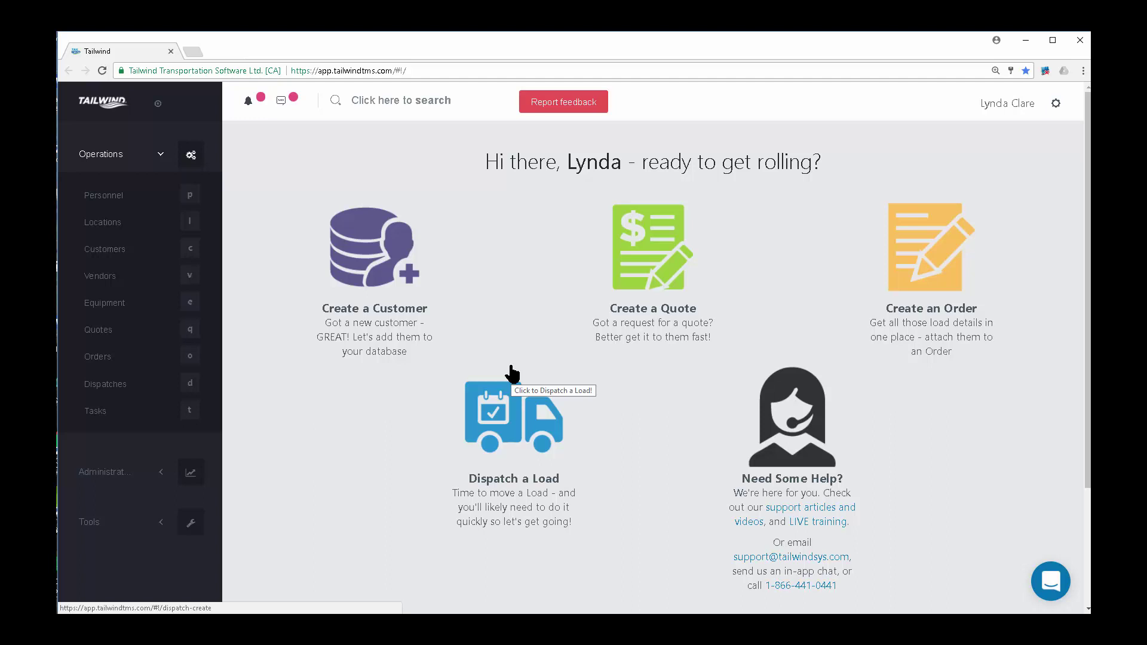
Open the Revenue Items page of the financial configuration.
{"action": "left_click", "coordinate": [1056, 105]}
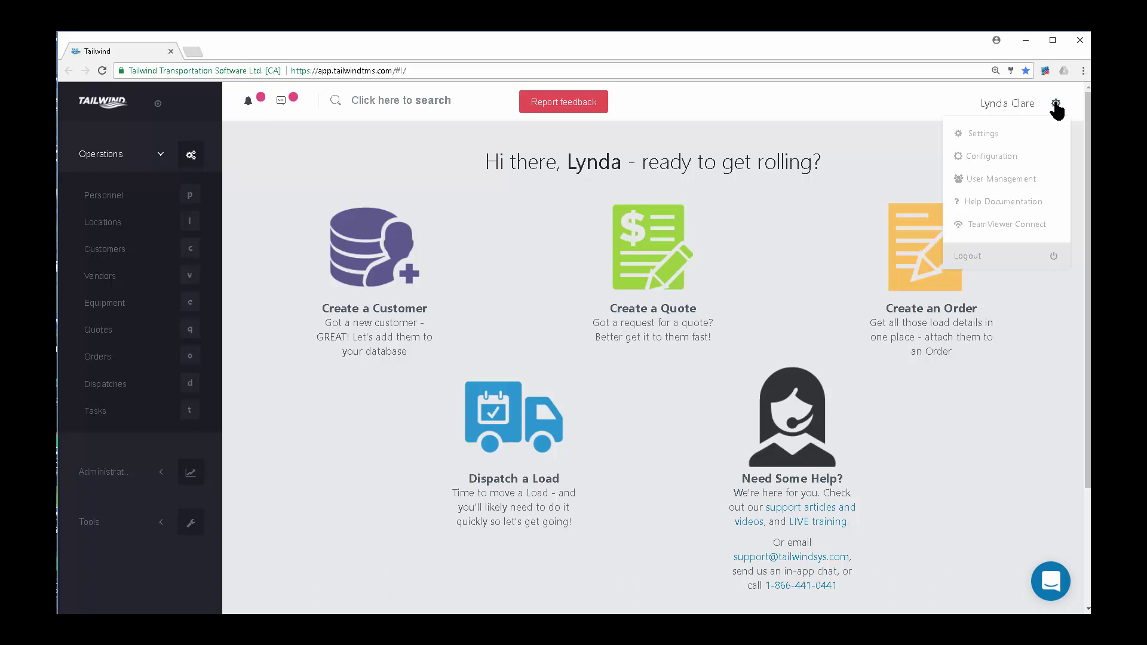
{"action": "left_click", "coordinate": [988, 156]}
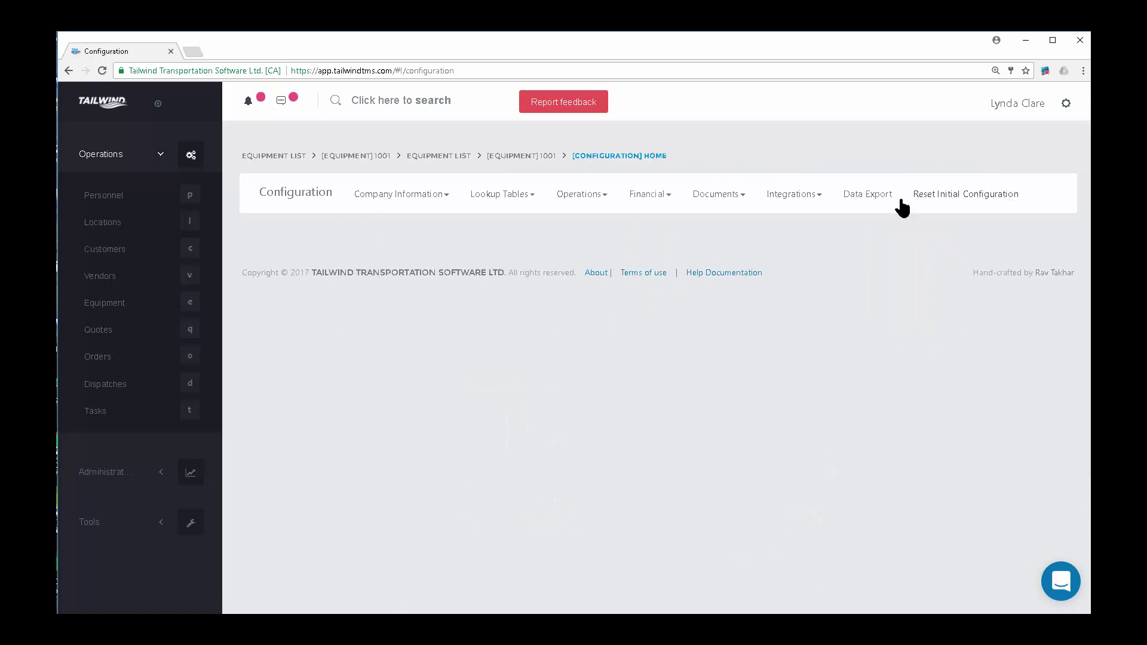
{"action": "left_click", "coordinate": [664, 196]}
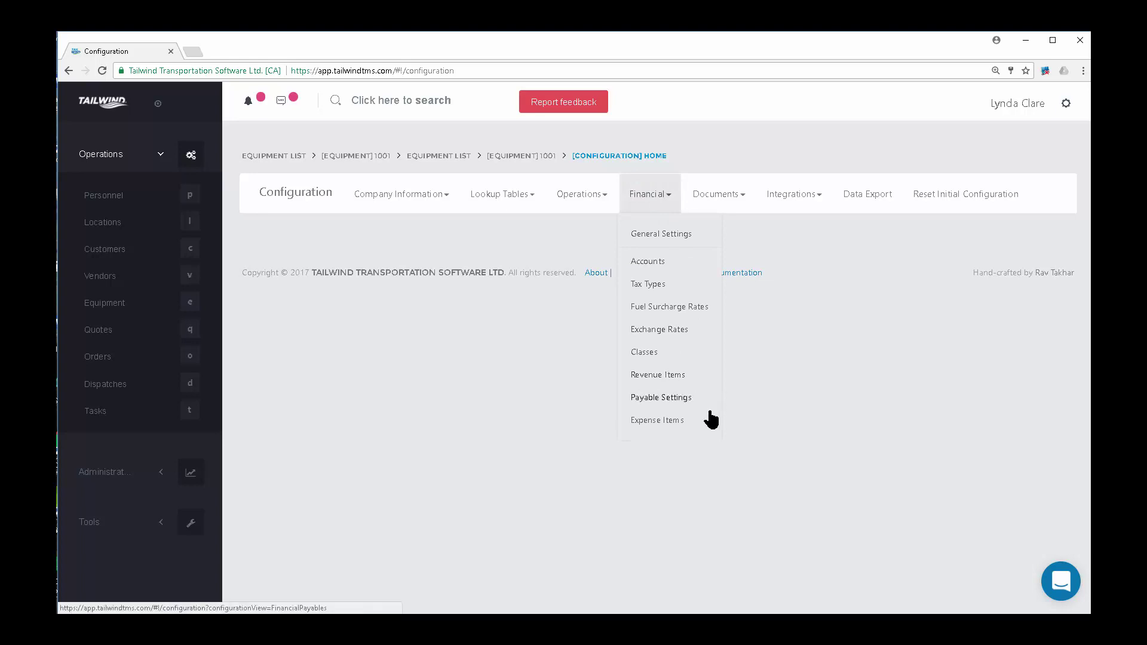
{"action": "left_click", "coordinate": [674, 376]}
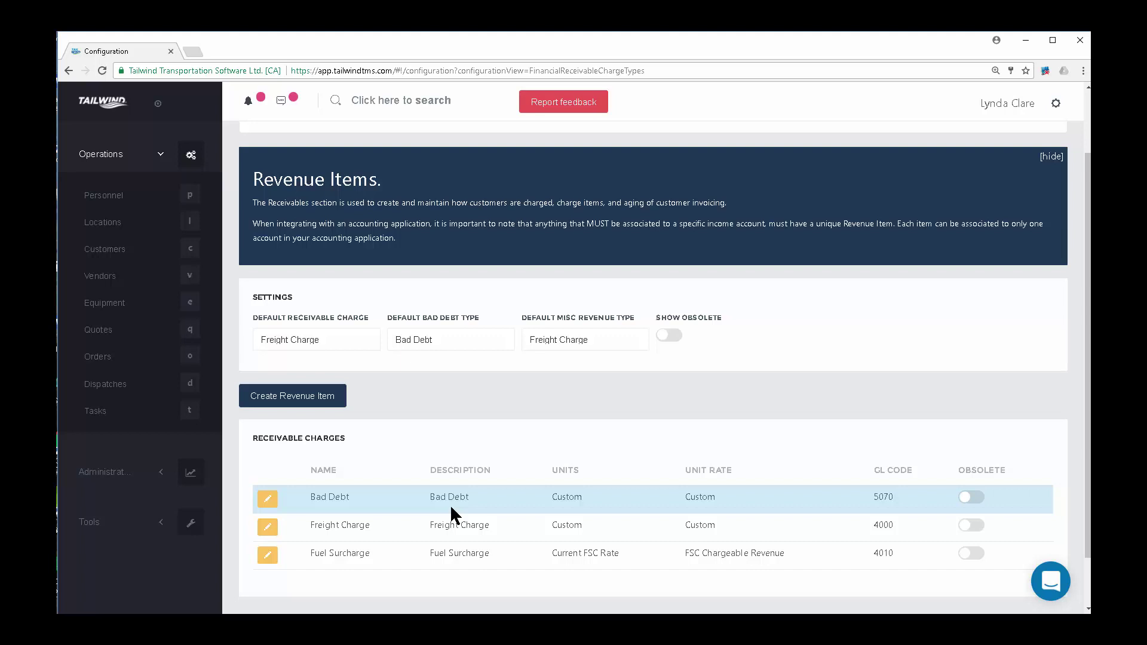
Create a revenue item with the name and description Tarp Charge, keeping the default custom units and rate.
{"action": "left_click", "coordinate": [318, 397]}
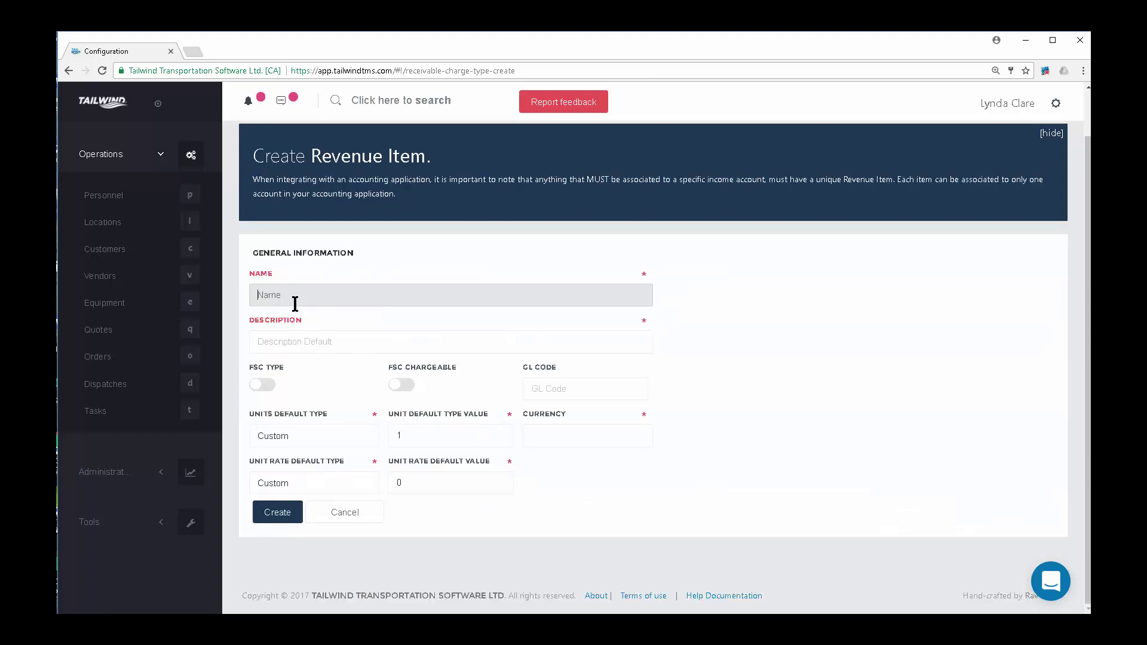
{"action": "left_click", "coordinate": [294, 302]}
{"action": "type", "text": "Tarp Charge"}
{"action": "left_click_drag", "start_coordinate": [323, 297], "coordinate": [257, 295]}
{"action": "left_click_drag", "start_coordinate": [313, 341], "coordinate": [236, 338]}
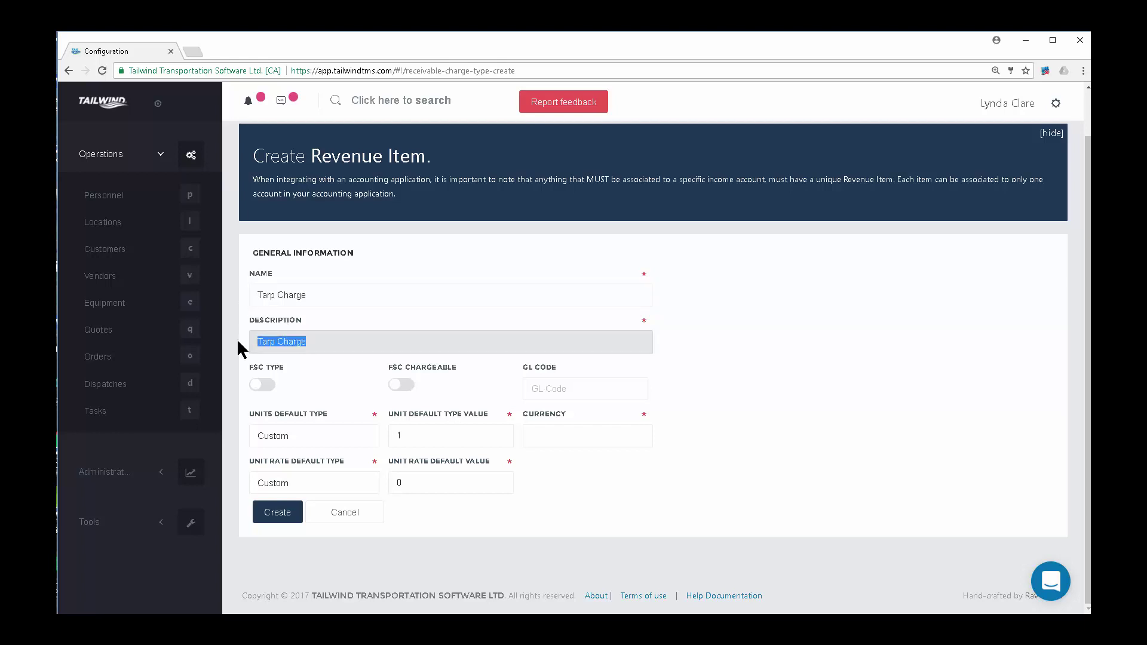
{"action": "left_click", "coordinate": [301, 299]}
{"action": "left_click_drag", "start_coordinate": [301, 299], "coordinate": [232, 307]}
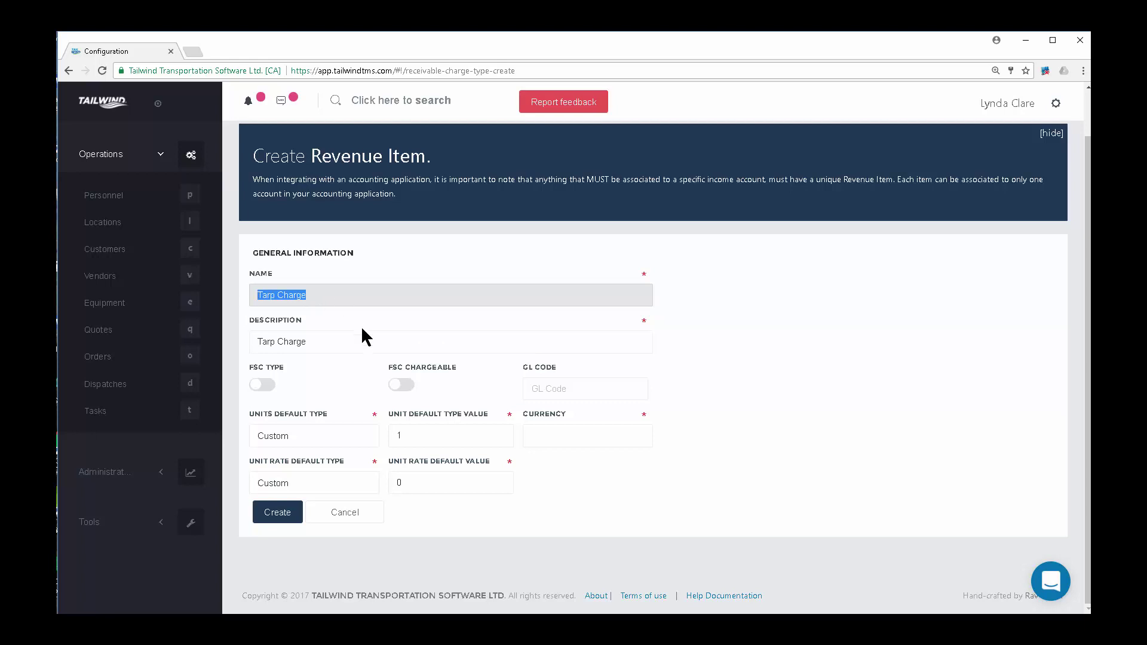
{"action": "left_click_drag", "start_coordinate": [317, 341], "coordinate": [233, 340]}
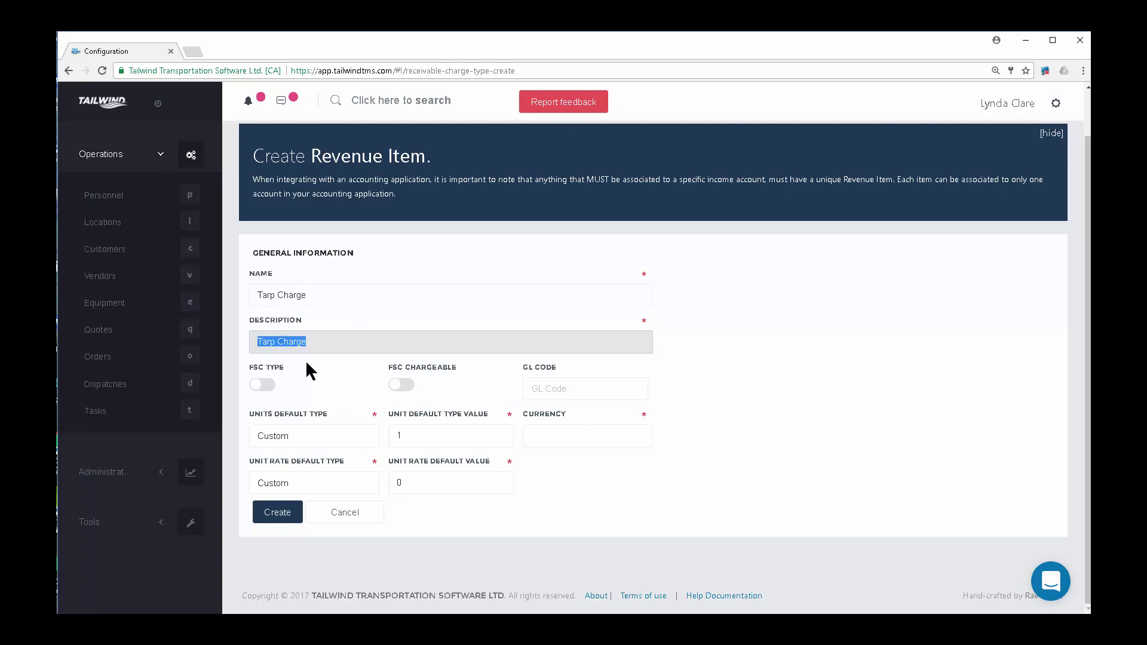
{"action": "left_click", "coordinate": [285, 509]}
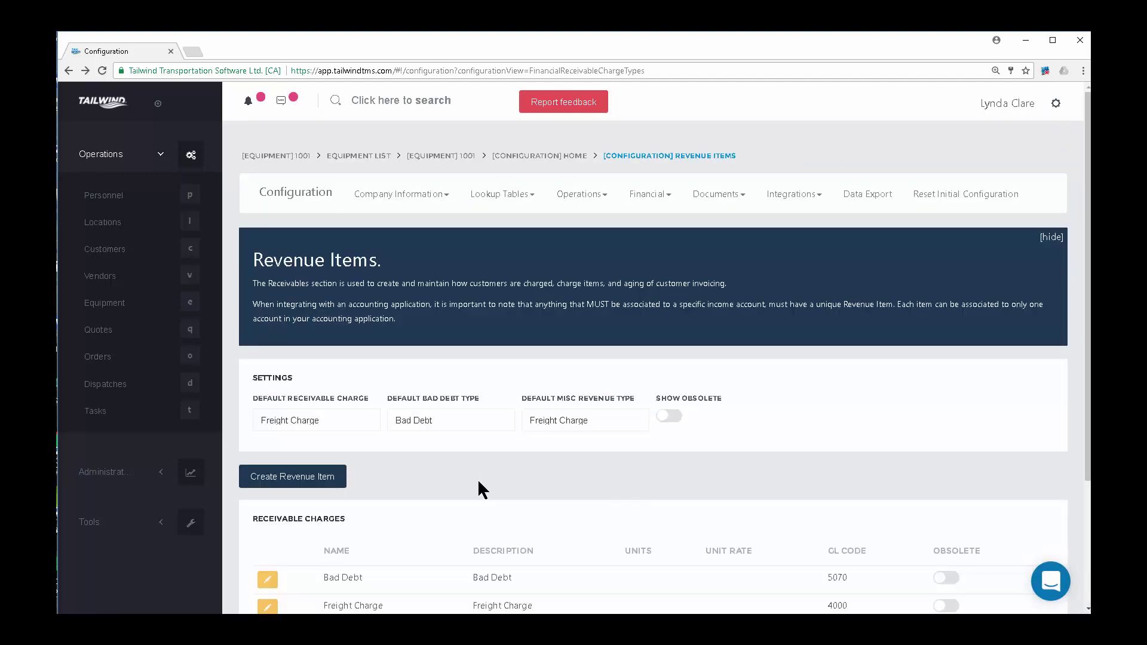
Open the Tarp Charge revenue item, review its default unit type options, and leave without saving.
{"action": "scroll", "coordinate": [476, 486], "scroll_direction": "down", "scroll_amount": 3}
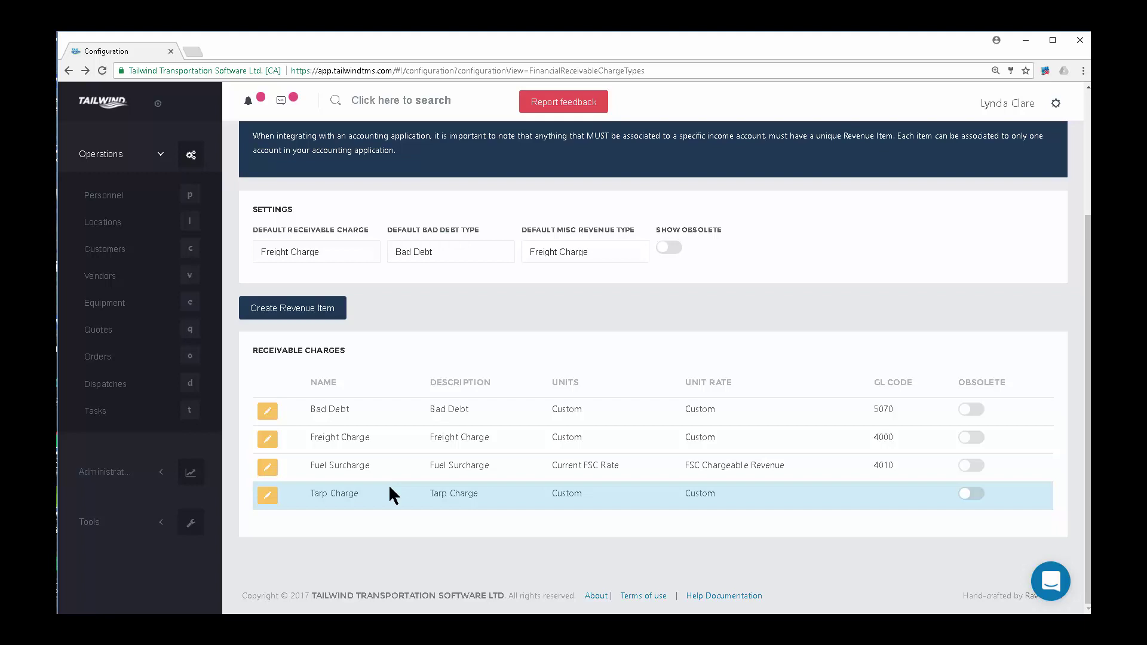
{"action": "left_click", "coordinate": [265, 498]}
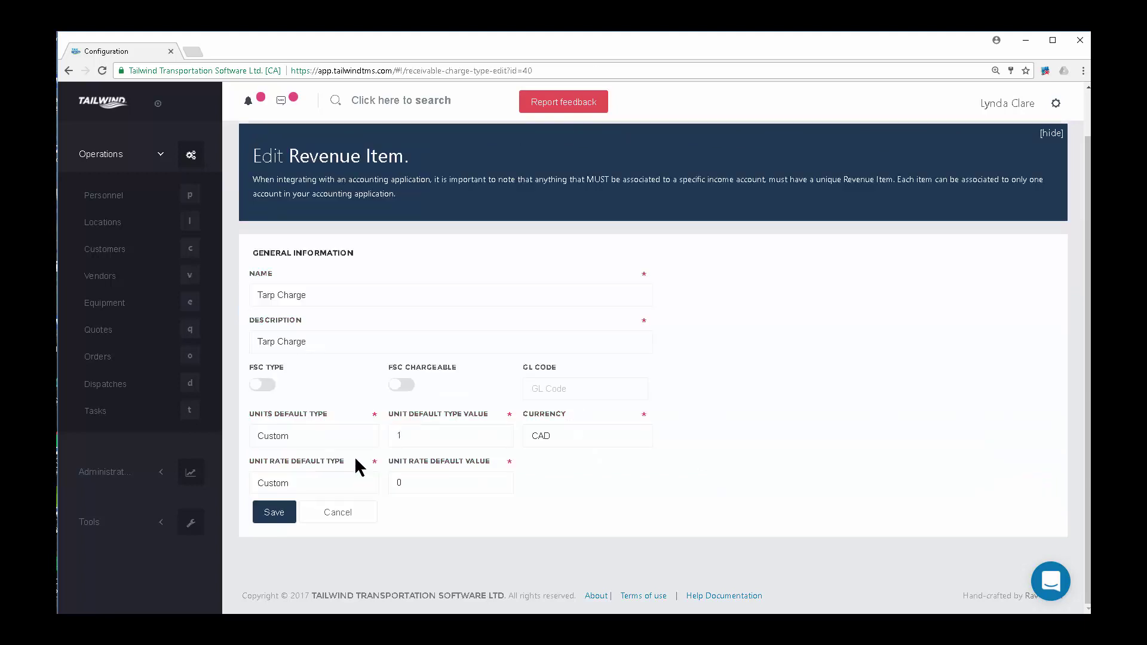
{"action": "left_click", "coordinate": [318, 432]}
{"action": "left_click", "coordinate": [295, 435]}
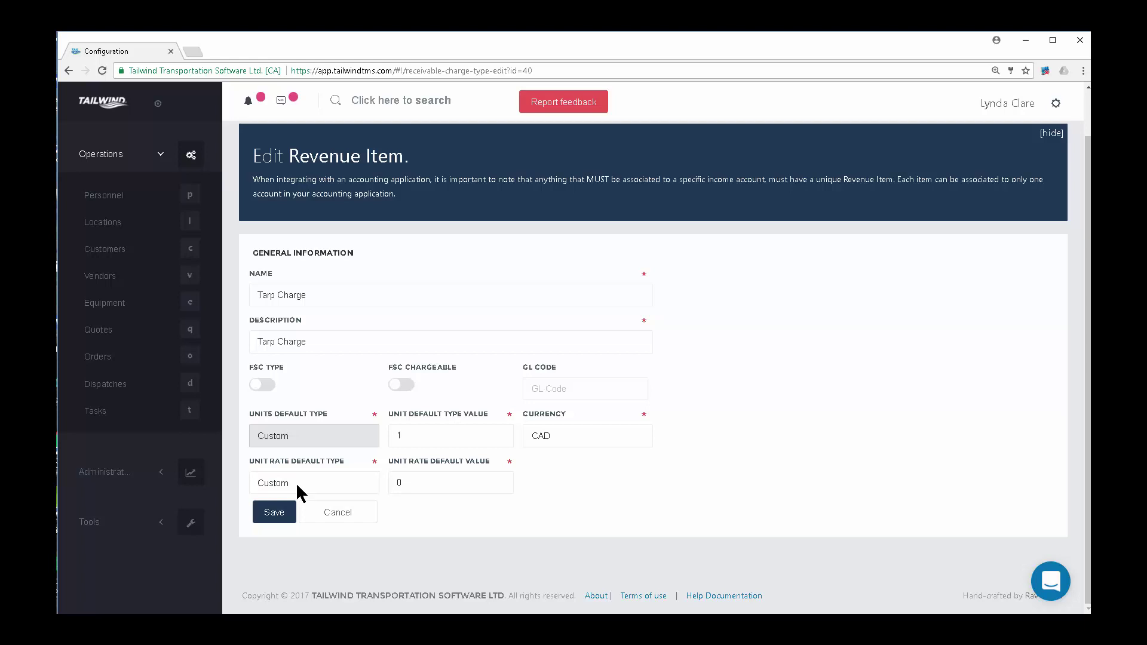
{"action": "left_click", "coordinate": [336, 512]}
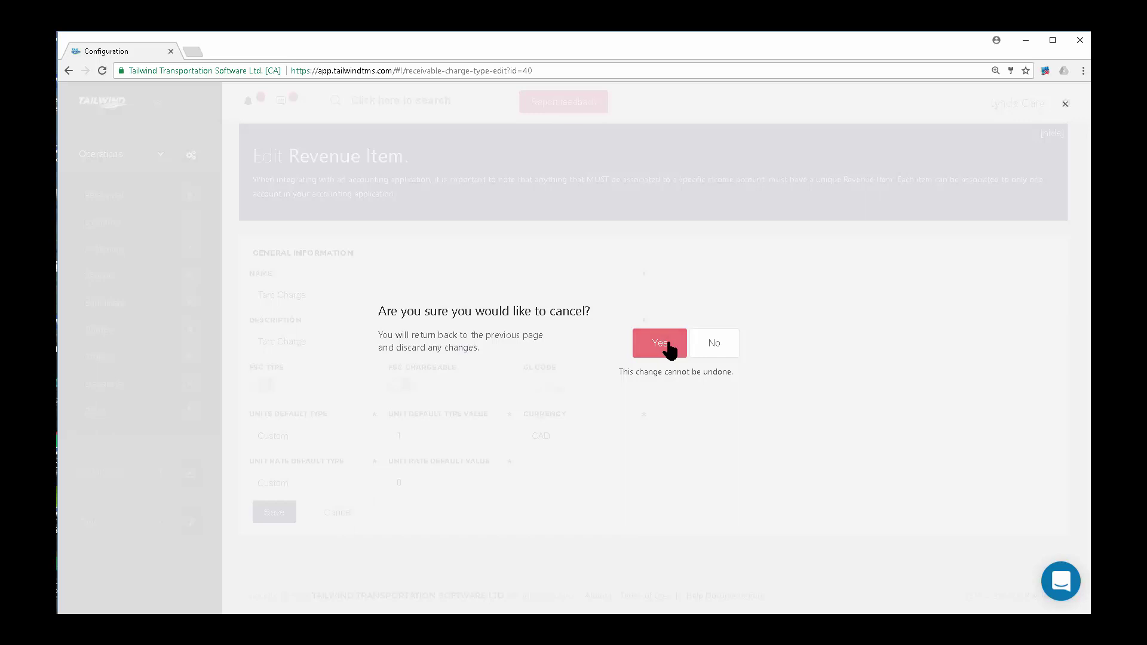
{"action": "left_click", "coordinate": [669, 346]}
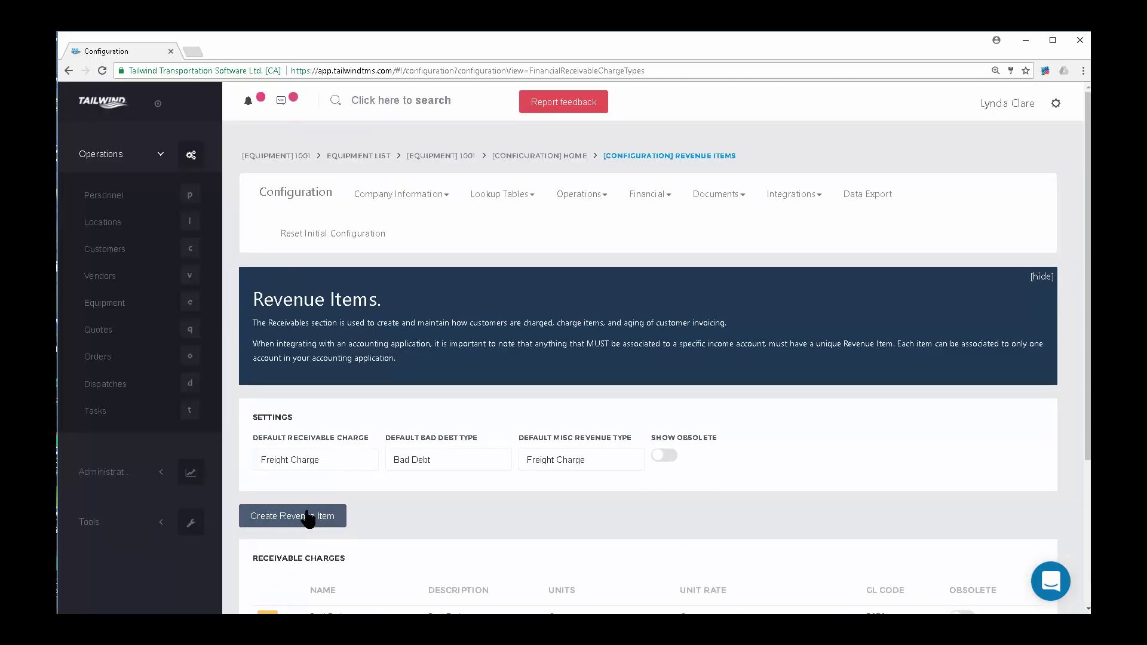
Start a revenue item named Freight Charge by CWT with Weight CWT as its units default type.
{"action": "left_click", "coordinate": [307, 513]}
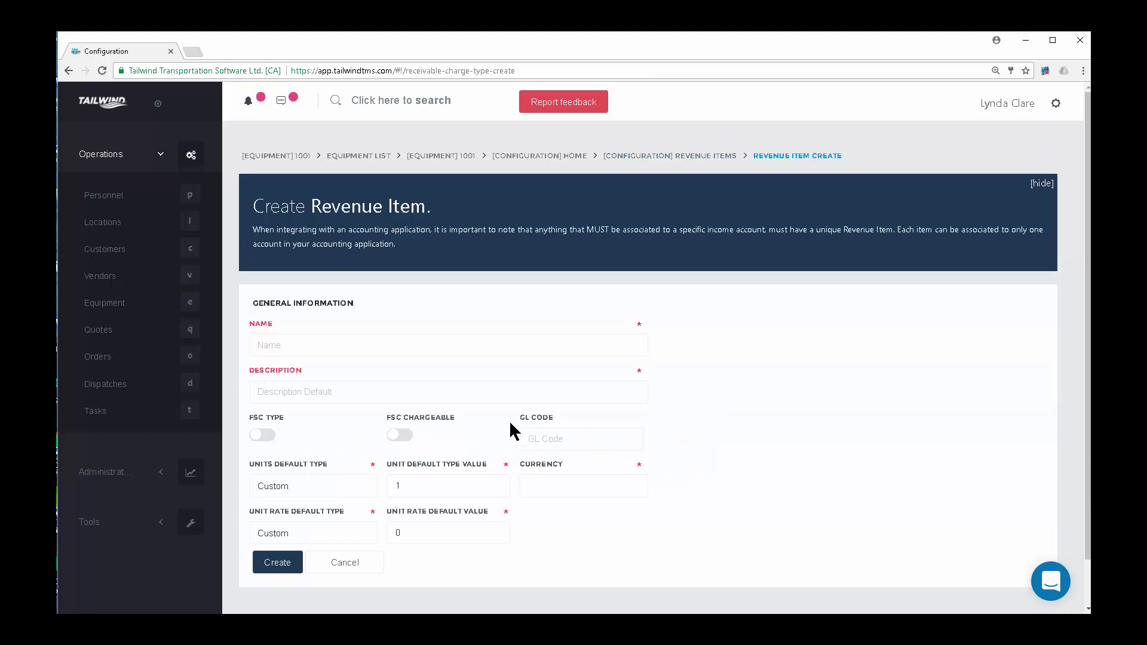
{"action": "left_click", "coordinate": [335, 349]}
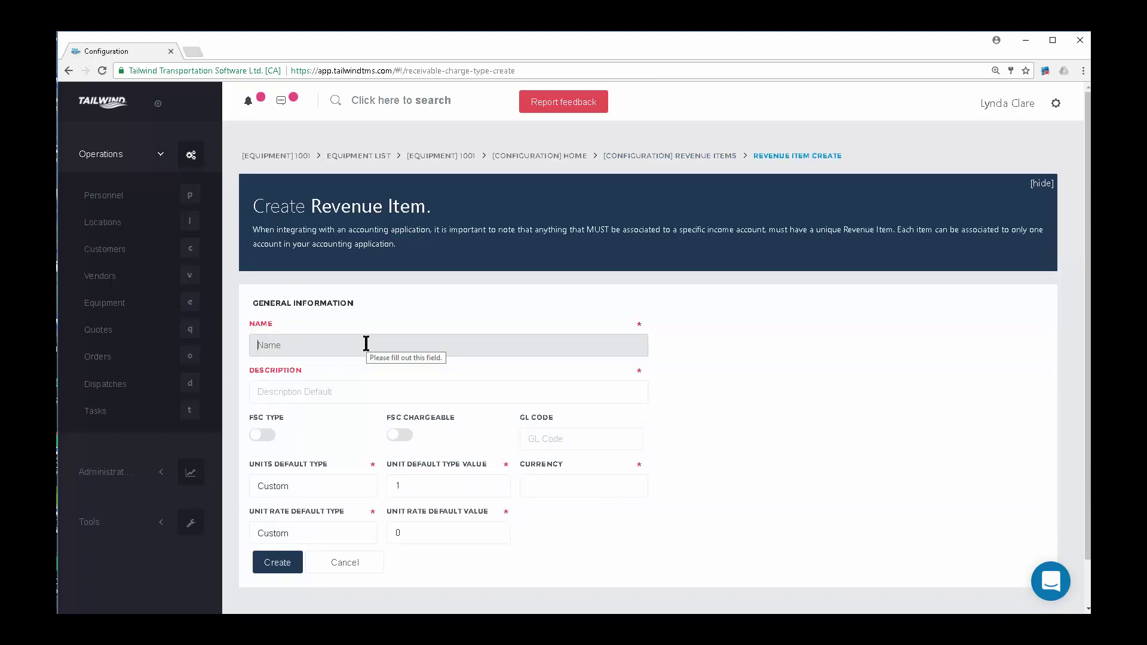
{"action": "type", "text": "Frei"}
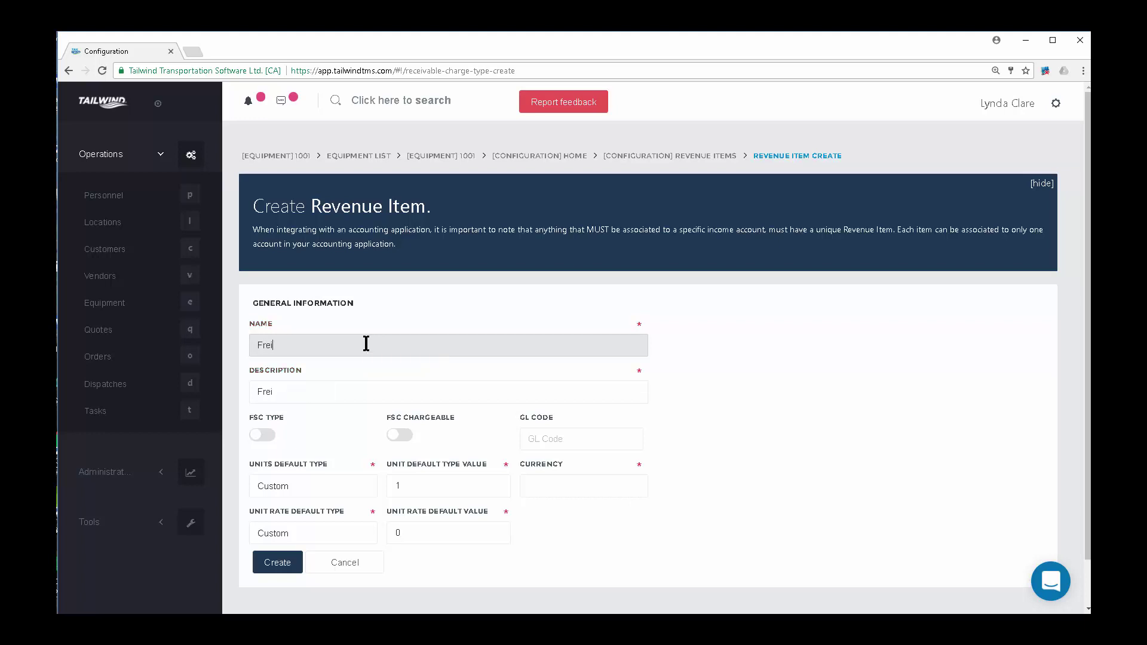
{"action": "type", "text": "ght Charge by CWT"}
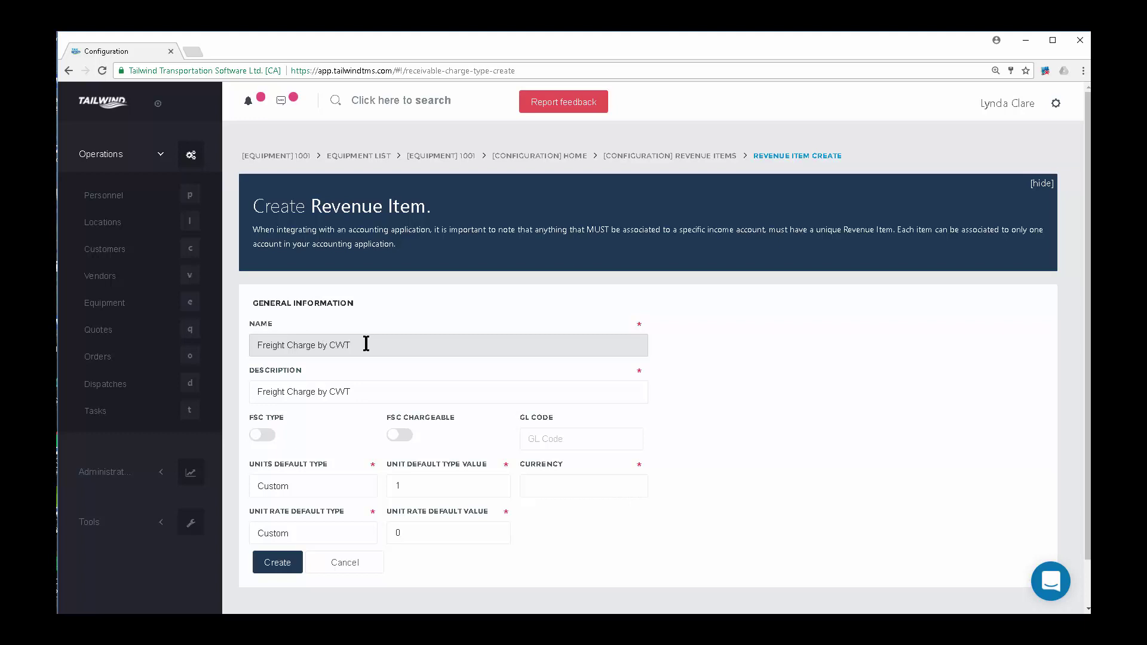
{"action": "left_click", "coordinate": [333, 487]}
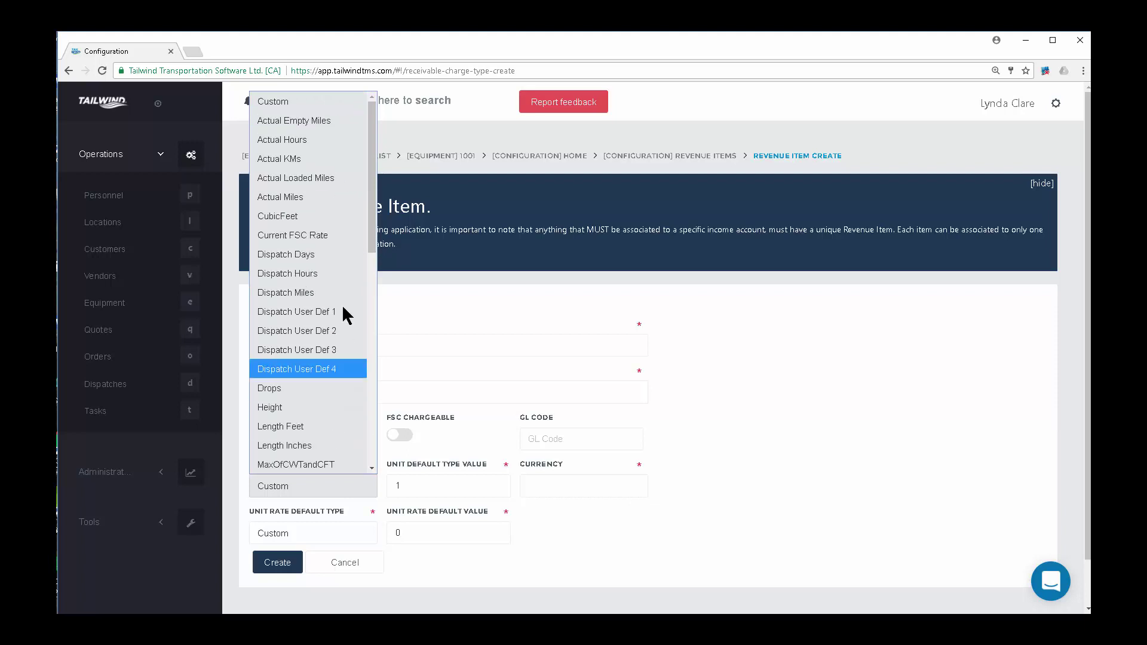
{"action": "left_click_drag", "start_coordinate": [370, 249], "coordinate": [364, 447]}
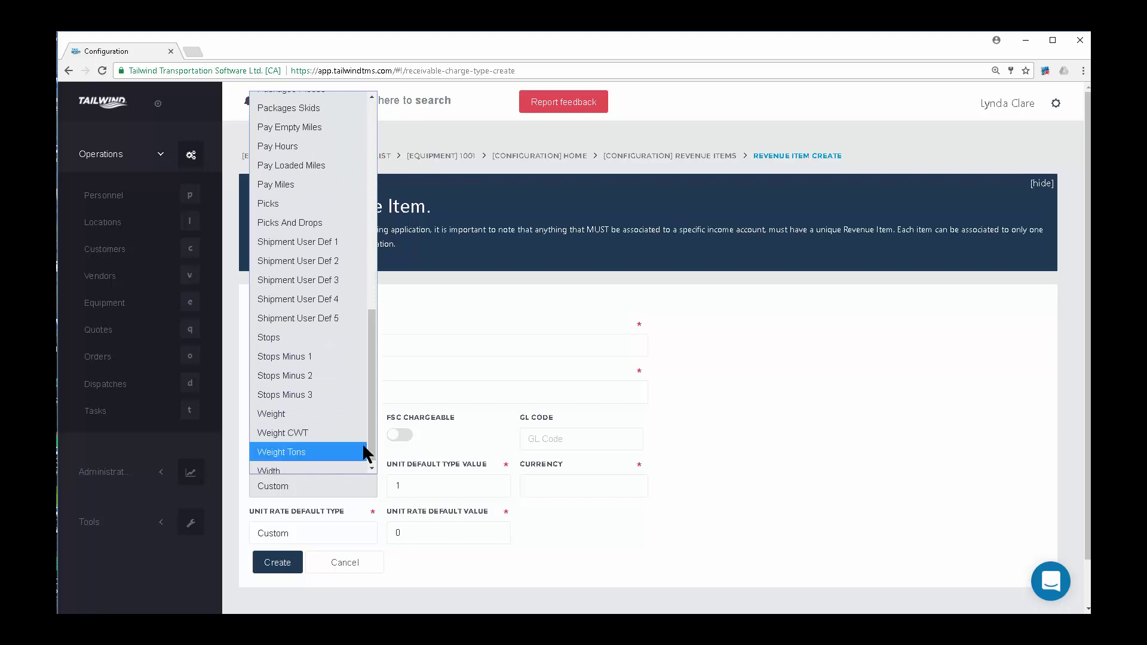
{"action": "left_click", "coordinate": [311, 439]}
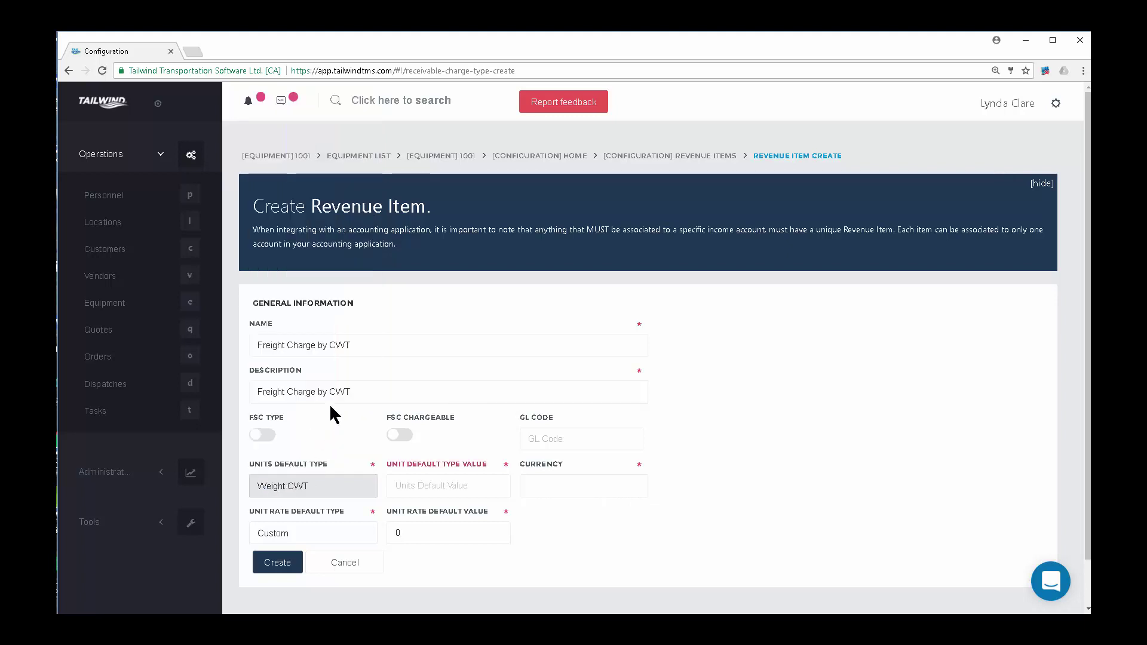
Enter 15.30 as the unit rate default value and 0.00 as the unit default type value, and discard the new revenue item.
{"action": "left_click", "coordinate": [422, 523]}
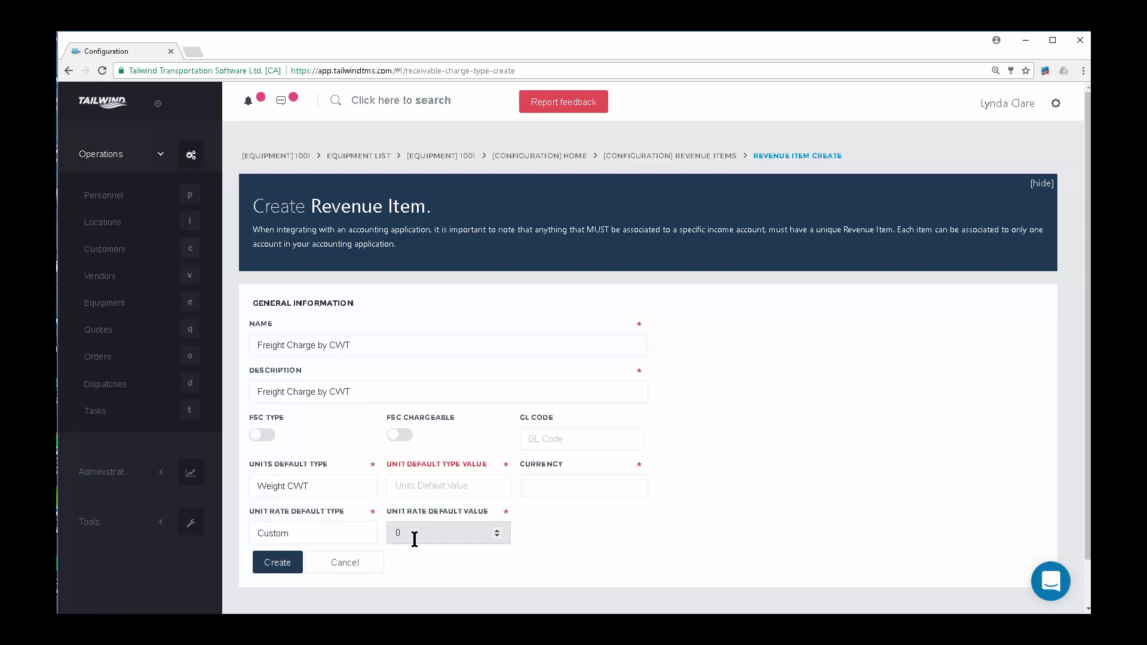
{"action": "key", "text": "BackSpace"}
{"action": "type", "text": "15.30"}
{"action": "left_click", "coordinate": [420, 478]}
{"action": "type", "text": "0.00"}
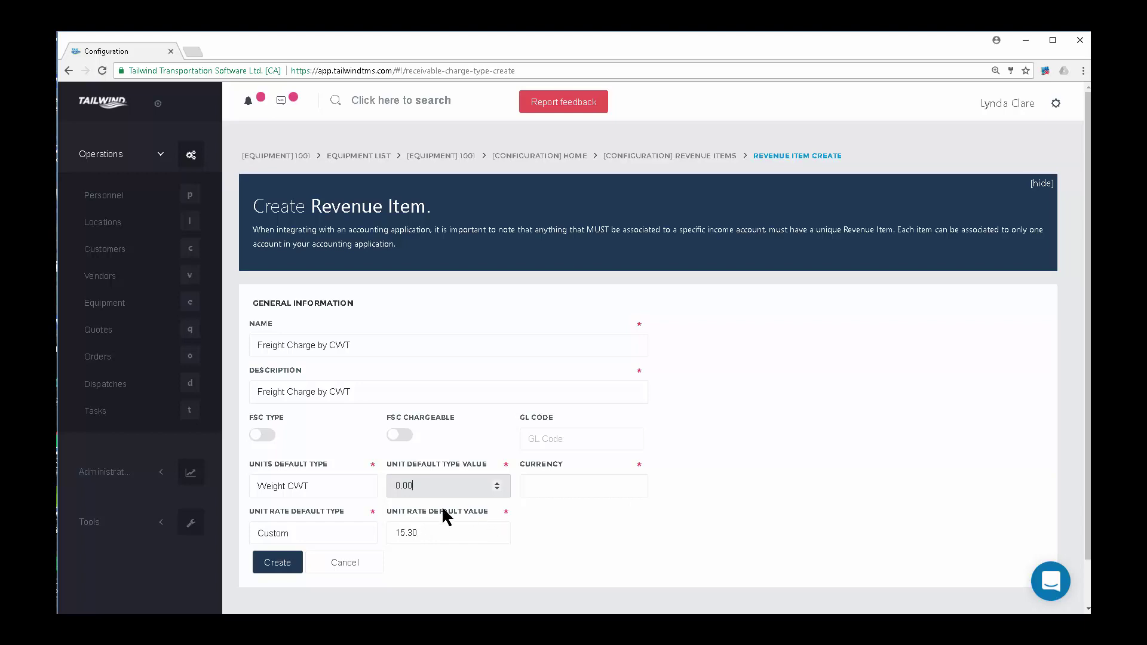
{"action": "left_click", "coordinate": [343, 560]}
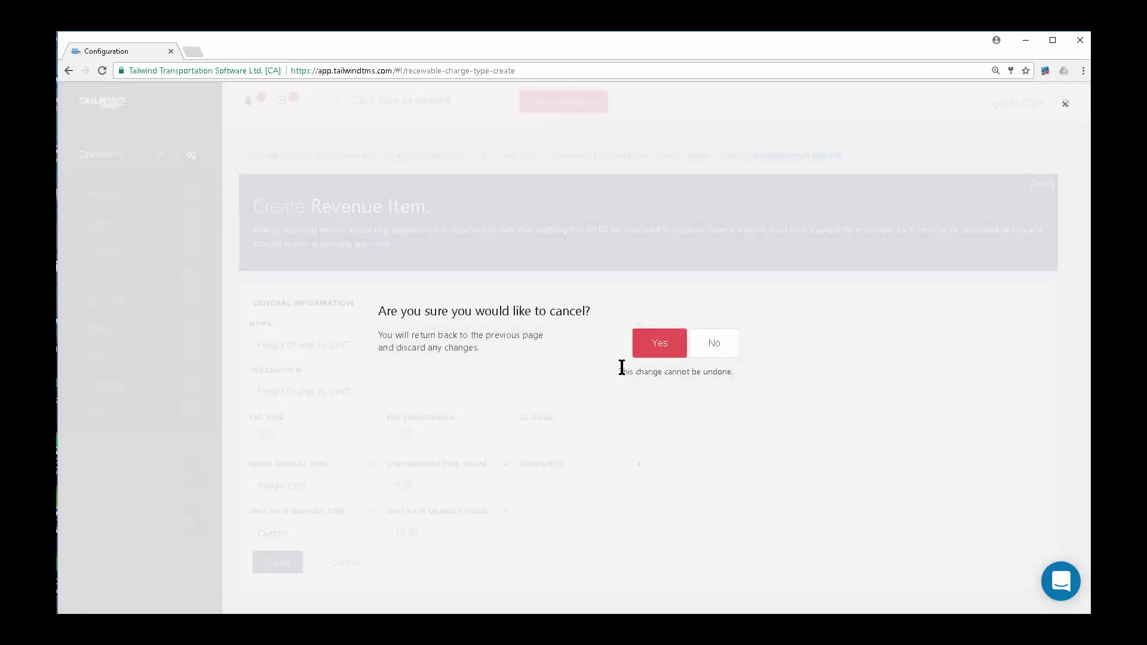
{"action": "left_click", "coordinate": [660, 353]}
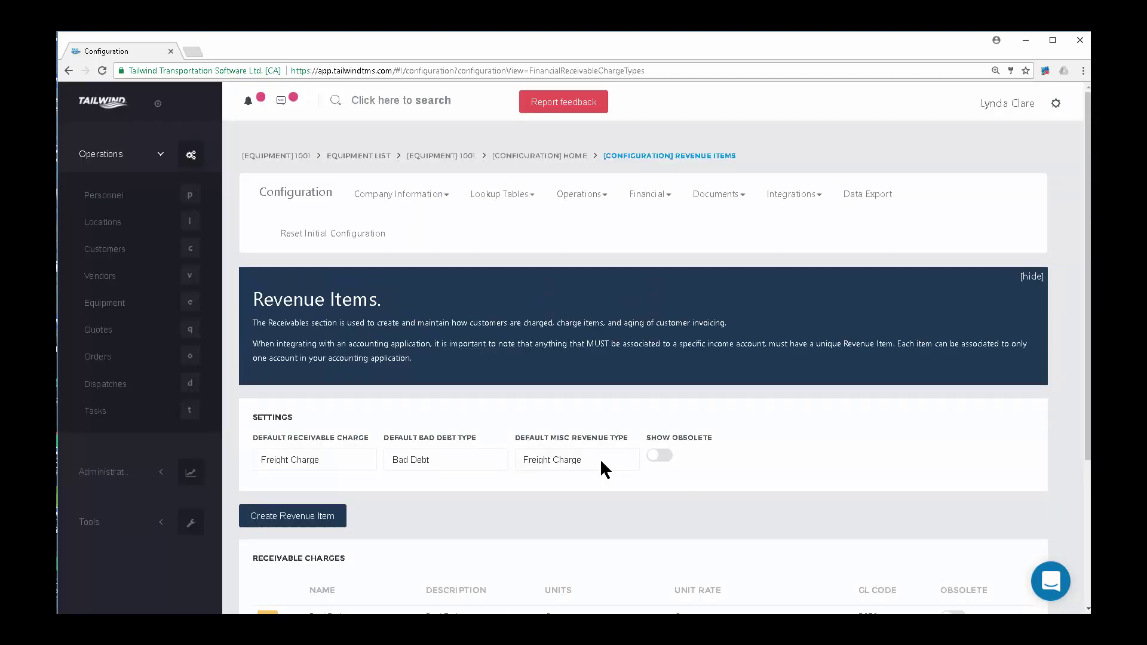
Review the revenue item list and open the Expense Items page of the financial configuration.
{"action": "scroll", "coordinate": [499, 521], "scroll_direction": "down", "scroll_amount": 3}
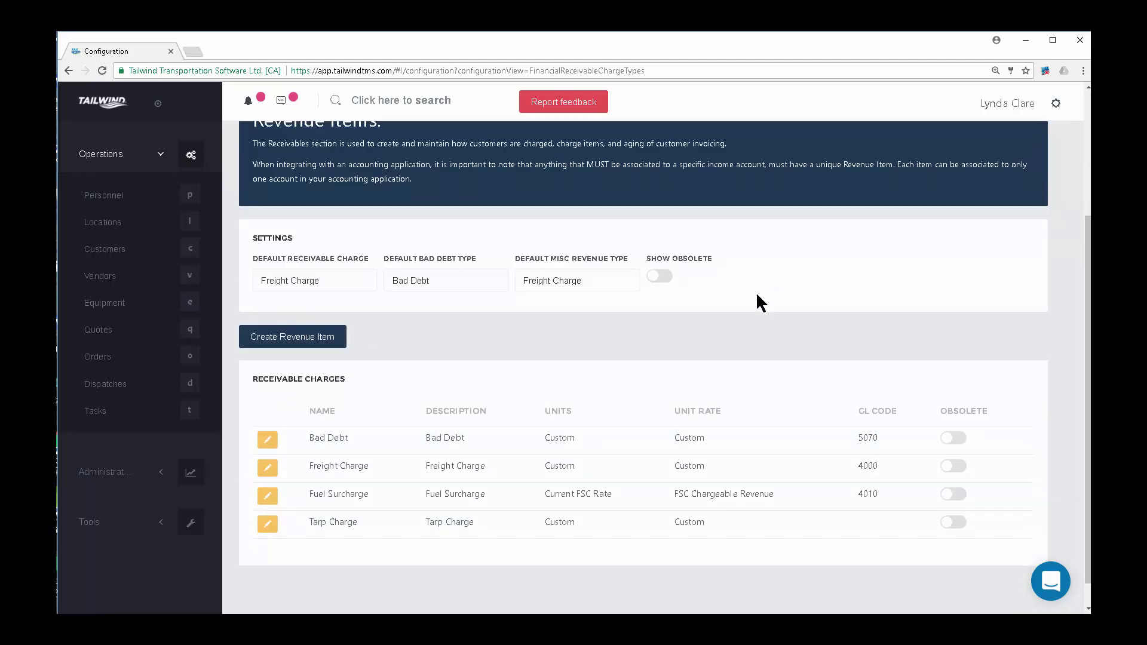
{"action": "scroll", "coordinate": [755, 295], "scroll_direction": "up", "scroll_amount": 3}
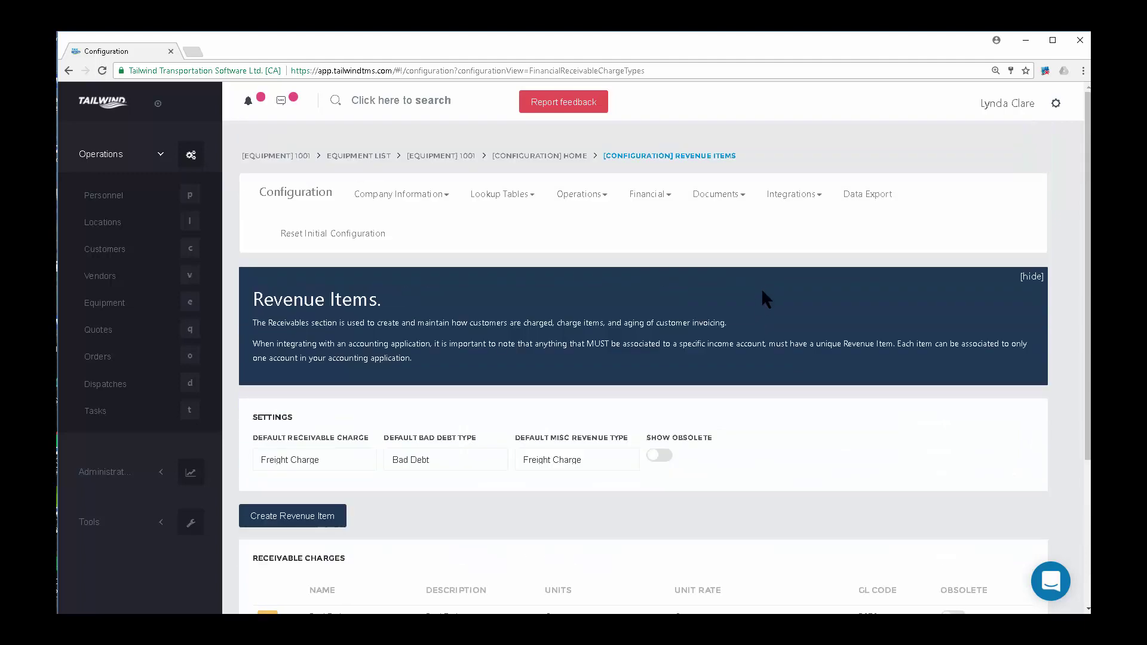
{"action": "left_click", "coordinate": [662, 201]}
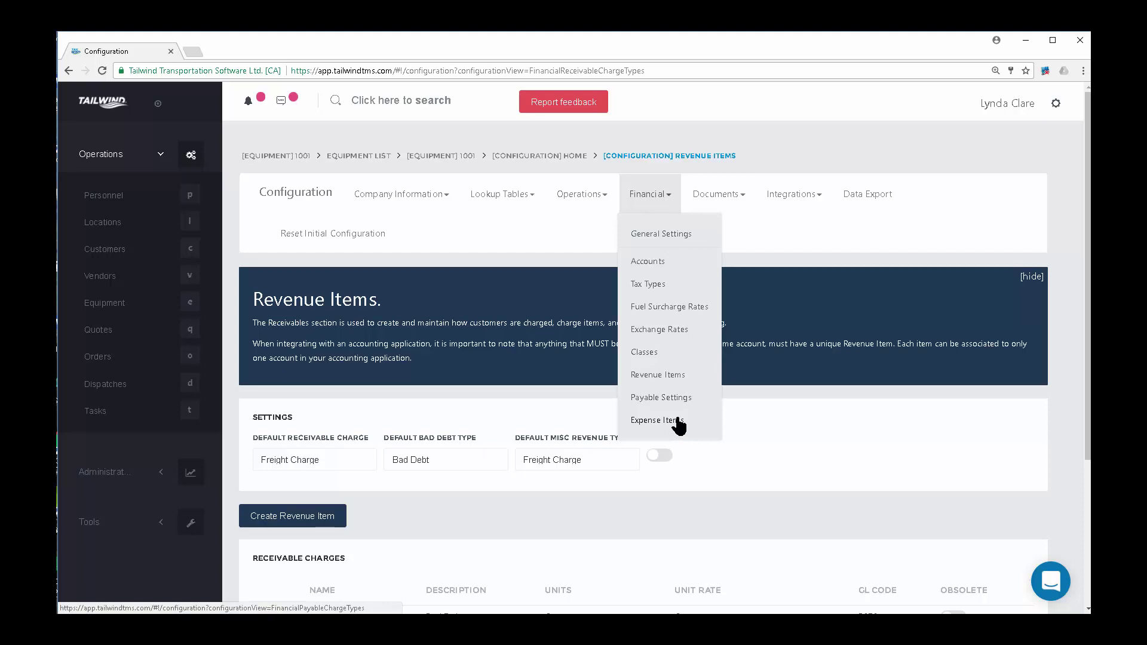
{"action": "left_click", "coordinate": [657, 420]}
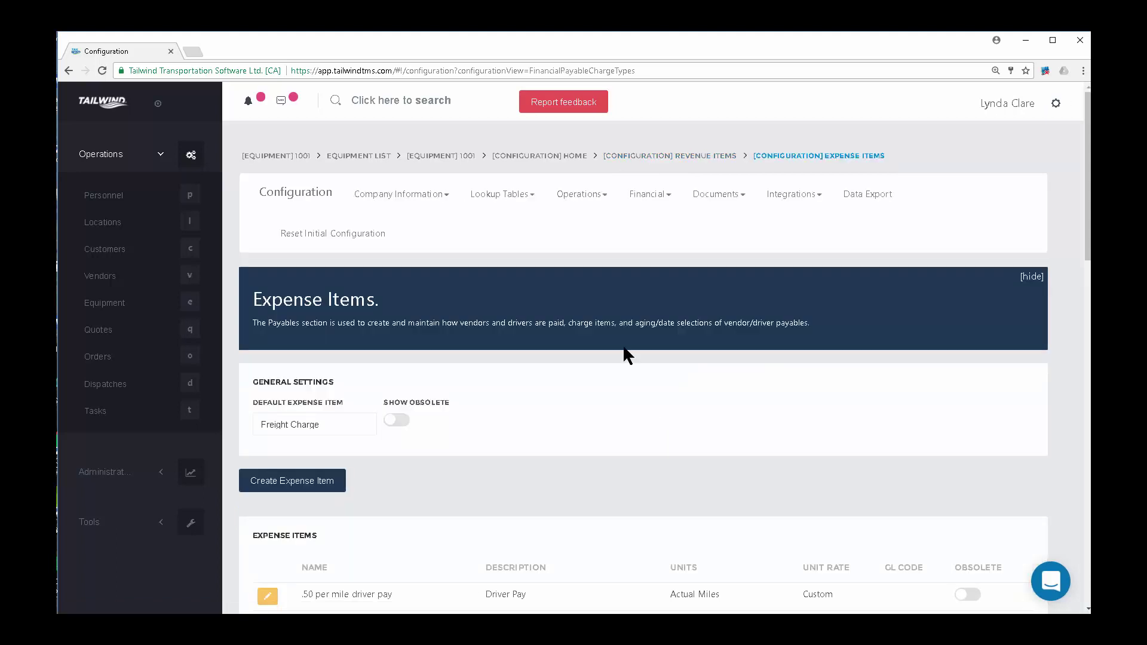
Try to create an expense item named Brokered Carrier Expense with default custom units, and cancel the form.
{"action": "scroll", "coordinate": [623, 344], "scroll_direction": "down", "scroll_amount": 3}
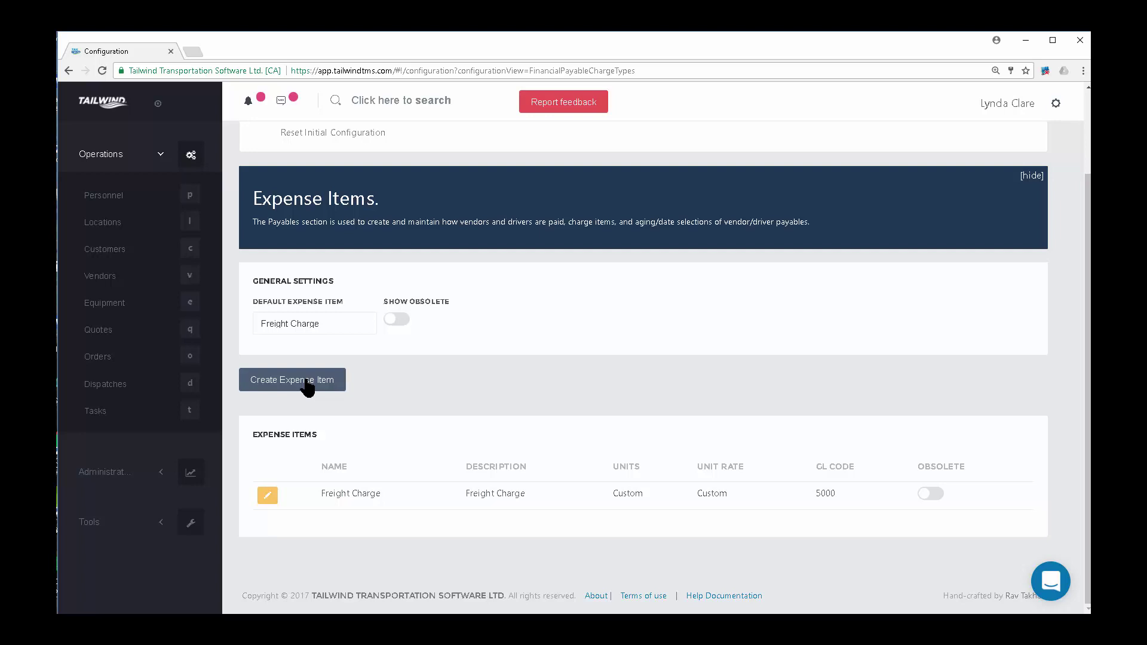
{"action": "left_click", "coordinate": [307, 382]}
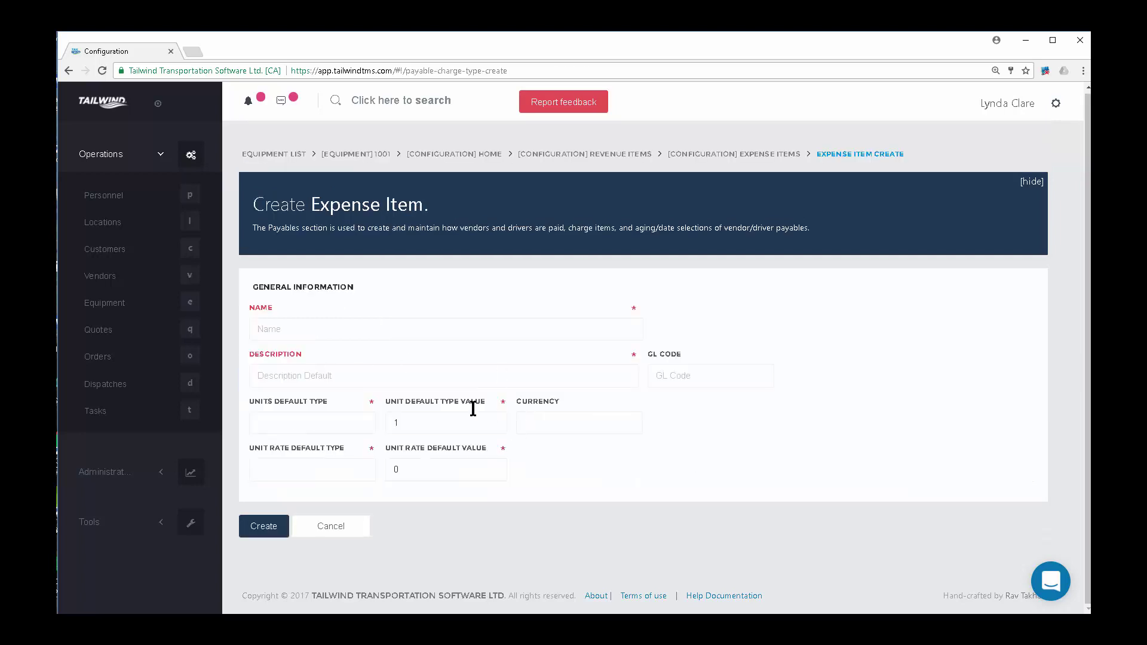
{"action": "left_click", "coordinate": [280, 332]}
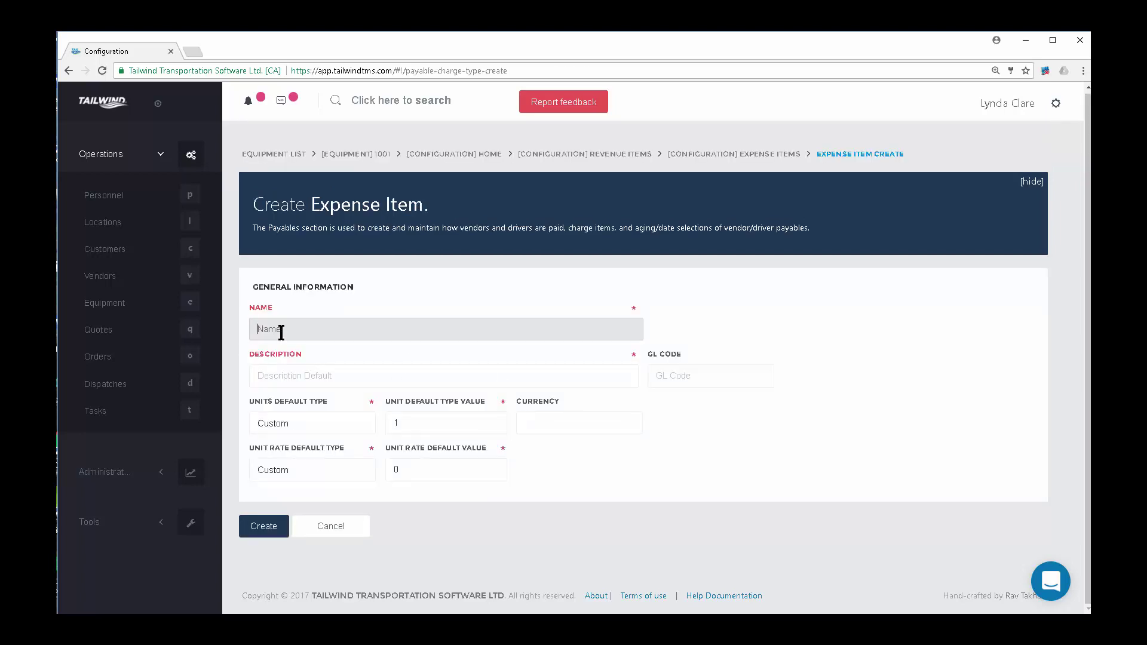
{"action": "type", "text": "Brokered Carrier Expense"}
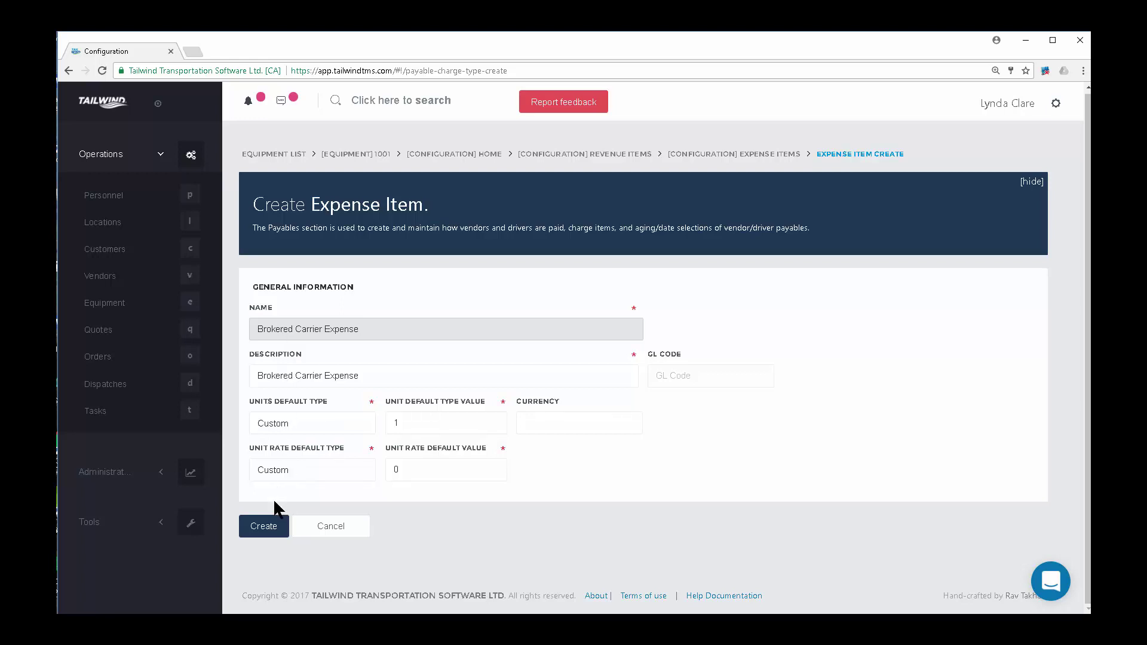
{"action": "left_click", "coordinate": [268, 526]}
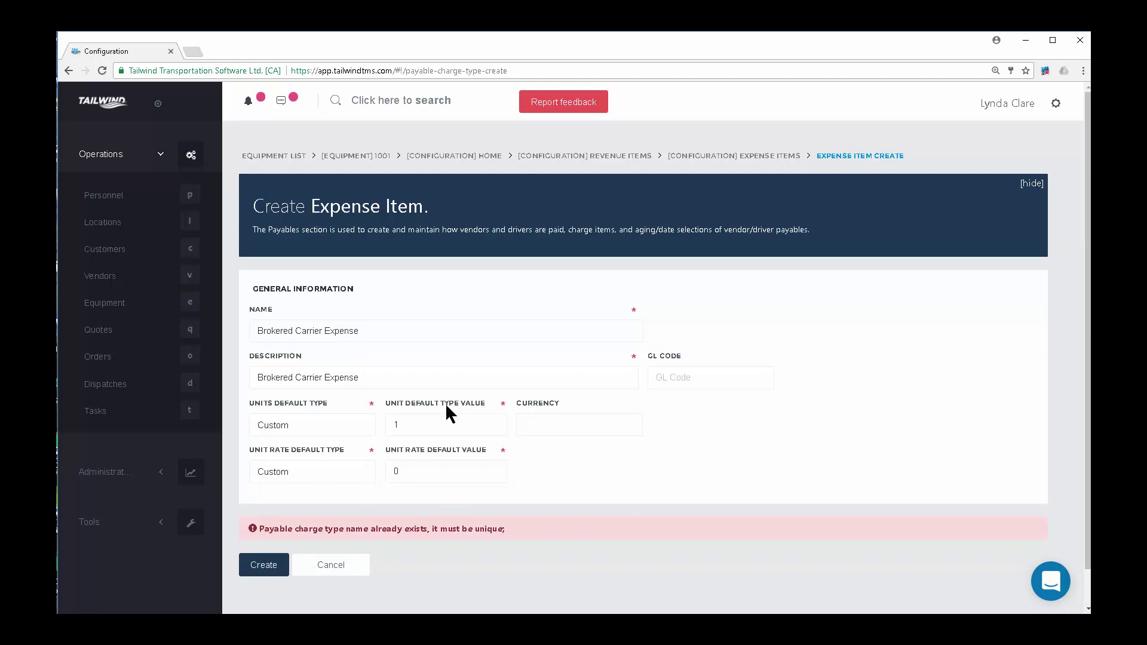
{"action": "left_click", "coordinate": [351, 563]}
{"action": "left_click", "coordinate": [659, 341]}
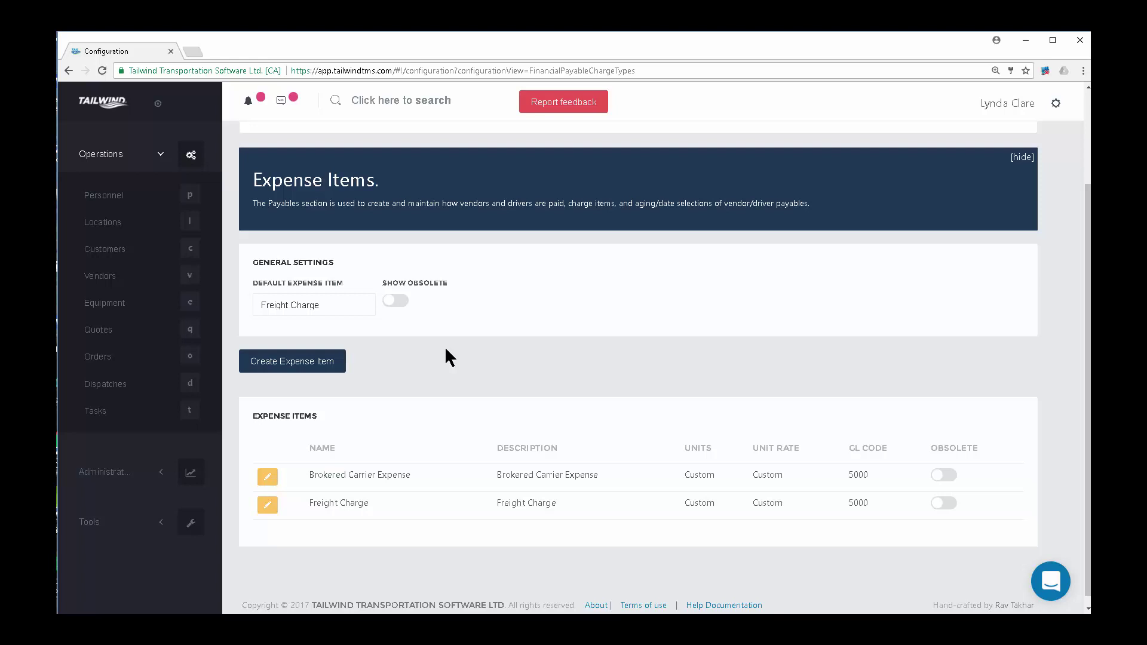
Start an expense item named Driver Pay by the mile with Actual Miles as its units default type.
{"action": "left_click", "coordinate": [303, 363]}
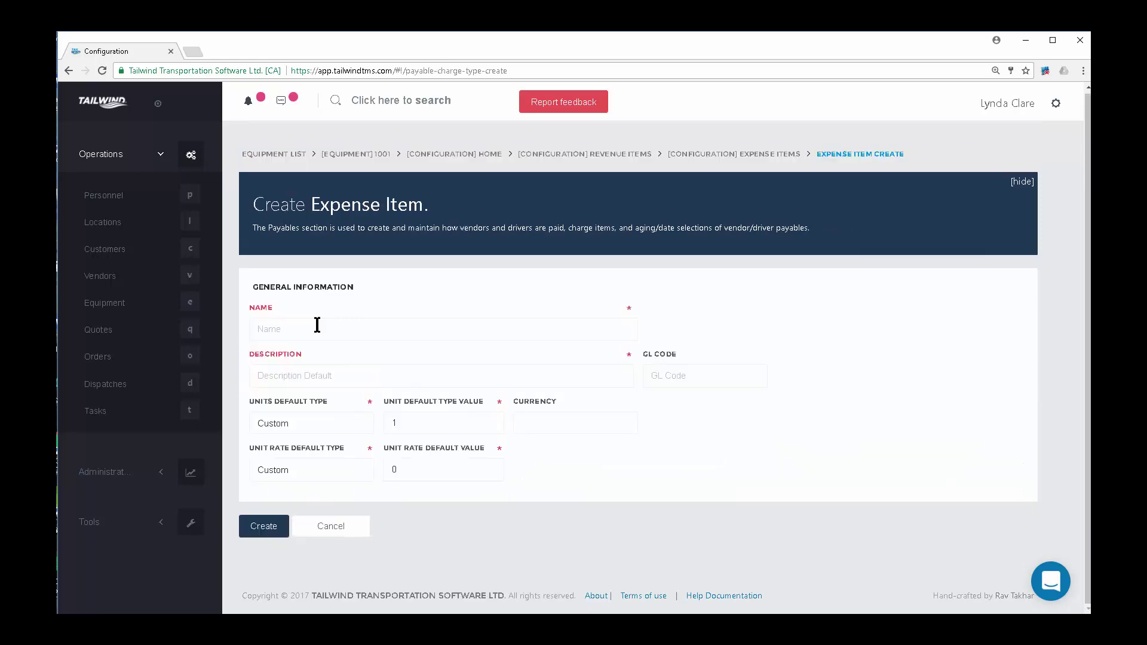
{"action": "left_click", "coordinate": [317, 329]}
{"action": "type", "text": "Dri"}
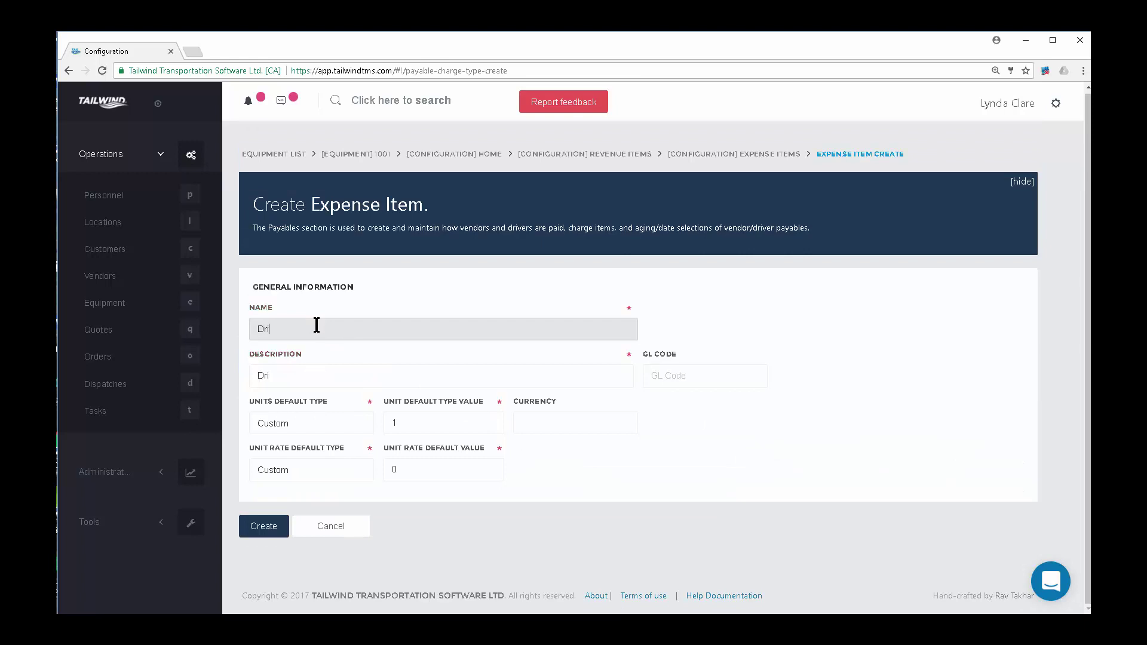
{"action": "type", "text": "ver Pay by the mile"}
{"action": "left_click", "coordinate": [349, 471]}
{"action": "left_click", "coordinate": [336, 416]}
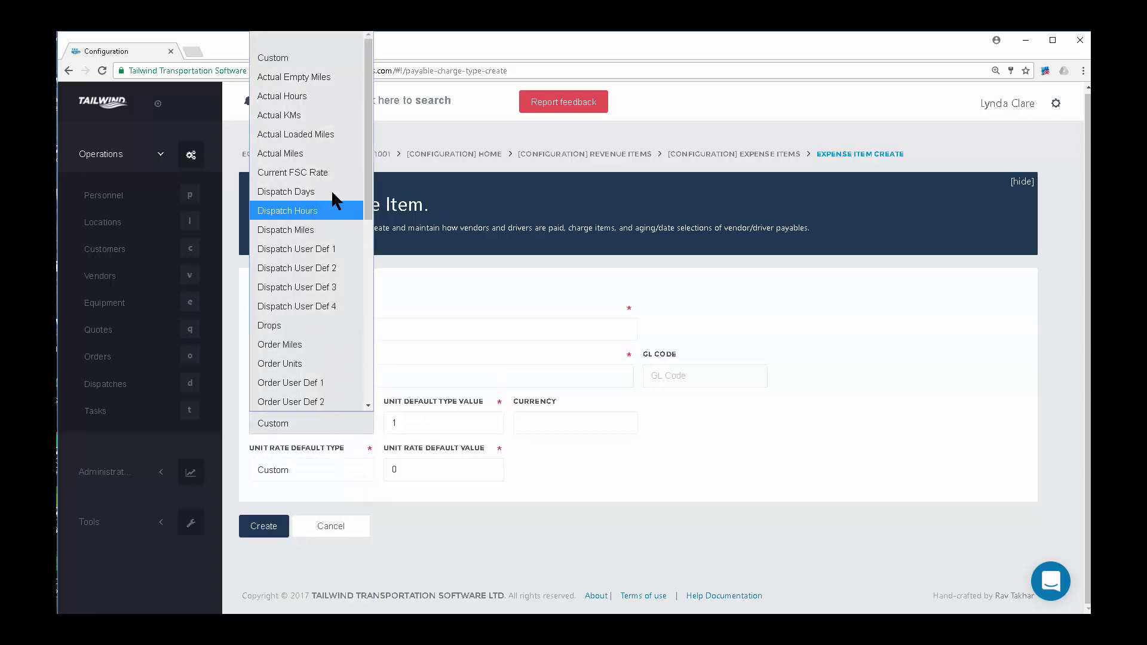
{"action": "left_click", "coordinate": [320, 157]}
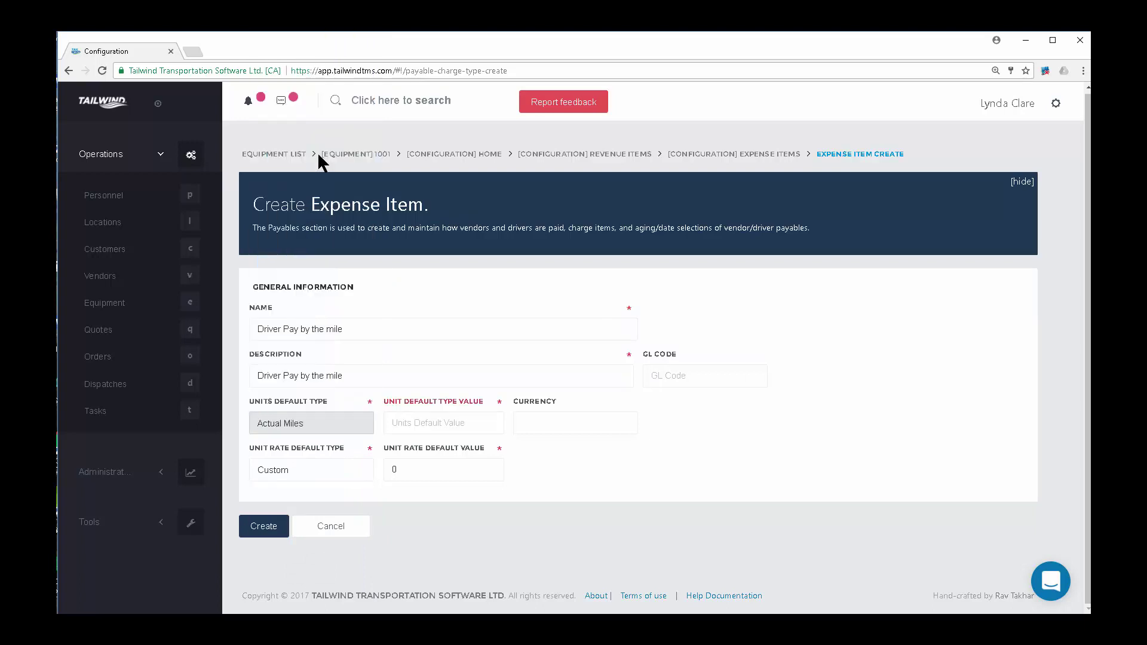
{"action": "left_click", "coordinate": [418, 425]}
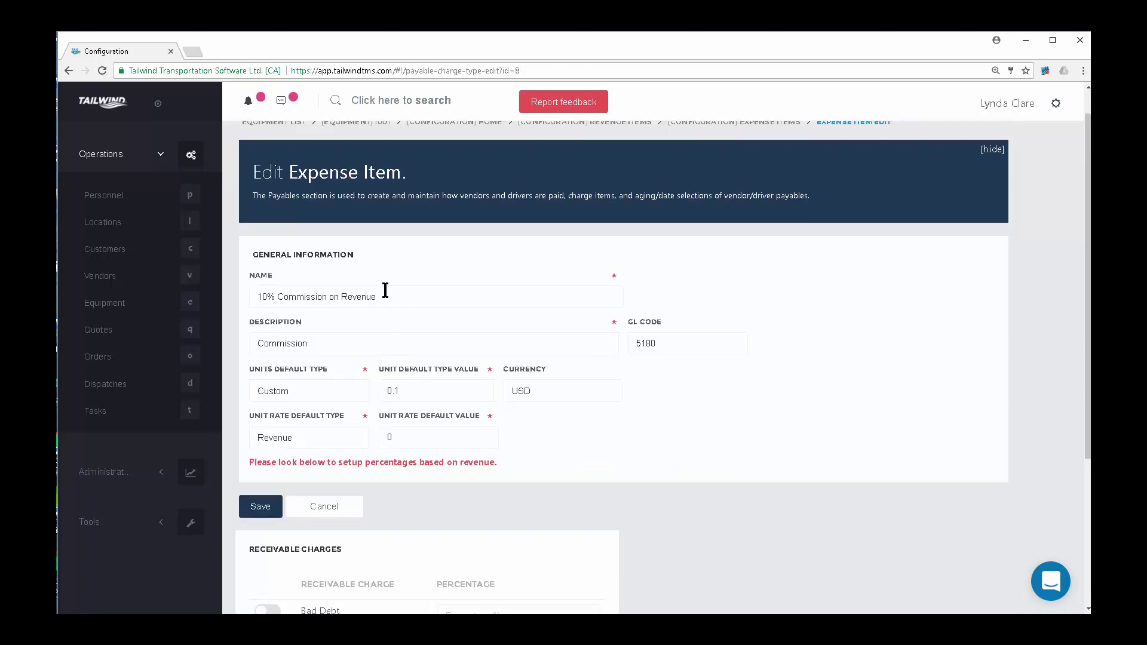
Review the name, unit default type value and unit rate default type options of the 10% Commission on Revenue item, keeping Revenue selected.
{"action": "left_click_drag", "start_coordinate": [387, 292], "coordinate": [258, 306]}
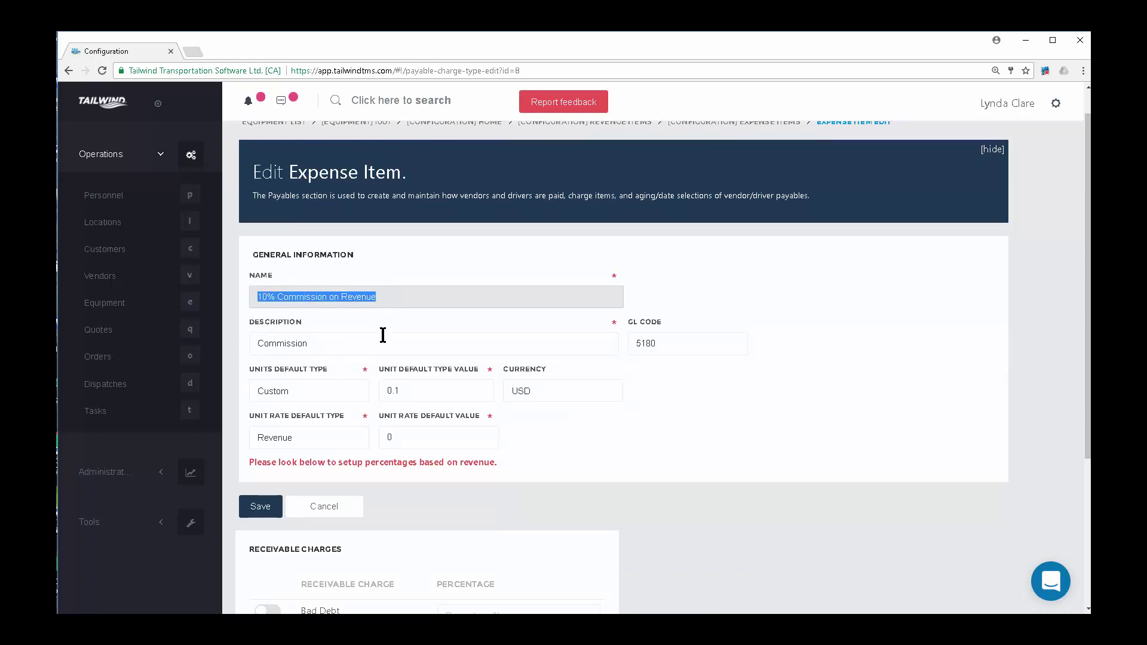
{"action": "left_click_drag", "start_coordinate": [424, 390], "coordinate": [368, 394]}
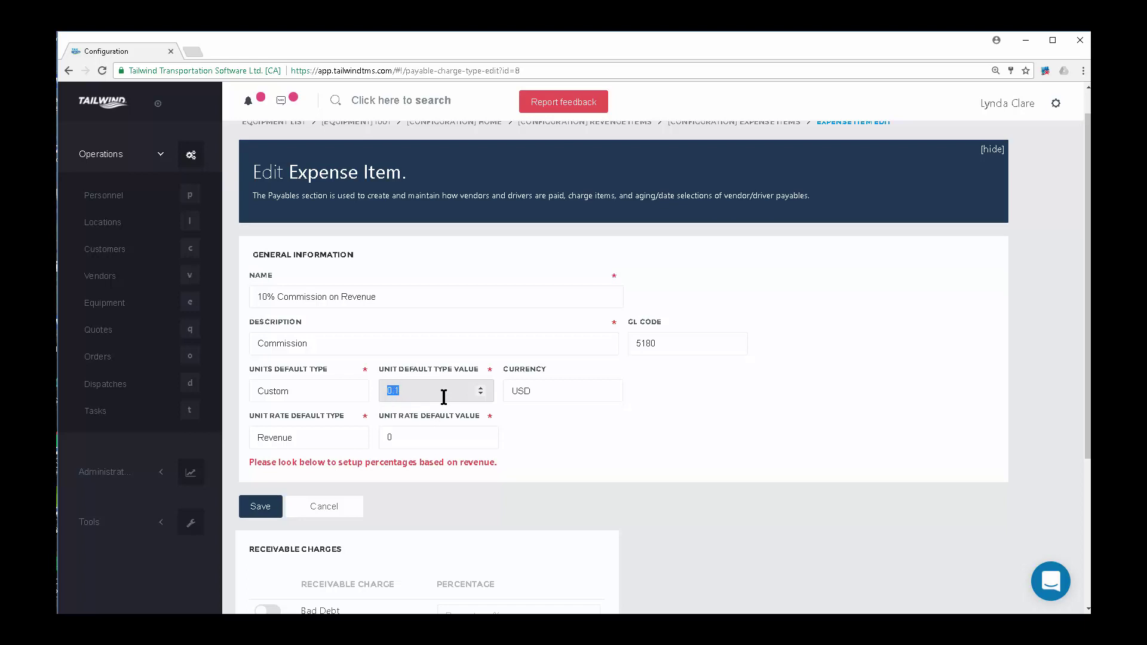
{"action": "left_click", "coordinate": [318, 446]}
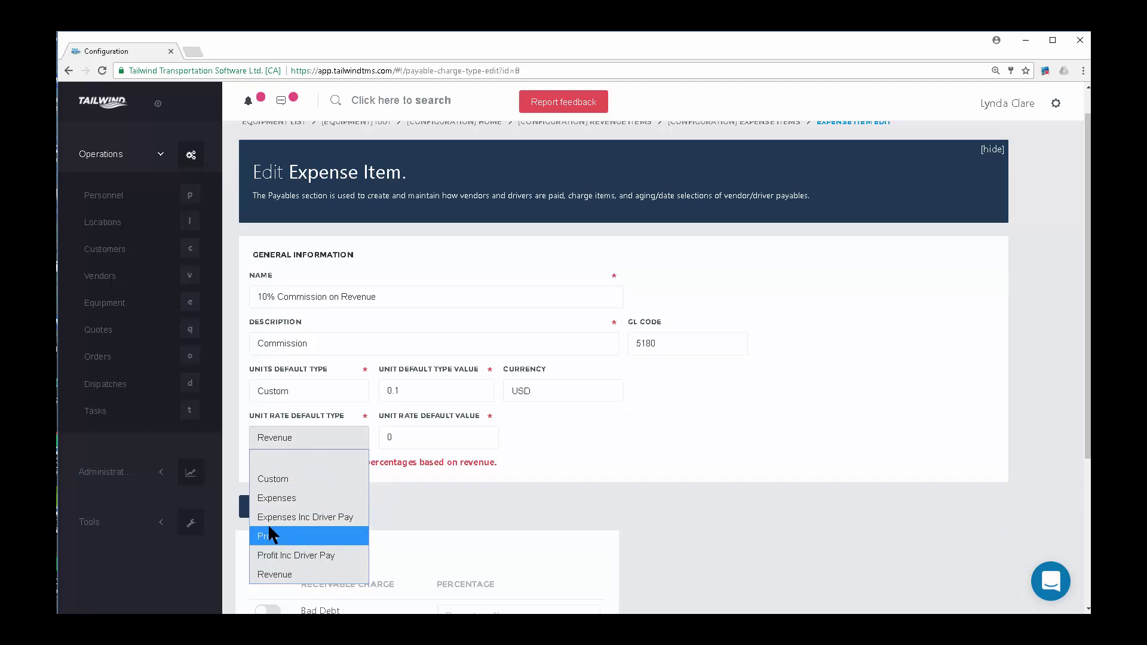
{"action": "left_click", "coordinate": [308, 575]}
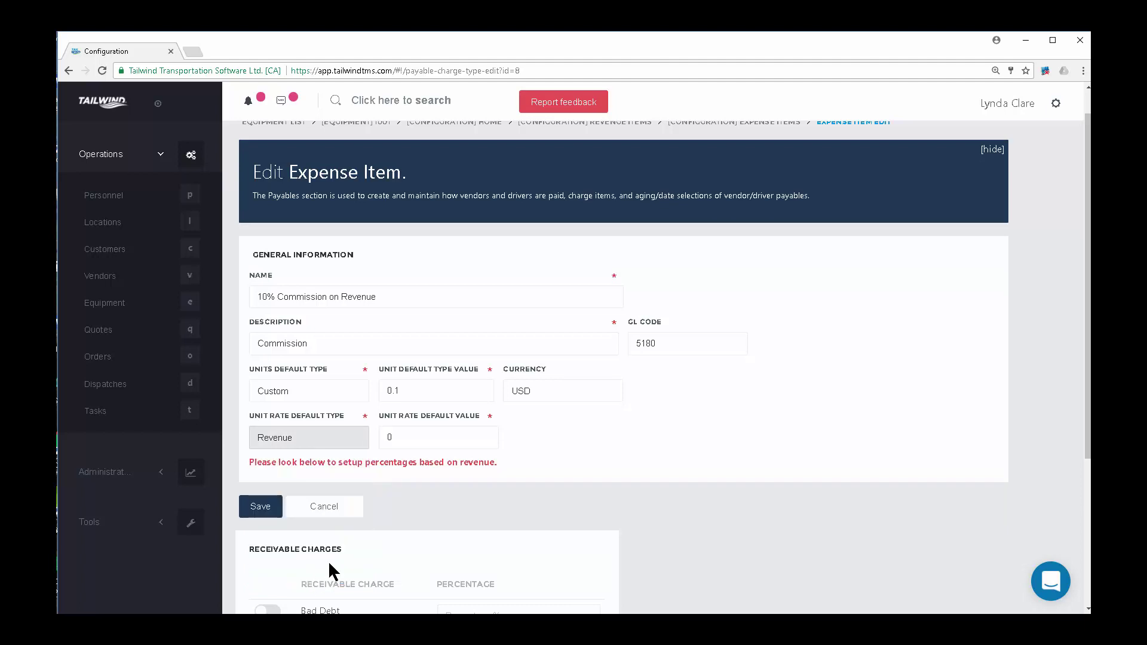
Switch the Freight Charge and Fuel Surcharge receivable charges off and back on at 100 percent for the 10% Commission on Revenue item.
{"action": "scroll", "coordinate": [497, 561], "scroll_direction": "down", "scroll_amount": 4}
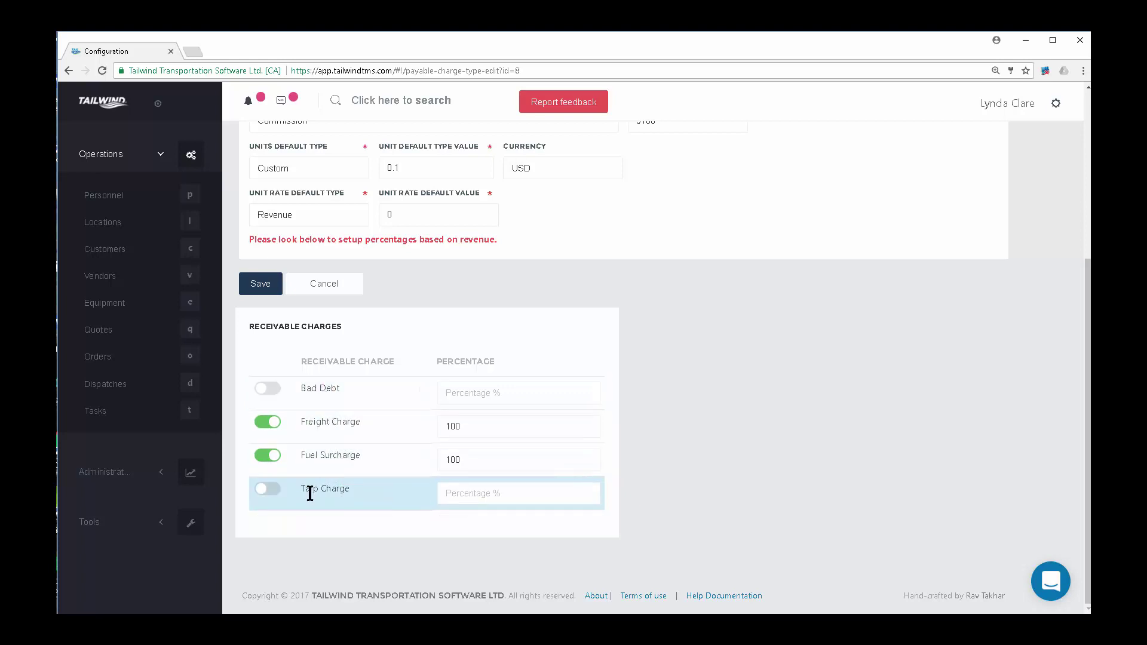
{"action": "left_click", "coordinate": [266, 423]}
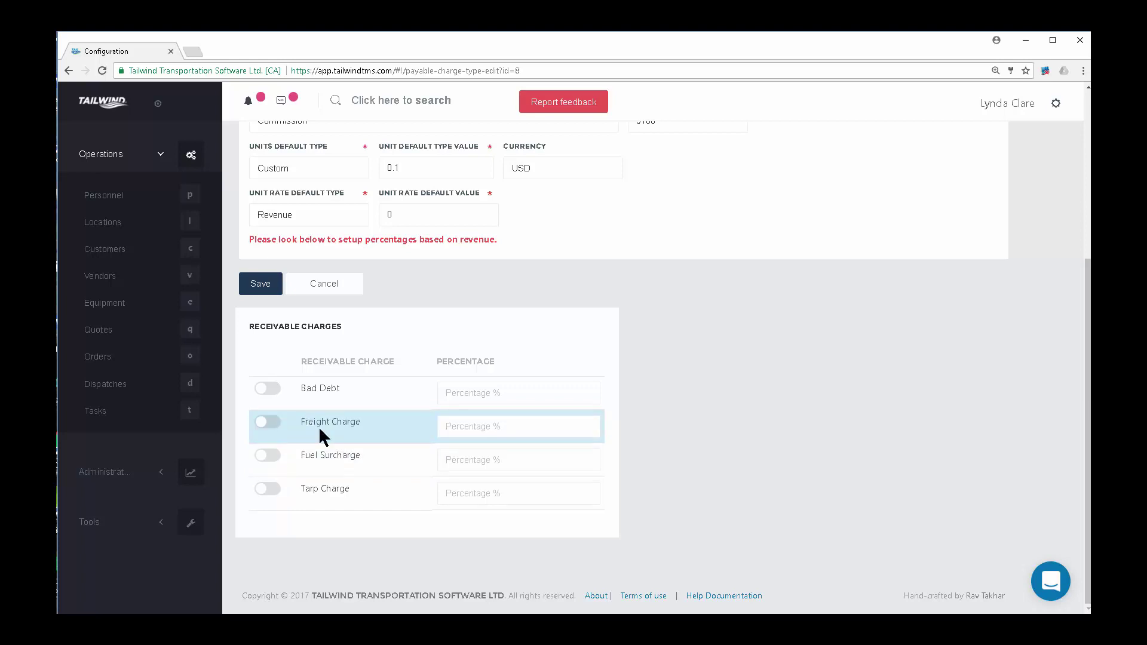
{"action": "left_click", "coordinate": [270, 422]}
{"action": "left_click", "coordinate": [270, 456]}
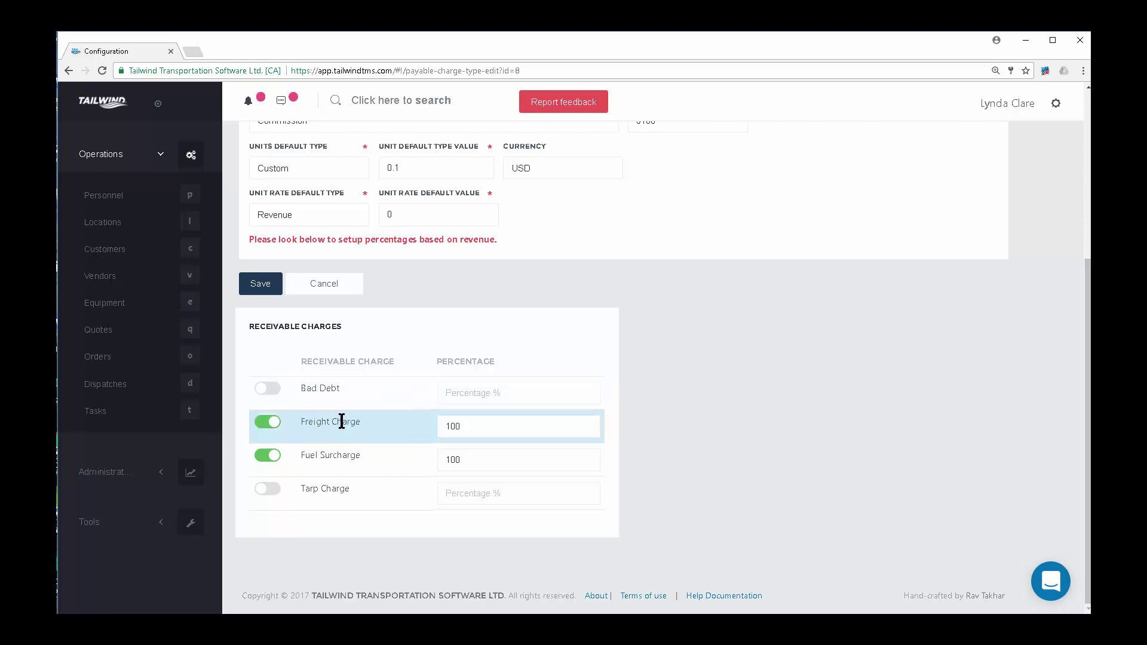
Return to the expense items list and open the 15% Commission on Profit item for editing.
{"action": "scroll", "coordinate": [349, 406], "scroll_direction": "up", "scroll_amount": 1}
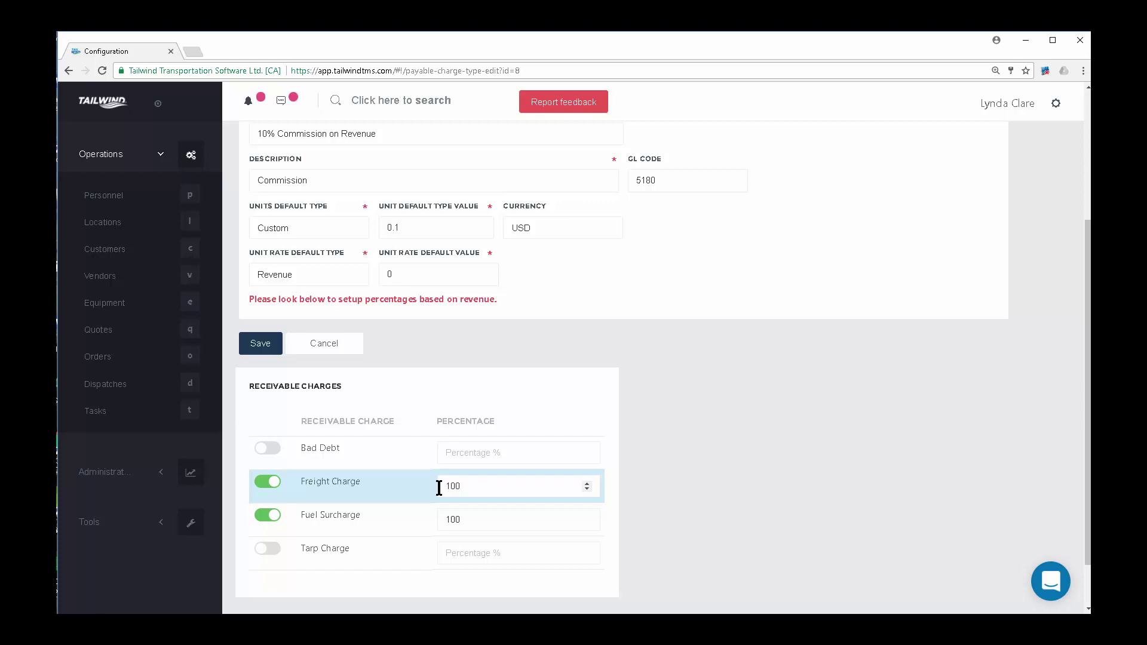
{"action": "scroll", "coordinate": [597, 406], "scroll_direction": "up", "scroll_amount": 3}
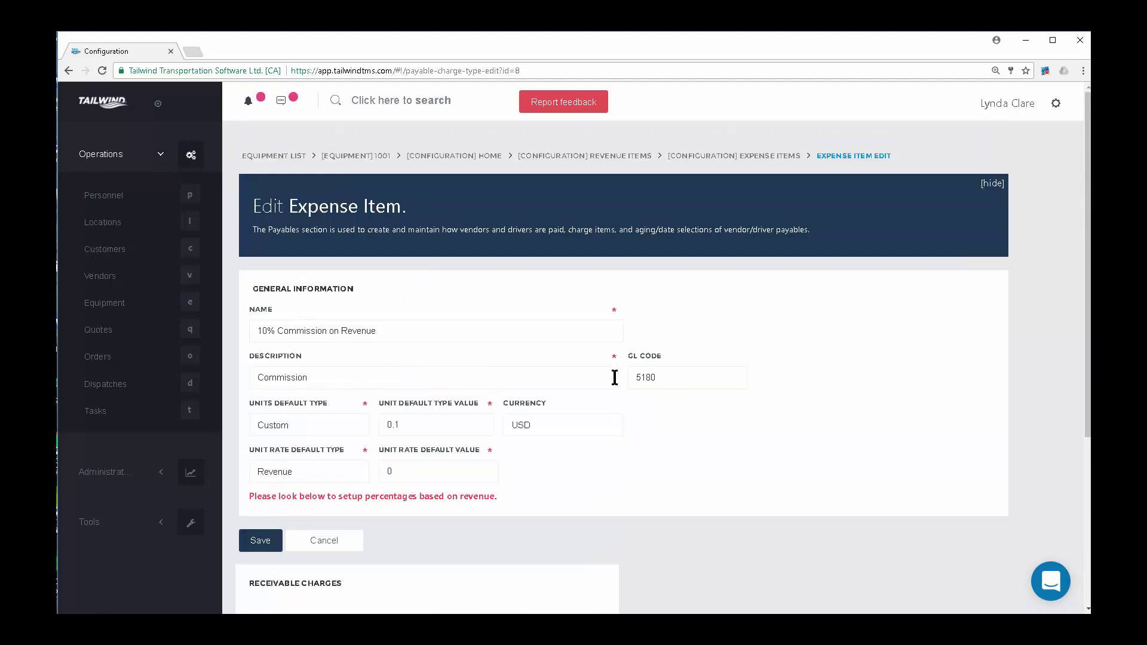
{"action": "left_click", "coordinate": [731, 160]}
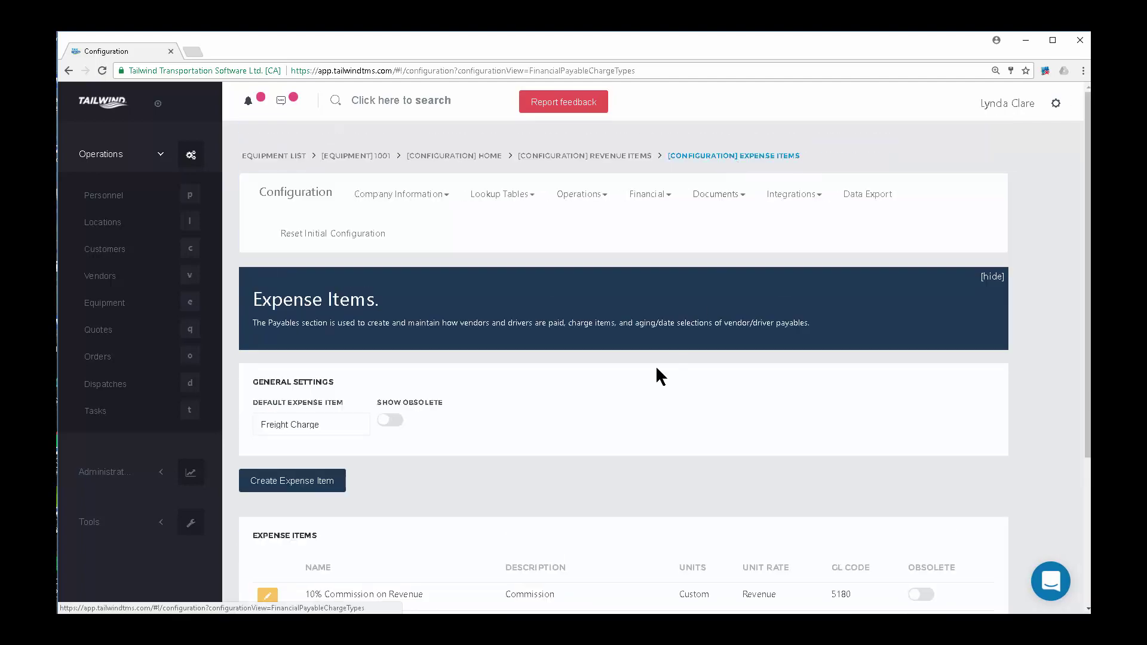
{"action": "scroll", "coordinate": [642, 368], "scroll_direction": "down", "scroll_amount": 3}
{"action": "scroll", "coordinate": [643, 368], "scroll_direction": "down", "scroll_amount": 2}
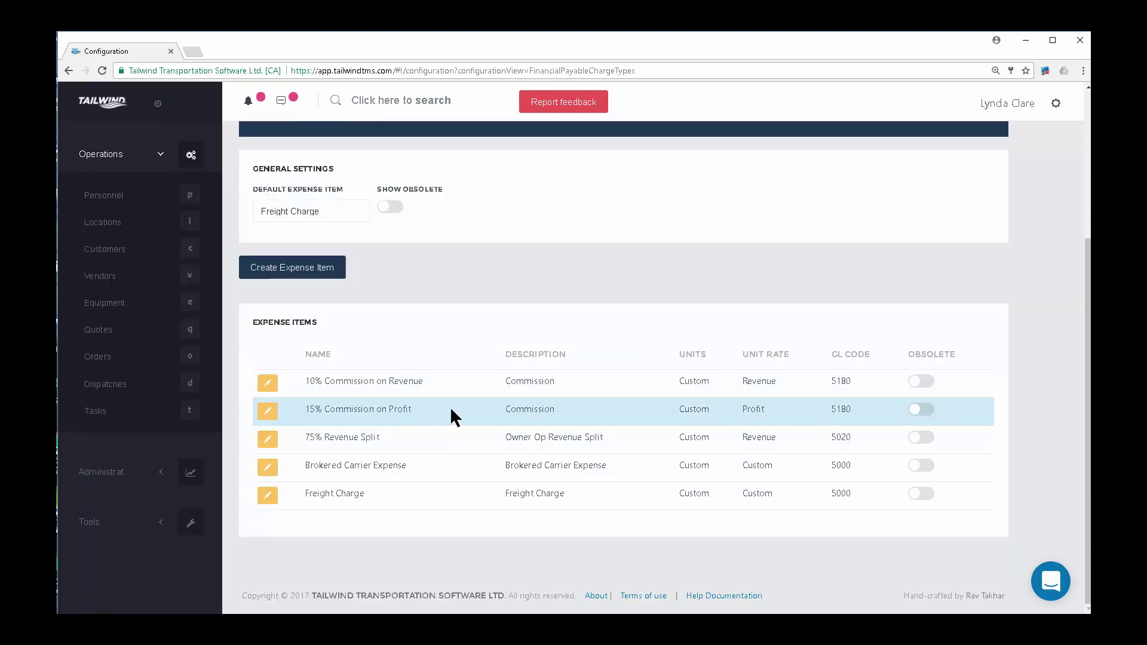
{"action": "left_click_drag", "start_coordinate": [411, 413], "coordinate": [392, 413]}
{"action": "left_click", "coordinate": [267, 411]}
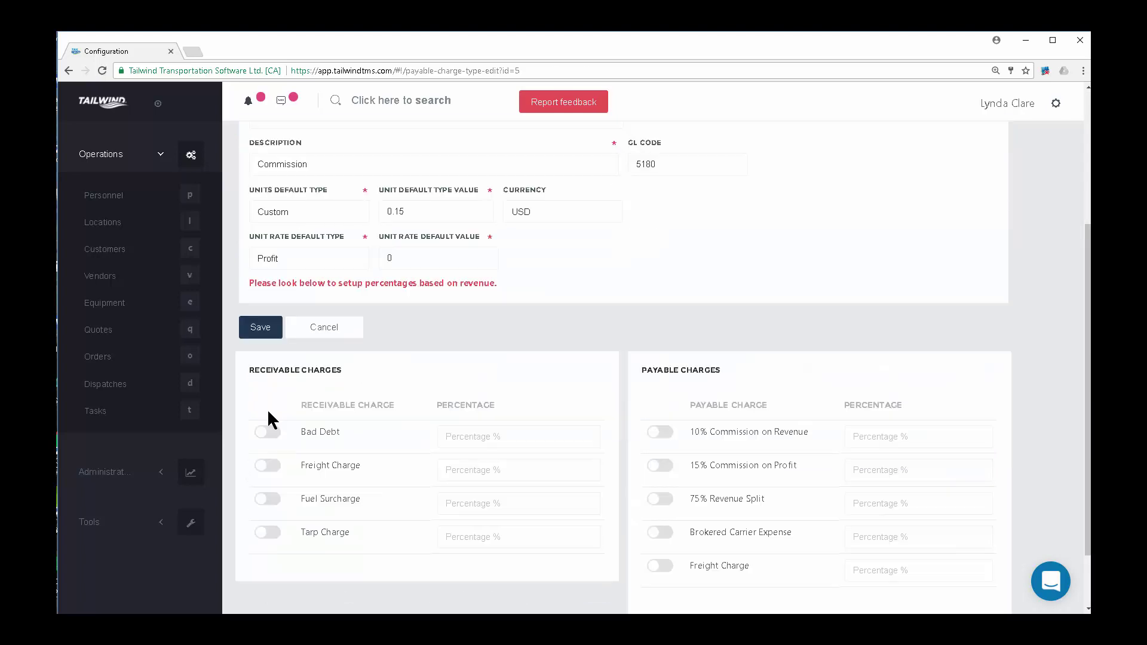
Examine the name, description and unit default type value of the 15% Commission on Profit item.
{"action": "scroll", "coordinate": [363, 329], "scroll_direction": "up", "scroll_amount": 2}
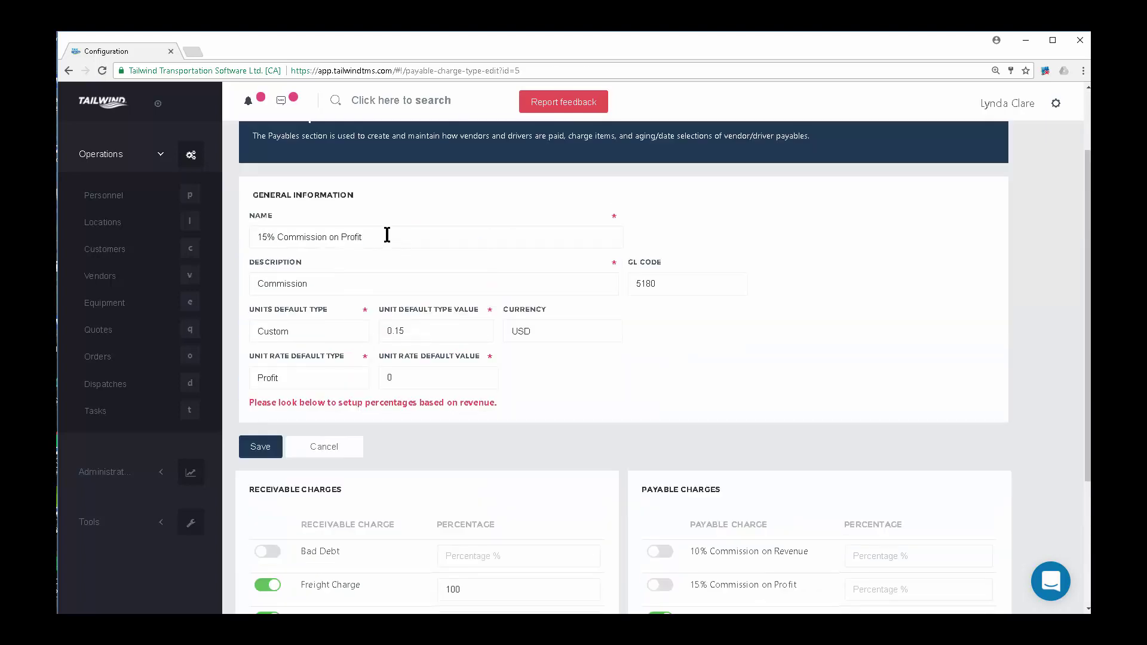
{"action": "left_click_drag", "start_coordinate": [386, 236], "coordinate": [238, 242]}
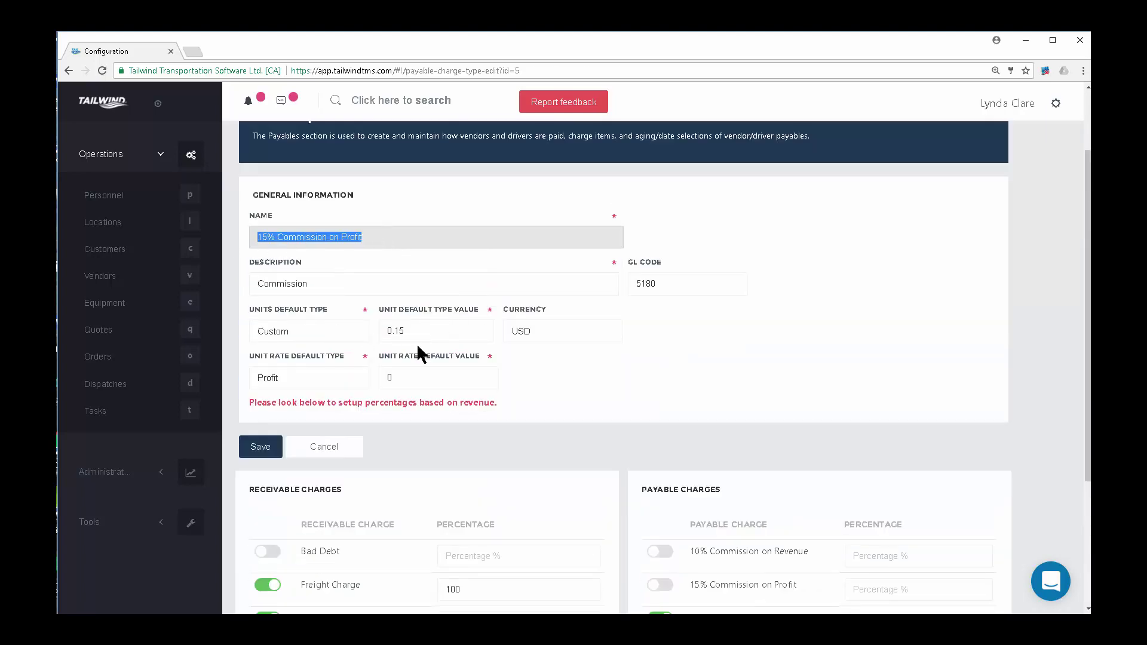
{"action": "left_click", "coordinate": [326, 286]}
{"action": "double_click", "coordinate": [285, 283]}
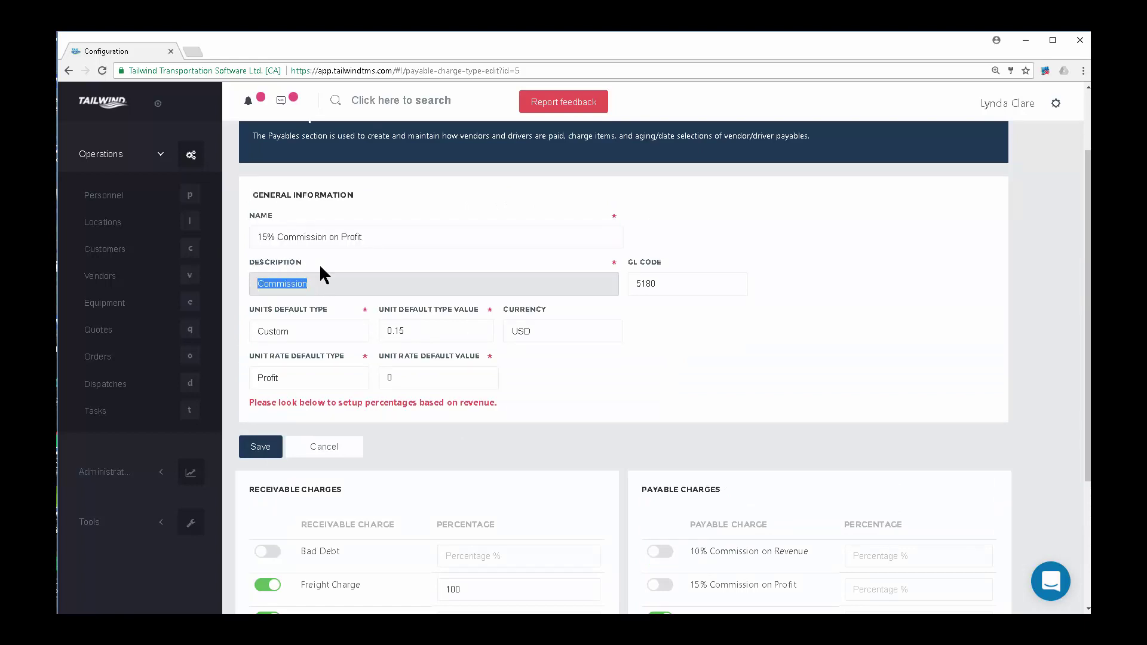
{"action": "left_click_drag", "start_coordinate": [392, 238], "coordinate": [257, 248]}
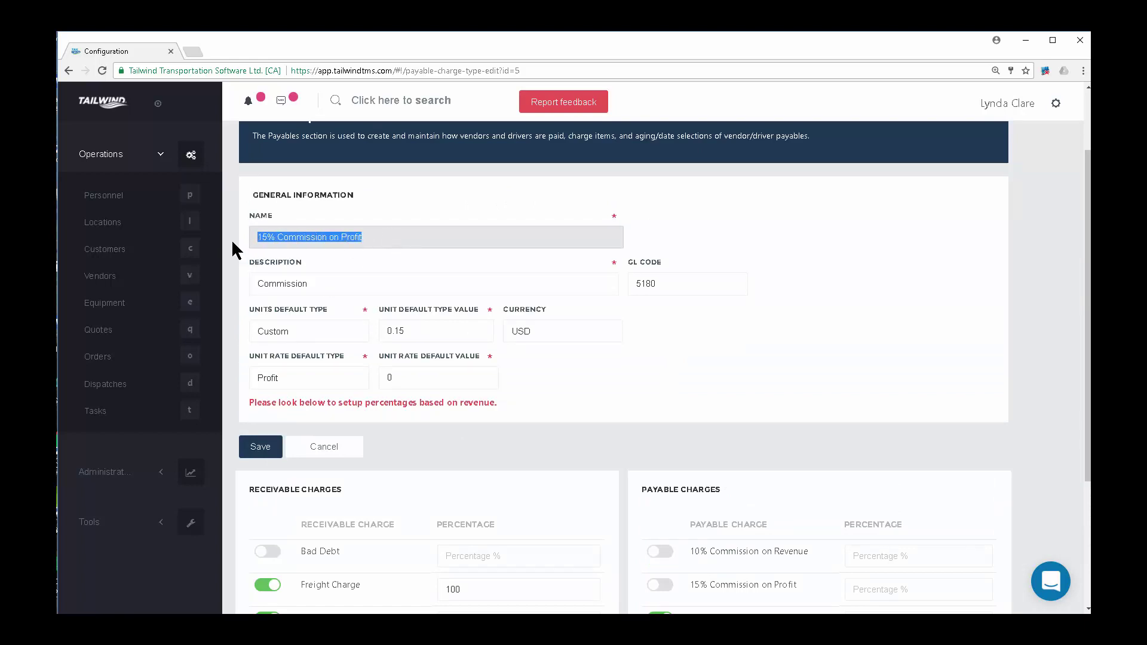
{"action": "left_click_drag", "start_coordinate": [323, 284], "coordinate": [251, 284]}
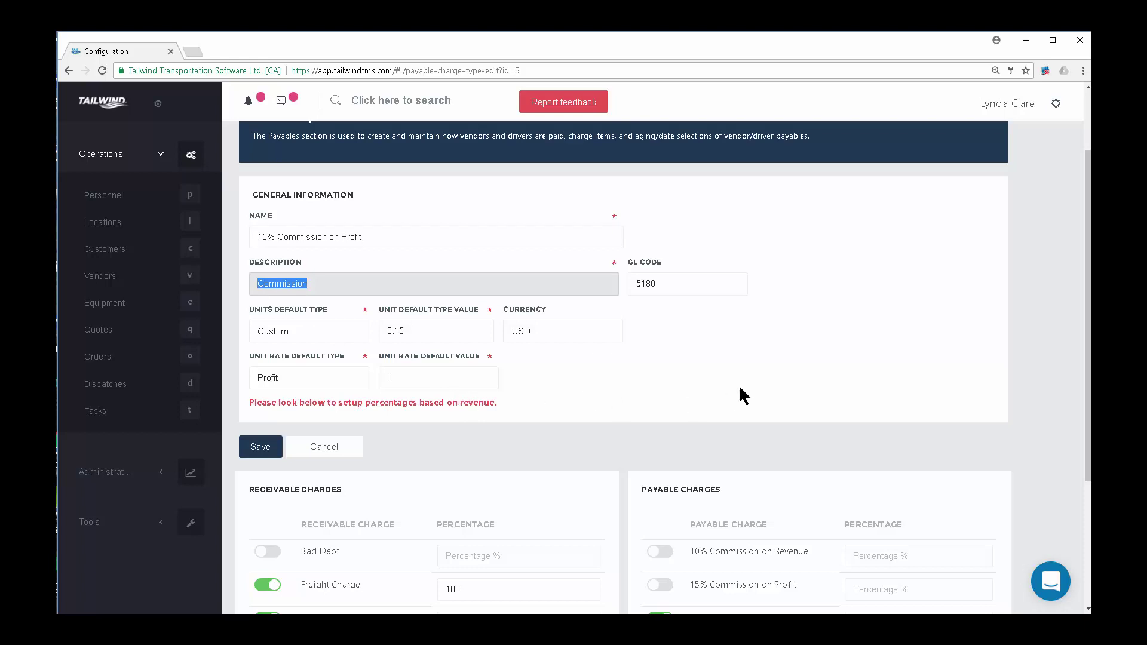
{"action": "scroll", "coordinate": [685, 349], "scroll_direction": "down", "scroll_amount": 1}
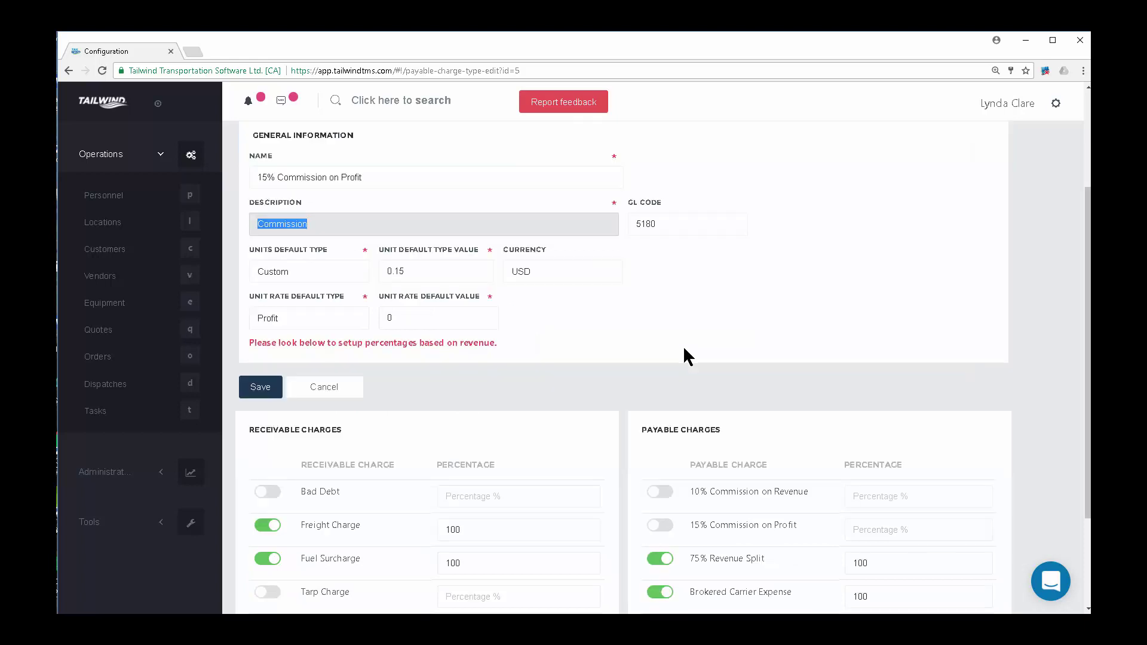
{"action": "left_click", "coordinate": [420, 266]}
{"action": "double_click", "coordinate": [384, 266]}
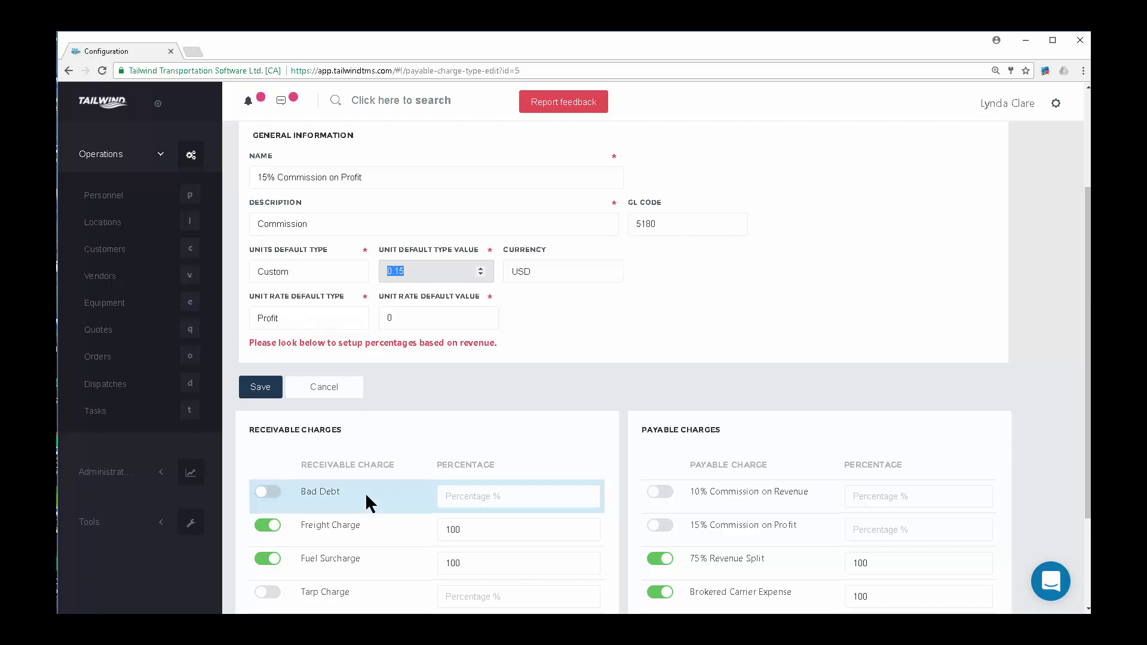
Switch the 75% Revenue Split payable charge off and back on for the 15% Commission on Profit item.
{"action": "scroll", "coordinate": [364, 492], "scroll_direction": "down", "scroll_amount": 2}
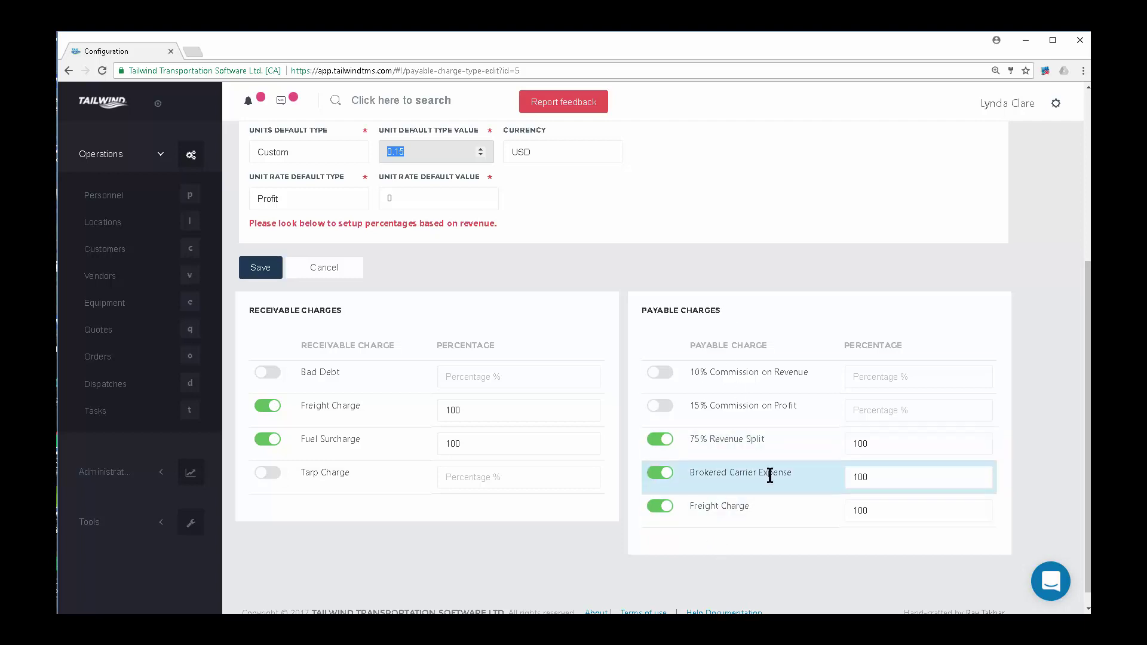
{"action": "left_click", "coordinate": [655, 445]}
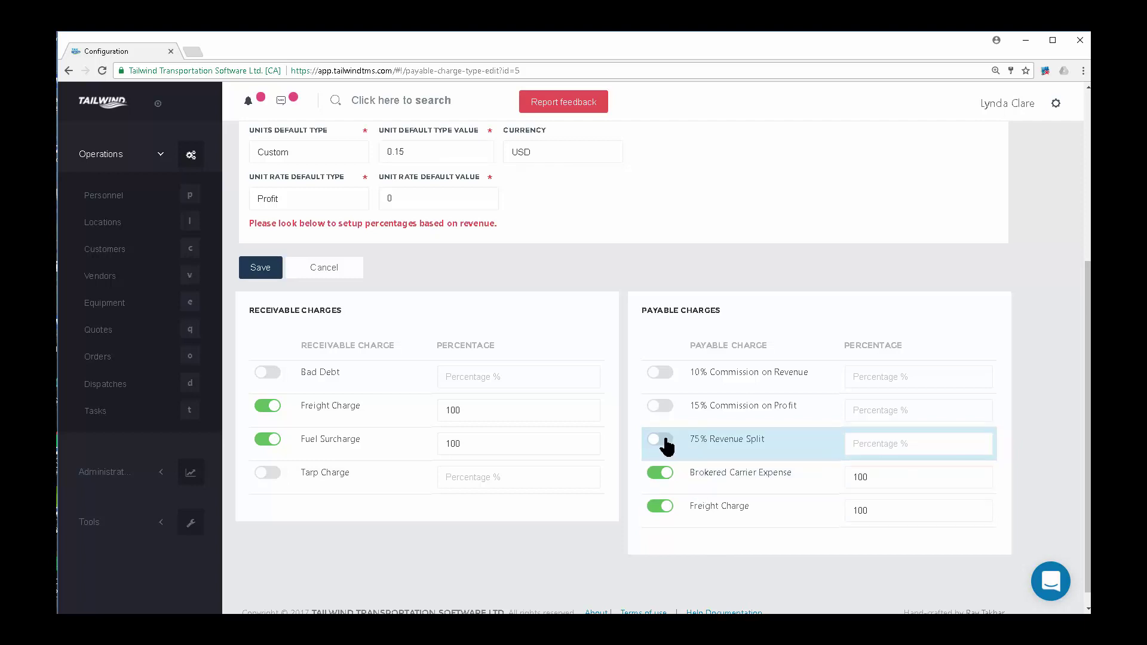
{"action": "left_click", "coordinate": [665, 442]}
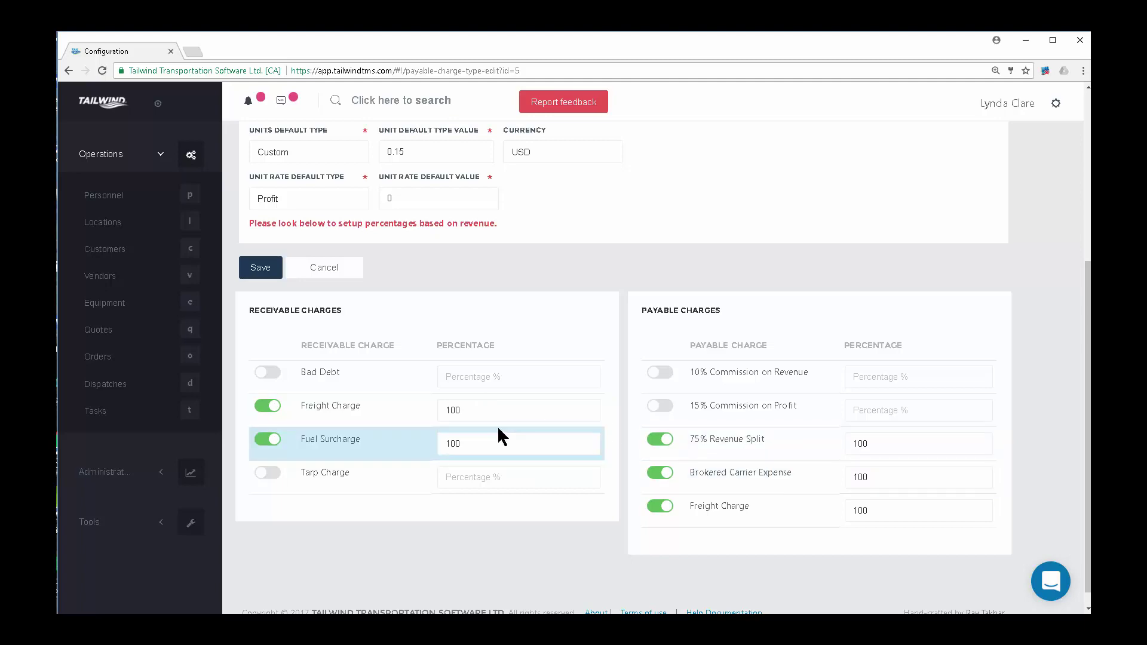
Recheck the 15% Commission on Profit item's settings and leave its form, discarding any changes.
{"action": "scroll", "coordinate": [497, 425], "scroll_direction": "up", "scroll_amount": 4}
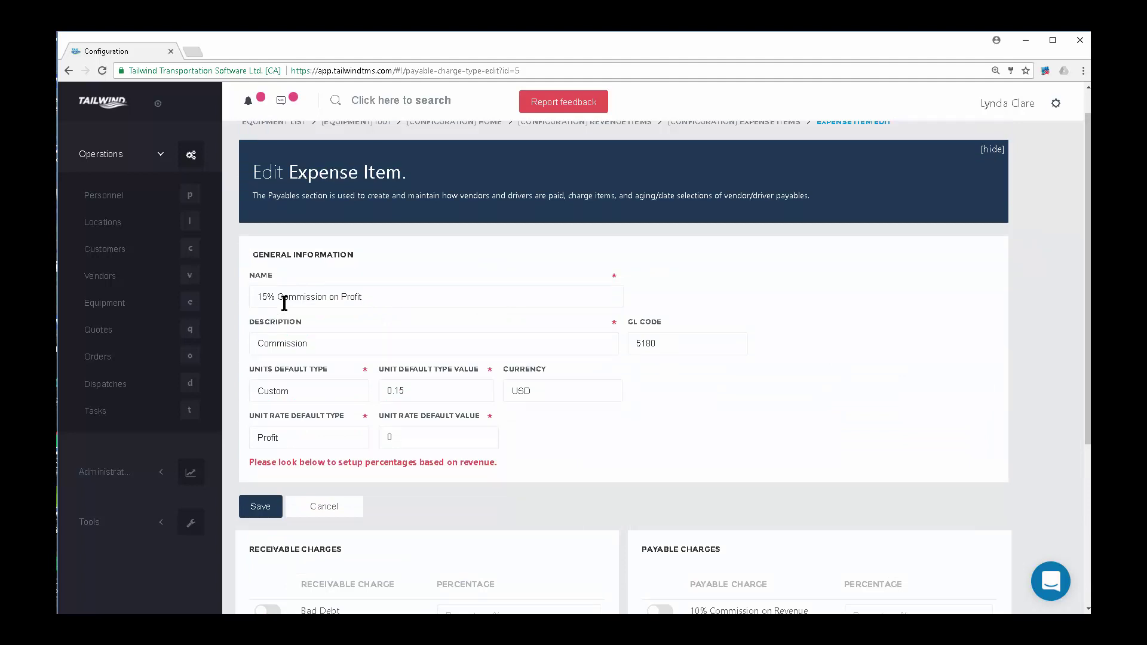
{"action": "scroll", "coordinate": [528, 332], "scroll_direction": "down", "scroll_amount": 3}
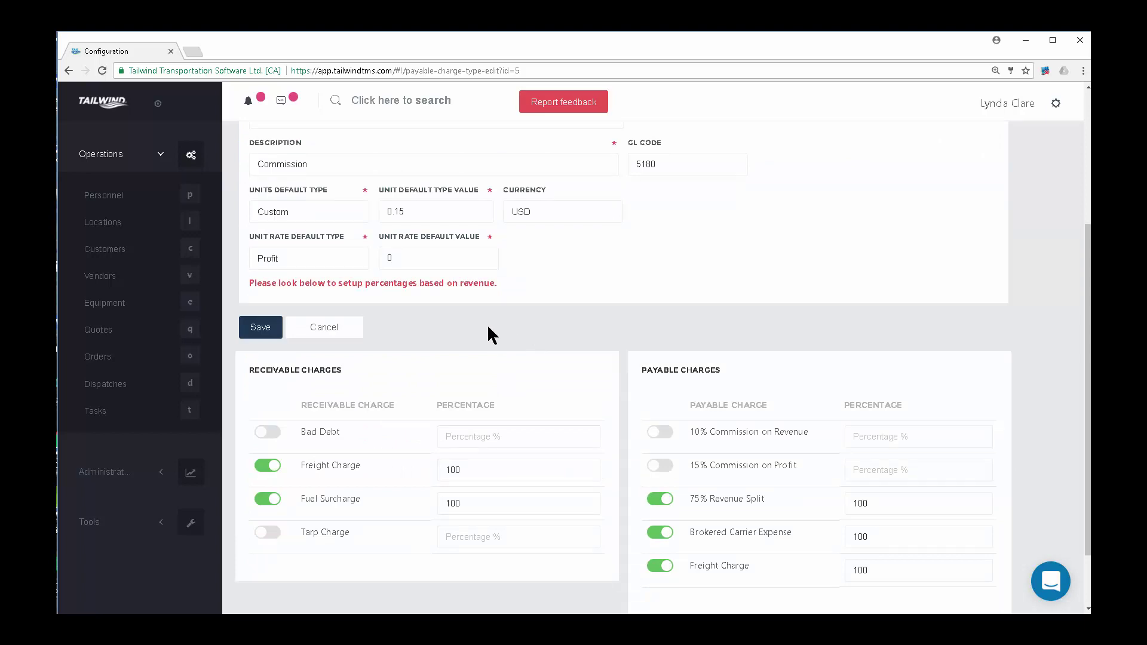
{"action": "scroll", "coordinate": [454, 388], "scroll_direction": "up", "scroll_amount": 1}
{"action": "left_click", "coordinate": [323, 387]}
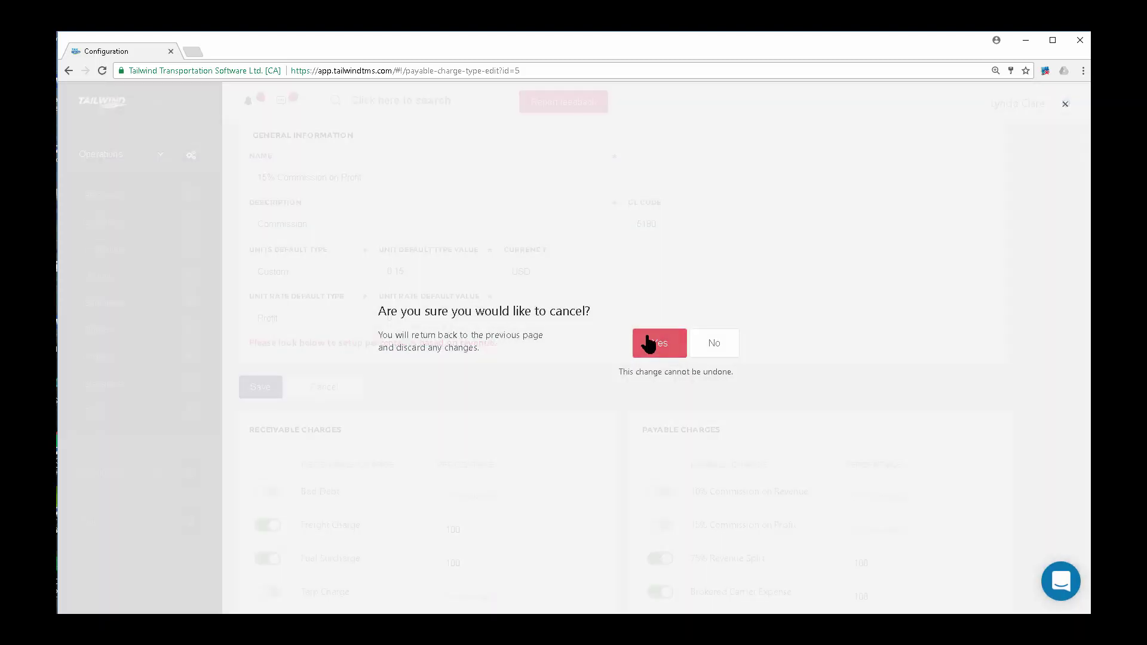
{"action": "left_click", "coordinate": [649, 344]}
Open the 75% Revenue Split expense item for editing and examine its description and name.
{"action": "scroll", "coordinate": [631, 376], "scroll_direction": "down", "scroll_amount": 5}
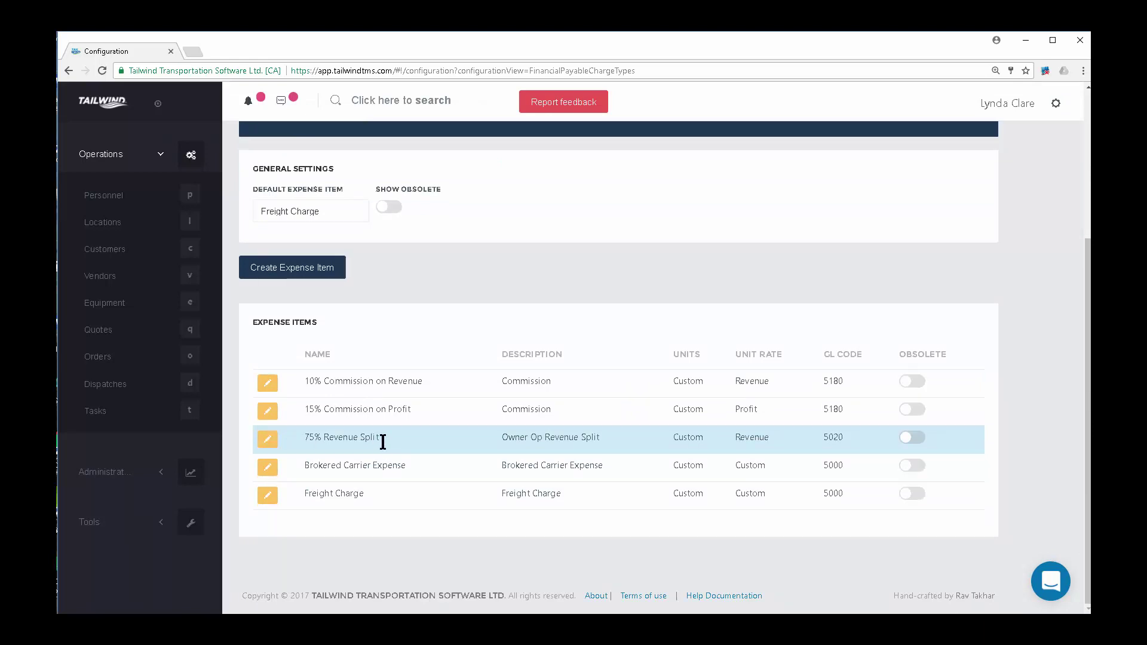
{"action": "left_click_drag", "start_coordinate": [596, 439], "coordinate": [496, 443]}
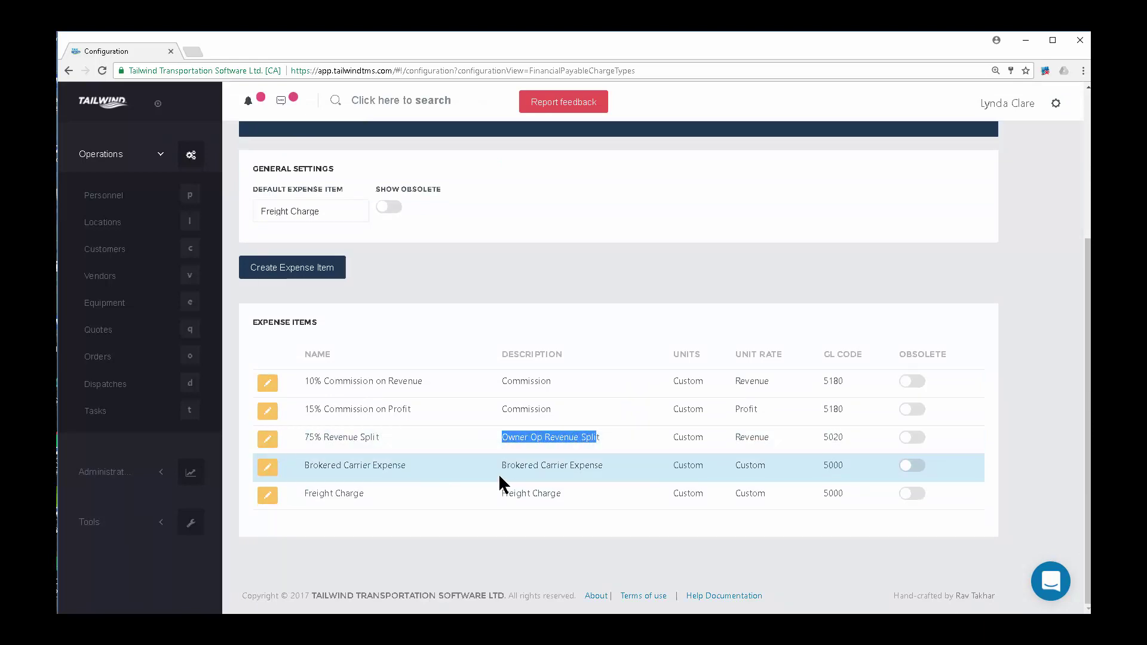
{"action": "left_click", "coordinate": [268, 445]}
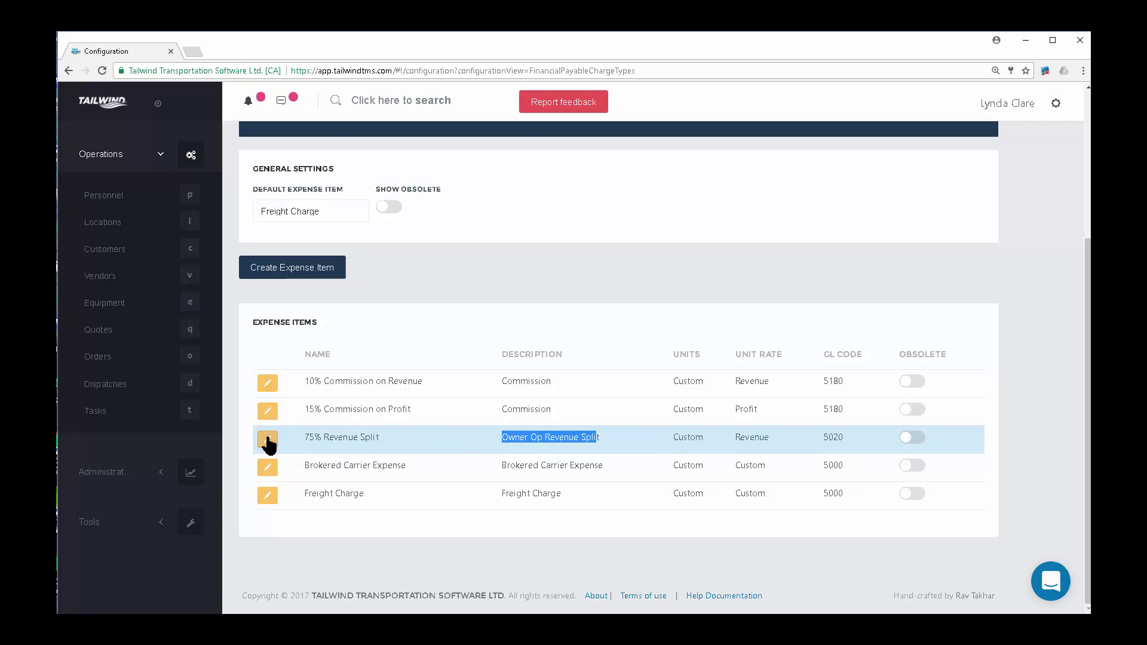
{"action": "scroll", "coordinate": [417, 409], "scroll_direction": "up", "scroll_amount": 2}
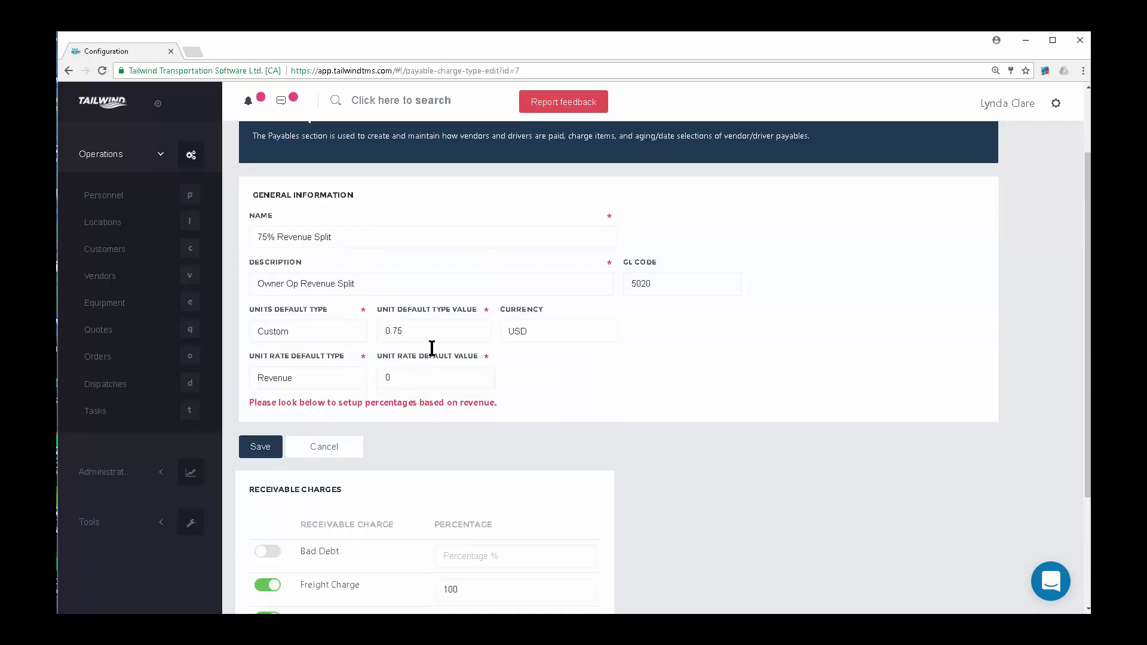
{"action": "left_click", "coordinate": [349, 238]}
{"action": "left_click_drag", "start_coordinate": [349, 237], "coordinate": [229, 237]}
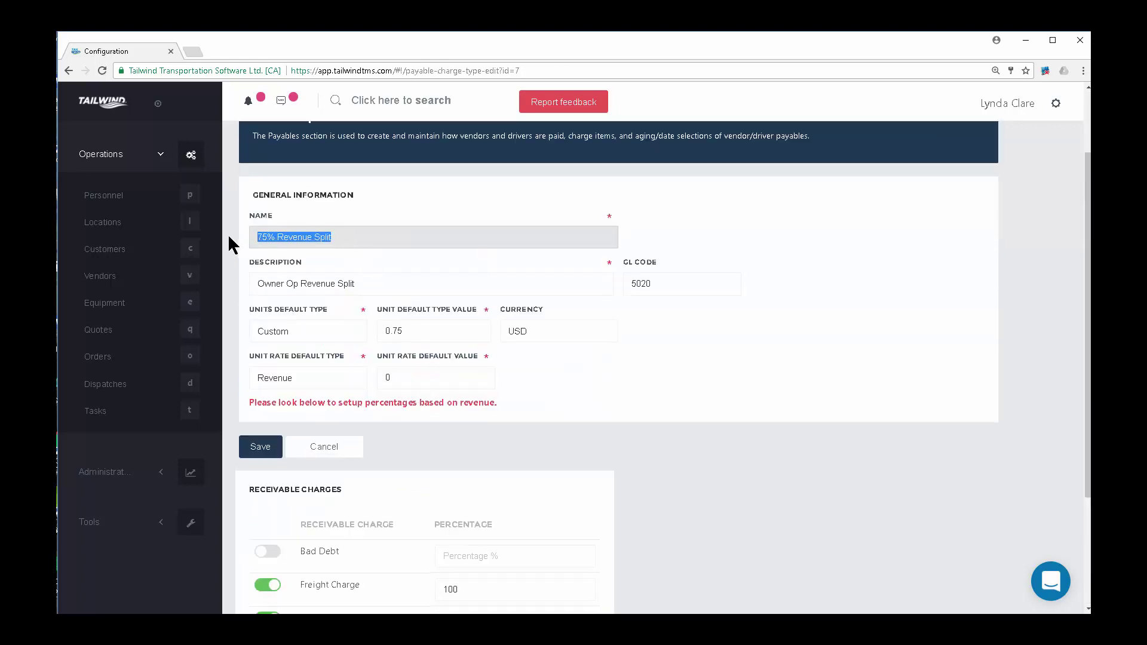
Examine the description and unit default type value of the 75% Revenue Split expense item.
{"action": "left_click", "coordinate": [380, 285]}
{"action": "left_click_drag", "start_coordinate": [380, 285], "coordinate": [239, 289]}
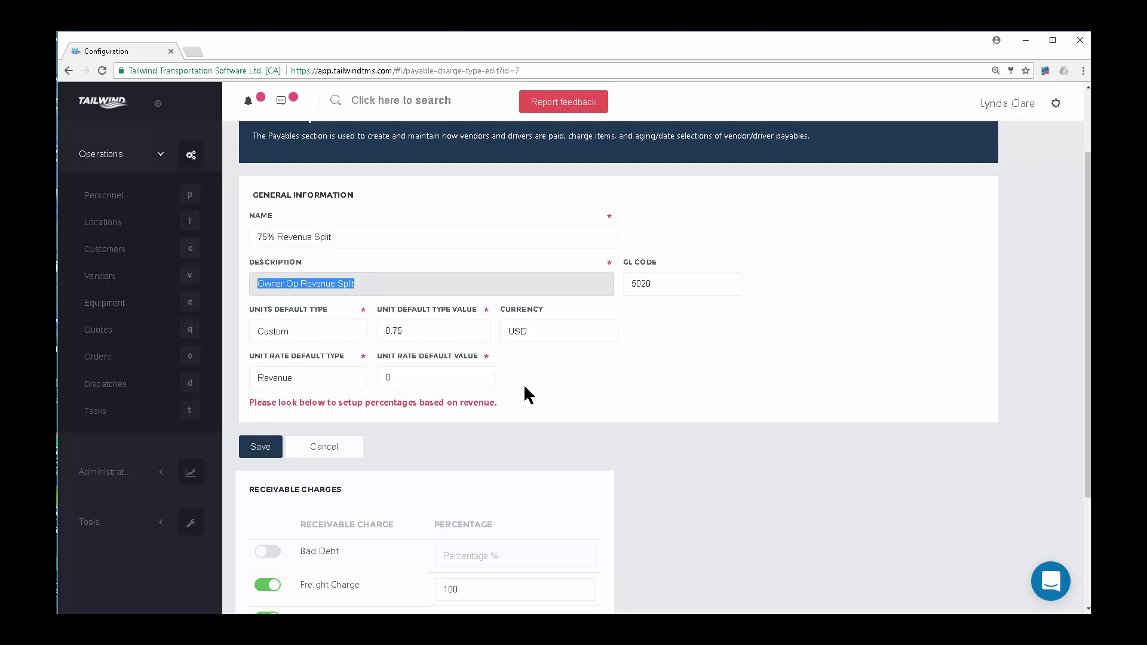
{"action": "left_click_drag", "start_coordinate": [412, 329], "coordinate": [366, 333]}
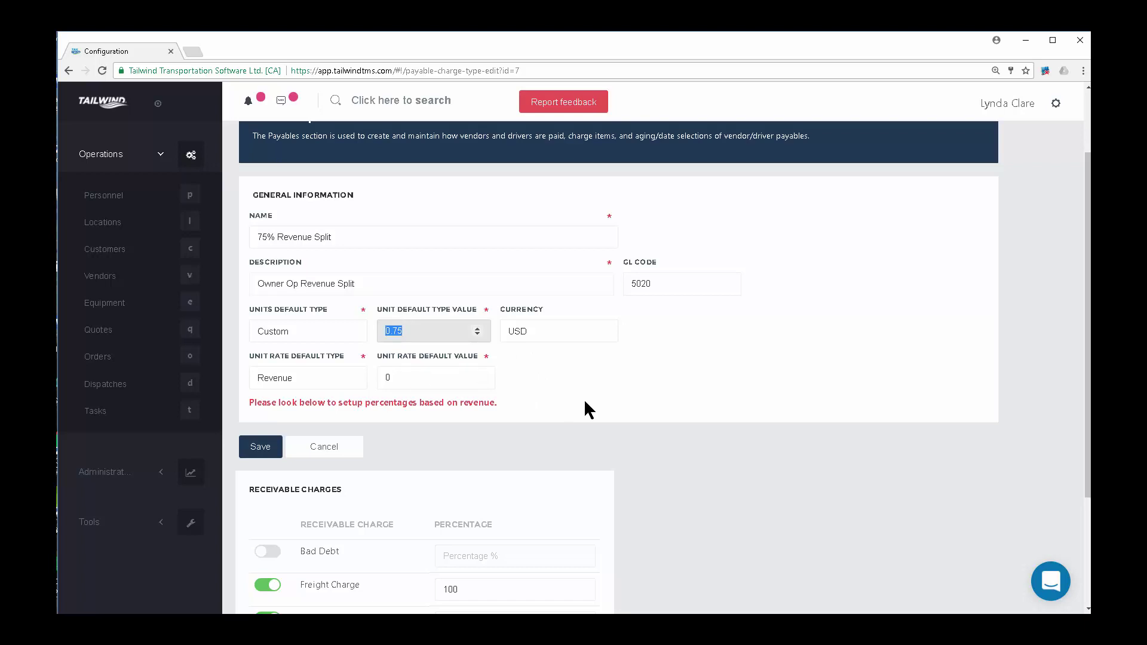
Keep Revenue as the 75% Revenue Split's unit rate default type and switch on the Tarp Charge receivable at 100 percent.
{"action": "left_click", "coordinate": [321, 375]}
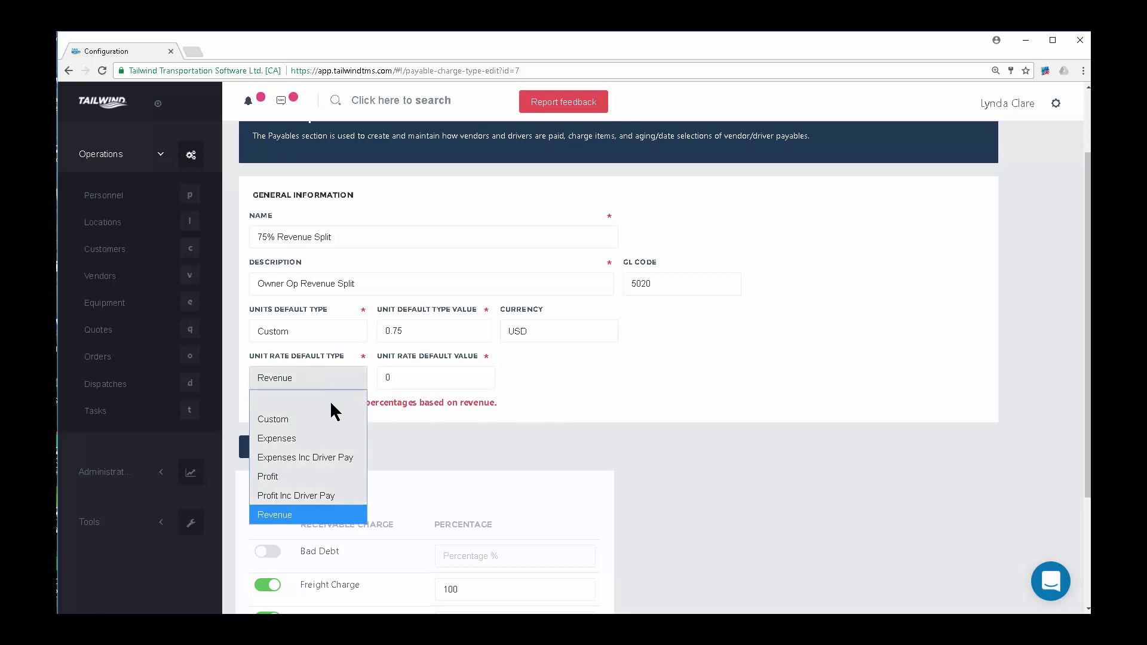
{"action": "left_click", "coordinate": [299, 514]}
{"action": "scroll", "coordinate": [489, 472], "scroll_direction": "down", "scroll_amount": 3}
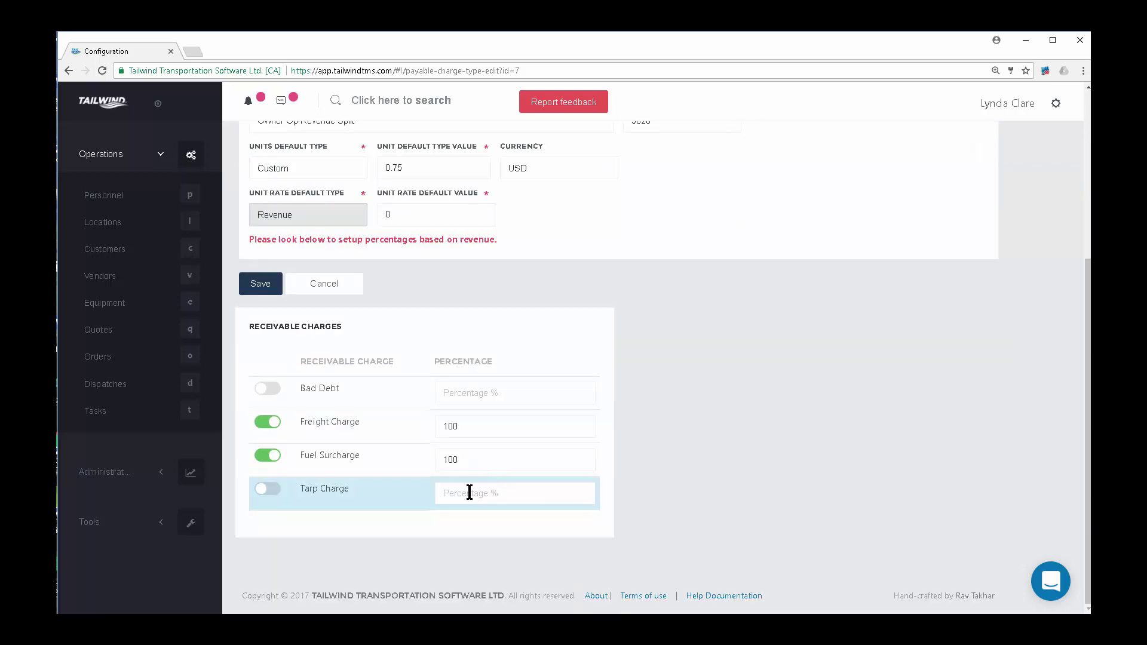
{"action": "left_click", "coordinate": [269, 490]}
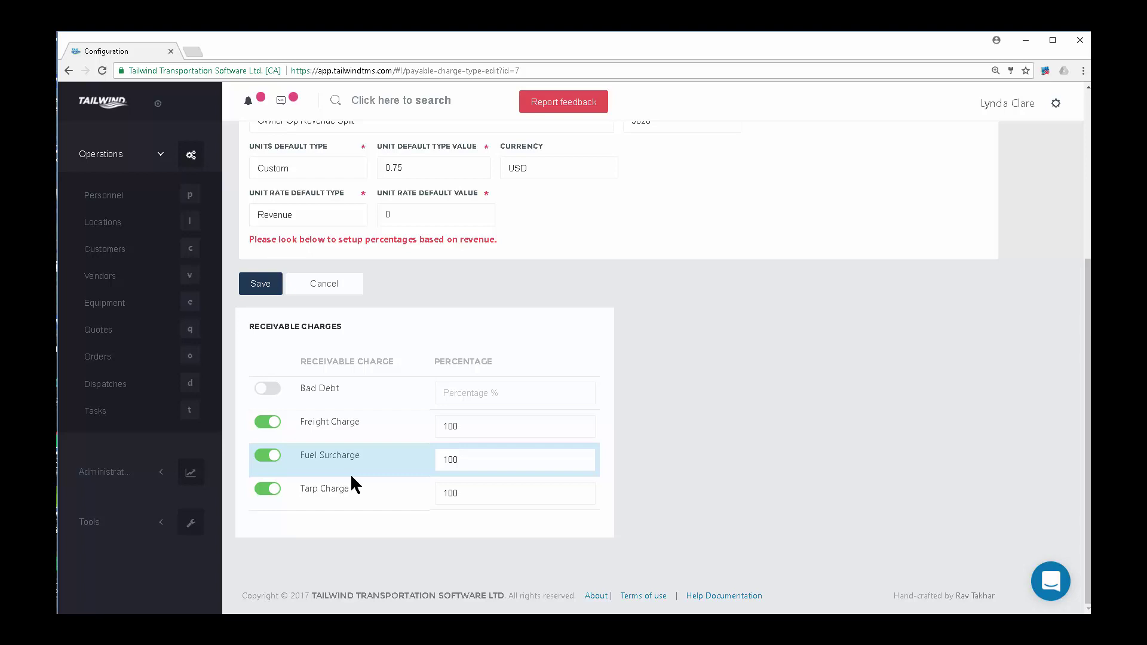
Open the personnel record of the Co Driver based in Portland, OR.
{"action": "left_click", "coordinate": [106, 199]}
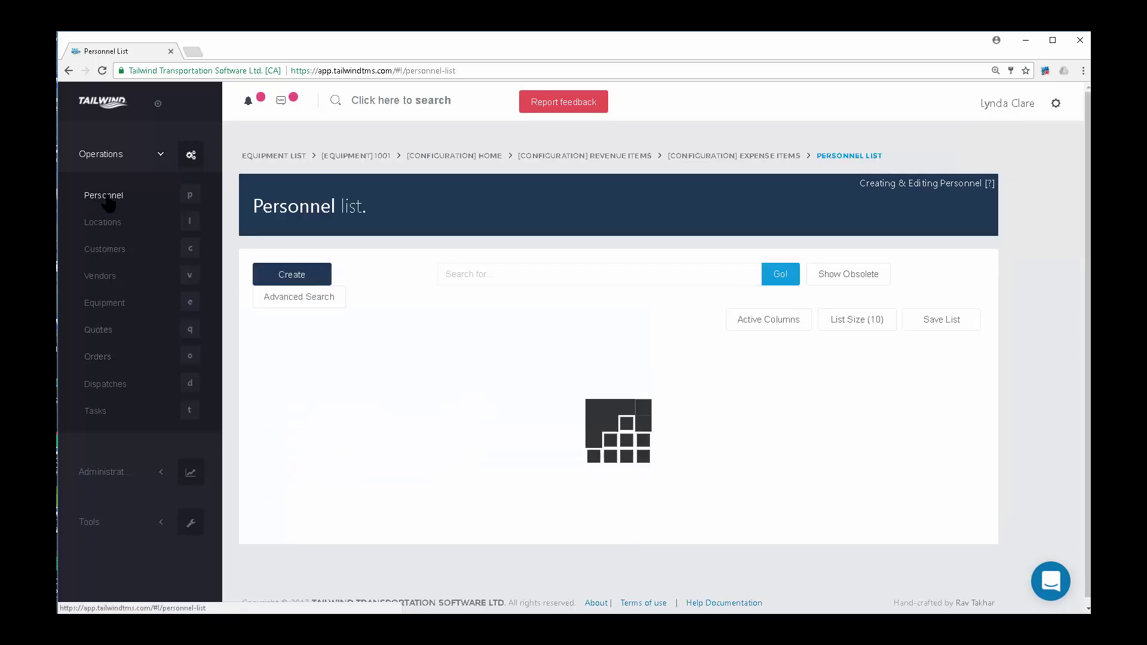
{"action": "scroll", "coordinate": [368, 341], "scroll_direction": "down", "scroll_amount": 2}
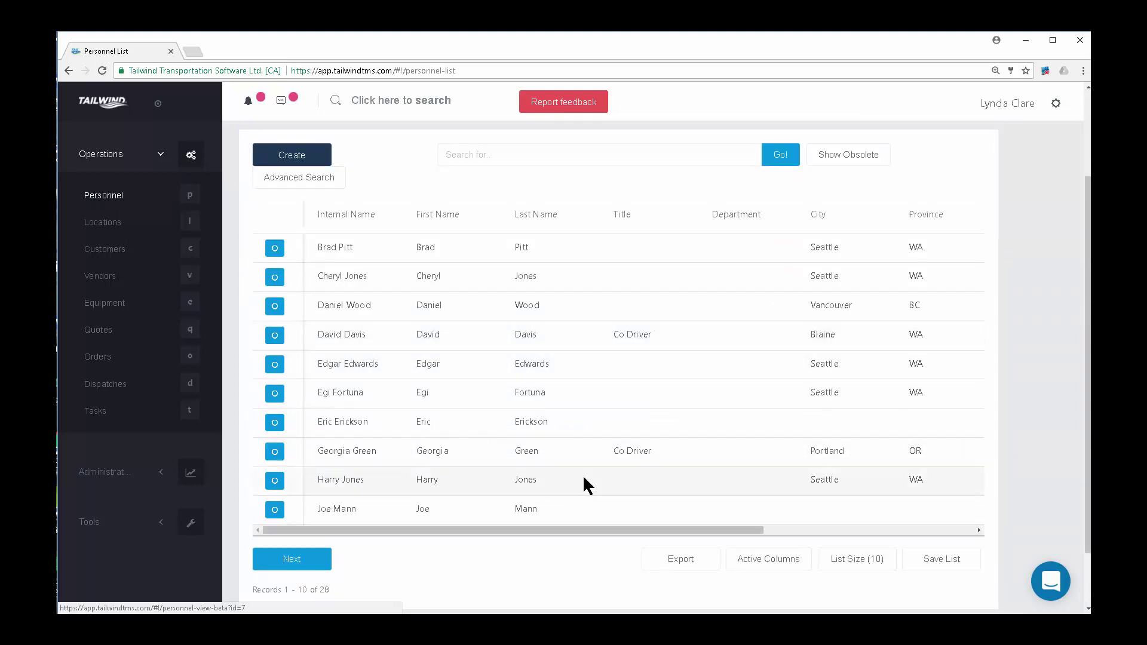
{"action": "left_click_drag", "start_coordinate": [658, 455], "coordinate": [602, 453]}
{"action": "mouse_move", "coordinate": [650, 454]}
{"action": "left_mouse_down"}
{"action": "mouse_move", "coordinate": [610, 454]}
{"action": "mouse_move", "coordinate": [645, 443]}
{"action": "left_mouse_up"}
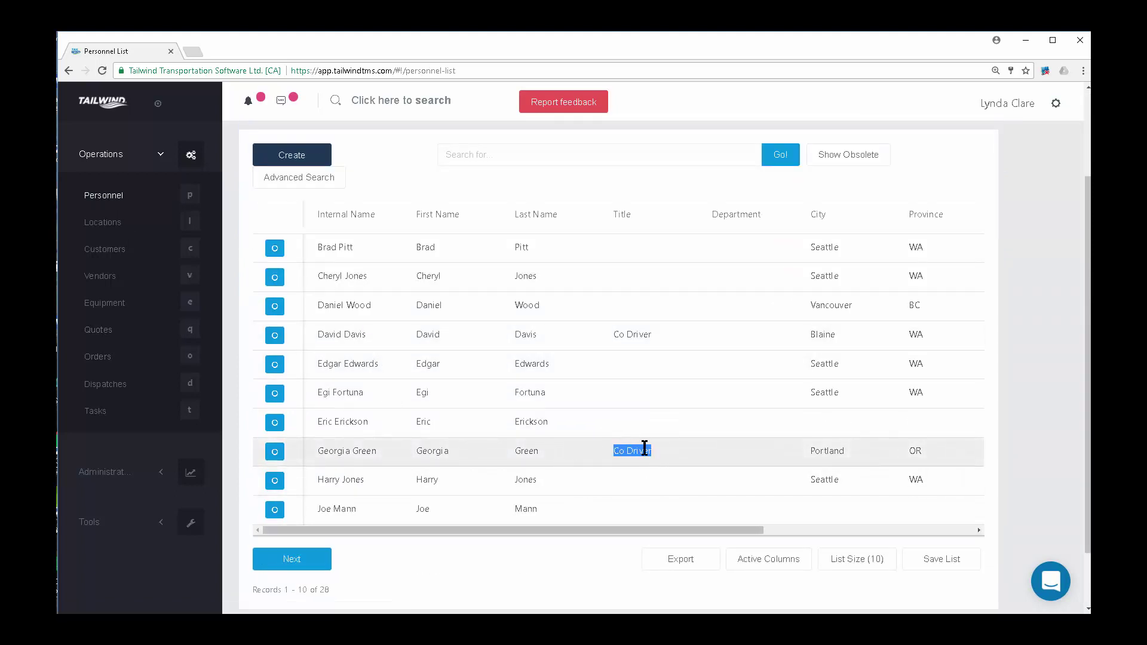
{"action": "left_click", "coordinate": [275, 454]}
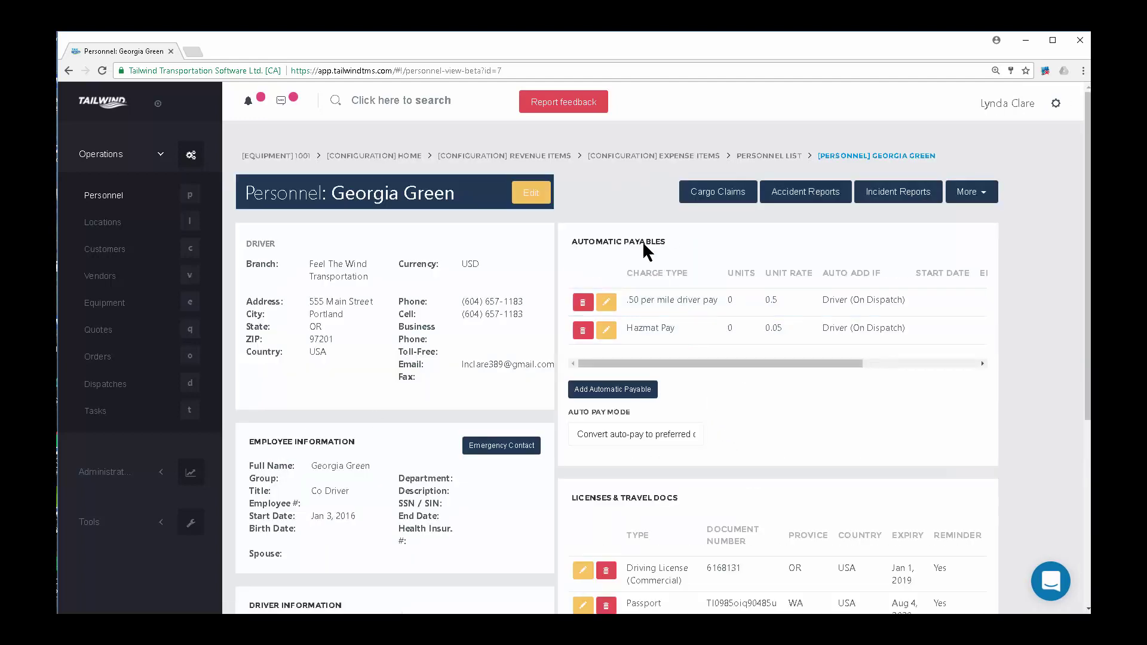
Permanently delete the driver's .50 per mile driver pay and Hazmat Pay automatic payables.
{"action": "left_click_drag", "start_coordinate": [667, 241], "coordinate": [583, 244]}
{"action": "left_click", "coordinate": [584, 303]}
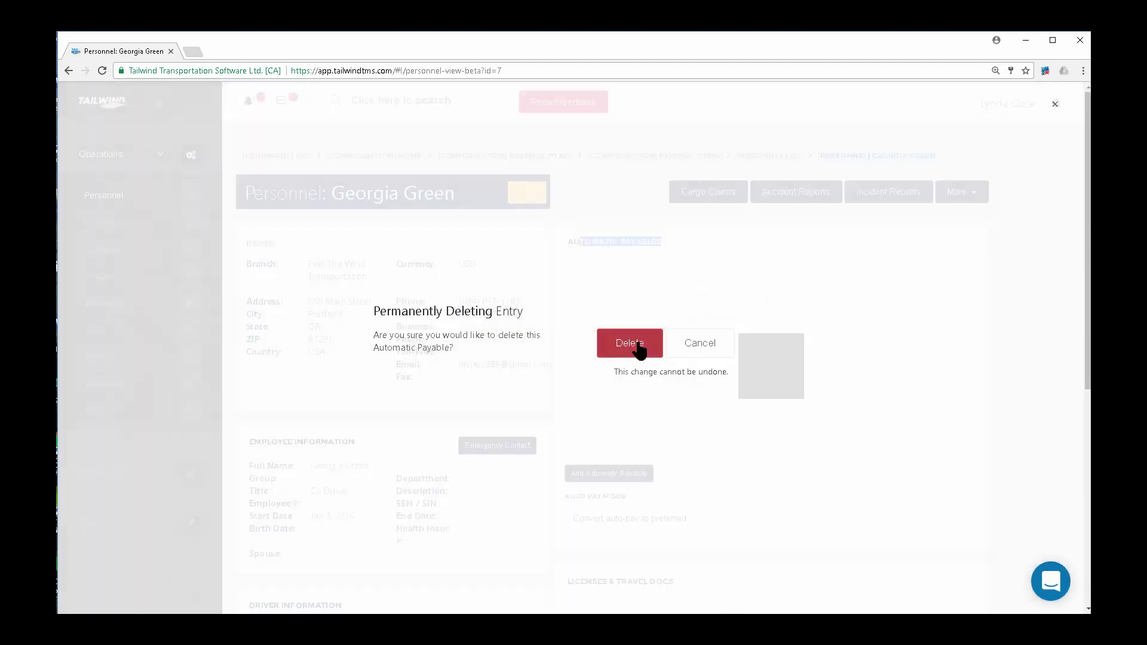
{"action": "left_click", "coordinate": [634, 344]}
{"action": "left_click", "coordinate": [591, 306]}
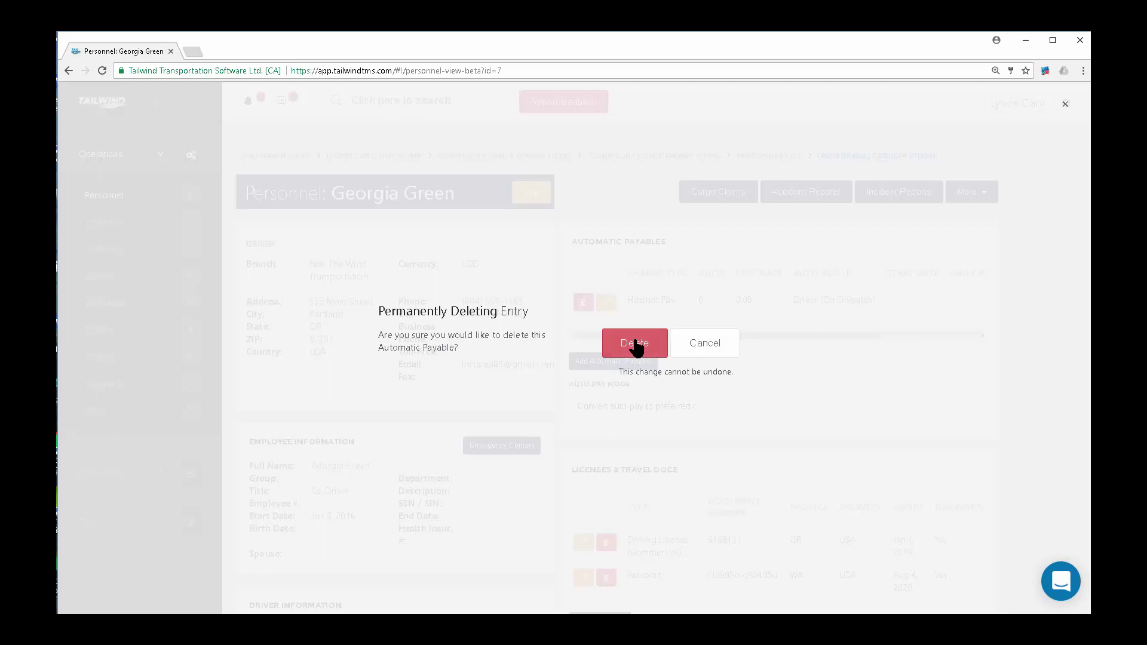
{"action": "left_click", "coordinate": [635, 345]}
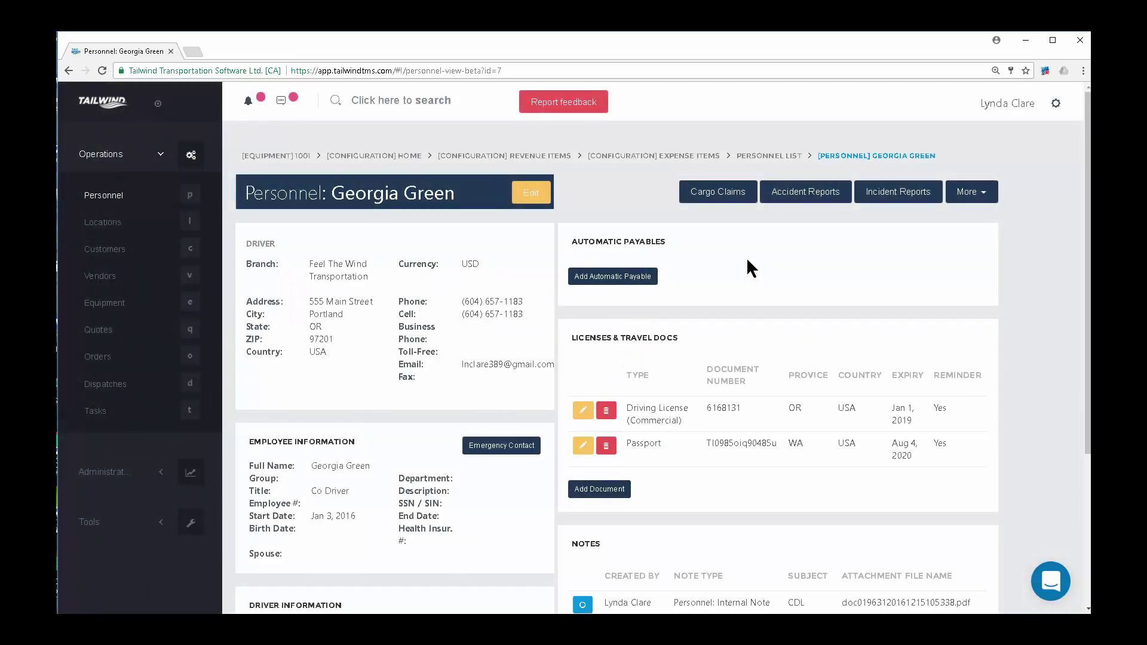
Add an automatic payable for the driver with charge type .50 per mile driver pay, auto-added if Driver (On Dispatch).
{"action": "left_click", "coordinate": [610, 278]}
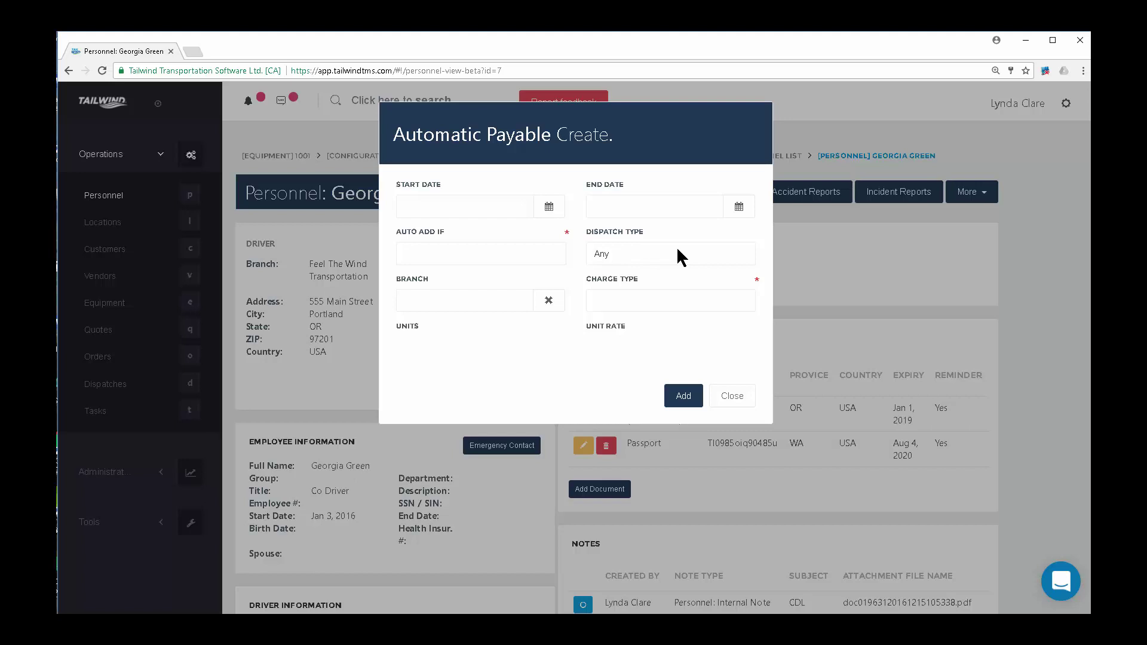
{"action": "left_click", "coordinate": [677, 297]}
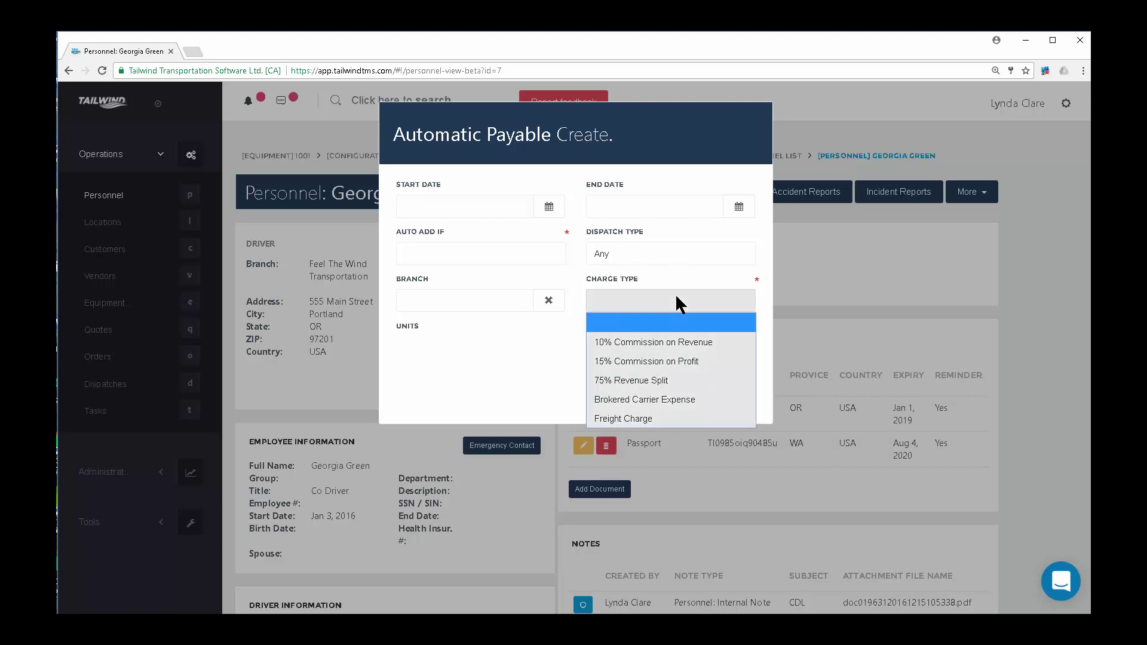
{"action": "left_click", "coordinate": [677, 297]}
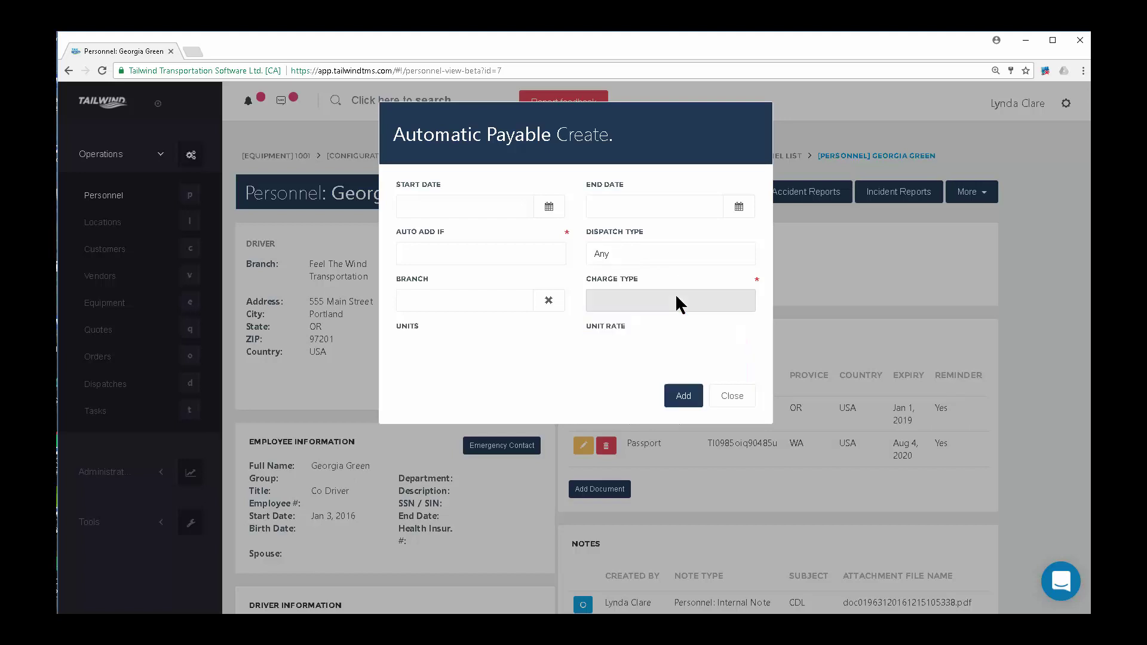
{"action": "left_click", "coordinate": [649, 298]}
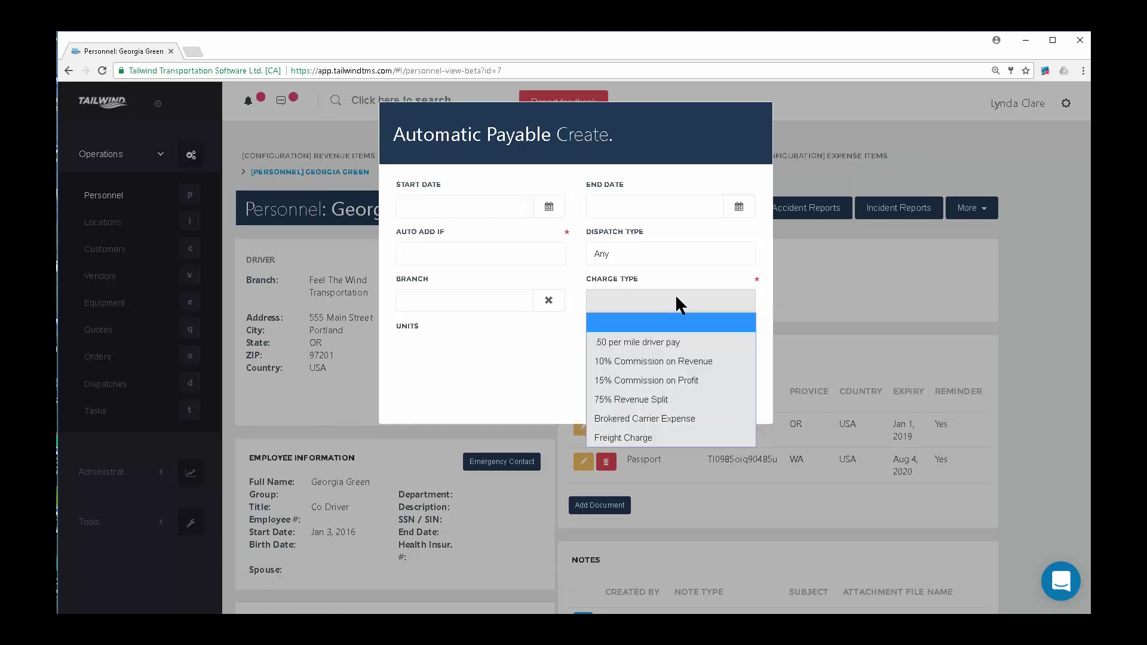
{"action": "left_click", "coordinate": [688, 338]}
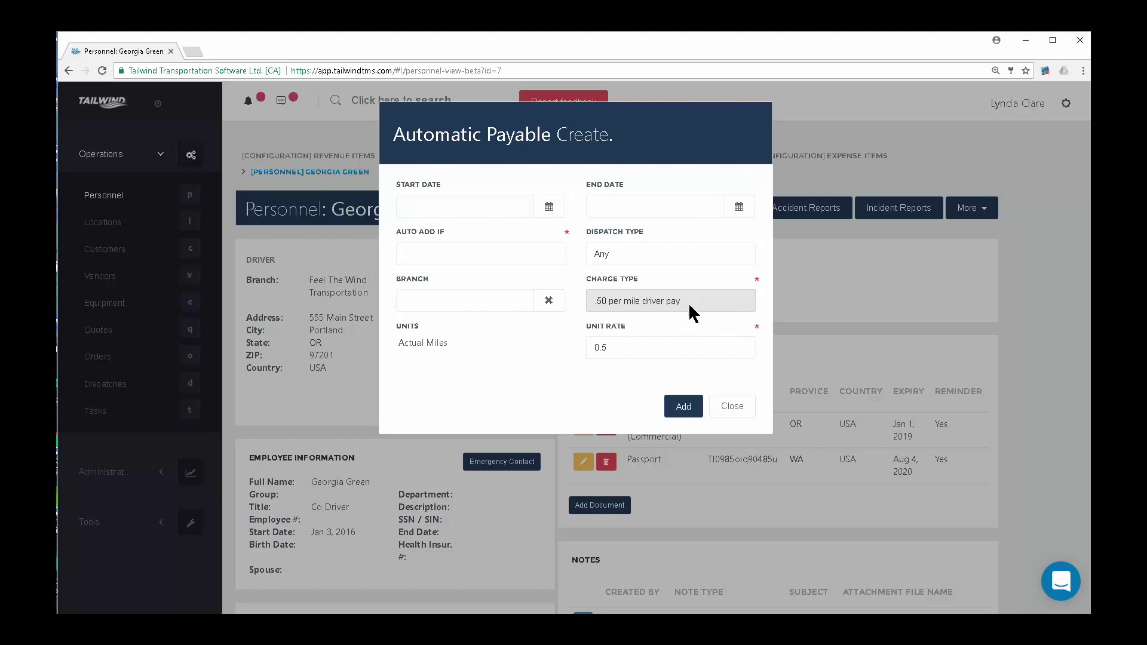
{"action": "left_click", "coordinate": [485, 254]}
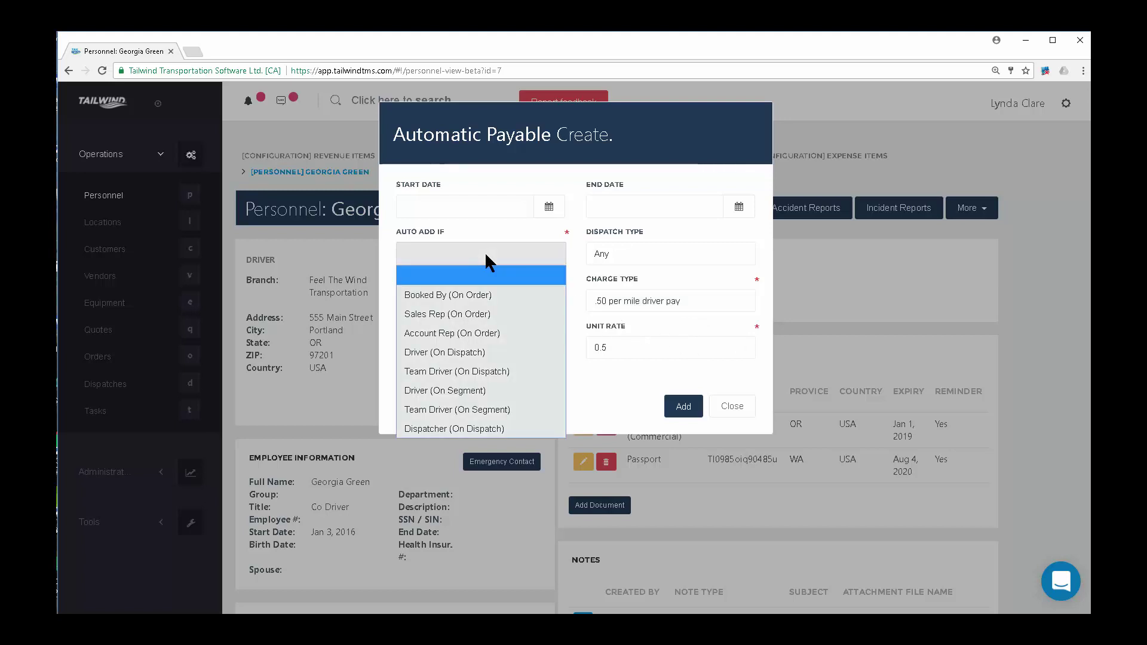
{"action": "left_click", "coordinate": [498, 350]}
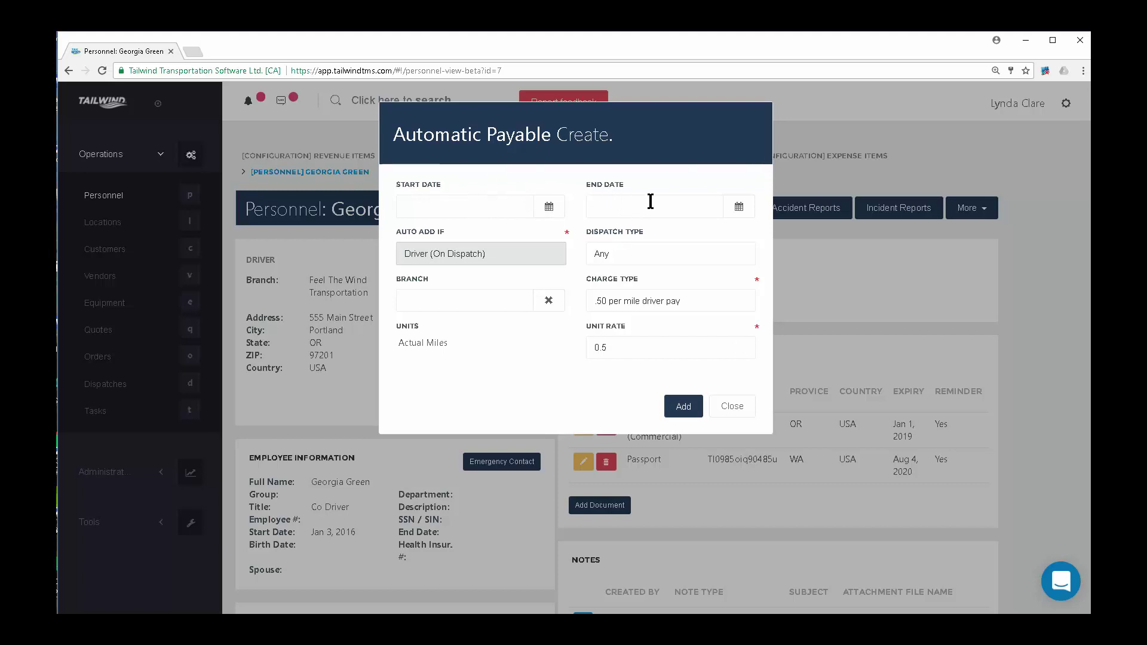
{"action": "left_click", "coordinate": [684, 405]}
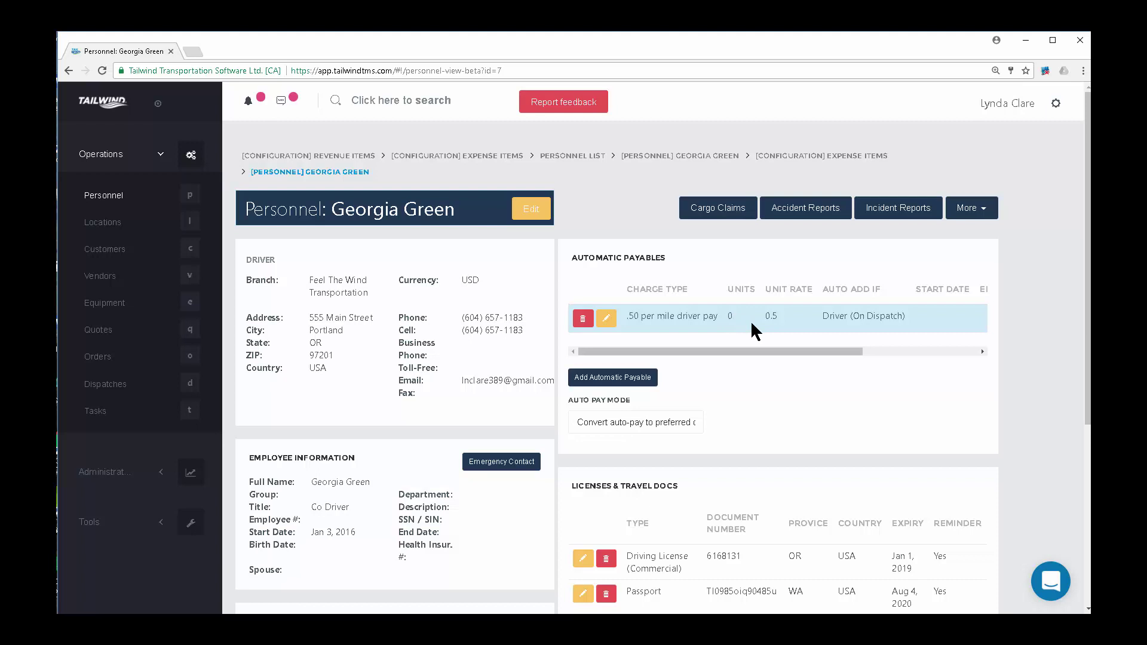
Open the personnel record of the Account Manager based in Seattle from the second page of the personnel list.
{"action": "left_click", "coordinate": [97, 201]}
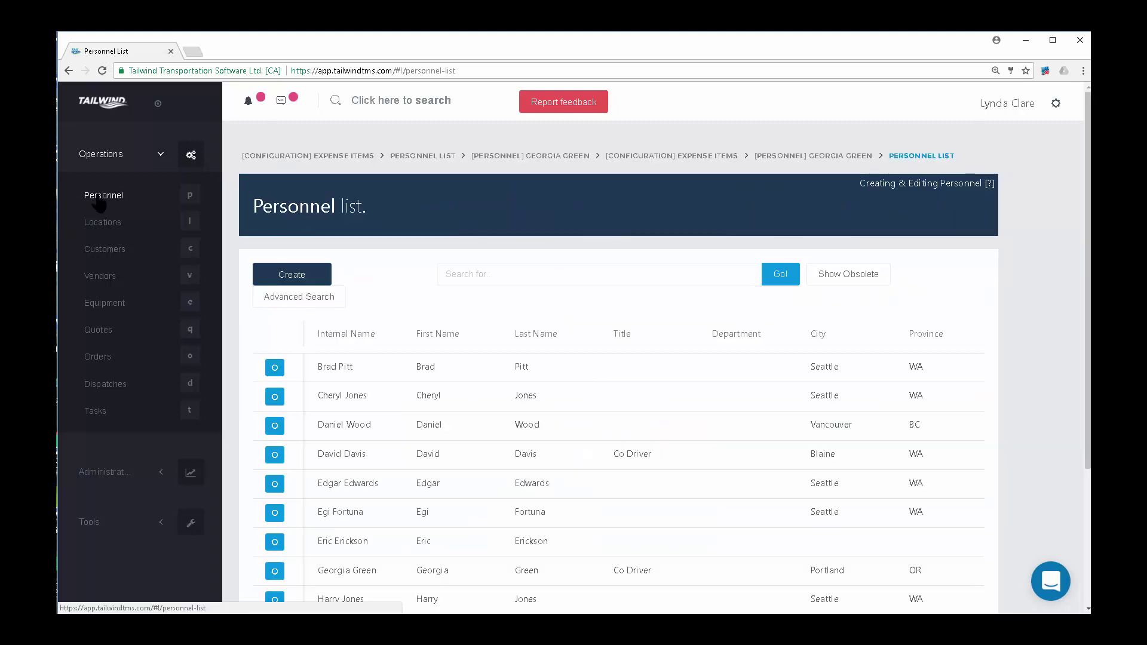
{"action": "scroll", "coordinate": [402, 396], "scroll_direction": "down", "scroll_amount": 2}
{"action": "scroll", "coordinate": [402, 396], "scroll_direction": "down", "scroll_amount": 1}
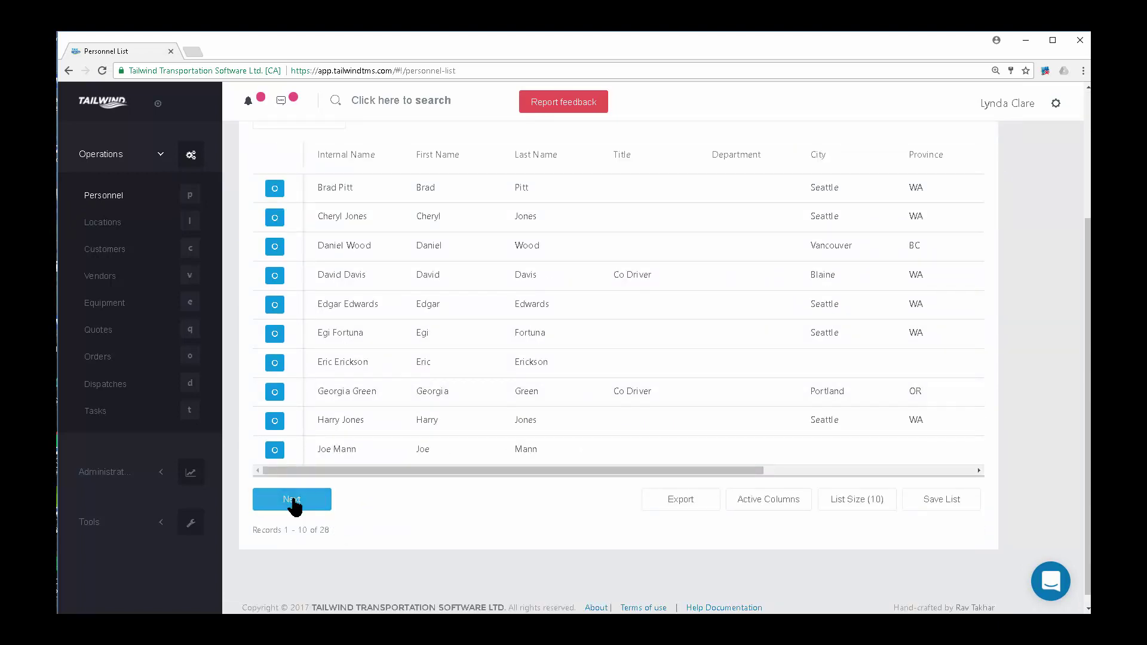
{"action": "left_click", "coordinate": [297, 500]}
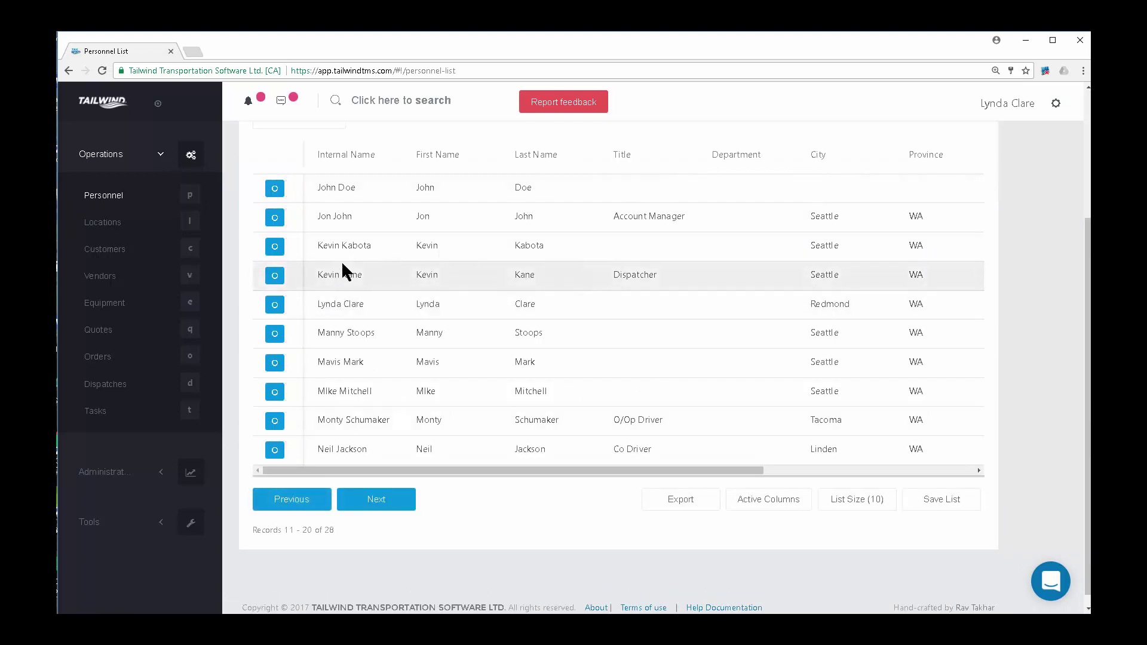
{"action": "left_click", "coordinate": [274, 218]}
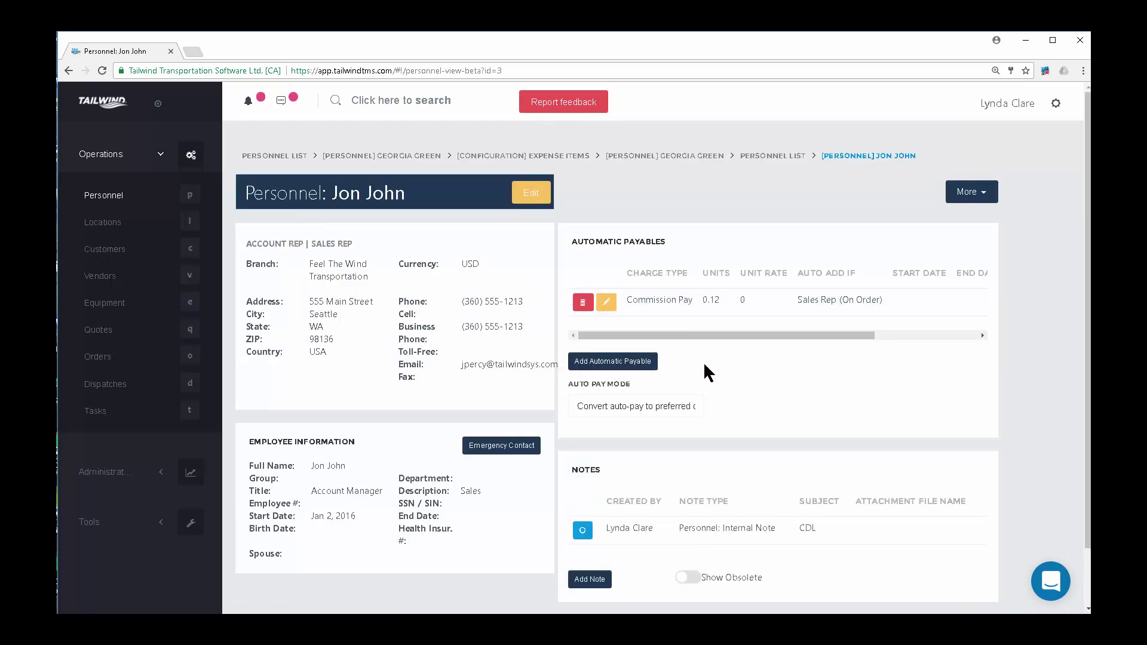
Replace the account manager's Commission Pay automatic payable with 10% Commission on Revenue, auto-added if Sales Rep (On Order).
{"action": "left_click", "coordinate": [579, 303]}
{"action": "left_click", "coordinate": [631, 346]}
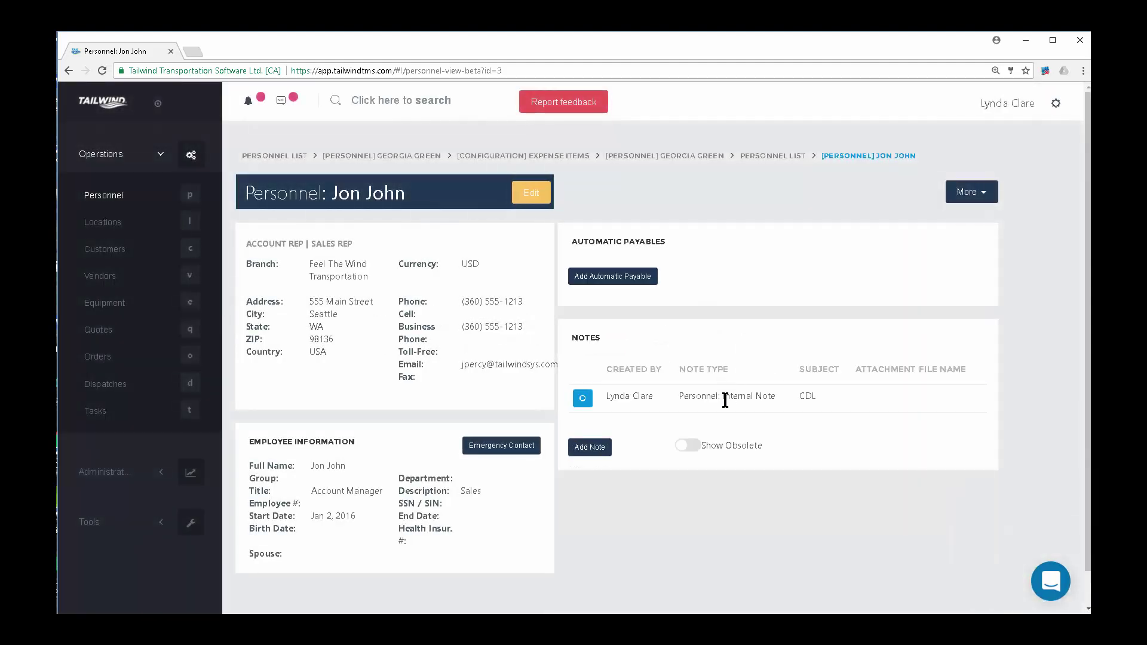
{"action": "left_click", "coordinate": [606, 278]}
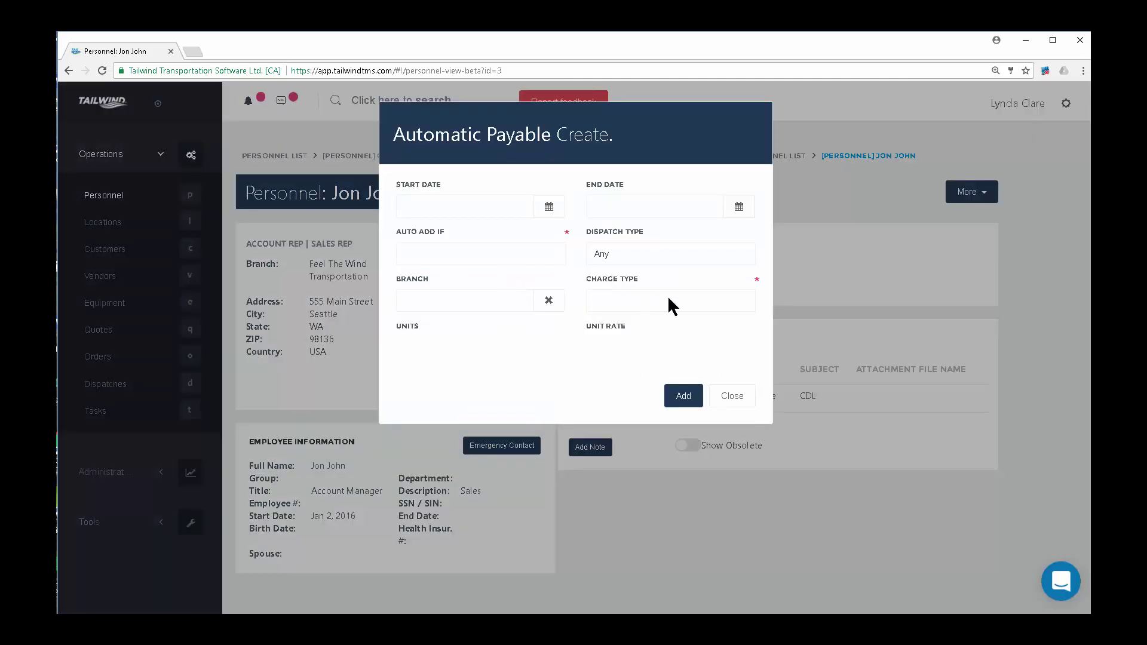
{"action": "left_click", "coordinate": [713, 303]}
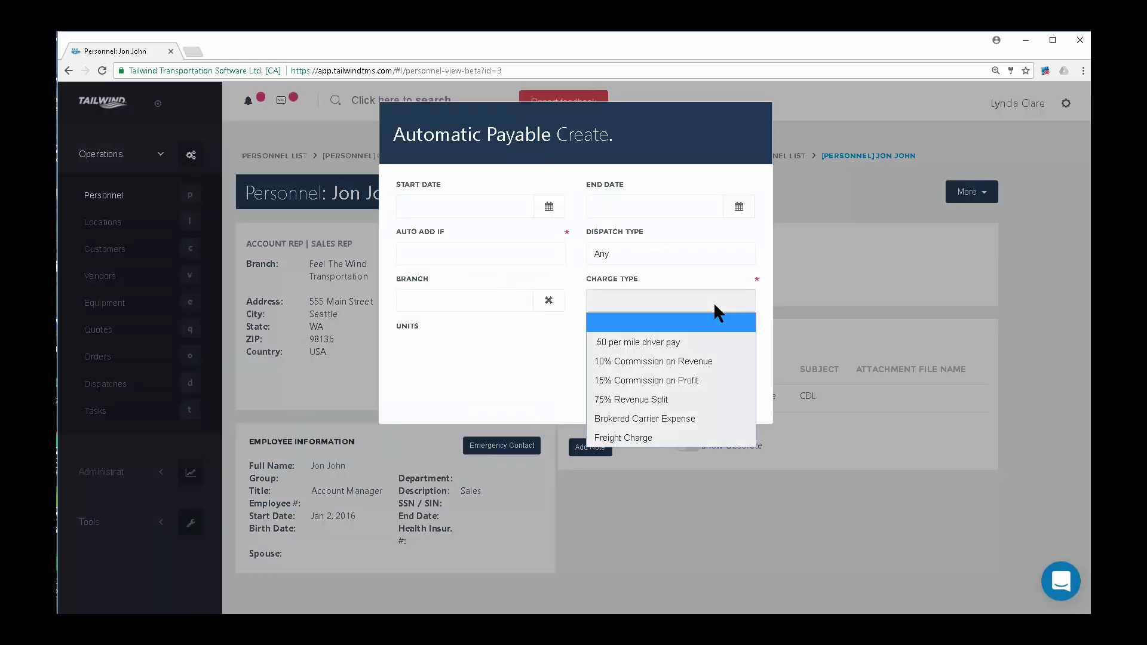
{"action": "left_click", "coordinate": [712, 353]}
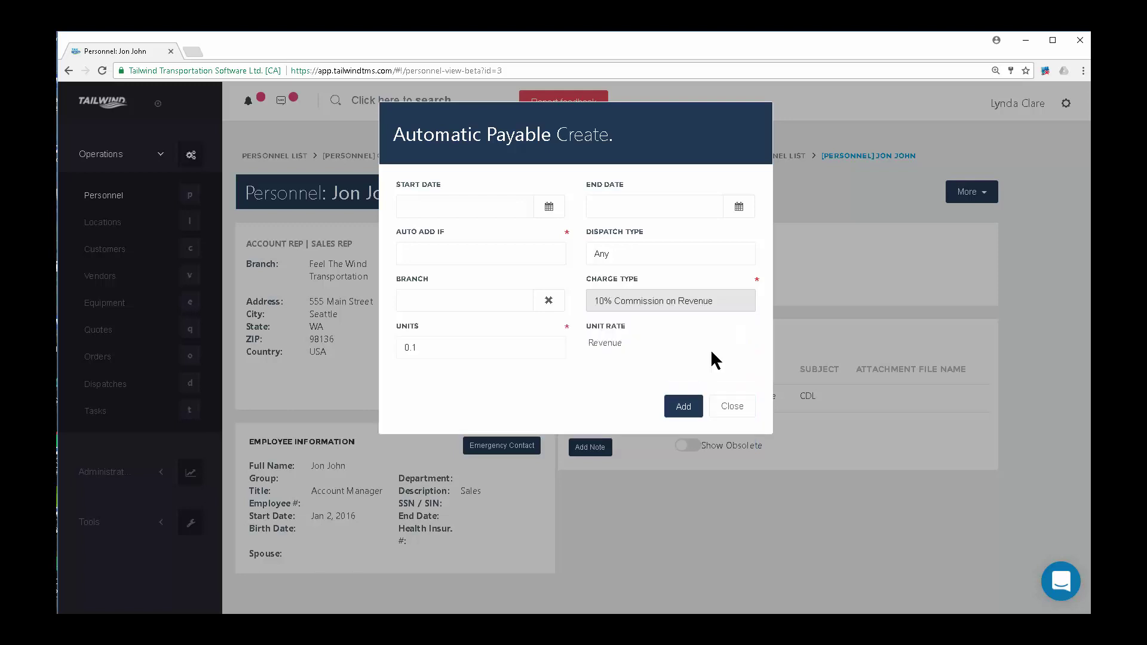
{"action": "left_click", "coordinate": [492, 253]}
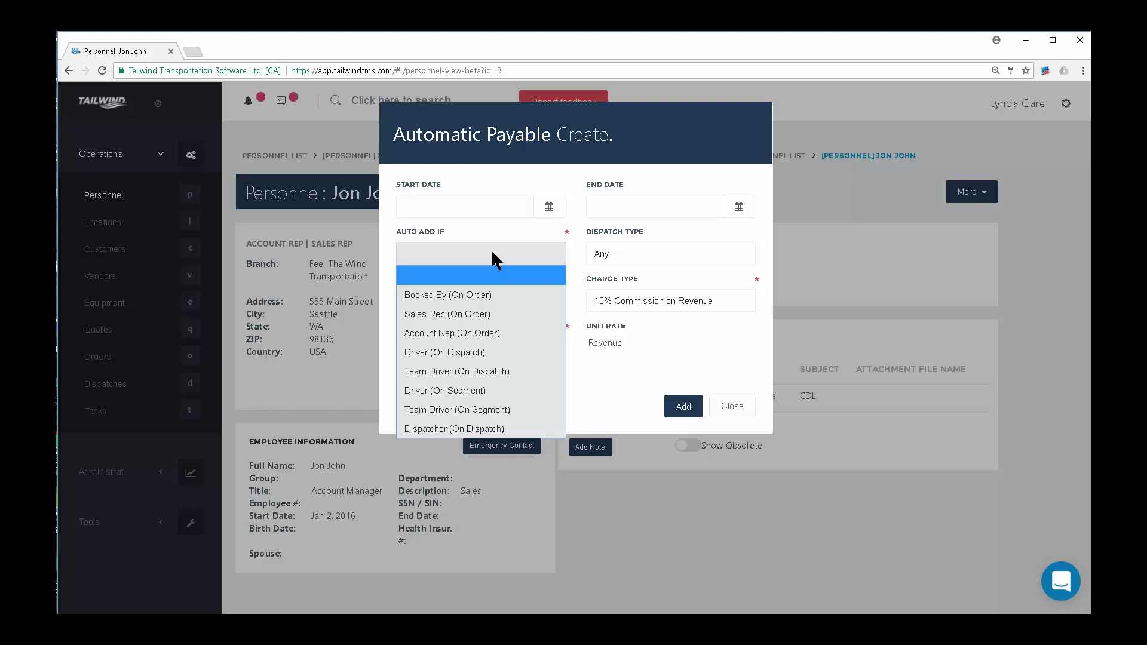
{"action": "left_click", "coordinate": [497, 315]}
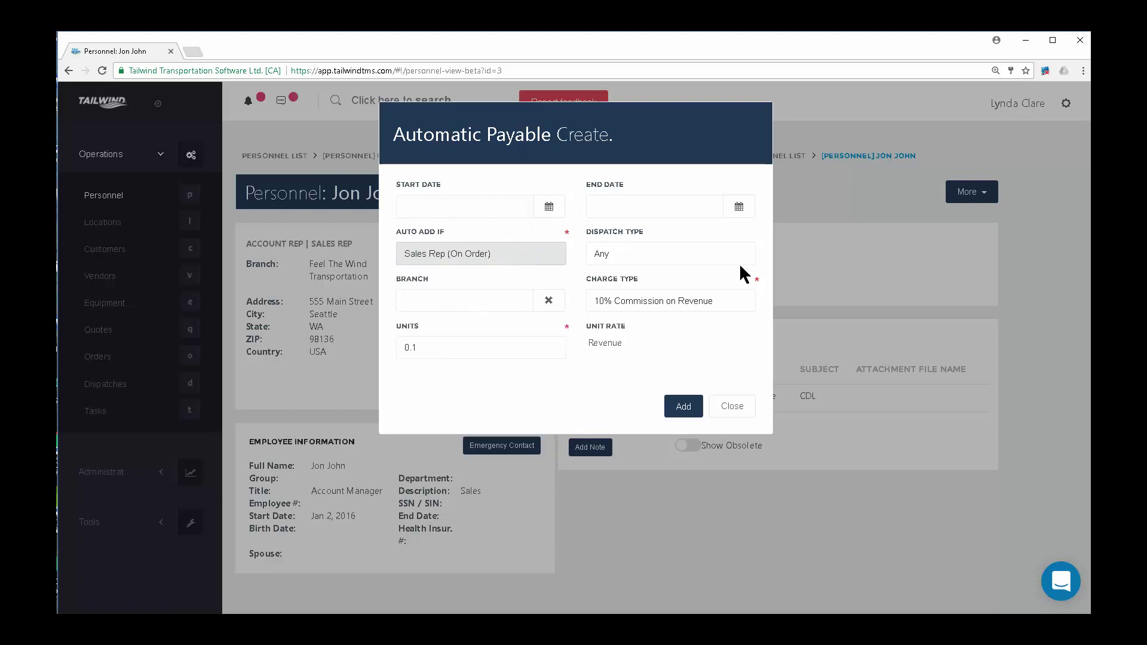
{"action": "left_click", "coordinate": [687, 407]}
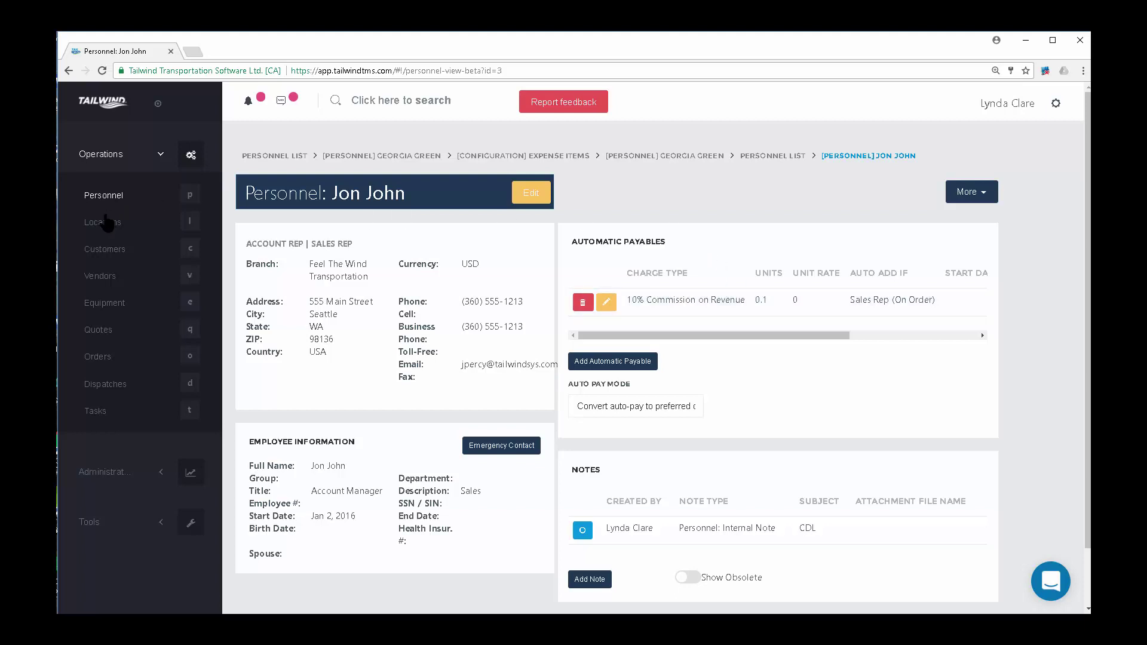
Open the vendor record of the owner/operator Joe's Trucking.
{"action": "left_click", "coordinate": [100, 276]}
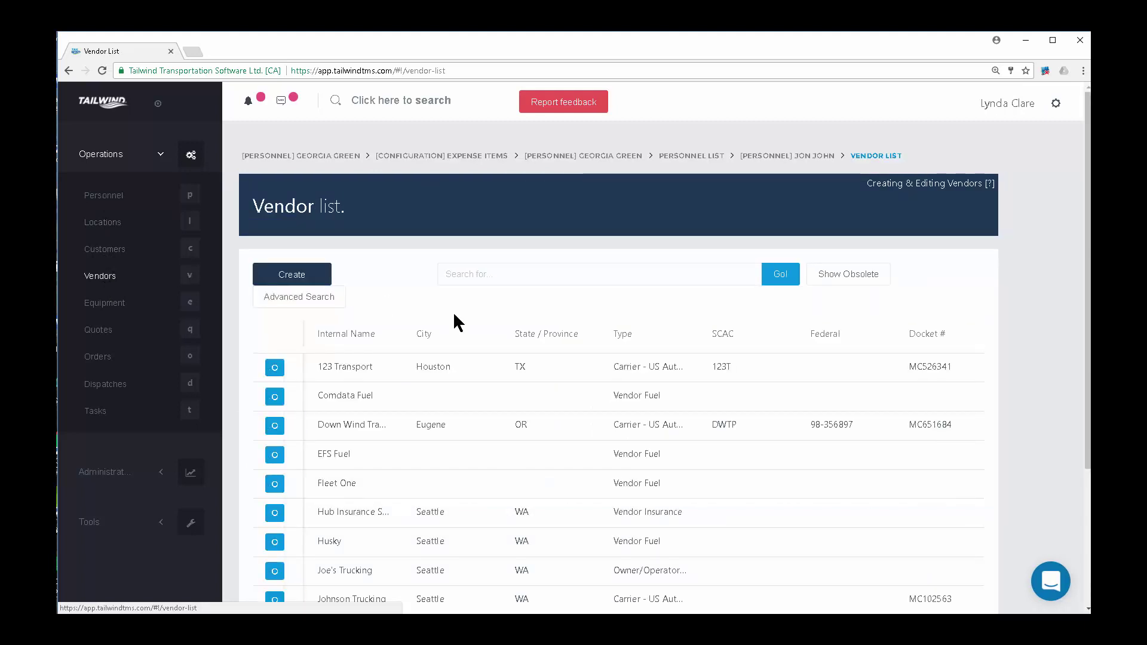
{"action": "scroll", "coordinate": [451, 413], "scroll_direction": "down", "scroll_amount": 2}
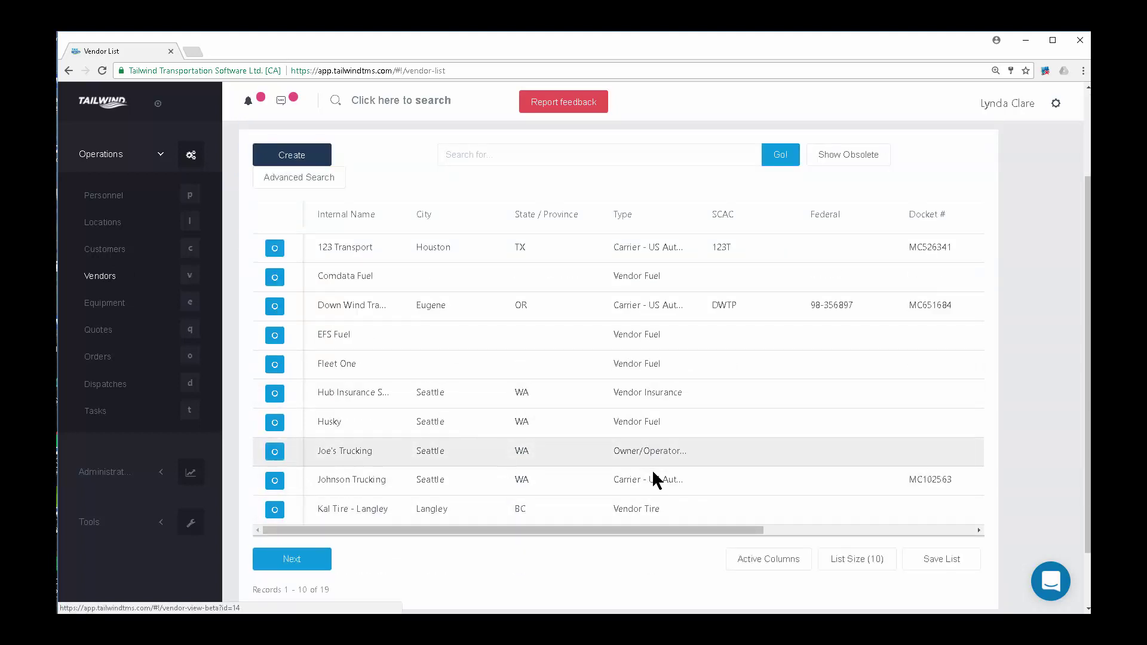
{"action": "left_click_drag", "start_coordinate": [682, 455], "coordinate": [614, 452]}
{"action": "left_click_drag", "start_coordinate": [672, 452], "coordinate": [620, 460]}
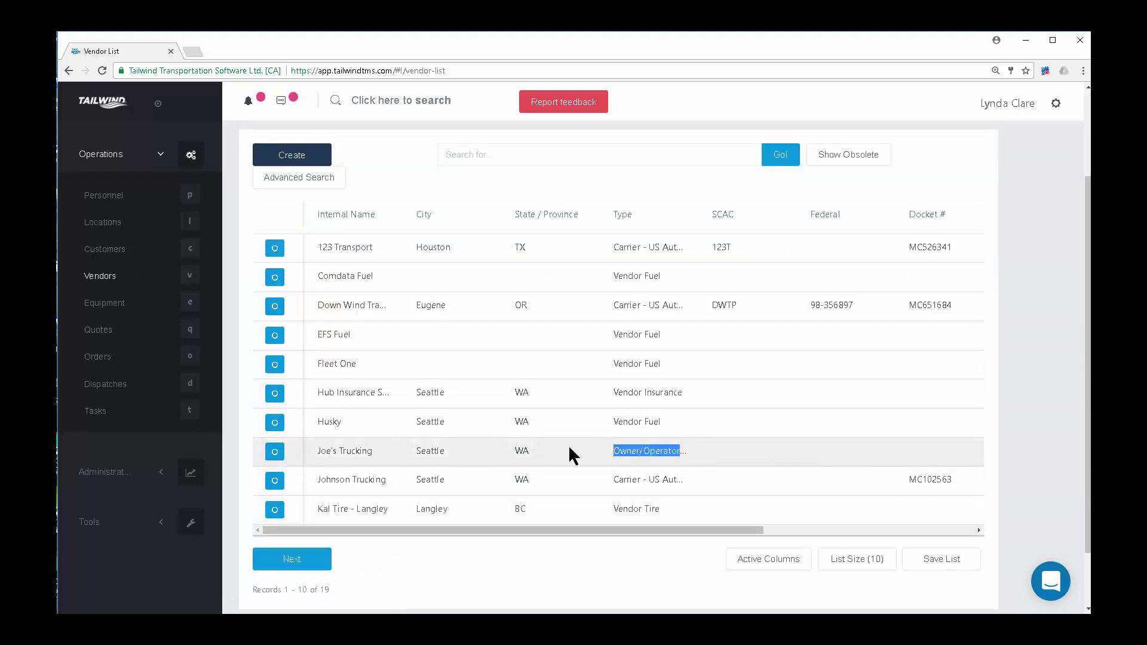
{"action": "left_click", "coordinate": [275, 452]}
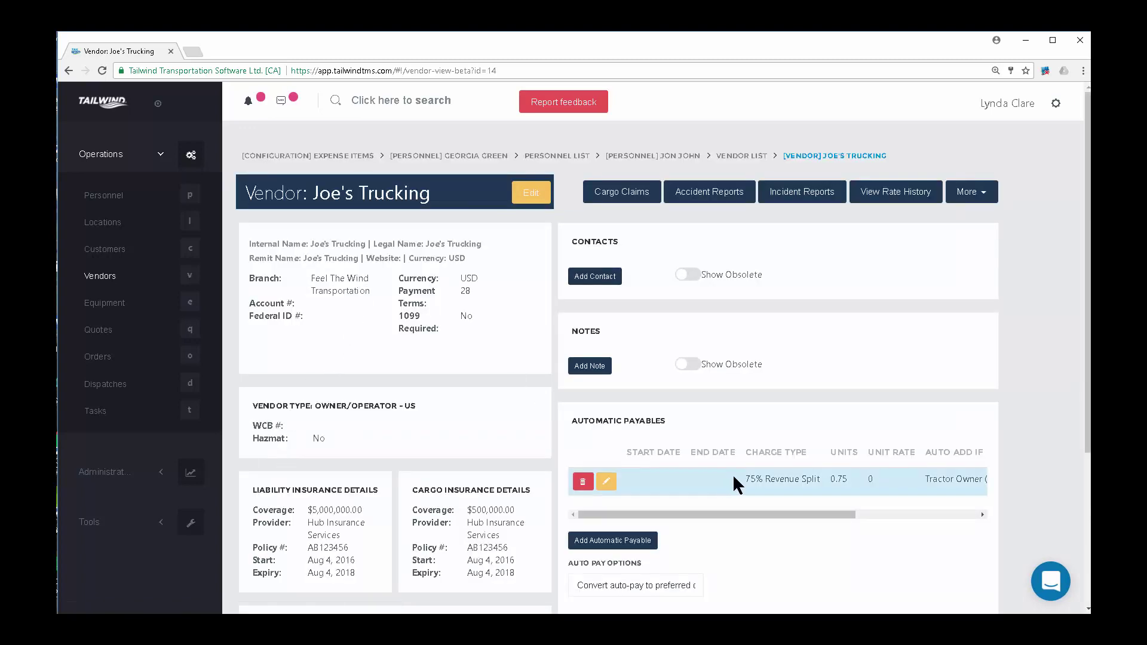
Replace the automatic payable of Joe's Trucking with a 75% Revenue Split of 0.75 units, auto-added if Tractor Owner (On Dispatch).
{"action": "left_click", "coordinate": [583, 481]}
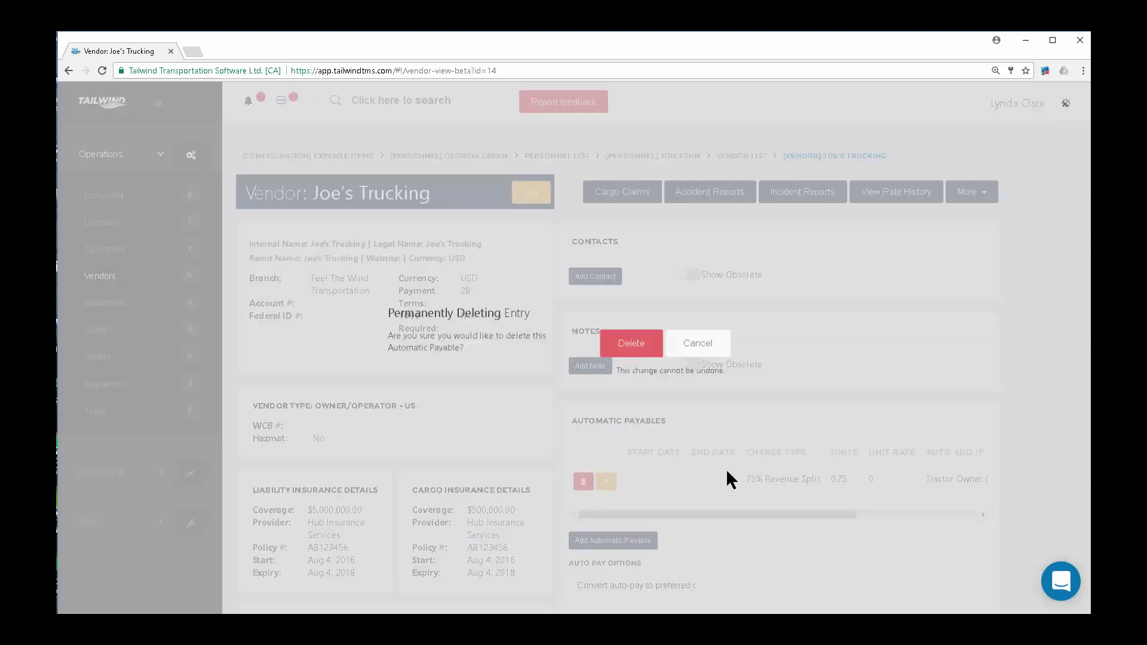
{"action": "left_click", "coordinate": [635, 346]}
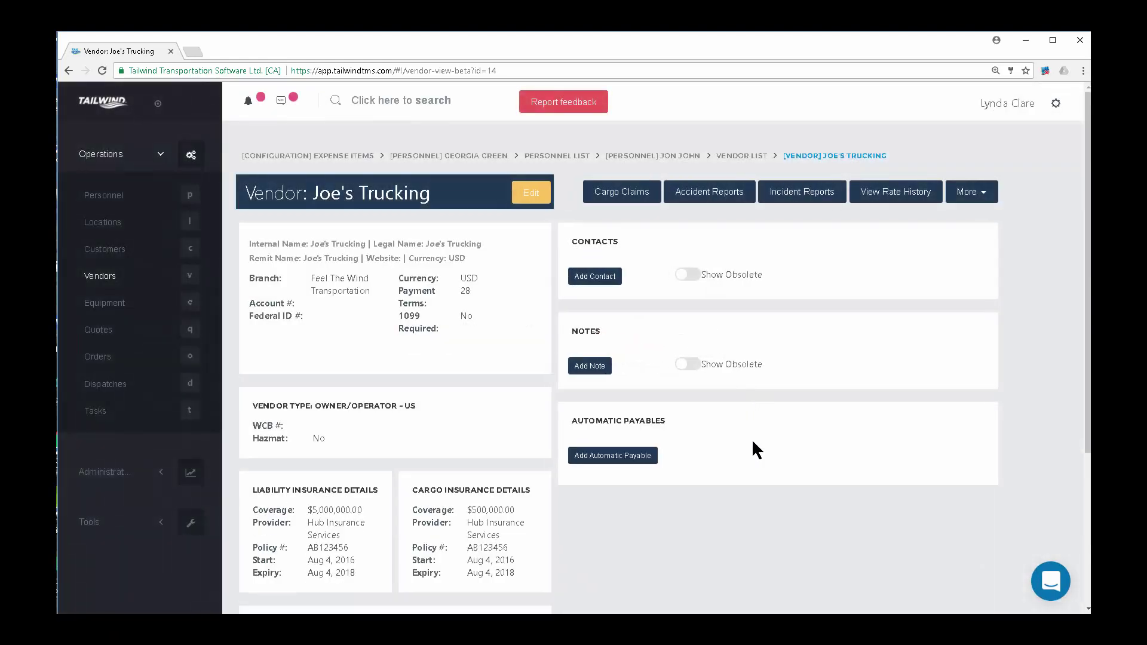
{"action": "scroll", "coordinate": [753, 449], "scroll_direction": "down", "scroll_amount": 1}
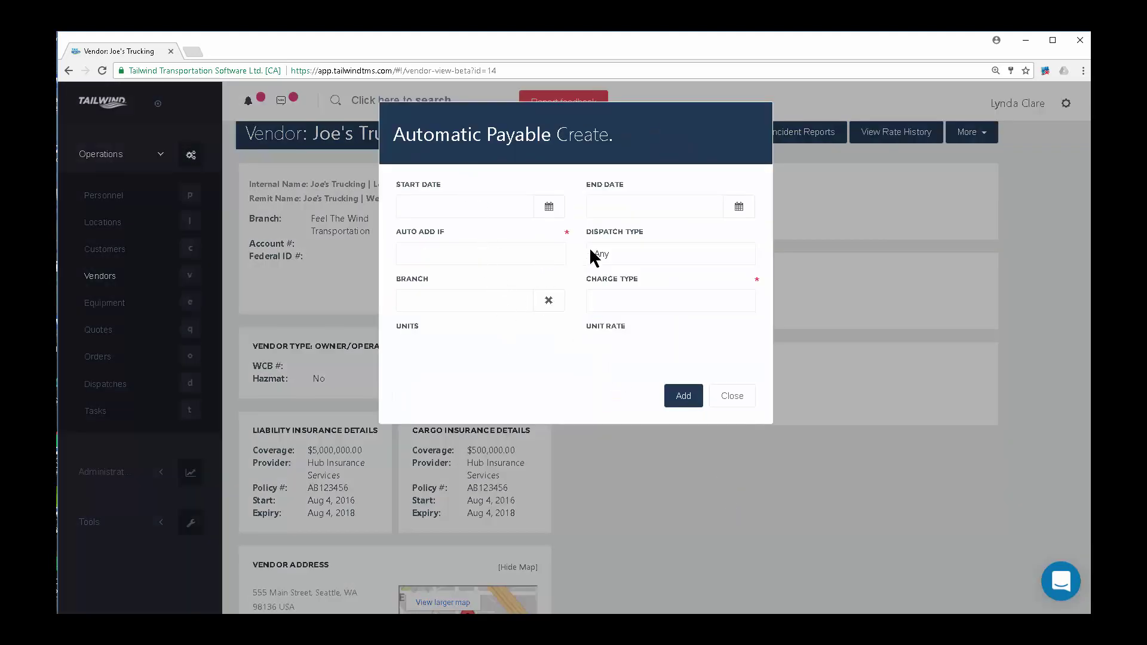
{"action": "left_click", "coordinate": [645, 301]}
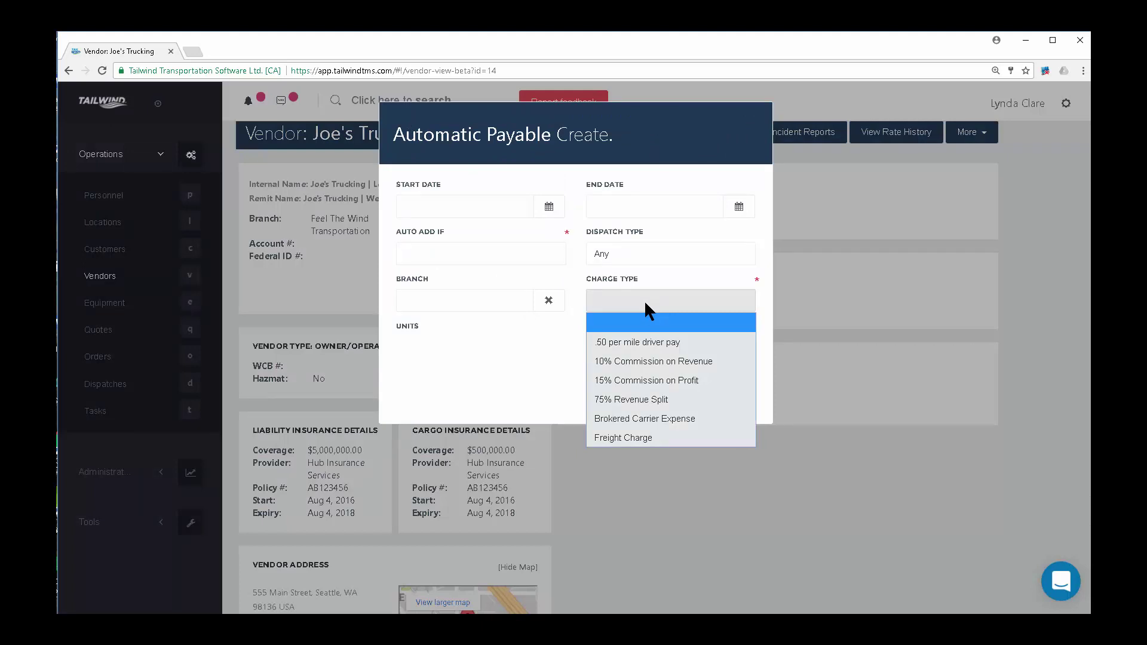
{"action": "left_click", "coordinate": [667, 402]}
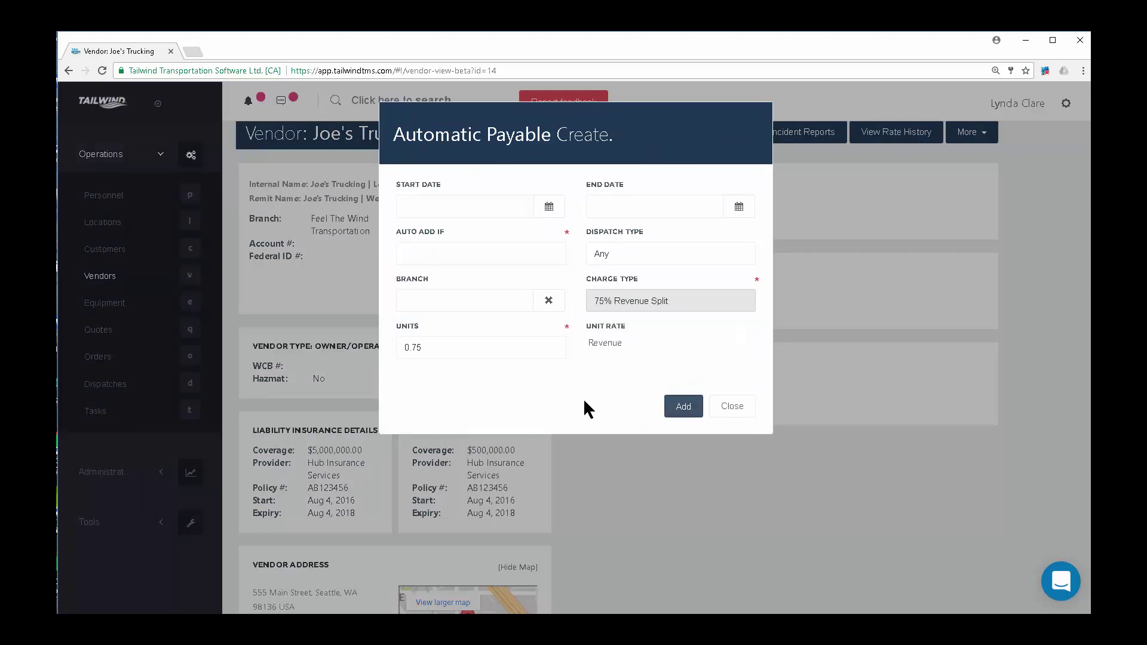
{"action": "left_click", "coordinate": [506, 255]}
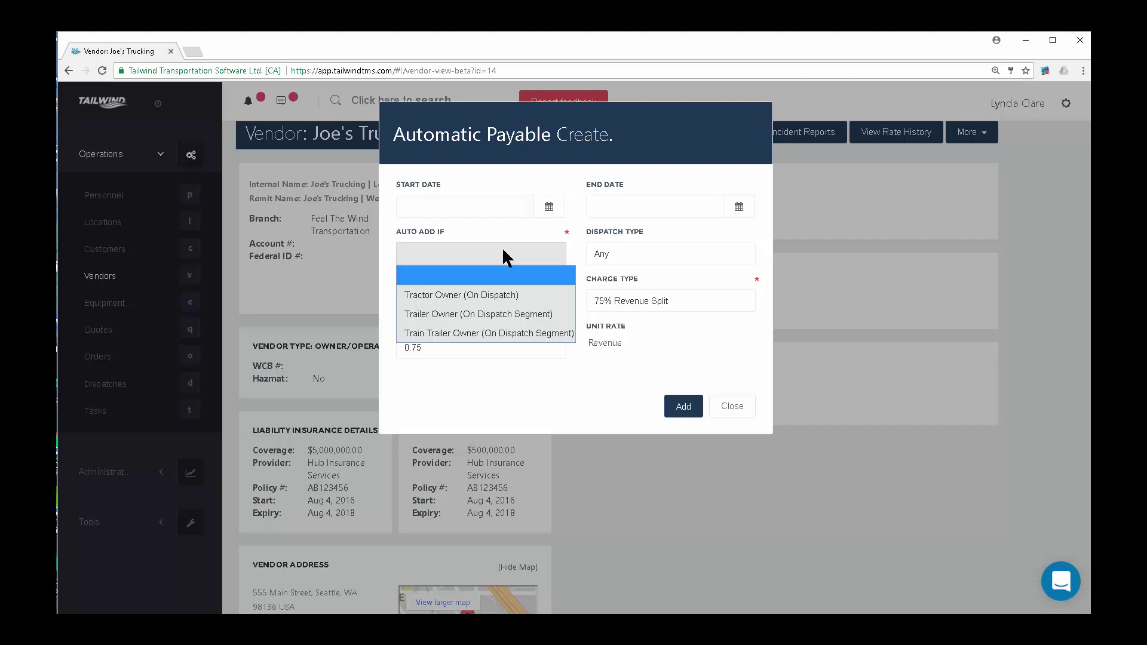
{"action": "left_click", "coordinate": [493, 295]}
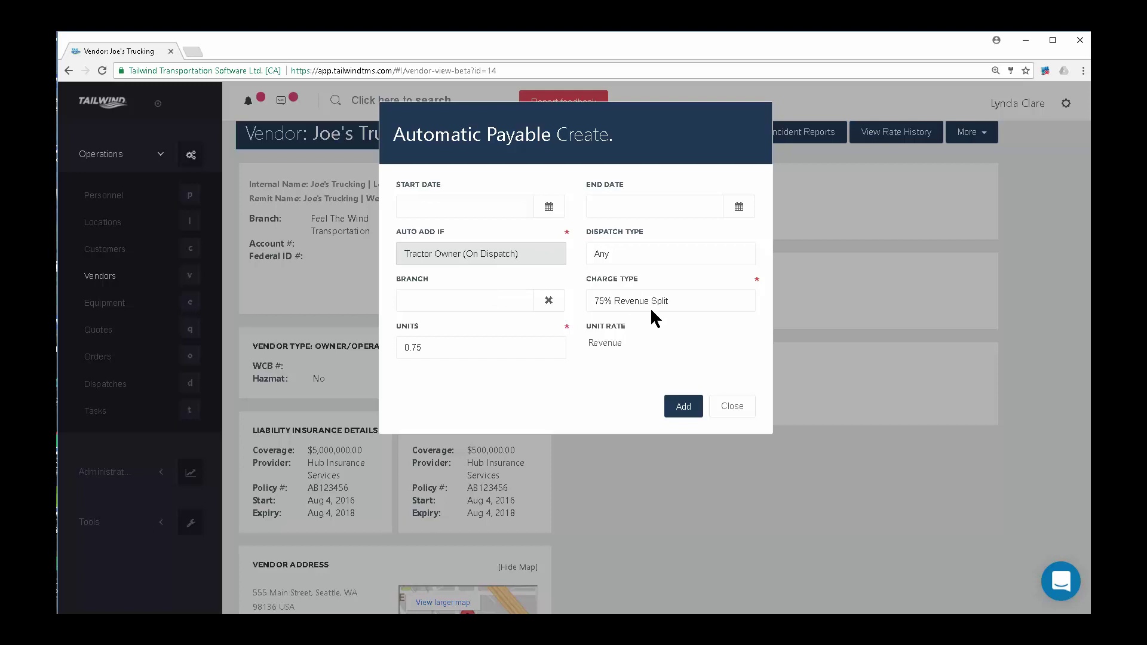
{"action": "left_click", "coordinate": [684, 408]}
{"action": "left_click", "coordinate": [683, 443]}
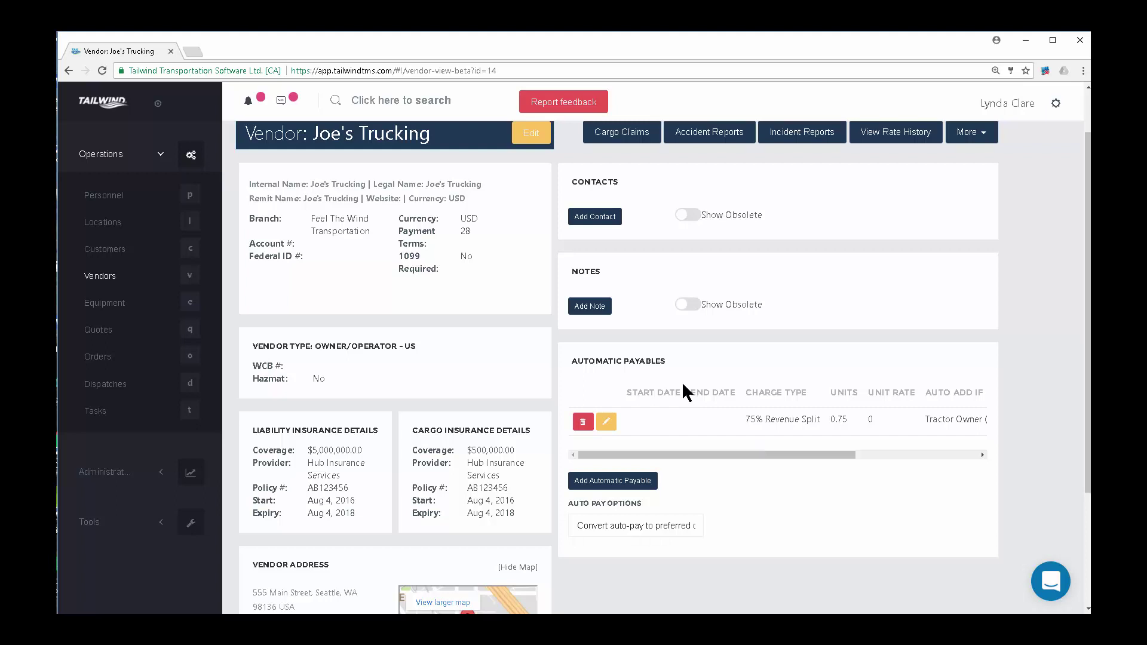
Look through the Support Center's articles on automatic payables and expense items, and return to the TMS home page.
{"action": "left_click", "coordinate": [101, 103]}
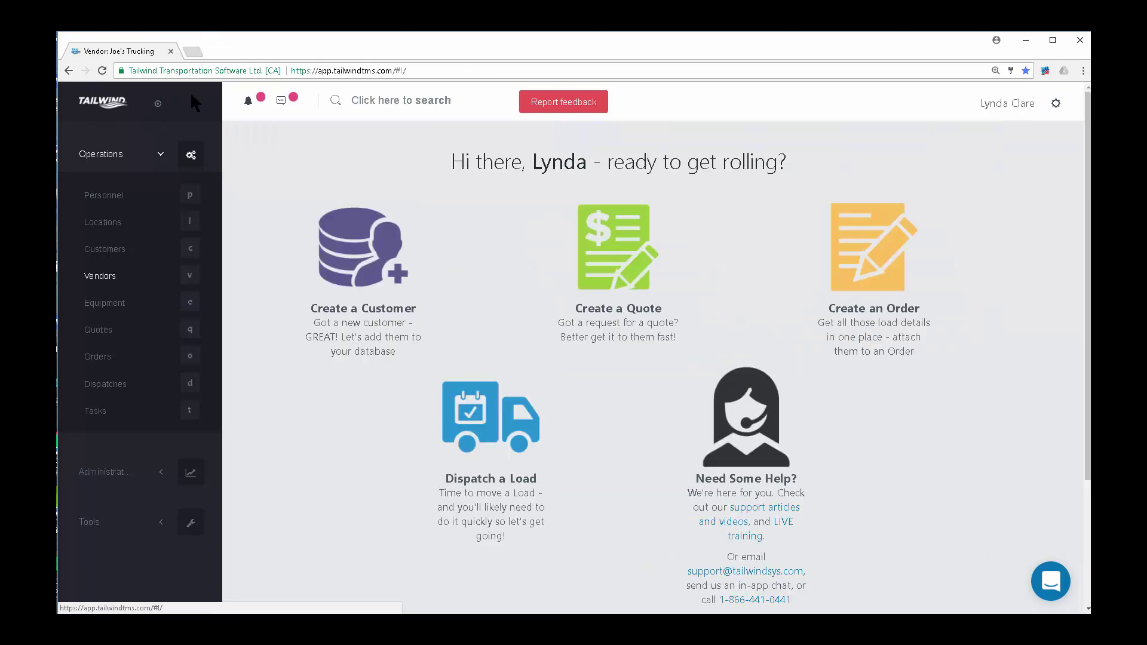
{"action": "left_click", "coordinate": [747, 506]}
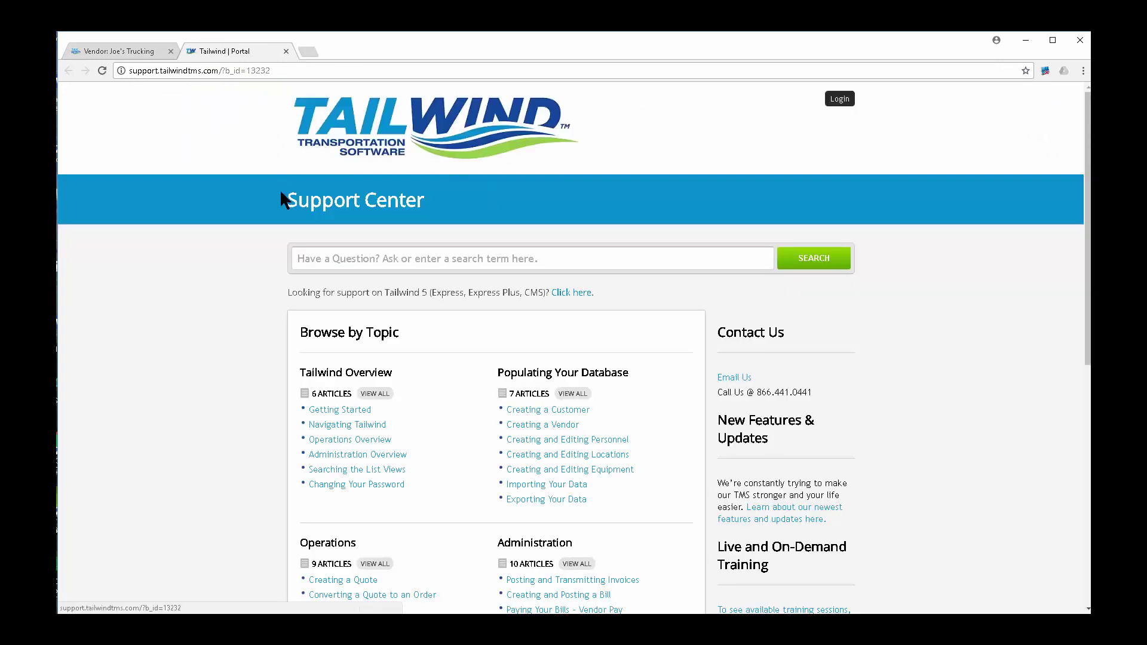
{"action": "scroll", "coordinate": [251, 342], "scroll_direction": "down", "scroll_amount": 7}
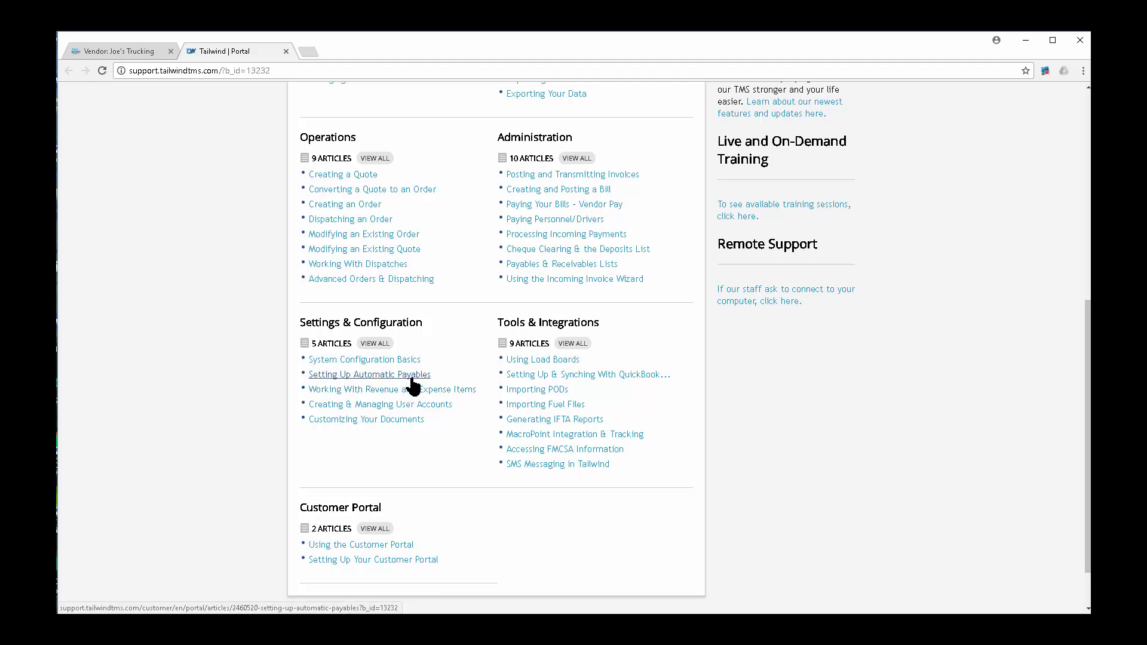
{"action": "left_click", "coordinate": [137, 54]}
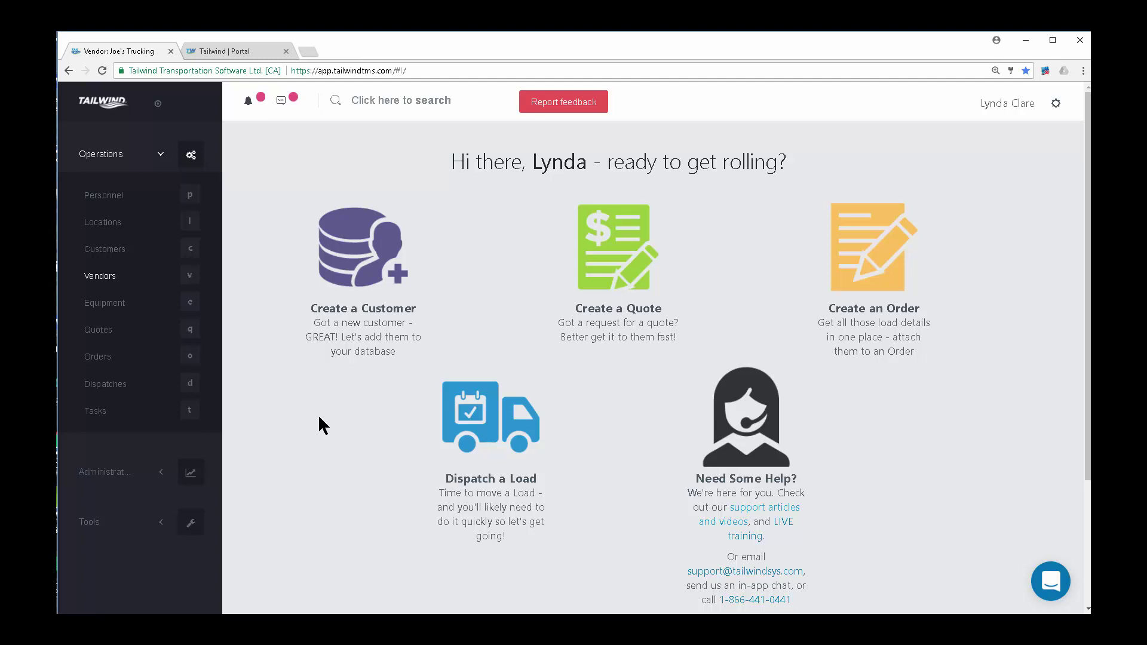
Start a new quote for customer Toys R Us and select the Seattle account manager as its sales rep.
{"action": "left_click", "coordinate": [97, 330]}
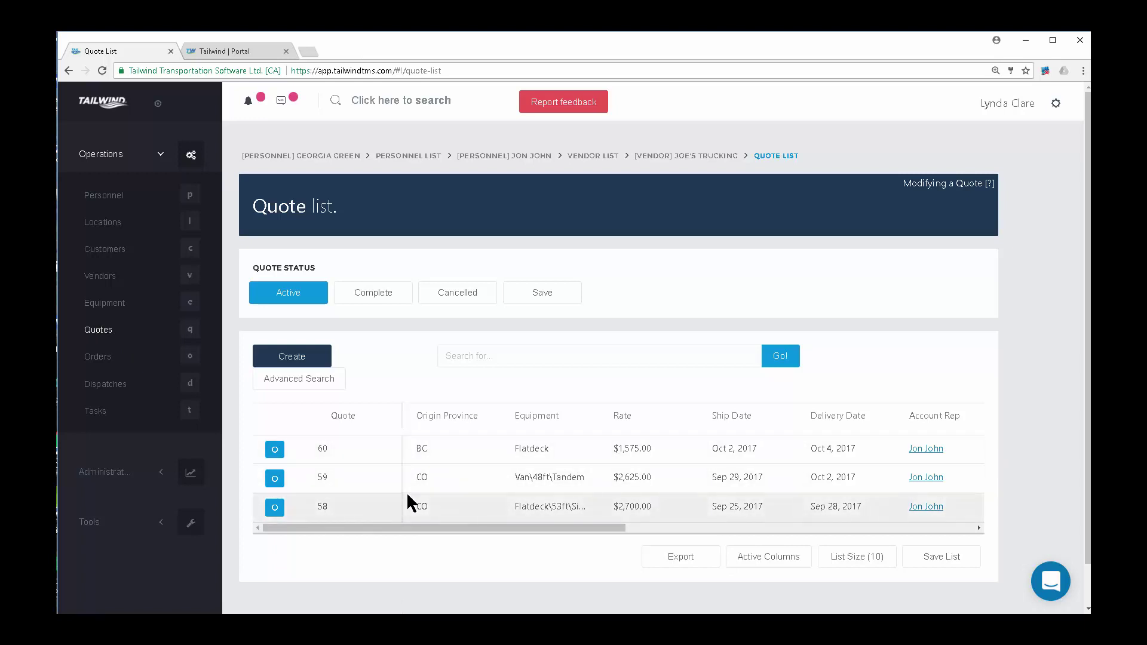
{"action": "left_click", "coordinate": [310, 357]}
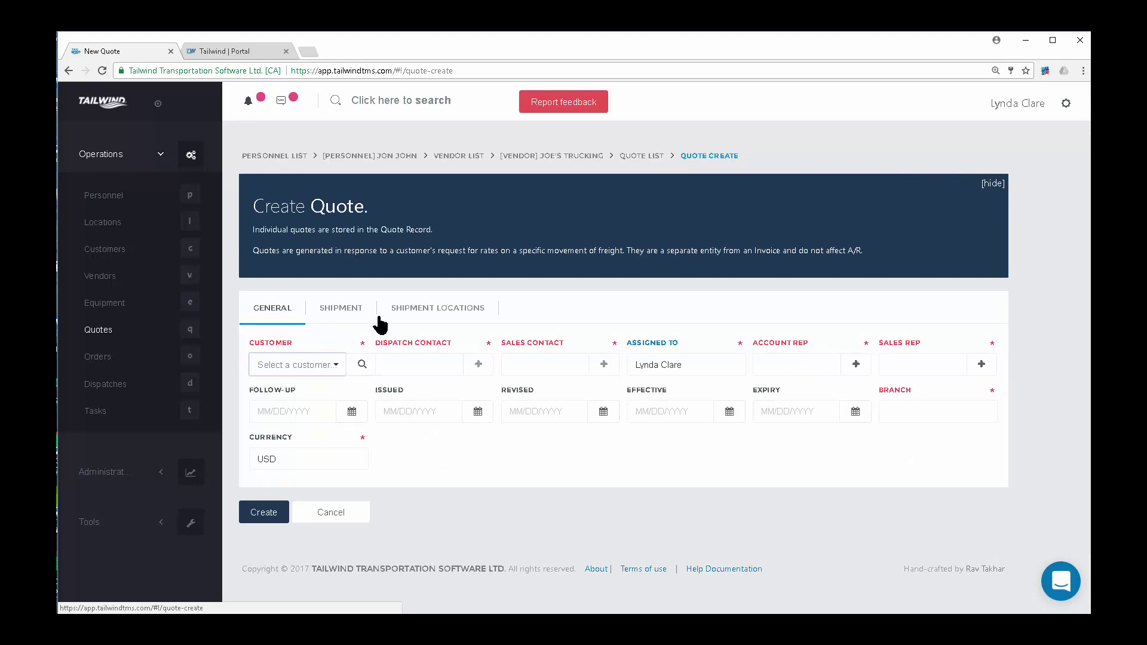
{"action": "left_click_drag", "start_coordinate": [369, 207], "coordinate": [258, 199]}
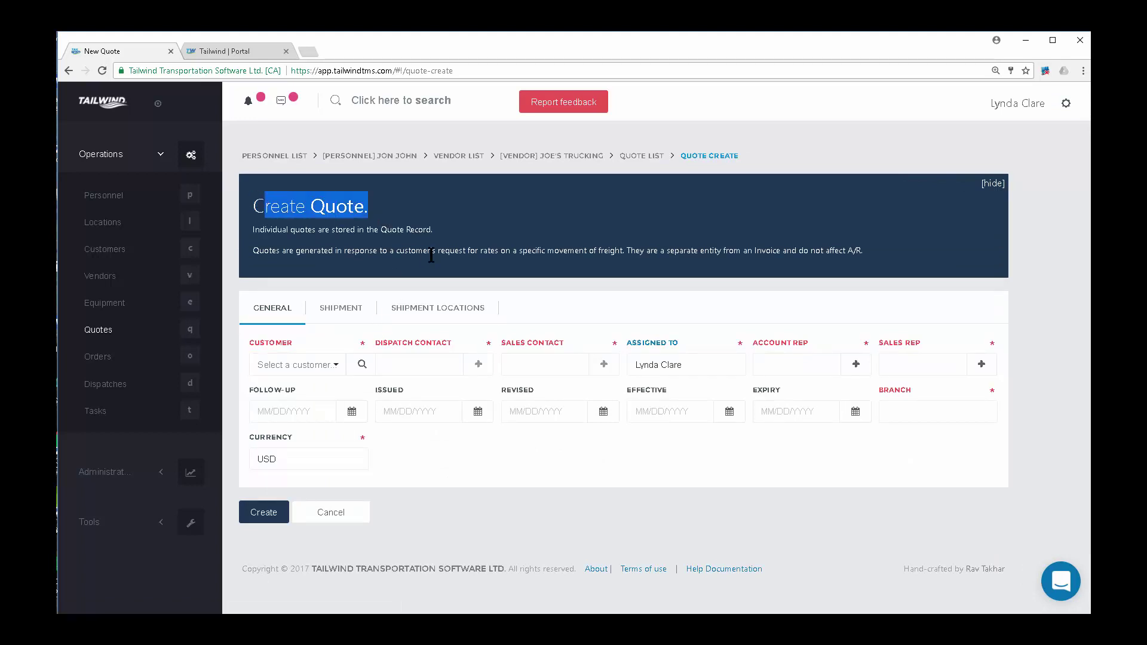
{"action": "left_click", "coordinate": [330, 366]}
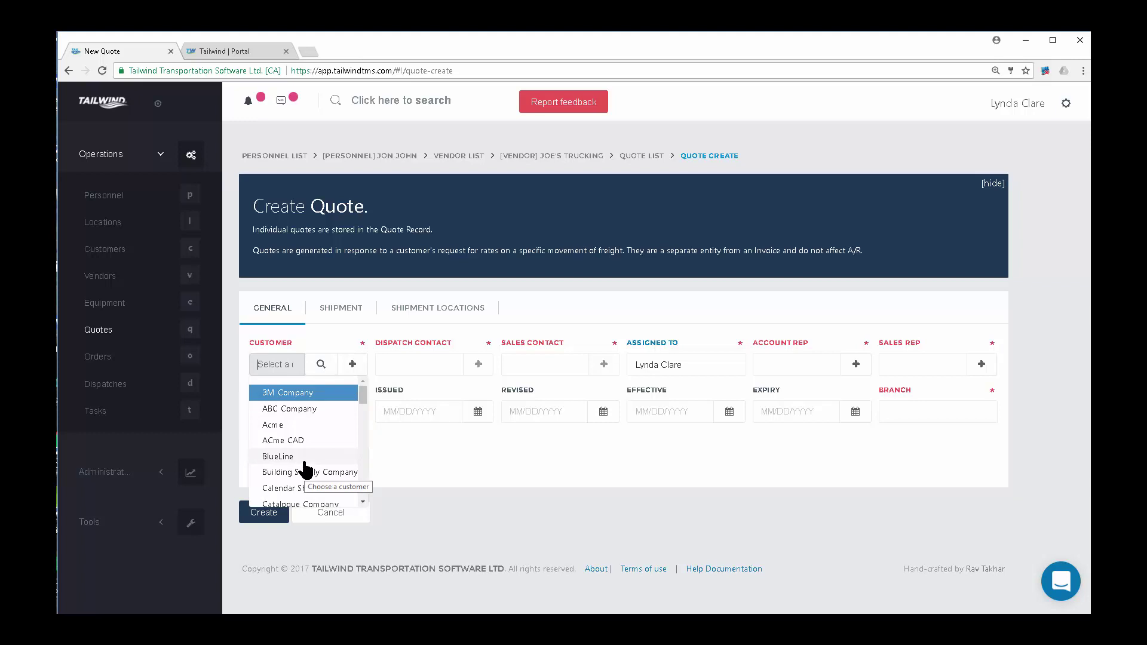
{"action": "type", "text": "toys"}
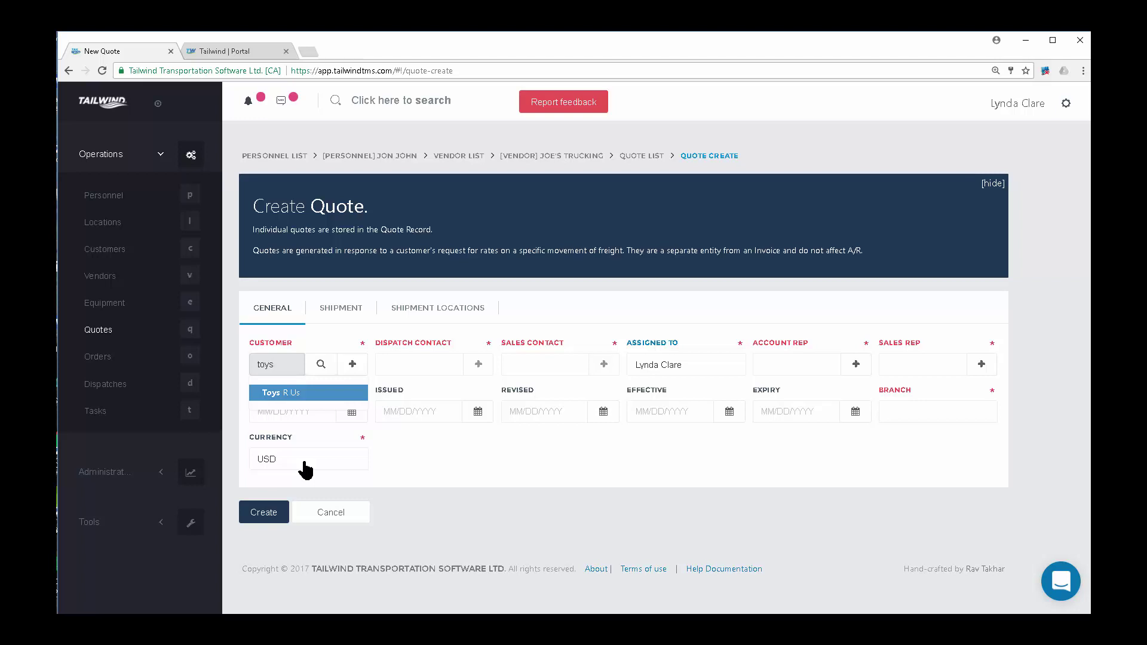
{"action": "left_click", "coordinate": [287, 393]}
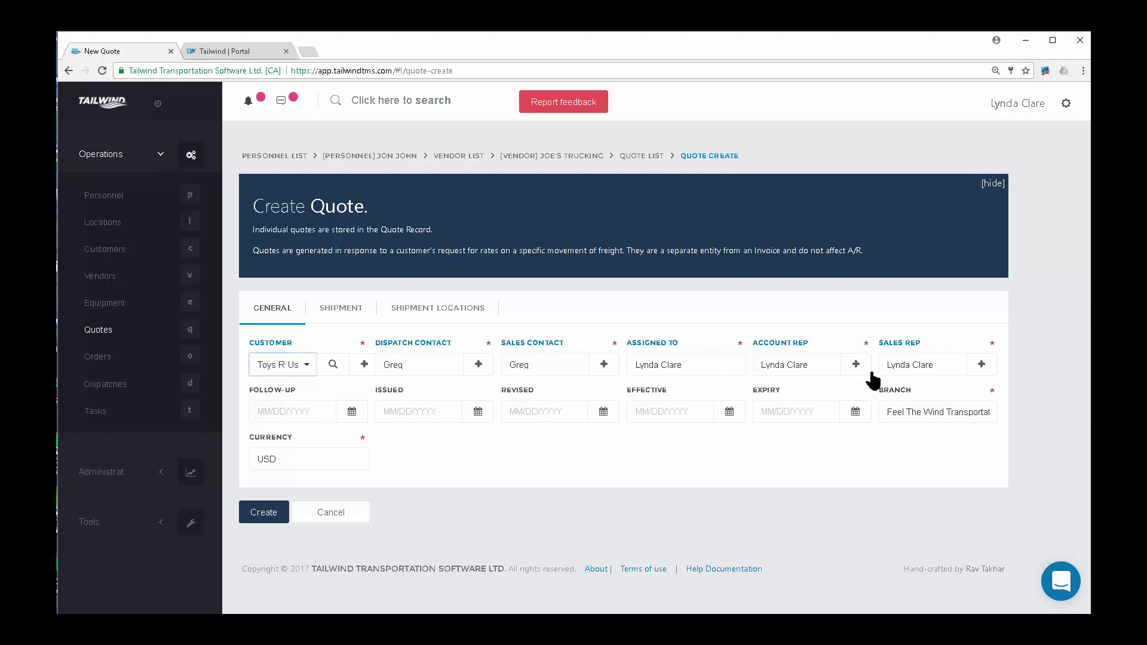
{"action": "left_click", "coordinate": [939, 371]}
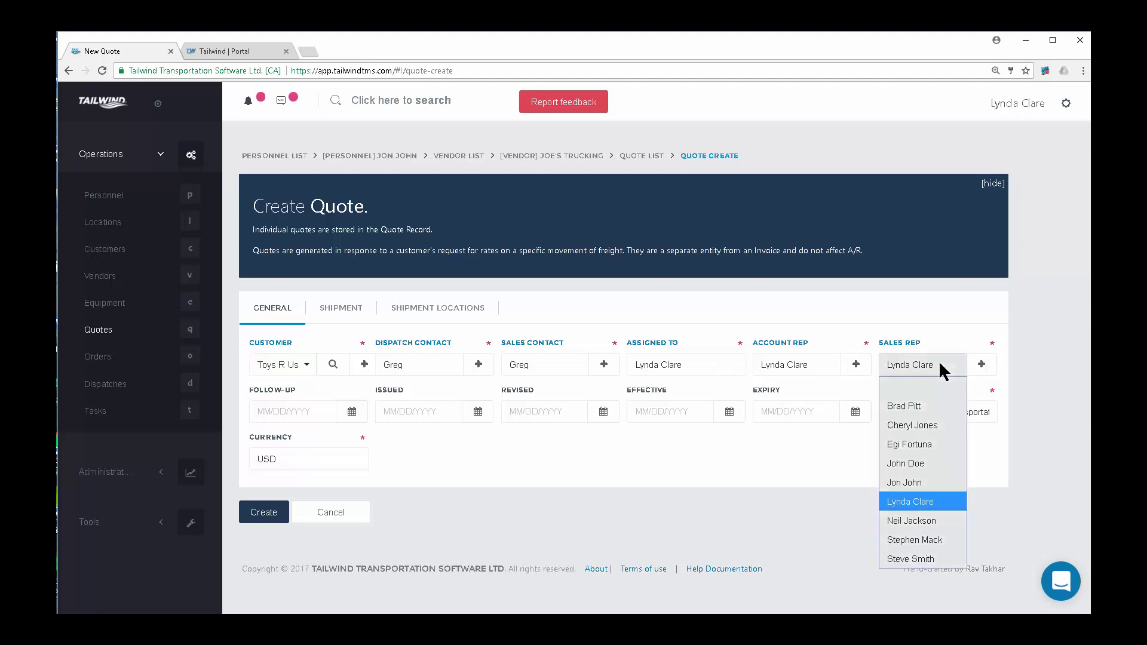
{"action": "left_click", "coordinate": [922, 485]}
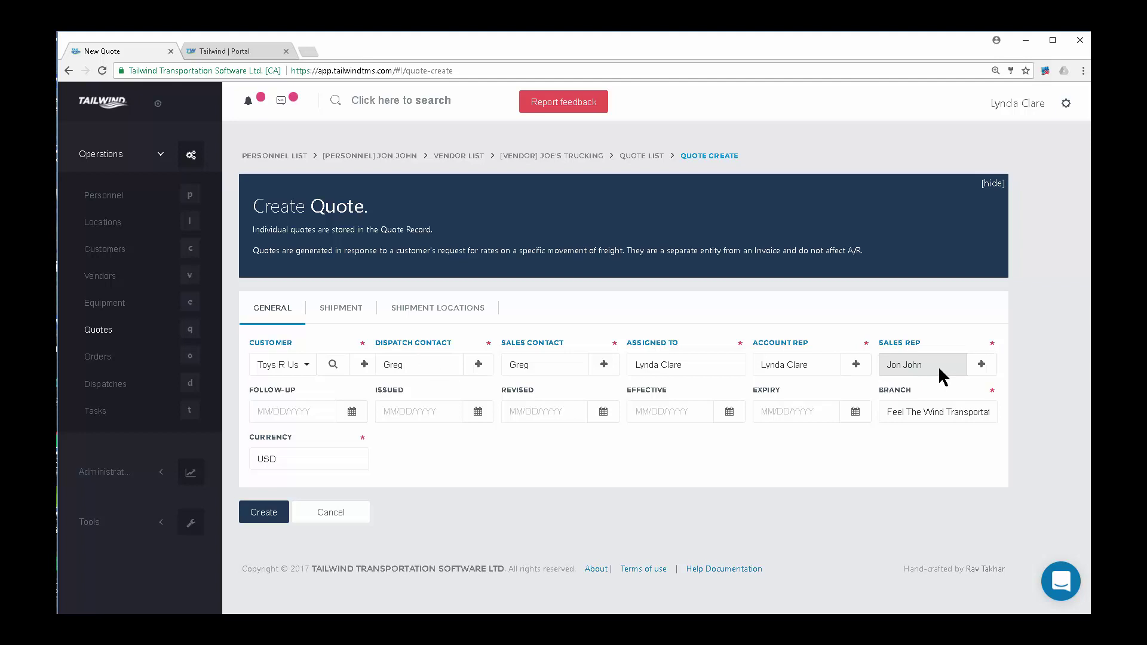
Set the quote's follow-up date to 10/26/2017, issued and effective dates to 10/19/2017, and expiry date to 11/19/2017.
{"action": "left_click", "coordinate": [317, 412]}
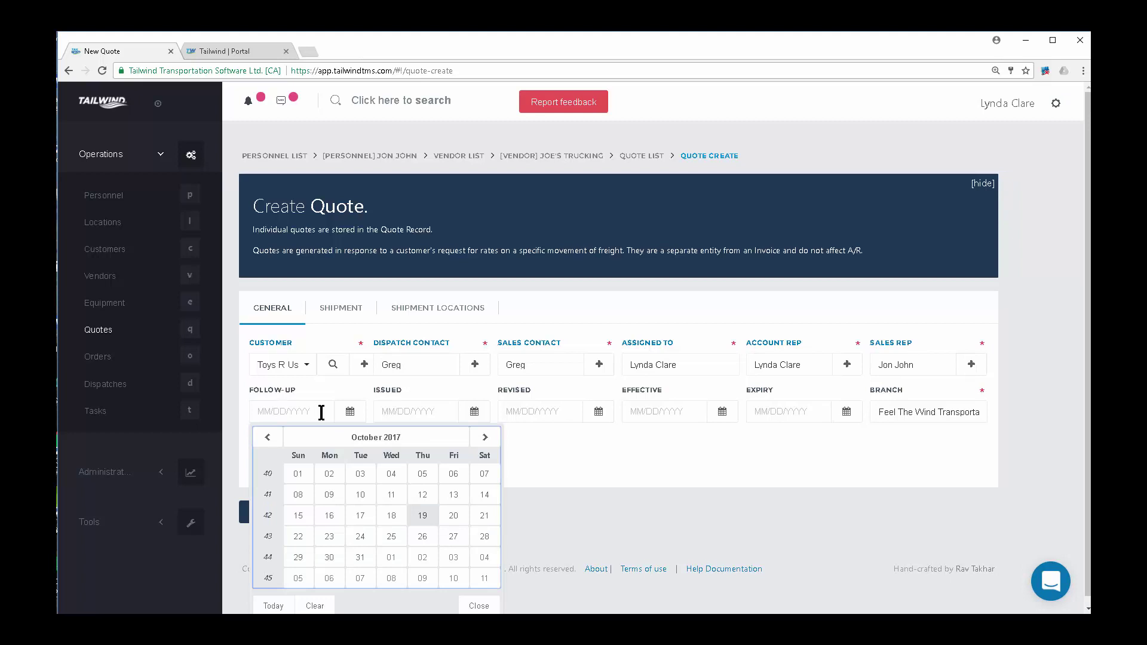
{"action": "left_click", "coordinate": [423, 536]}
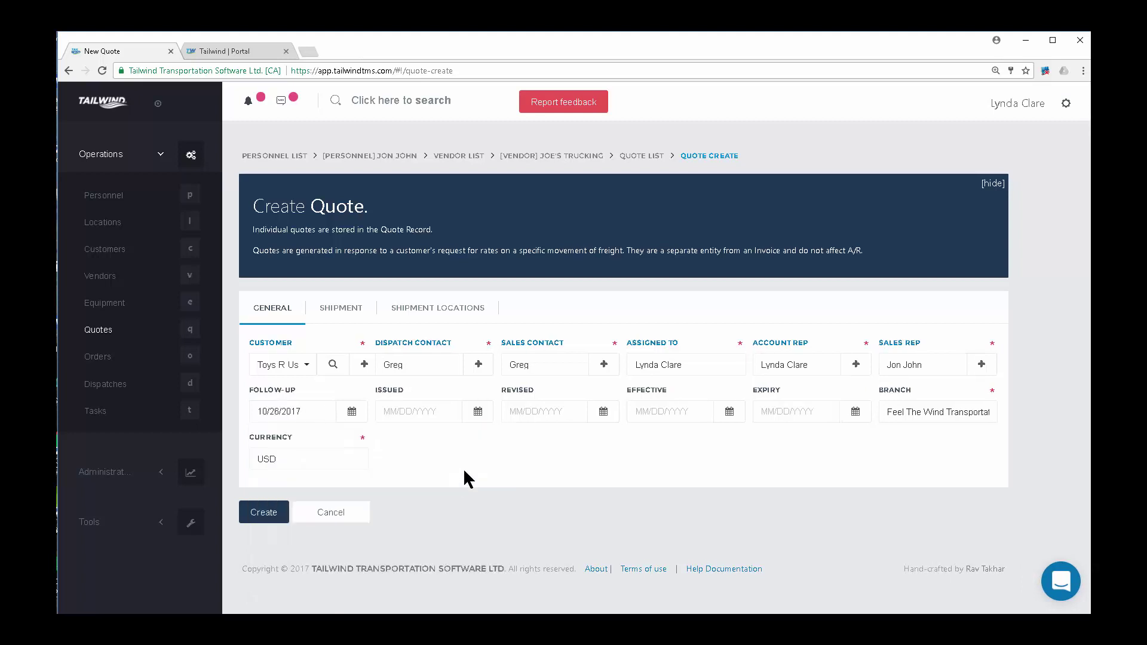
{"action": "left_click", "coordinate": [441, 411]}
{"action": "left_click", "coordinate": [547, 516]}
{"action": "left_click", "coordinate": [694, 413]}
{"action": "left_click", "coordinate": [794, 516]}
{"action": "left_click", "coordinate": [821, 412]}
{"action": "left_click", "coordinate": [981, 438]}
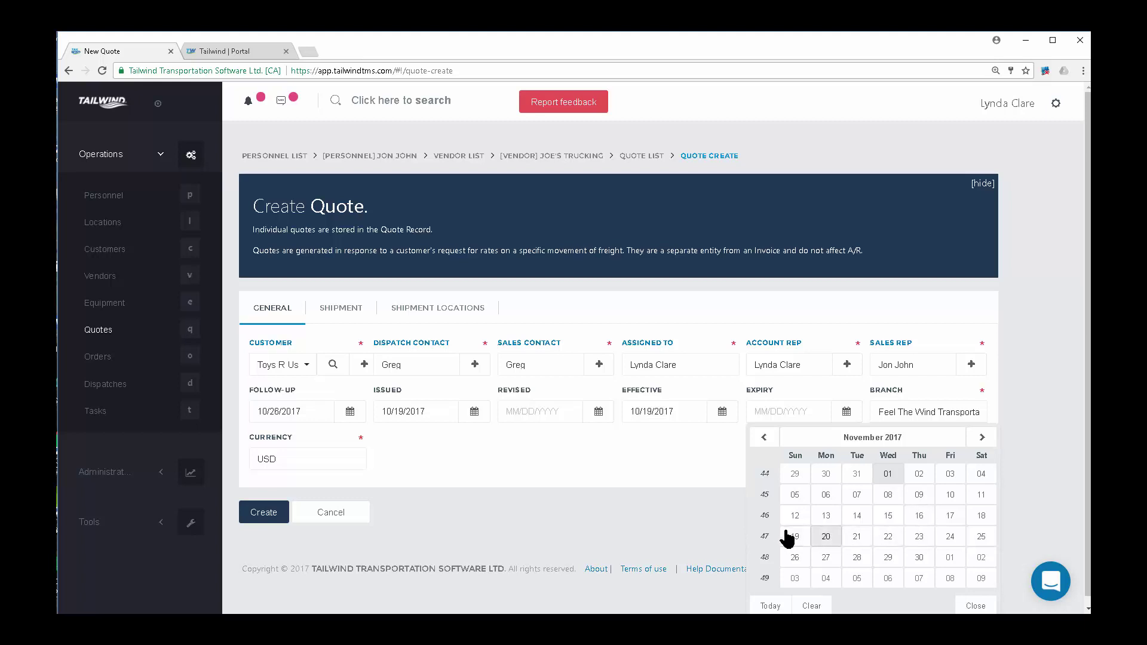
{"action": "left_click", "coordinate": [796, 536]}
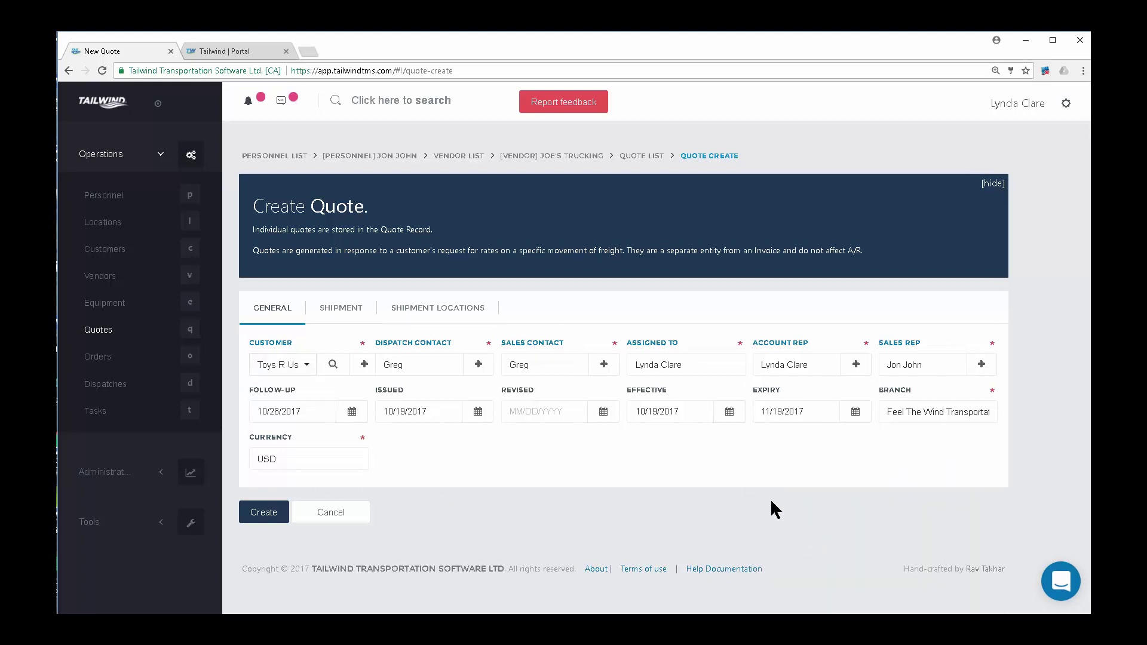
Set the commodity to Toys in the quote's shipment details.
{"action": "left_click", "coordinate": [340, 309]}
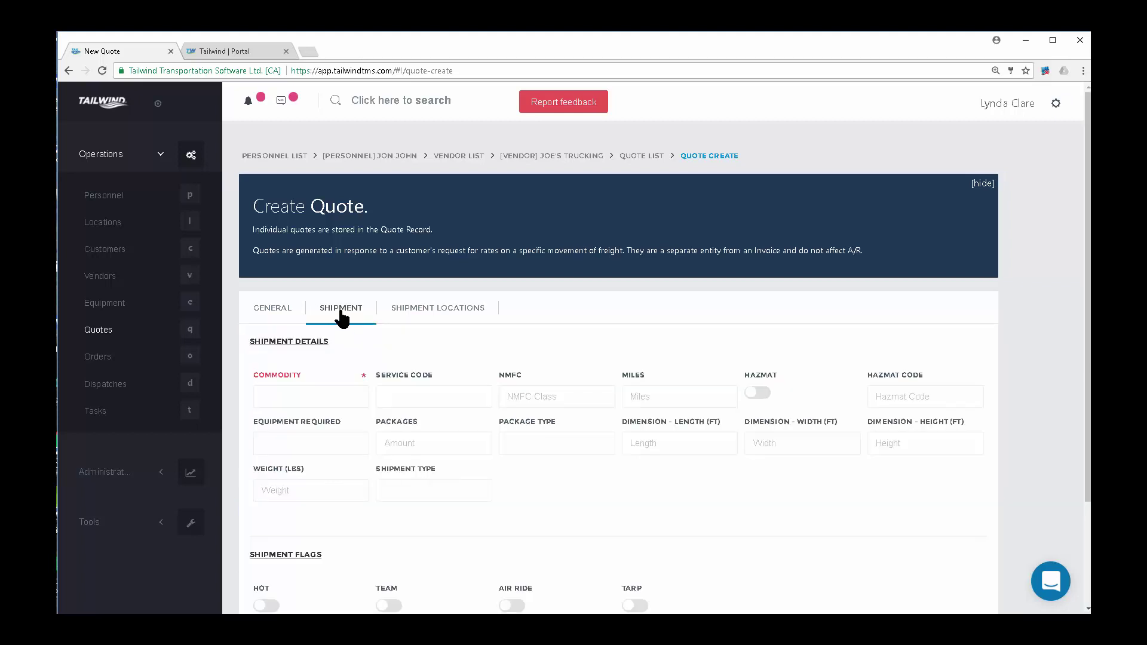
{"action": "left_click", "coordinate": [354, 395]}
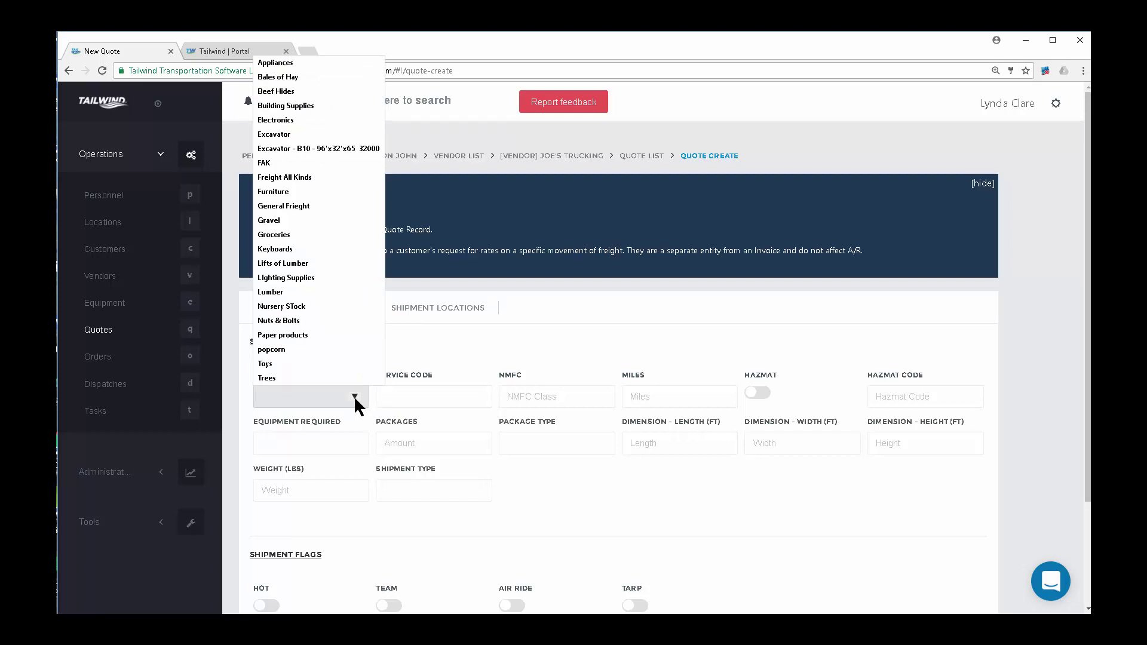
{"action": "left_click", "coordinate": [284, 363]}
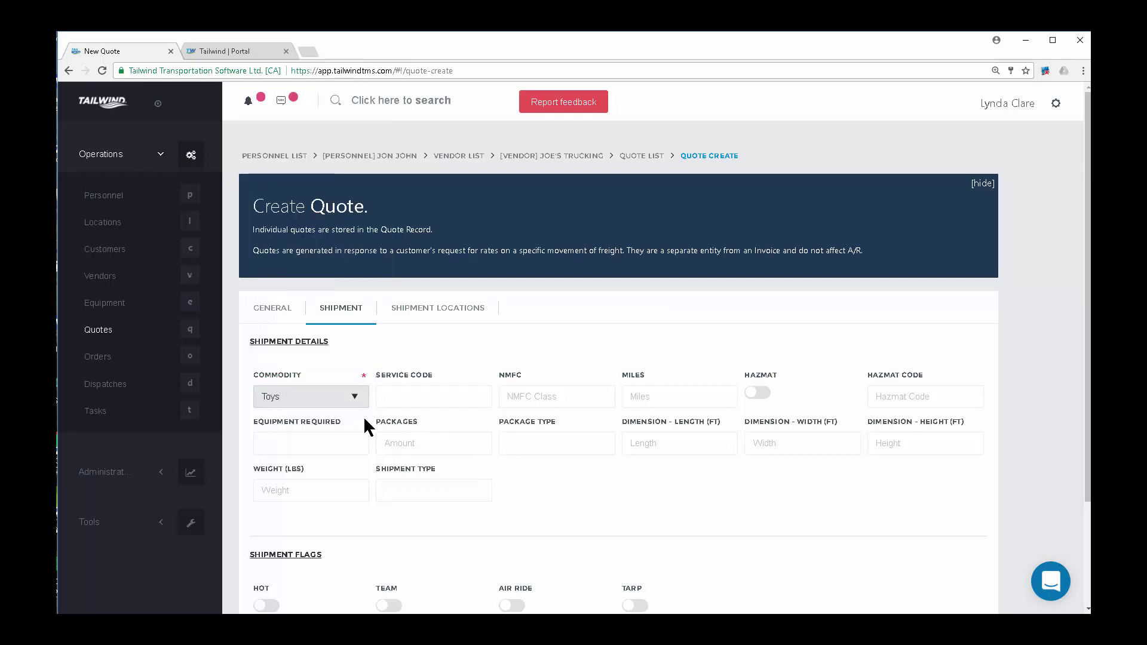
Try the free-form commodity entry "Free form", re-enter Toys, and switch the Hazmat flag on and back off.
{"action": "left_click", "coordinate": [269, 394]}
{"action": "type", "text": "Free form"}
{"action": "left_click_drag", "start_coordinate": [308, 396], "coordinate": [226, 393]}
{"action": "type", "text": "To"}
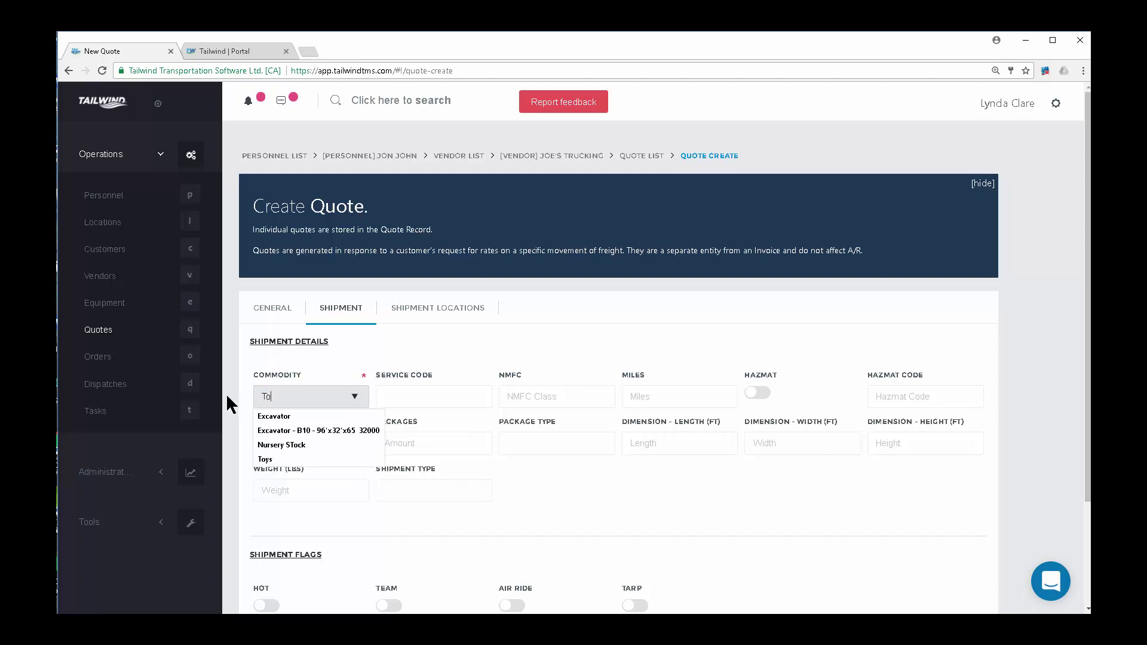
{"action": "type", "text": "ys"}
{"action": "key", "text": "Tab"}
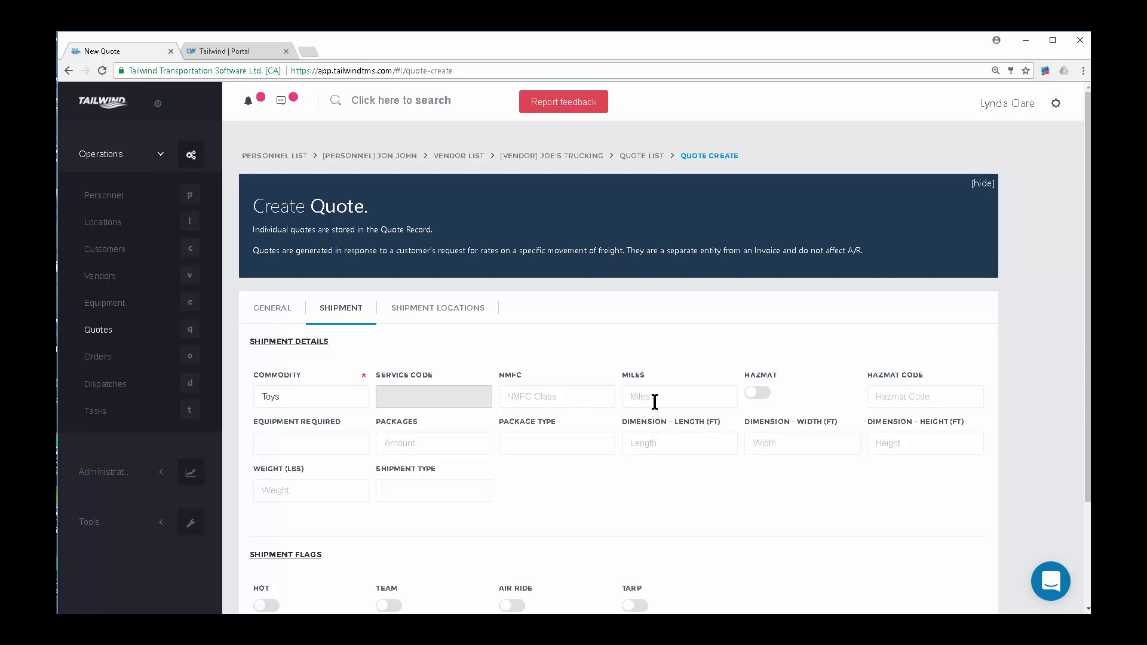
{"action": "left_click", "coordinate": [758, 394]}
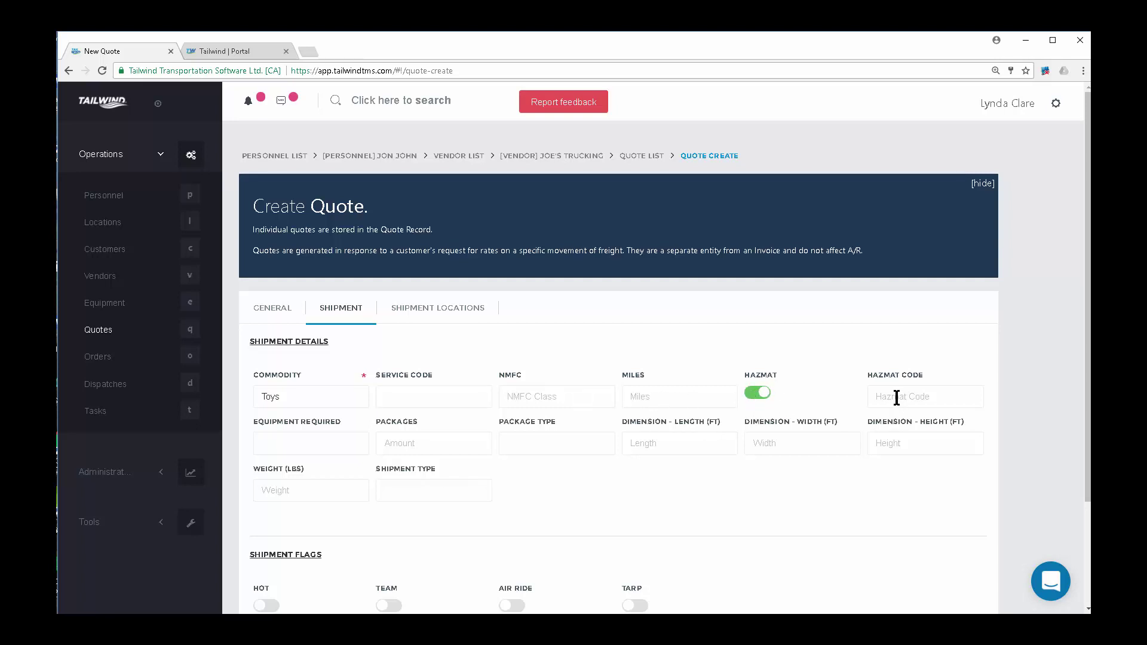
{"action": "left_click", "coordinate": [757, 394]}
Set the shipment's required equipment to Van and its packages to 24 Skids.
{"action": "left_click", "coordinate": [329, 451]}
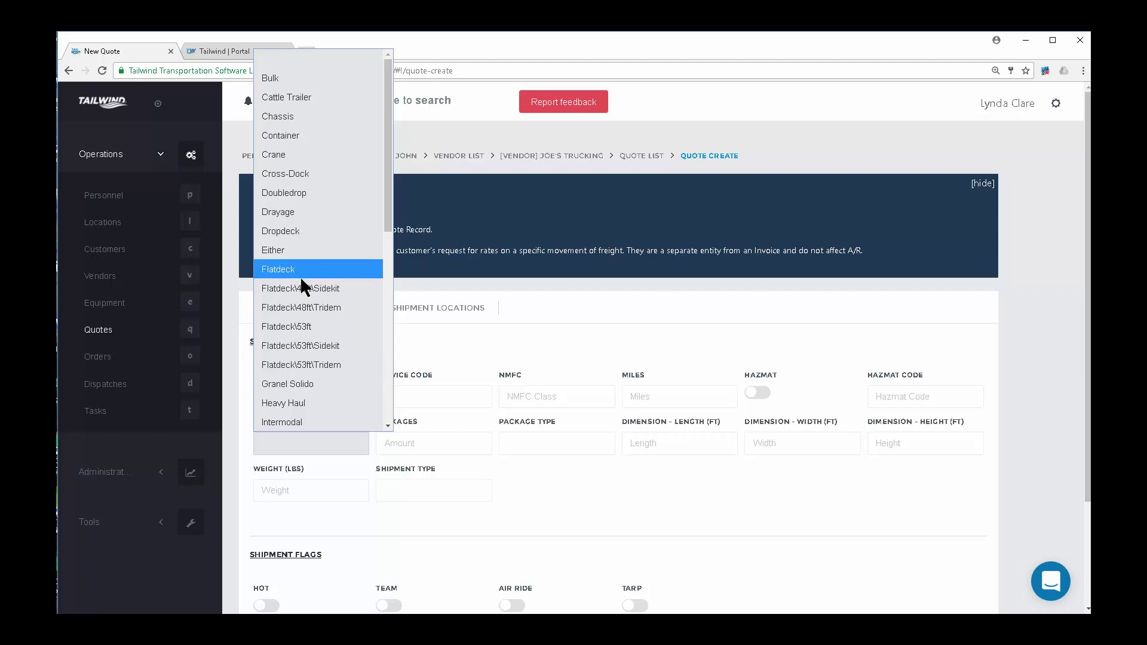
{"action": "scroll", "coordinate": [304, 367], "scroll_direction": "down", "scroll_amount": 5}
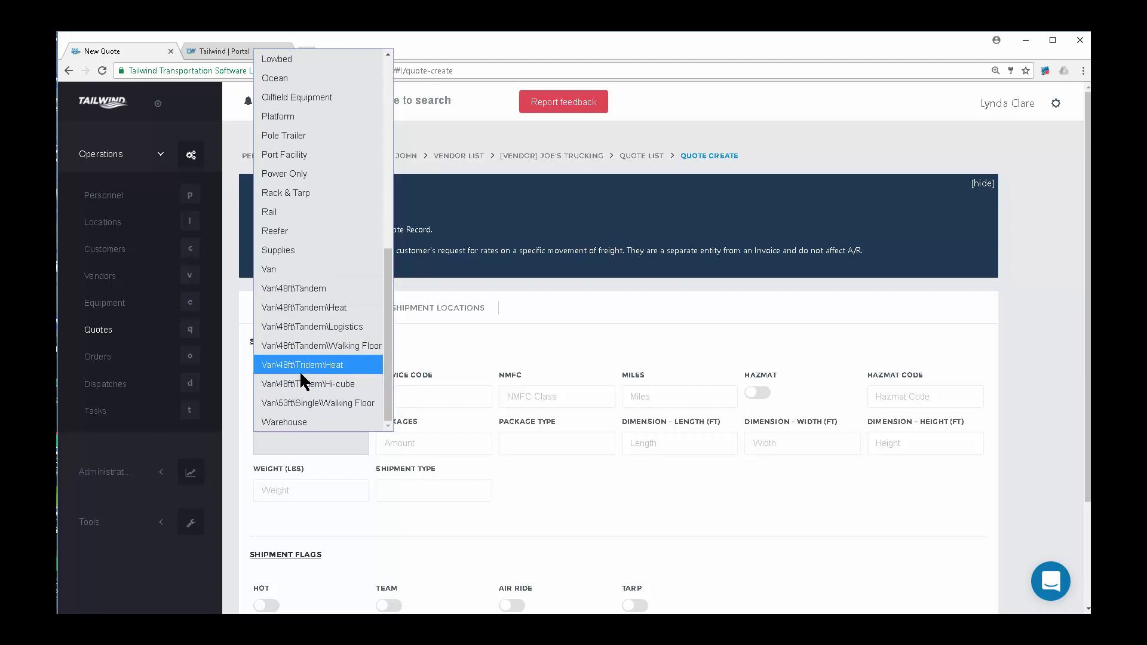
{"action": "left_click", "coordinate": [284, 268]}
{"action": "left_click", "coordinate": [404, 442]}
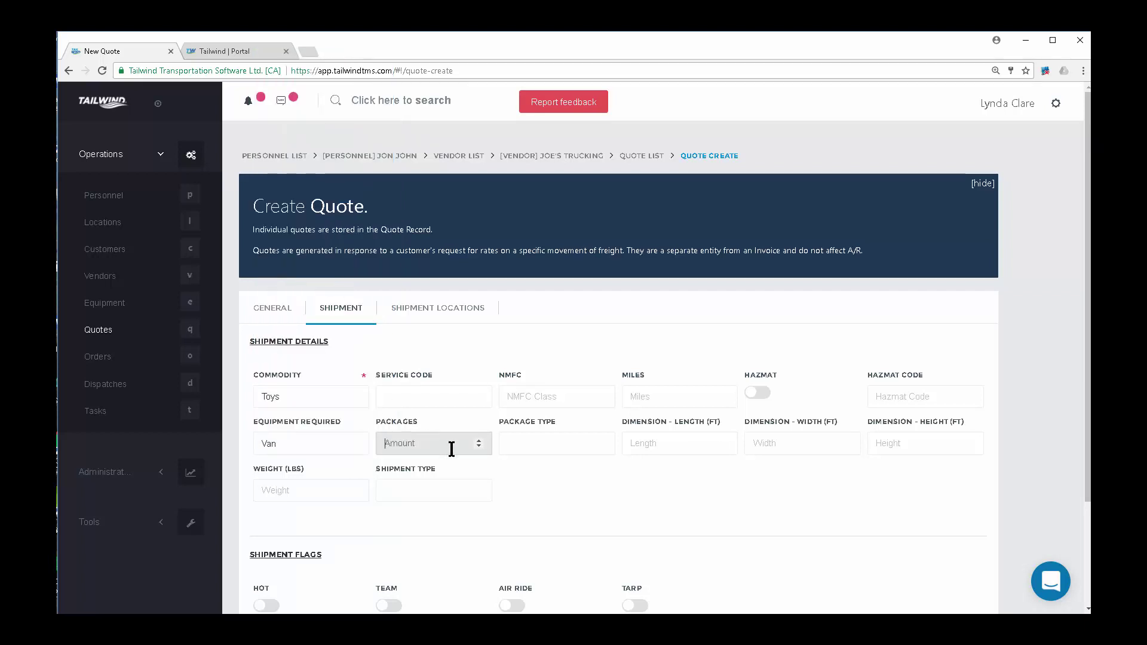
{"action": "type", "text": "24"}
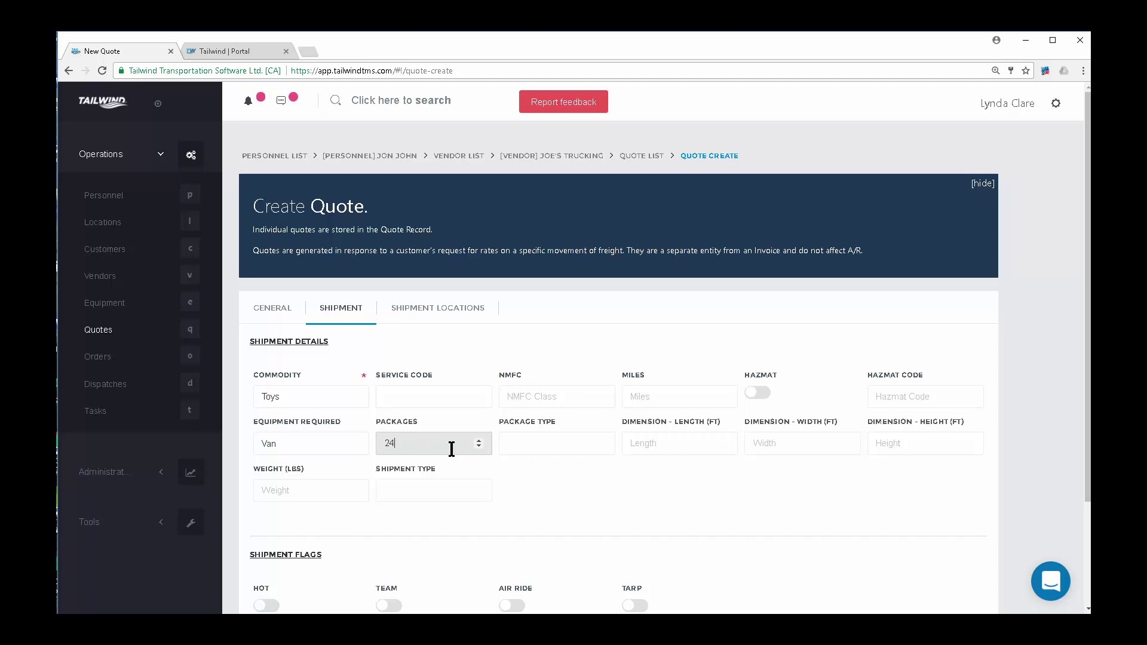
{"action": "key", "text": "Tab"}
{"action": "type", "text": "Skids"}
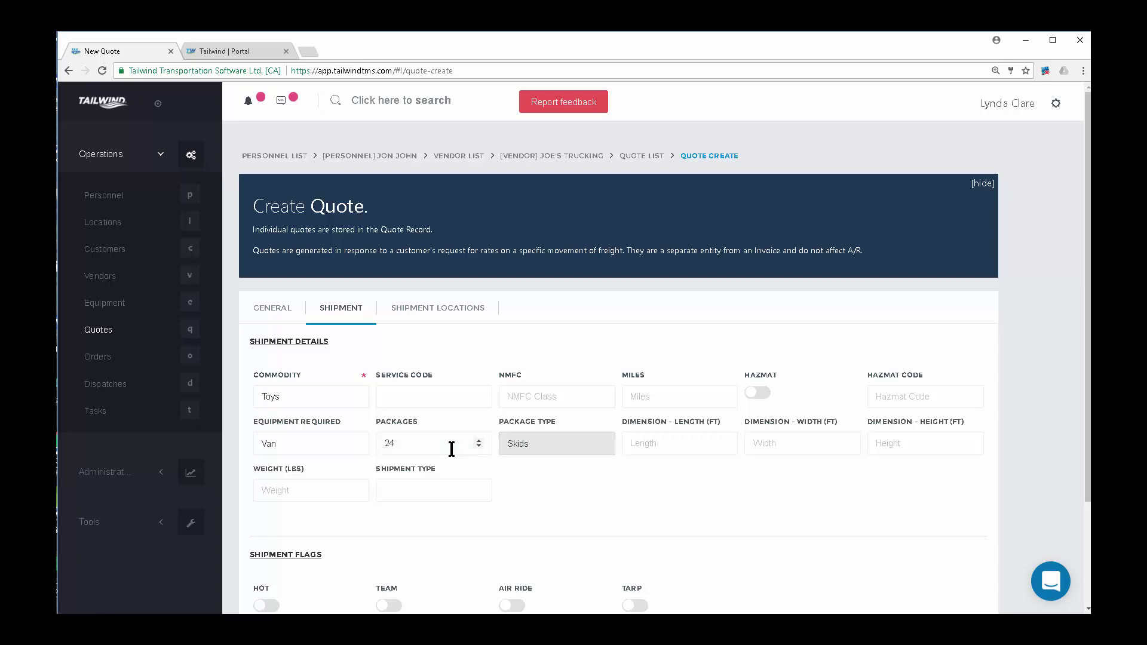
{"action": "left_click", "coordinate": [559, 443]}
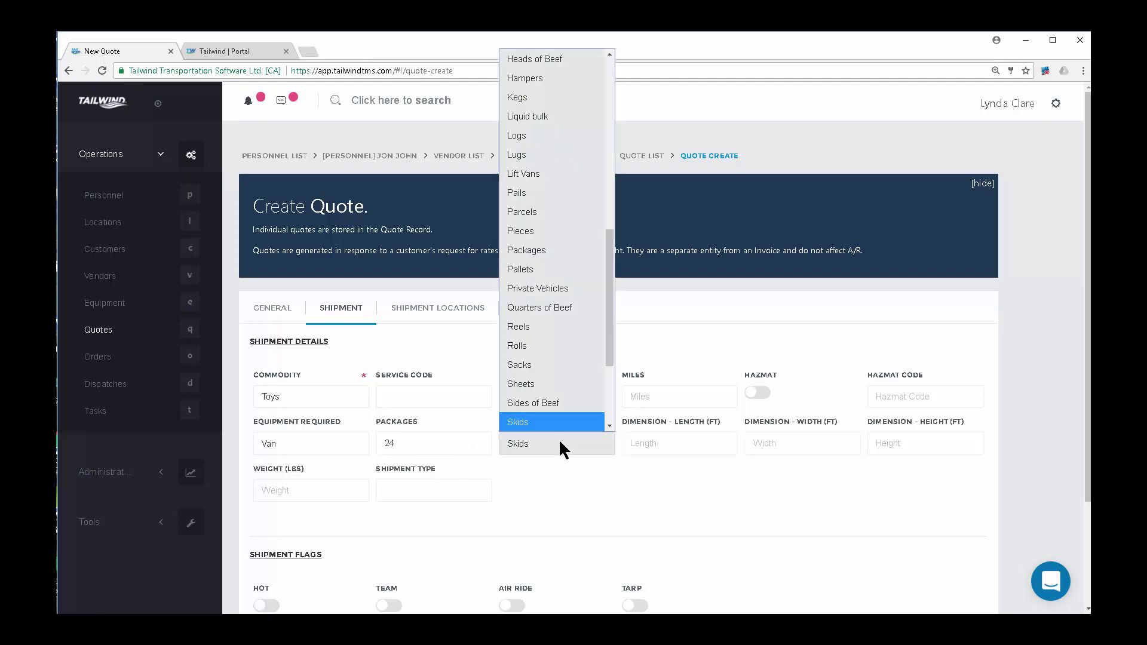
{"action": "left_click_drag", "start_coordinate": [606, 312], "coordinate": [604, 381]}
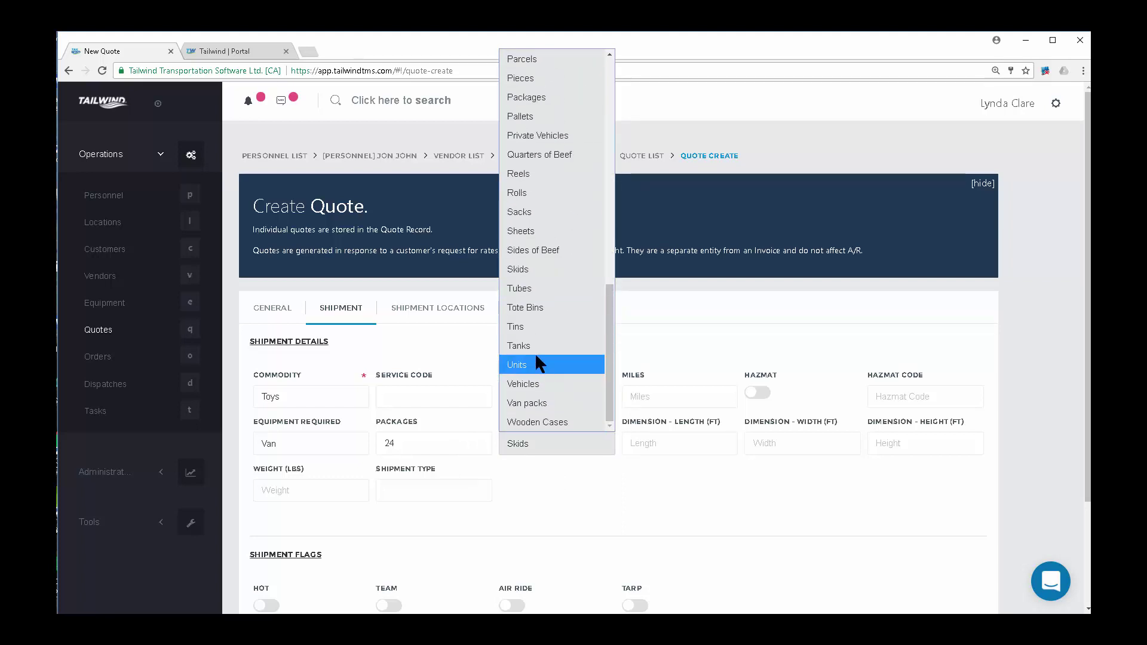
{"action": "left_click", "coordinate": [560, 278]}
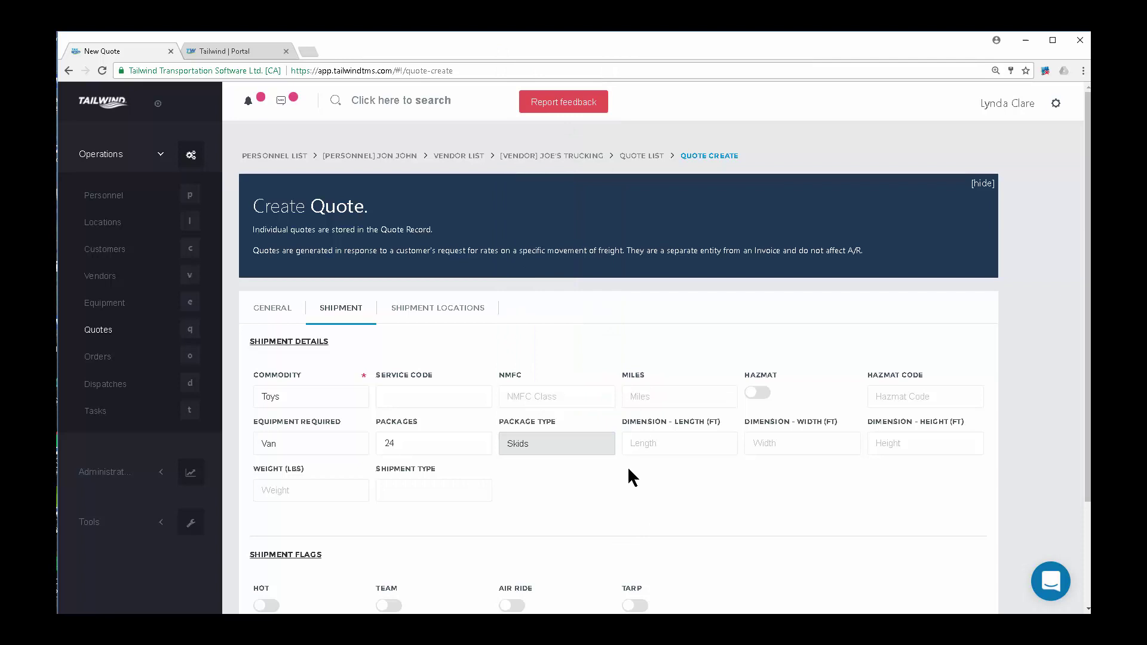
{"action": "left_click", "coordinate": [665, 442]}
{"action": "left_click", "coordinate": [765, 452]}
{"action": "left_click", "coordinate": [894, 449]}
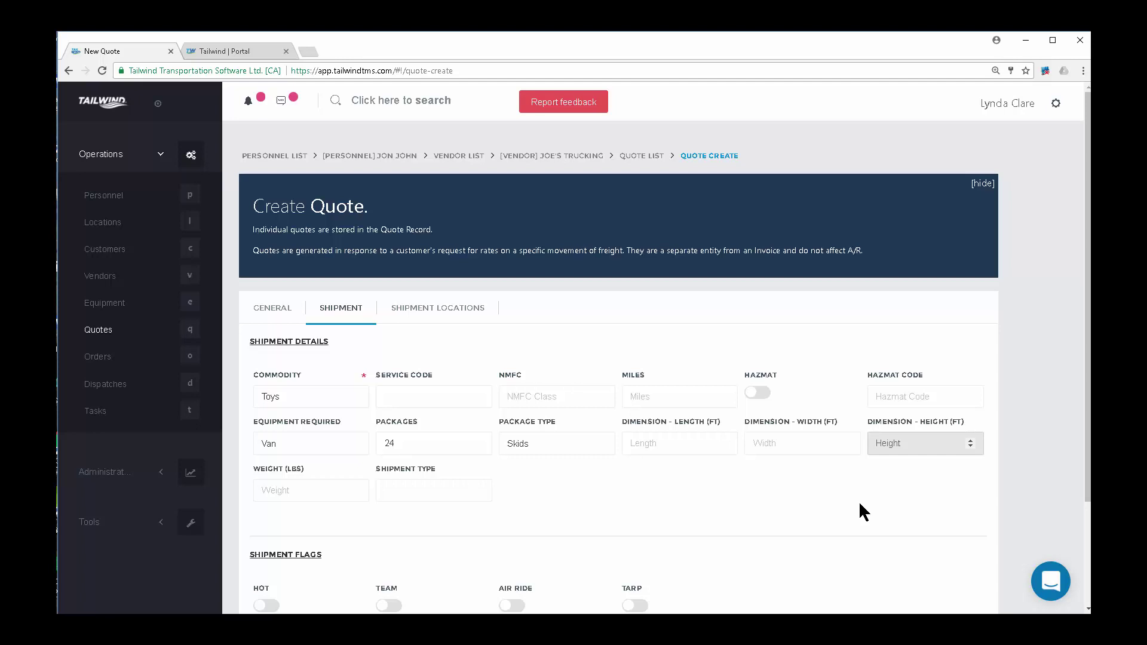
Set the shipment's weight to 32000 lbs and its shipment type to Full.
{"action": "left_click", "coordinate": [298, 491]}
{"action": "type", "text": "32000"}
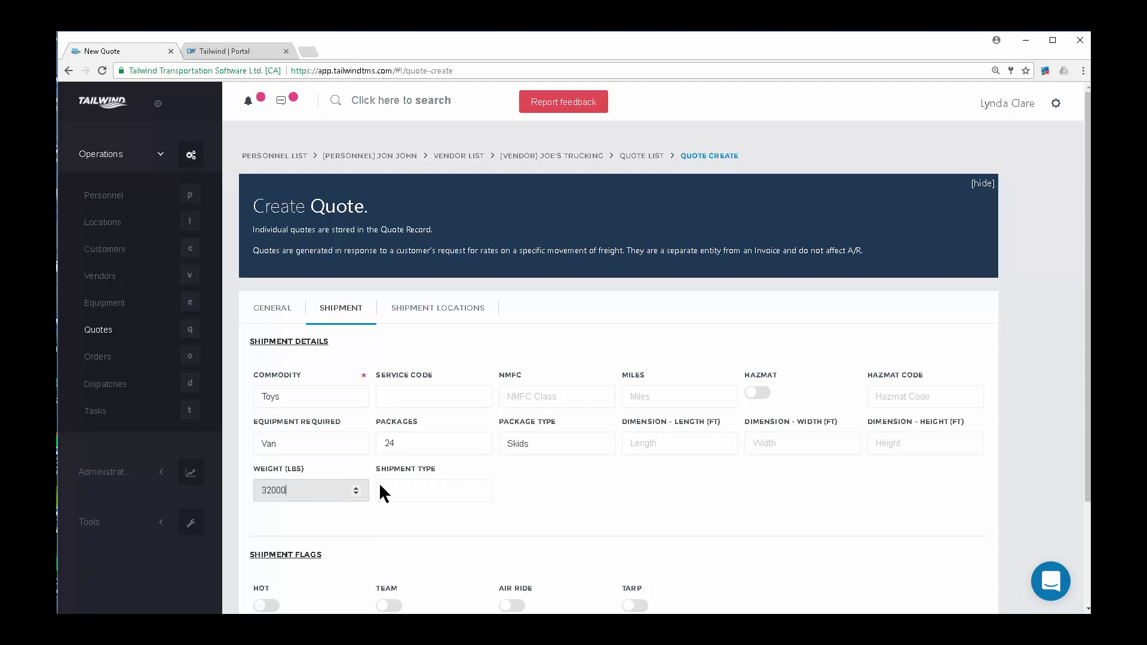
{"action": "left_click", "coordinate": [426, 491]}
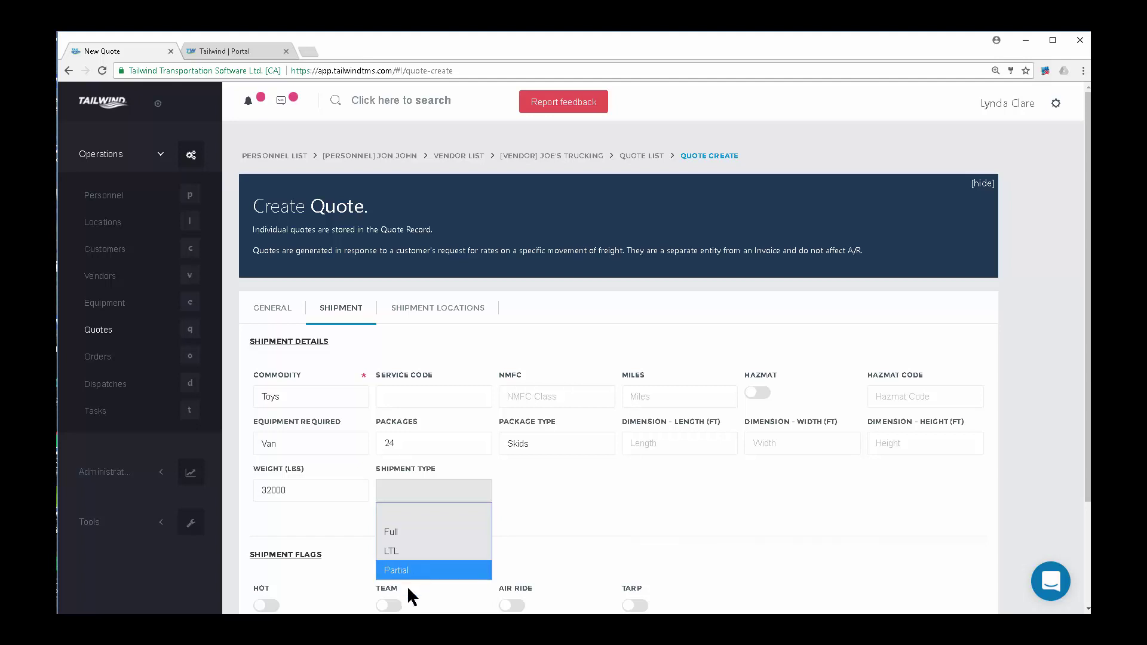
{"action": "left_click", "coordinate": [410, 537]}
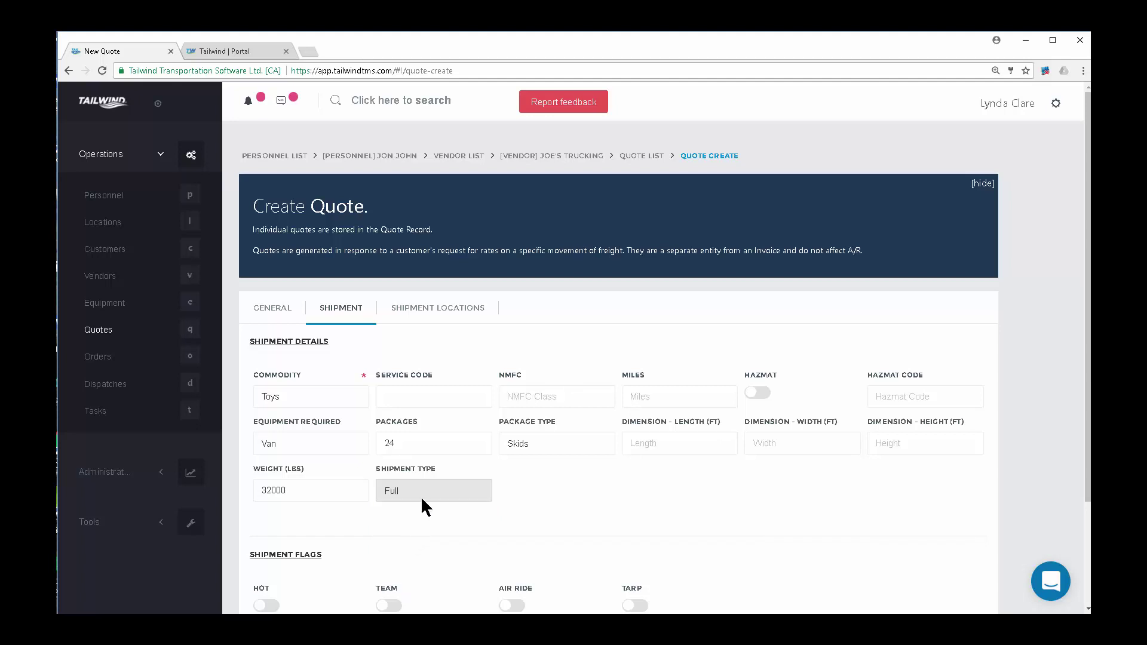
Switch the shipment's Hot flag on and back off.
{"action": "scroll", "coordinate": [486, 499], "scroll_direction": "down", "scroll_amount": 2}
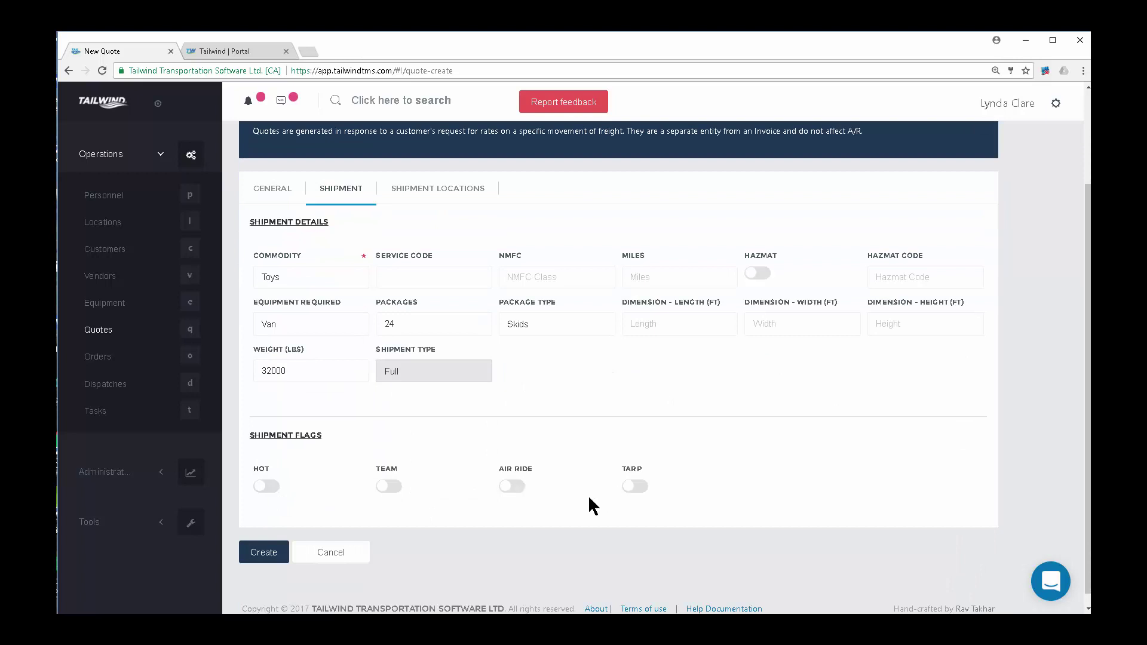
{"action": "left_click", "coordinate": [268, 486]}
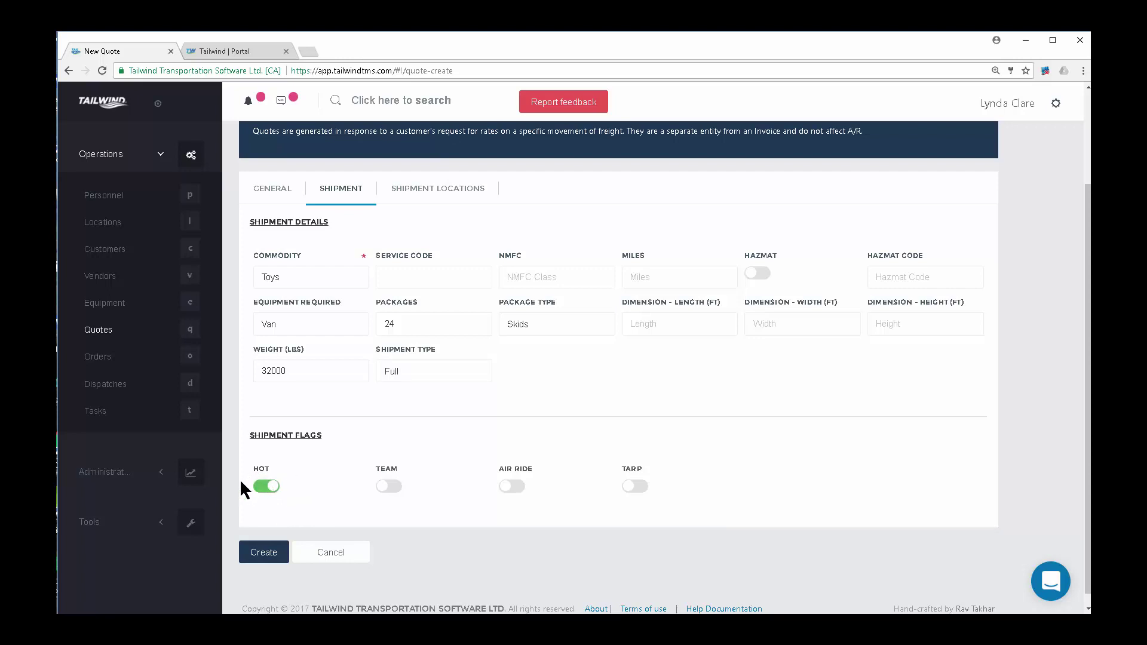
{"action": "left_click", "coordinate": [262, 489]}
Set the quote's origin to the existing location Toys R Us with a pickup date of 10/24/2017.
{"action": "left_click", "coordinate": [437, 193]}
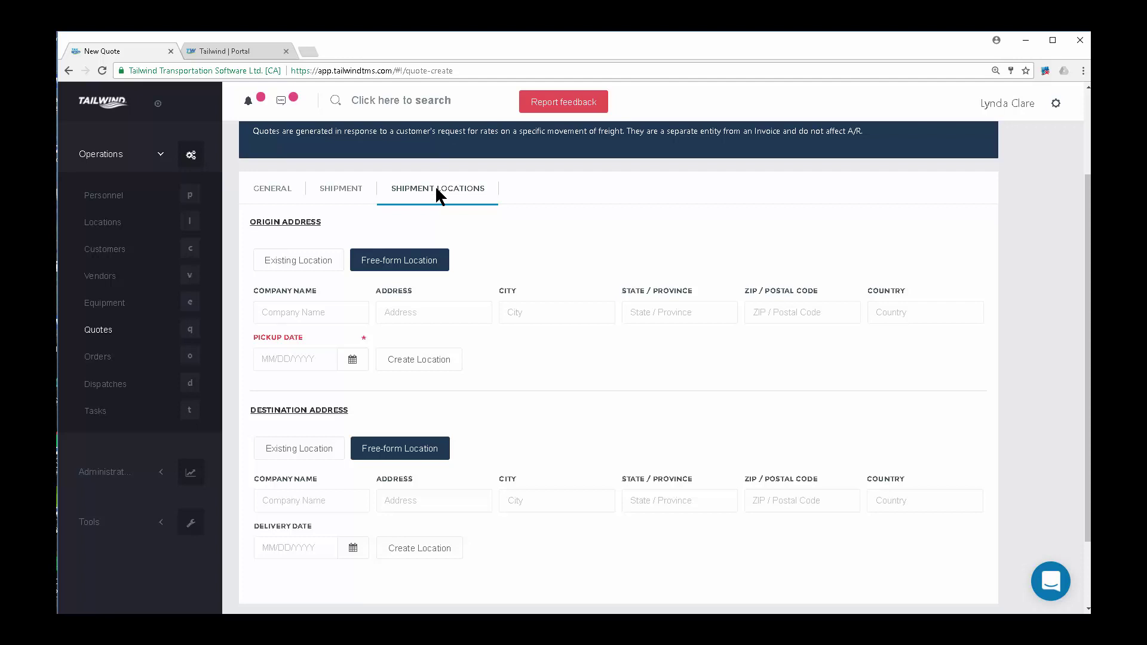
{"action": "left_click", "coordinate": [297, 265]}
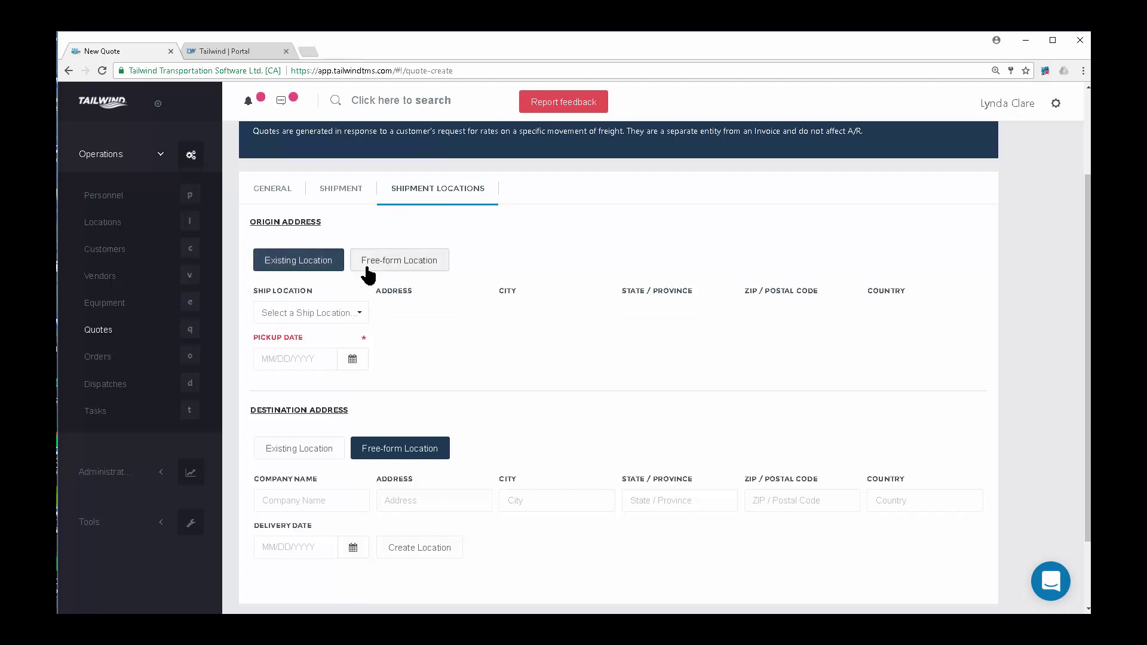
{"action": "left_click", "coordinate": [364, 317]}
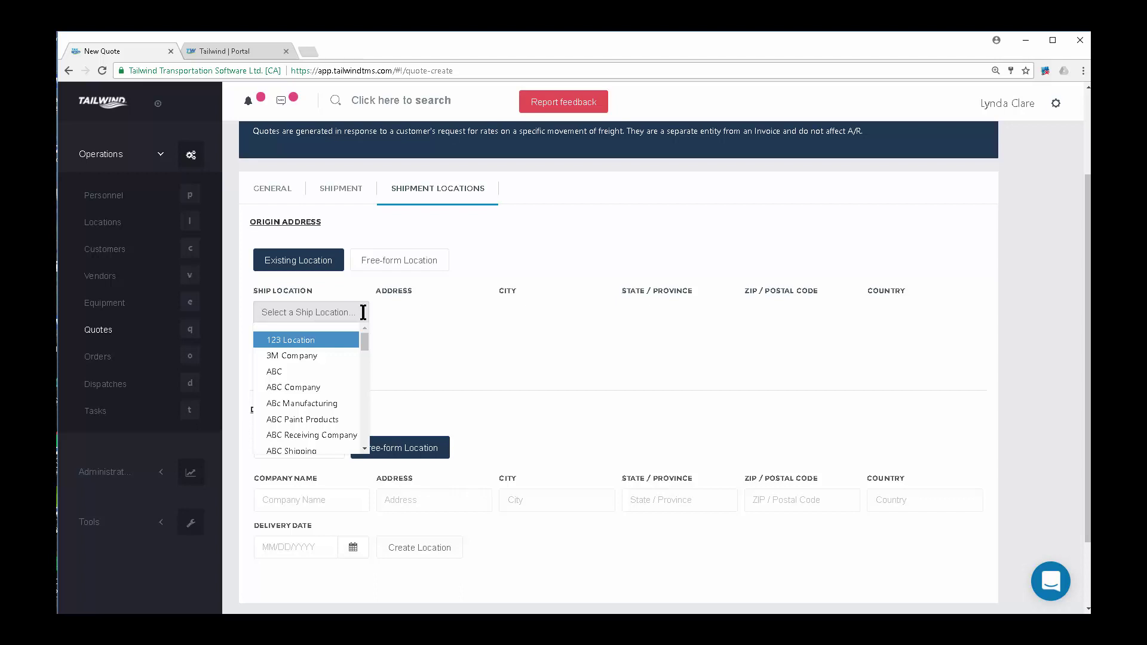
{"action": "type", "text": "toy"}
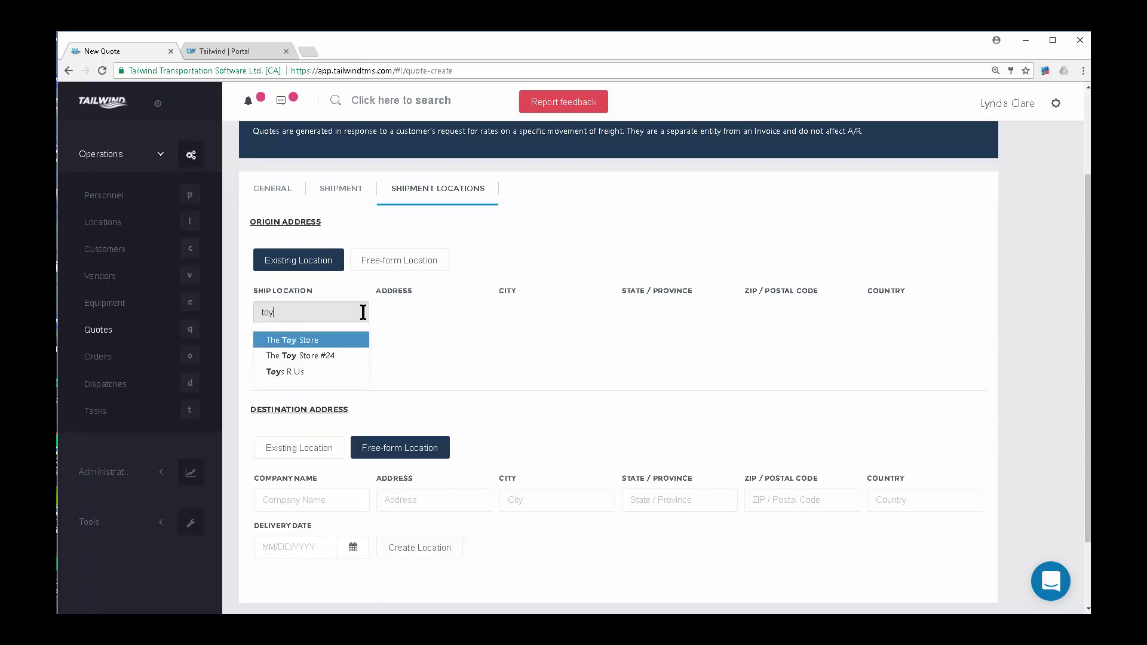
{"action": "left_click", "coordinate": [289, 372]}
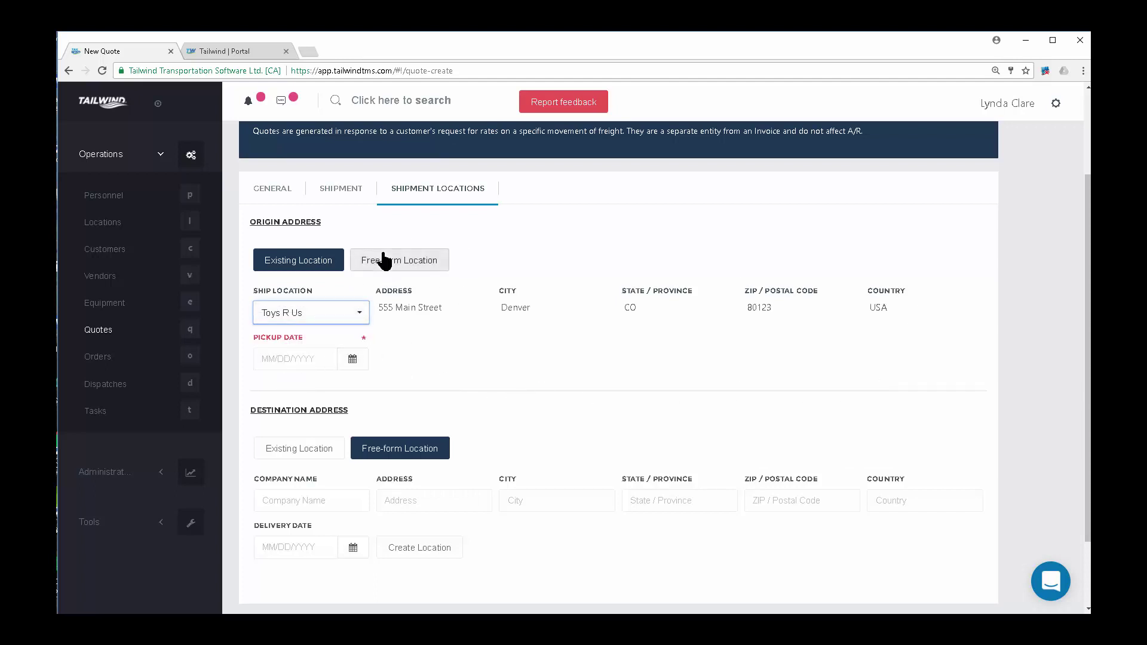
{"action": "left_click", "coordinate": [319, 356]}
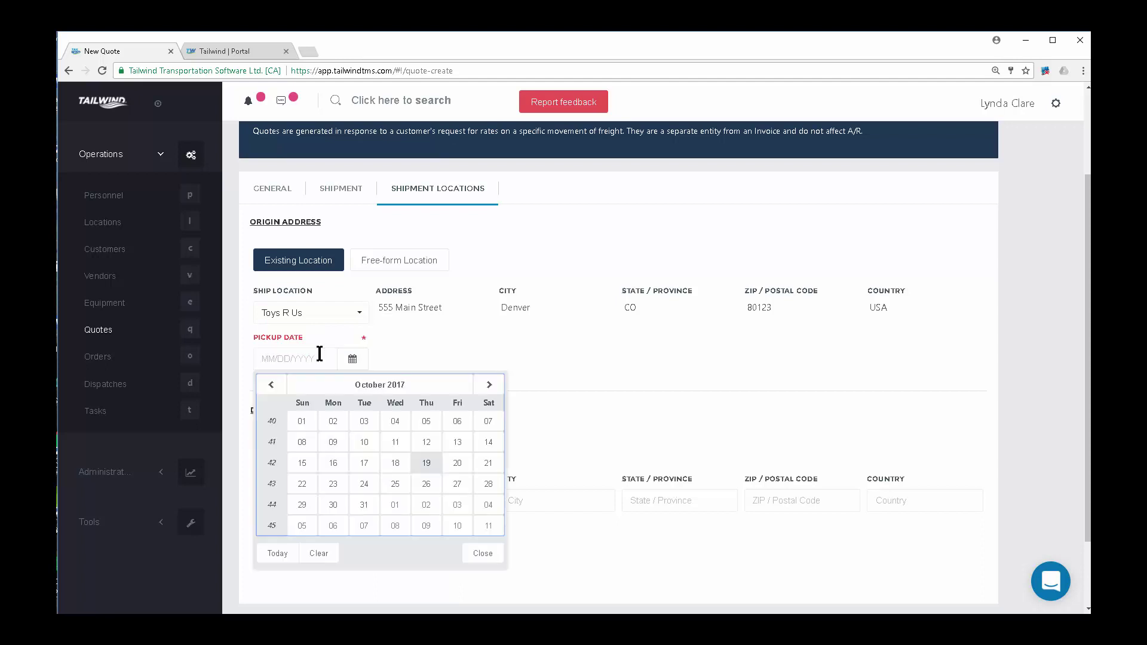
{"action": "left_click", "coordinate": [358, 485]}
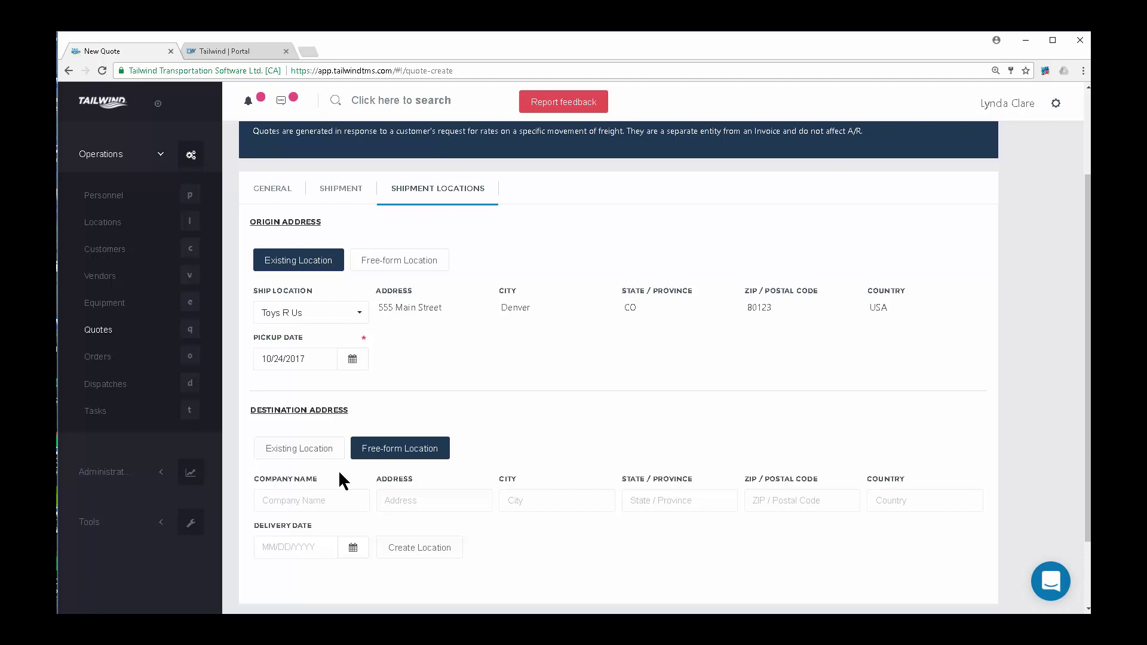
Enter free-form destination Toys Store #678 in Seattle, WA, USA with its address and delivery date 10/26/2017, and create it as a location.
{"action": "left_click", "coordinate": [289, 507]}
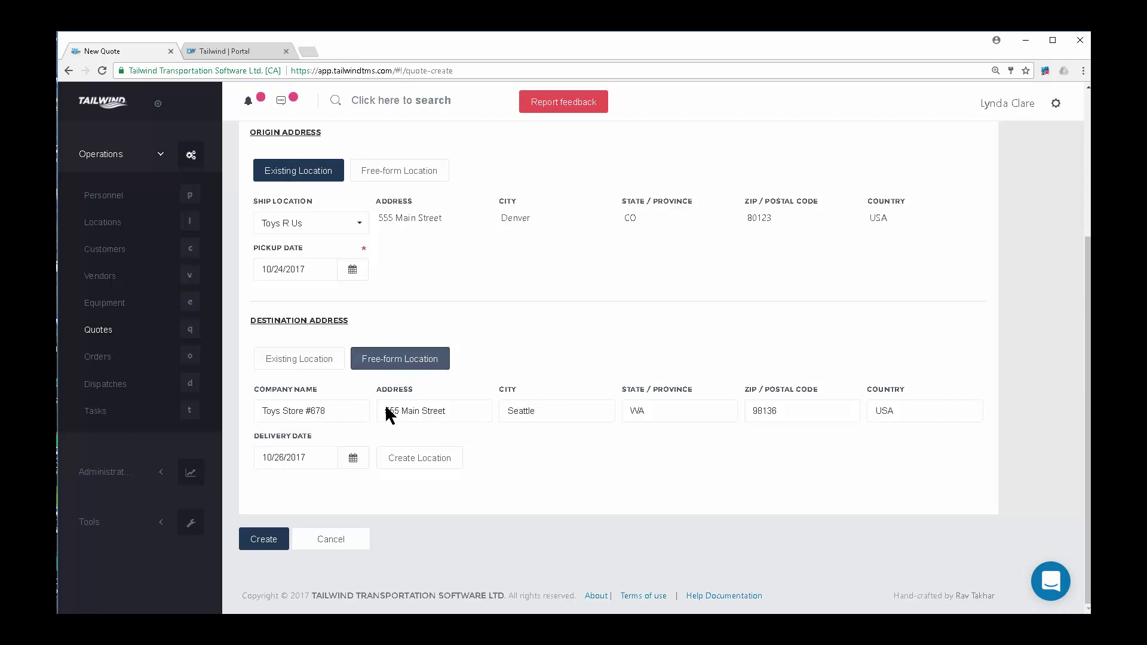
{"action": "left_click", "coordinate": [425, 460]}
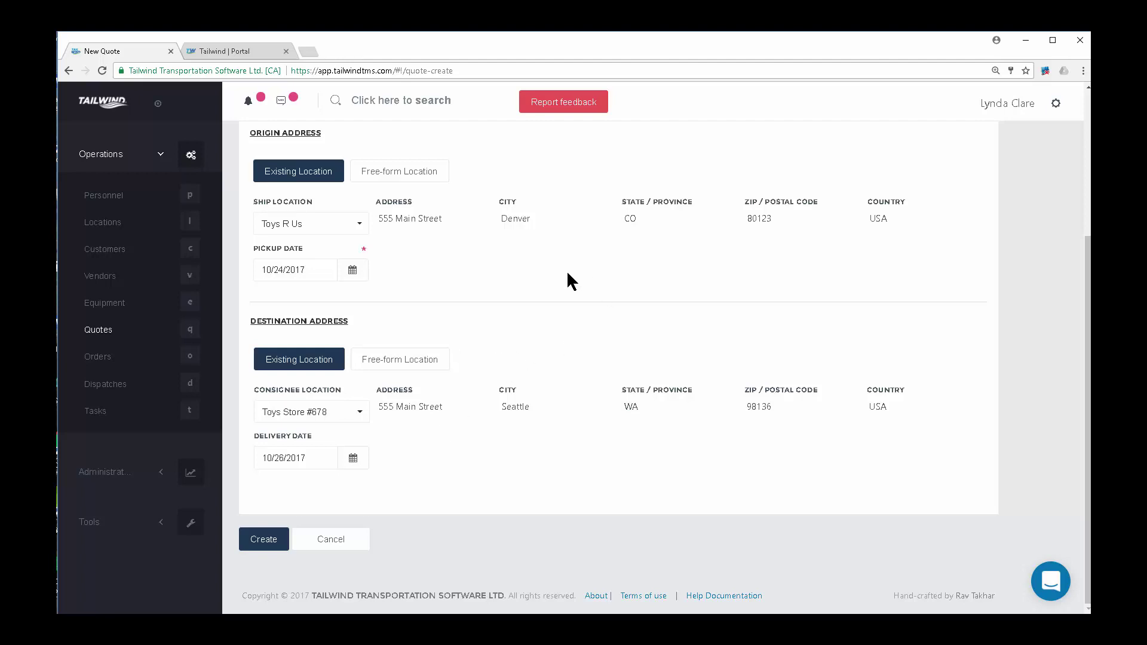
Create the quote from the completed general, shipment and location details.
{"action": "scroll", "coordinate": [571, 287], "scroll_direction": "up", "scroll_amount": 2}
{"action": "scroll", "coordinate": [546, 322], "scroll_direction": "down", "scroll_amount": 2}
{"action": "left_click", "coordinate": [262, 539]}
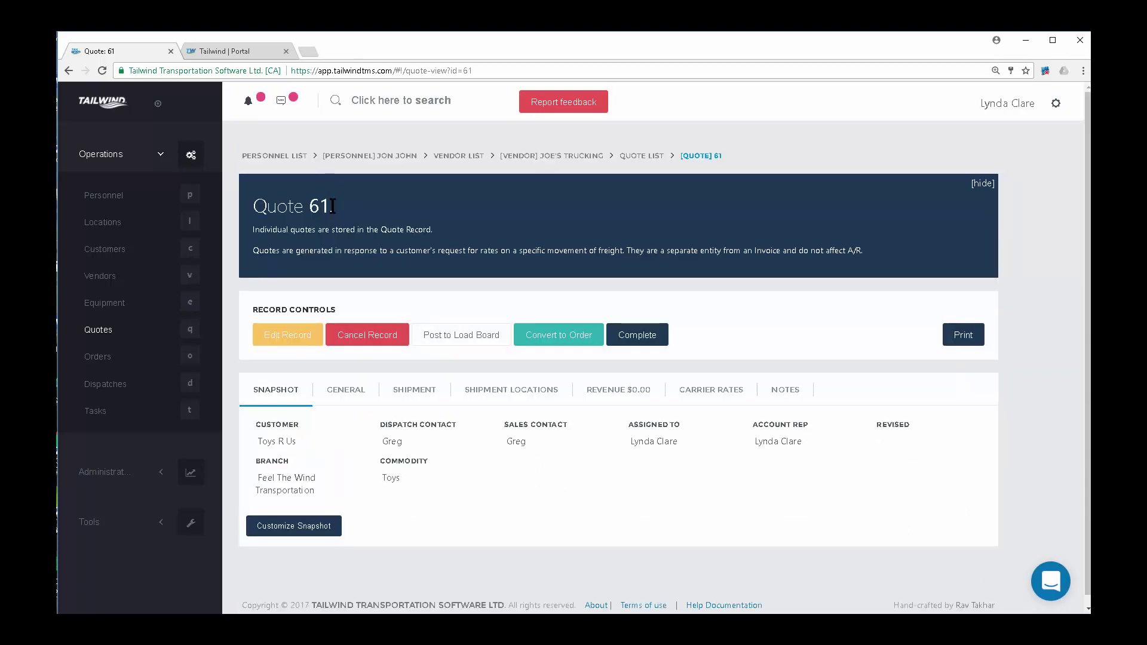
{"action": "left_click_drag", "start_coordinate": [335, 206], "coordinate": [306, 216]}
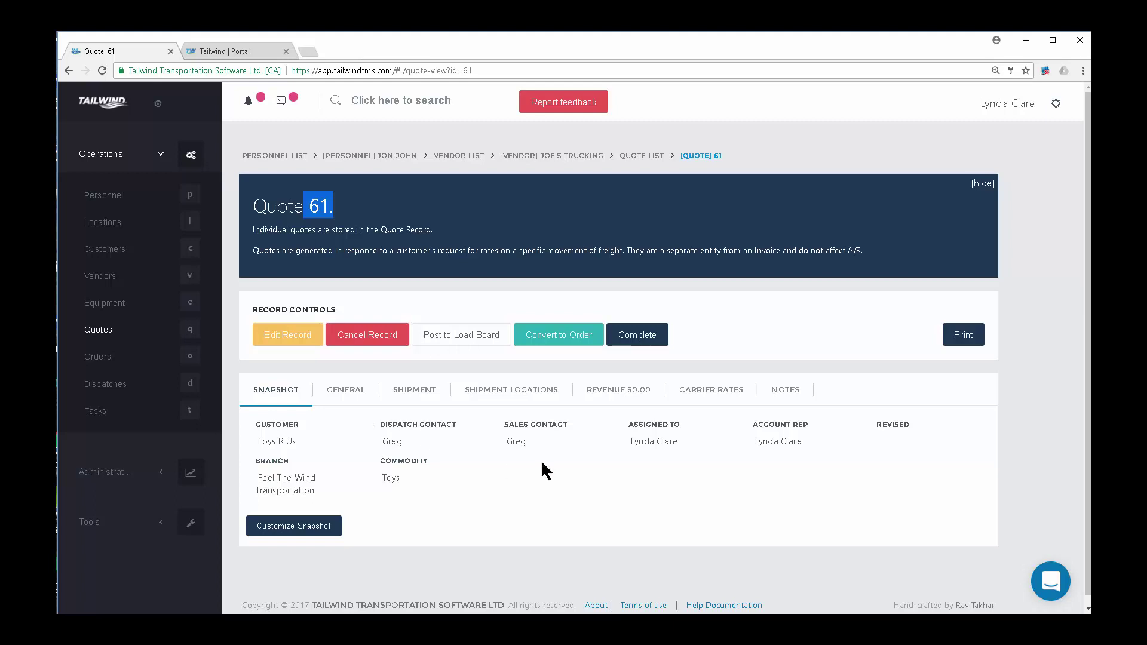
Add a Freight Charge receivable to the quote's revenue at a unit rate of 3500.00, marked as FSC chargeable.
{"action": "left_click", "coordinate": [603, 394]}
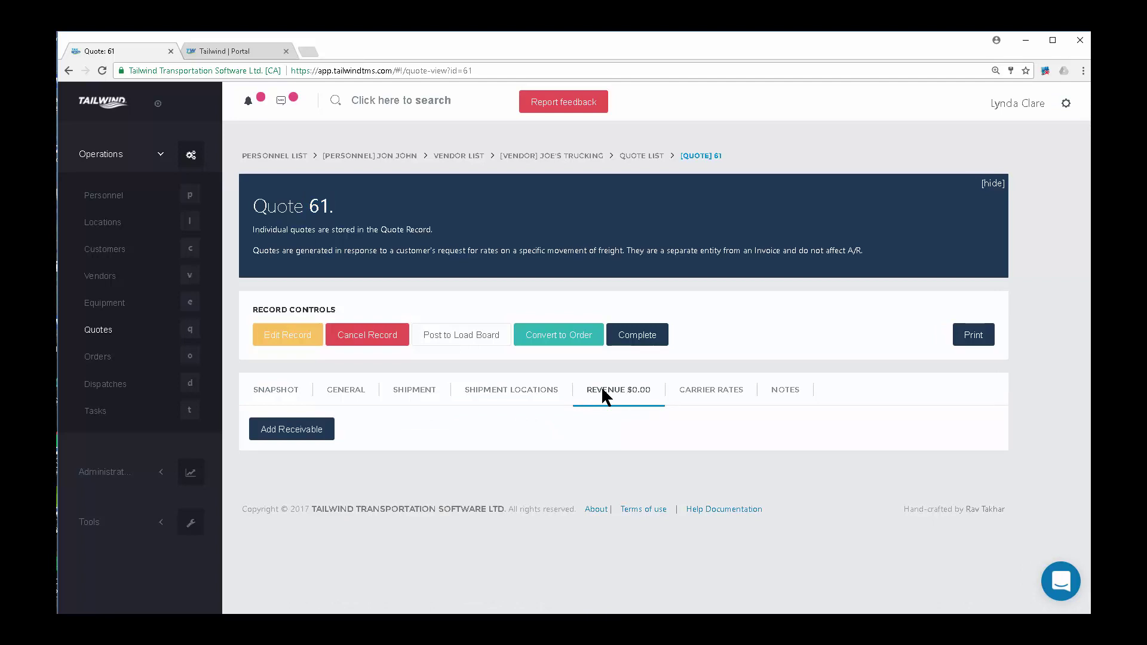
{"action": "left_click", "coordinate": [301, 434]}
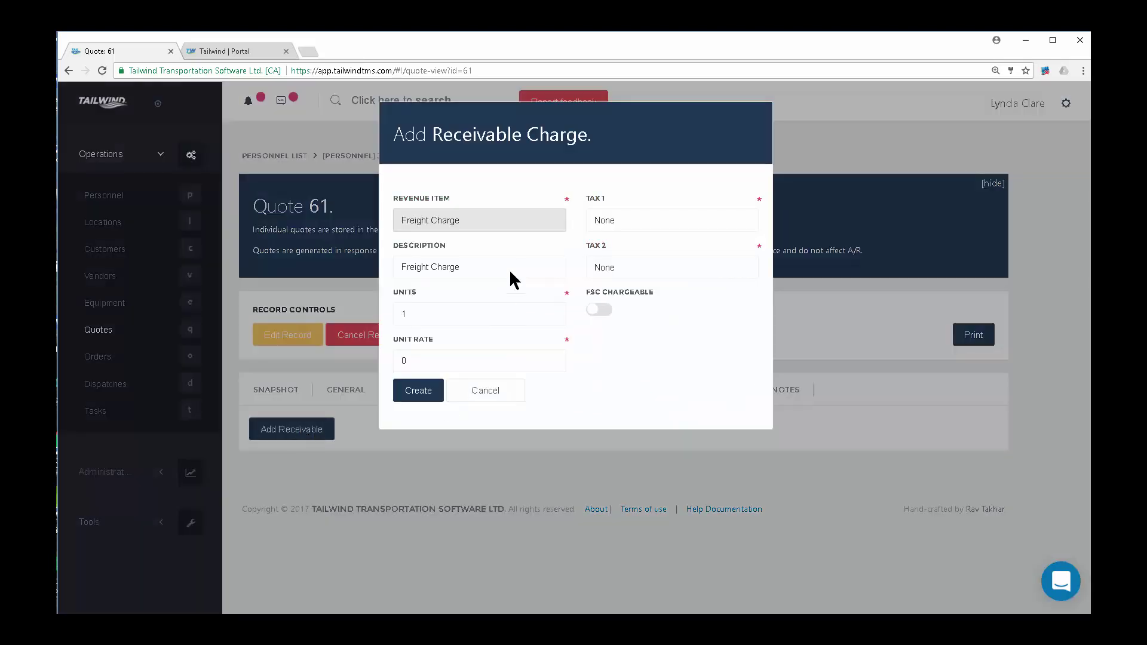
{"action": "left_click", "coordinate": [435, 360]}
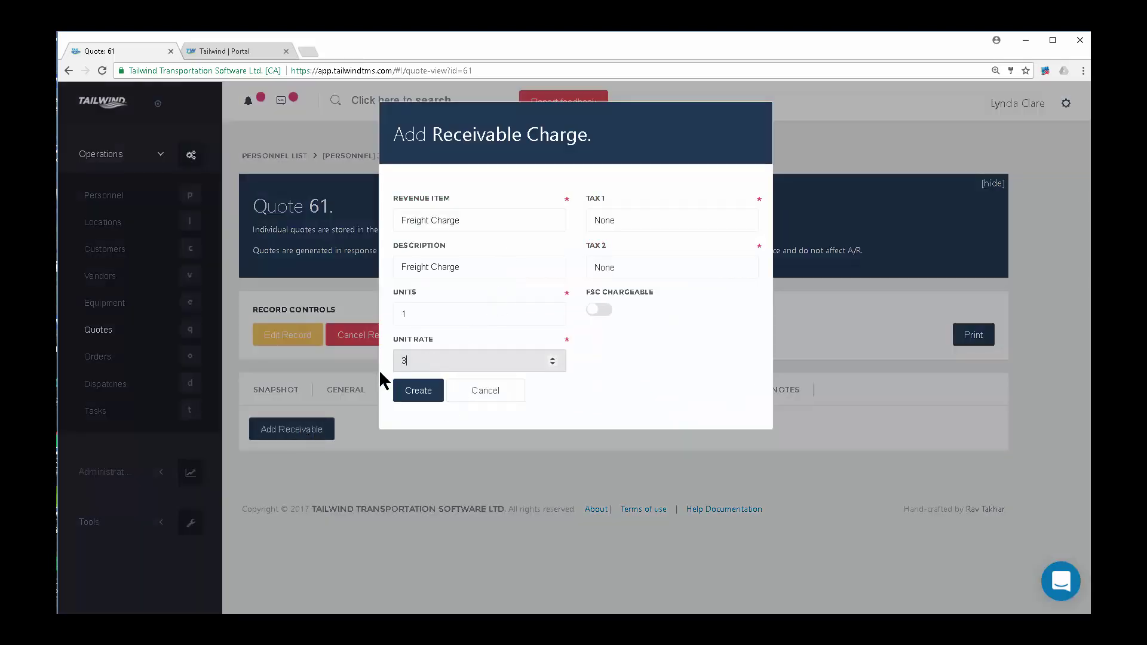
{"action": "type", "text": "3500.00"}
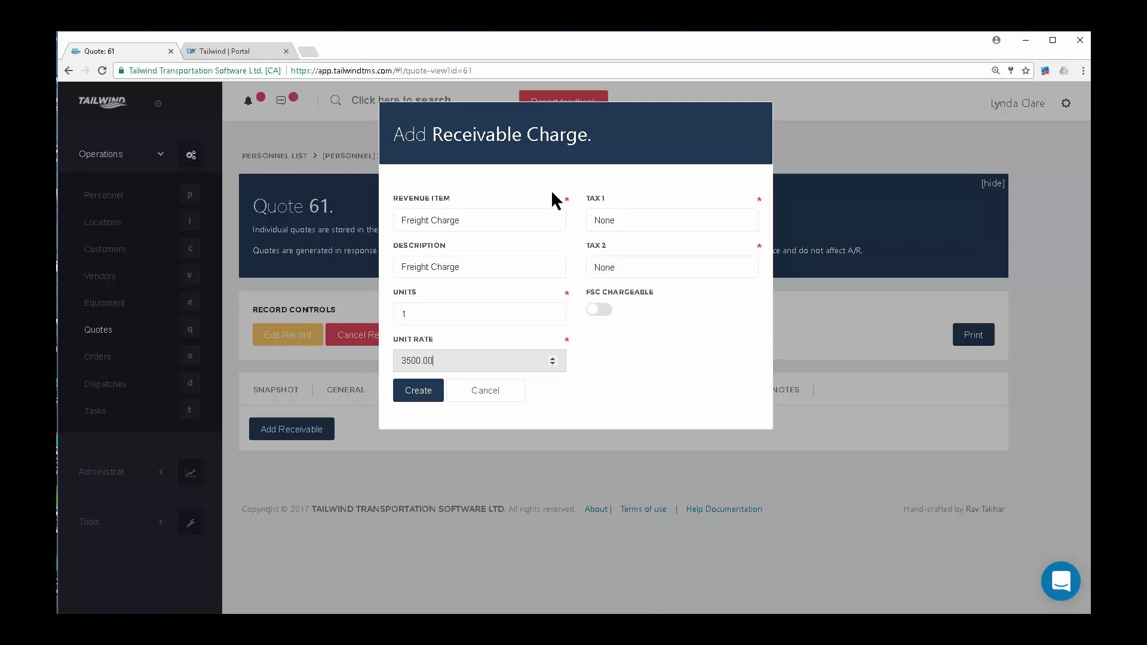
{"action": "left_click", "coordinate": [529, 213]}
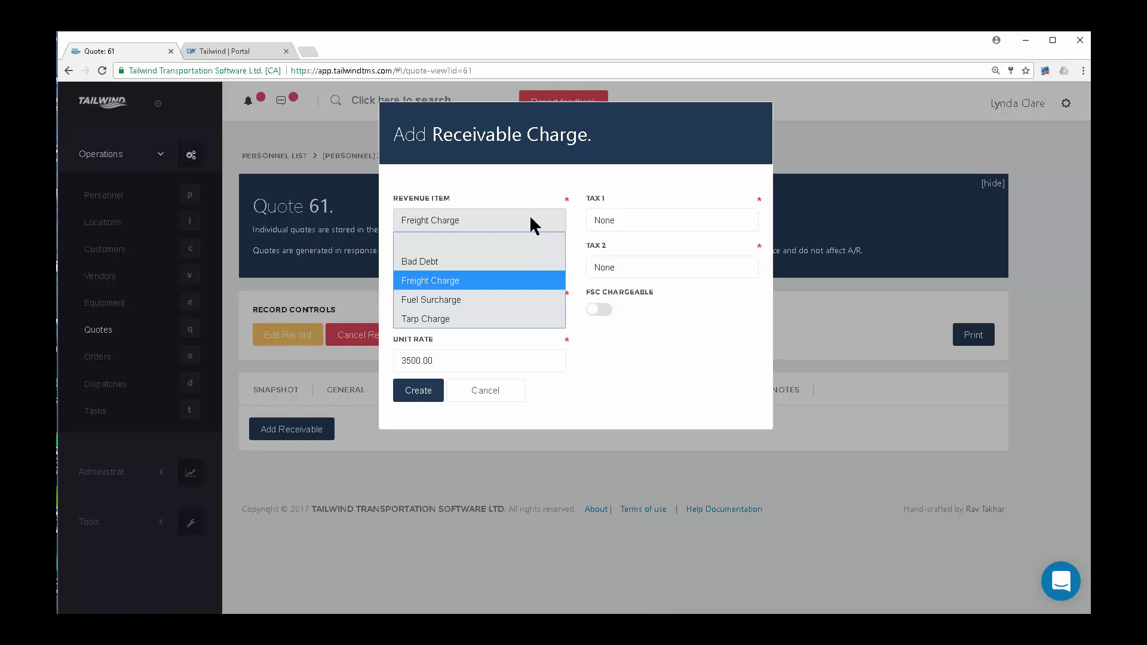
{"action": "left_click", "coordinate": [440, 276]}
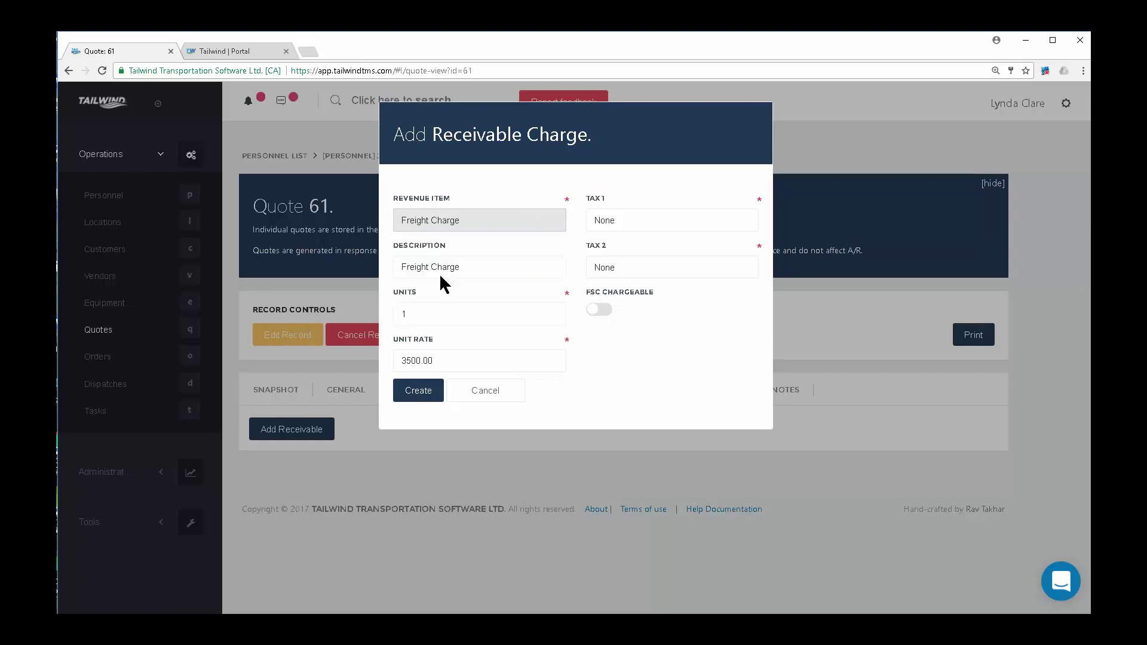
{"action": "left_click", "coordinate": [609, 314]}
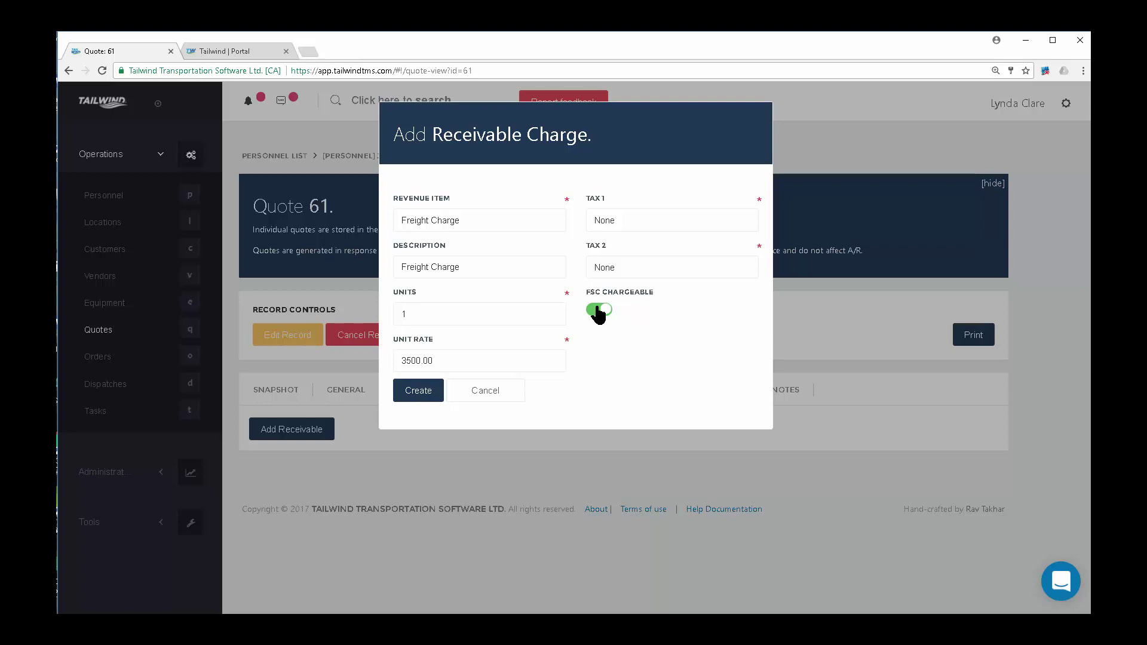
{"action": "left_click", "coordinate": [417, 395]}
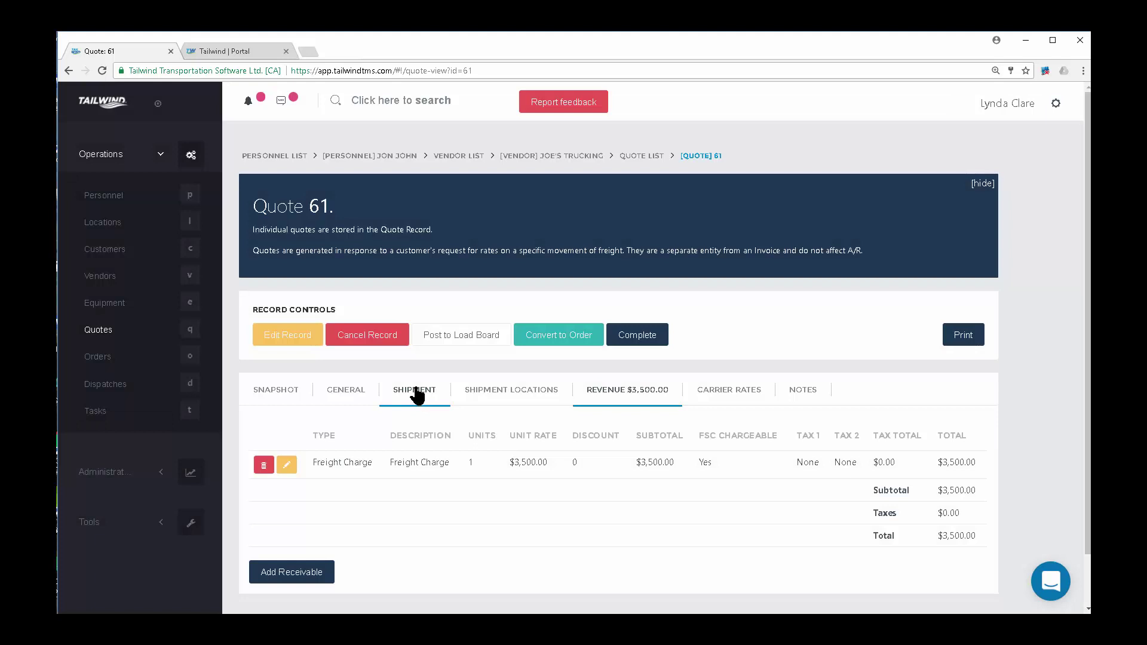
Add a Fuel Surcharge receivable to the quote with units of 0.03 on the 3500 unit rate.
{"action": "left_click", "coordinate": [300, 573]}
{"action": "left_click", "coordinate": [497, 219]}
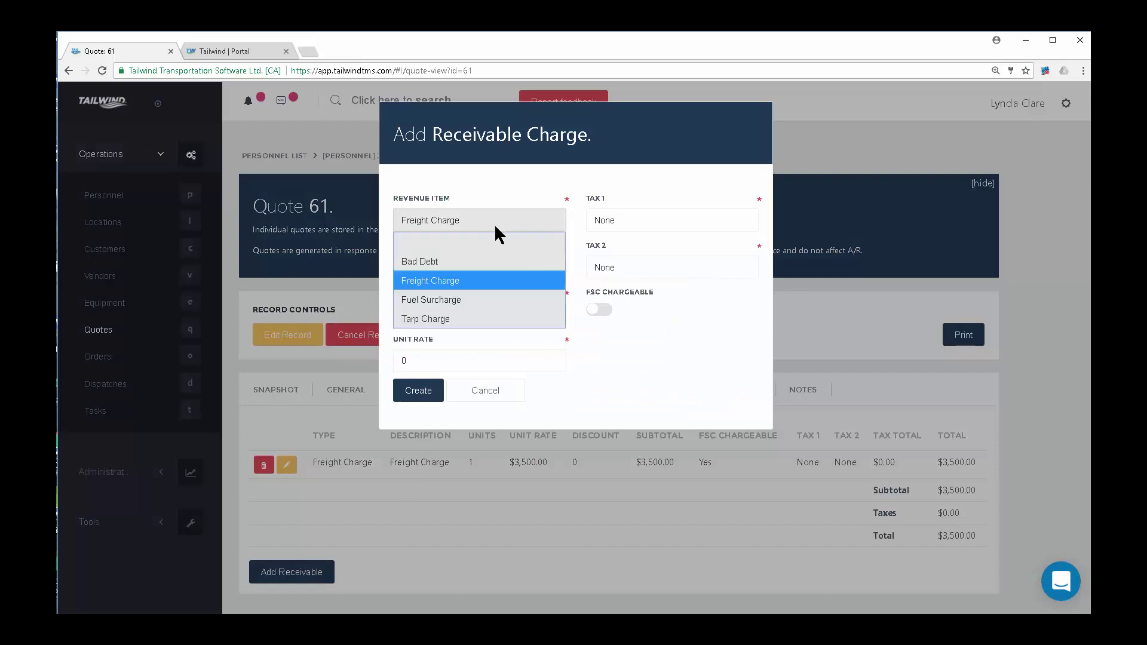
{"action": "left_click", "coordinate": [461, 300]}
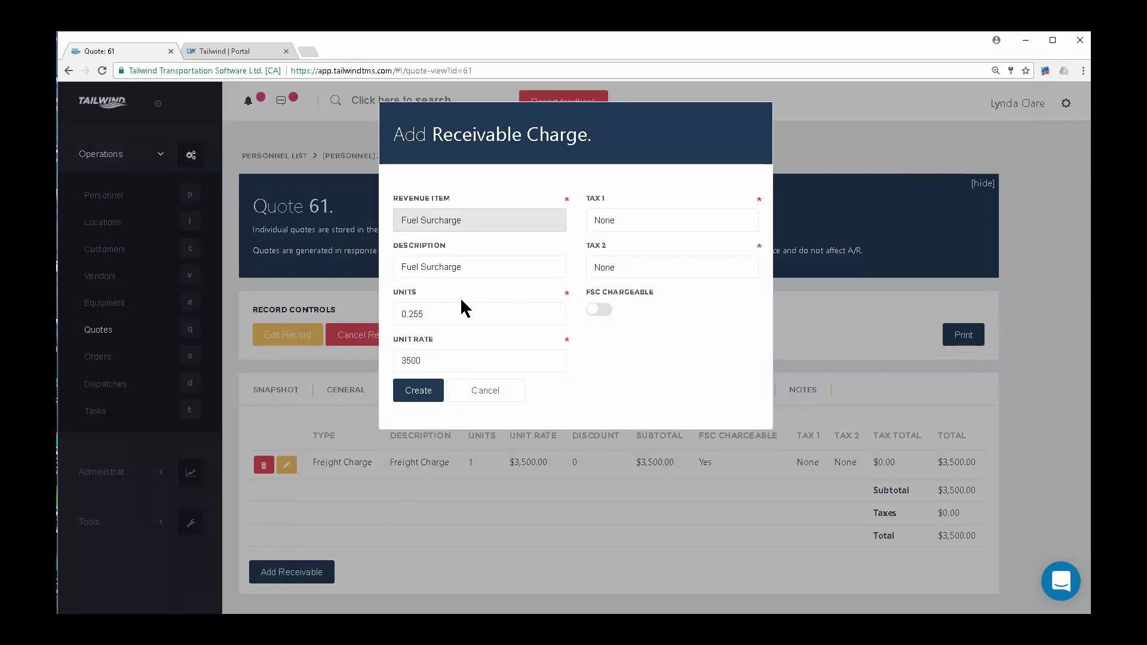
{"action": "double_click", "coordinate": [437, 367]}
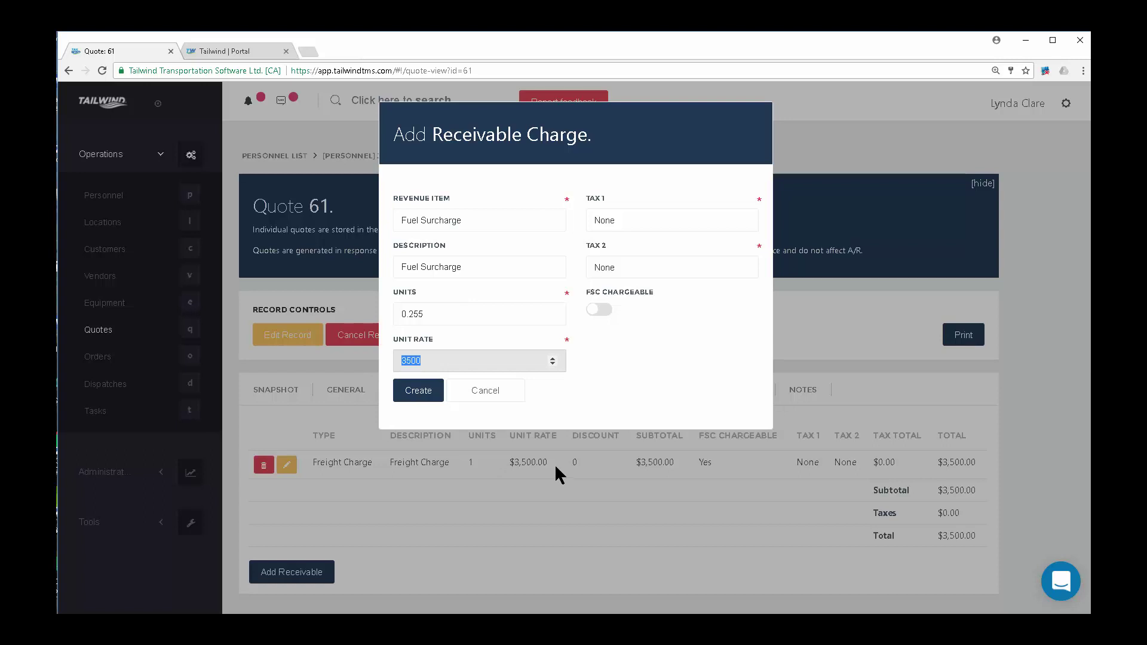
{"action": "double_click", "coordinate": [436, 314]}
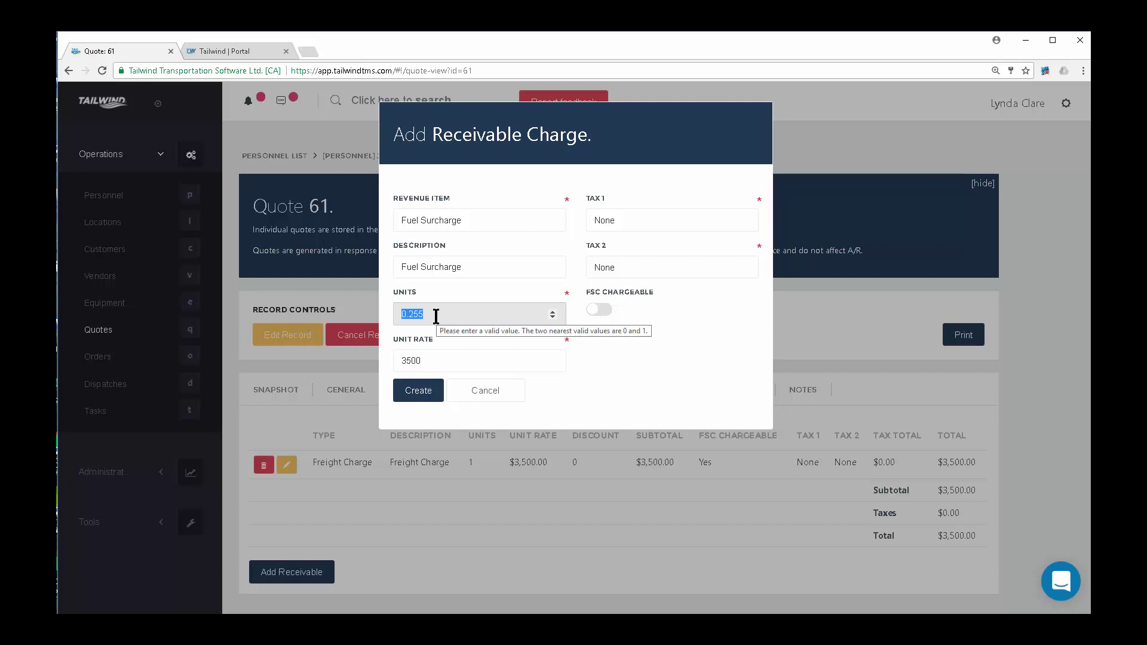
{"action": "type", "text": "0.03"}
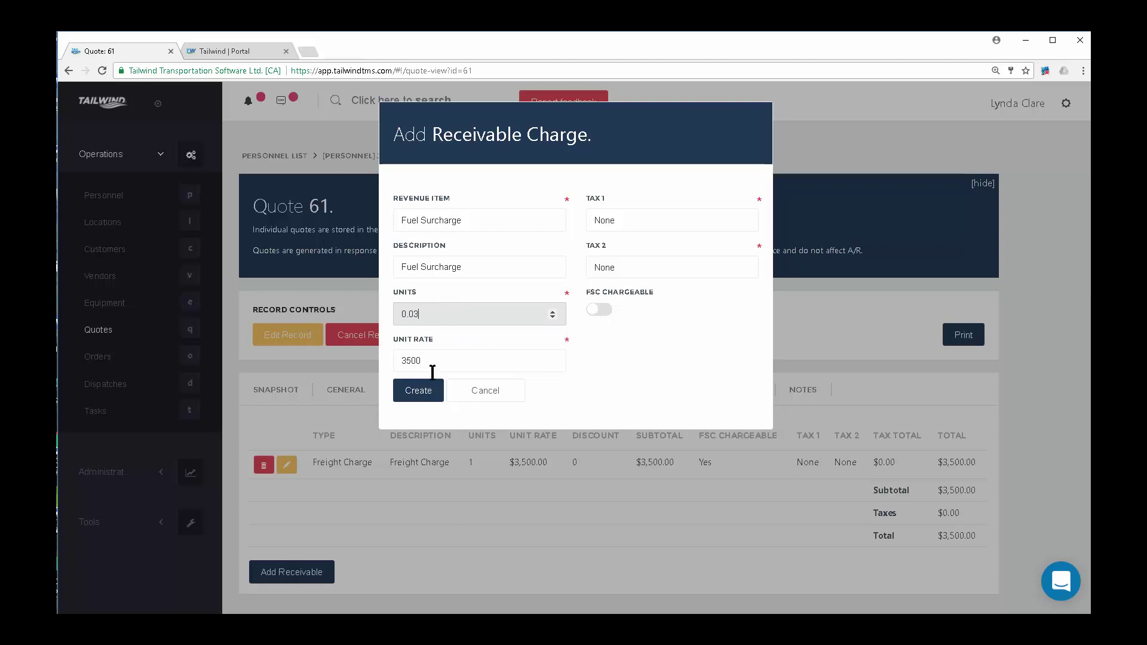
{"action": "left_click", "coordinate": [421, 395]}
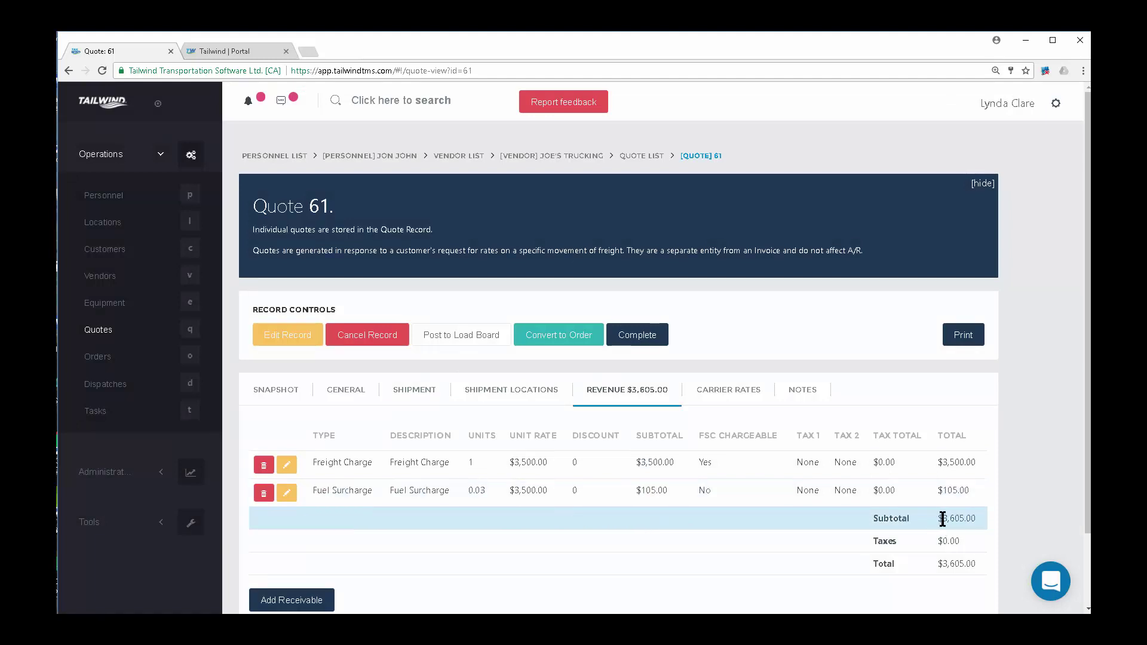
{"action": "left_click_drag", "start_coordinate": [972, 521], "coordinate": [933, 518]}
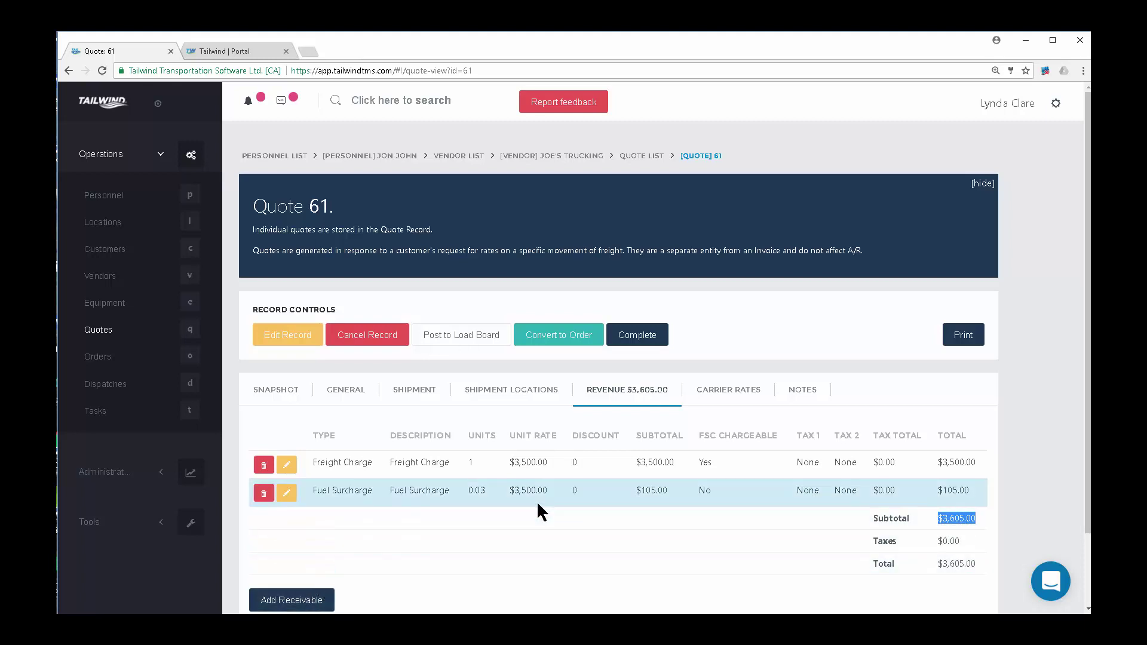
Generate the printable version of the Toys R Us quote and review its company header and contents.
{"action": "left_click", "coordinate": [970, 336]}
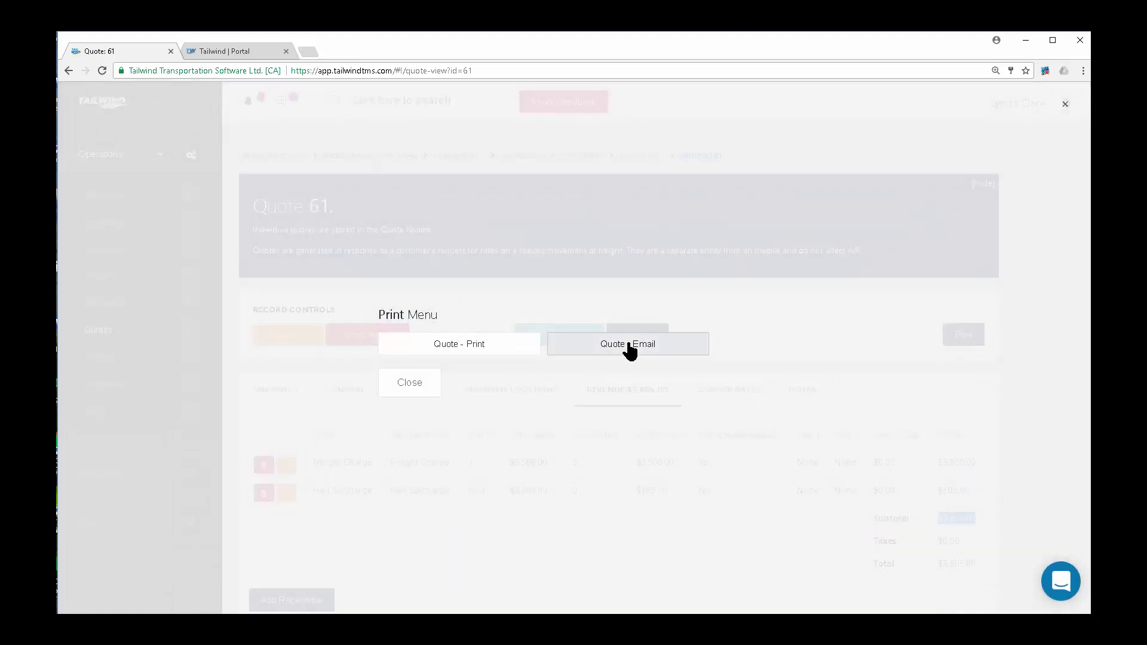
{"action": "left_click", "coordinate": [458, 350]}
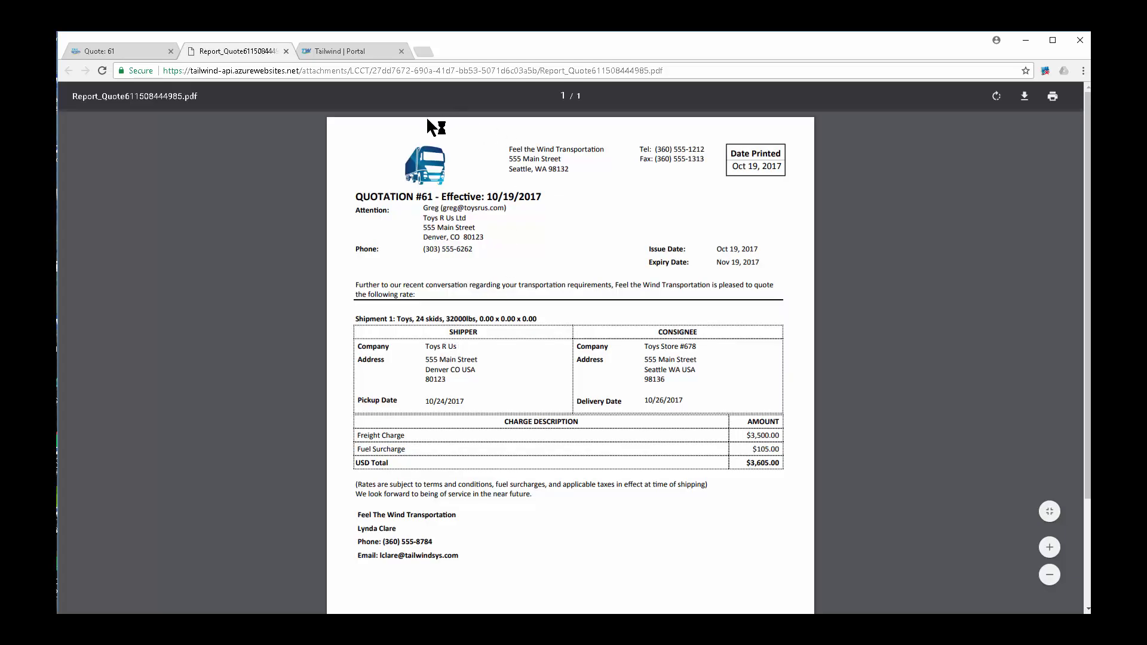
{"action": "left_click_drag", "start_coordinate": [508, 145], "coordinate": [567, 182]}
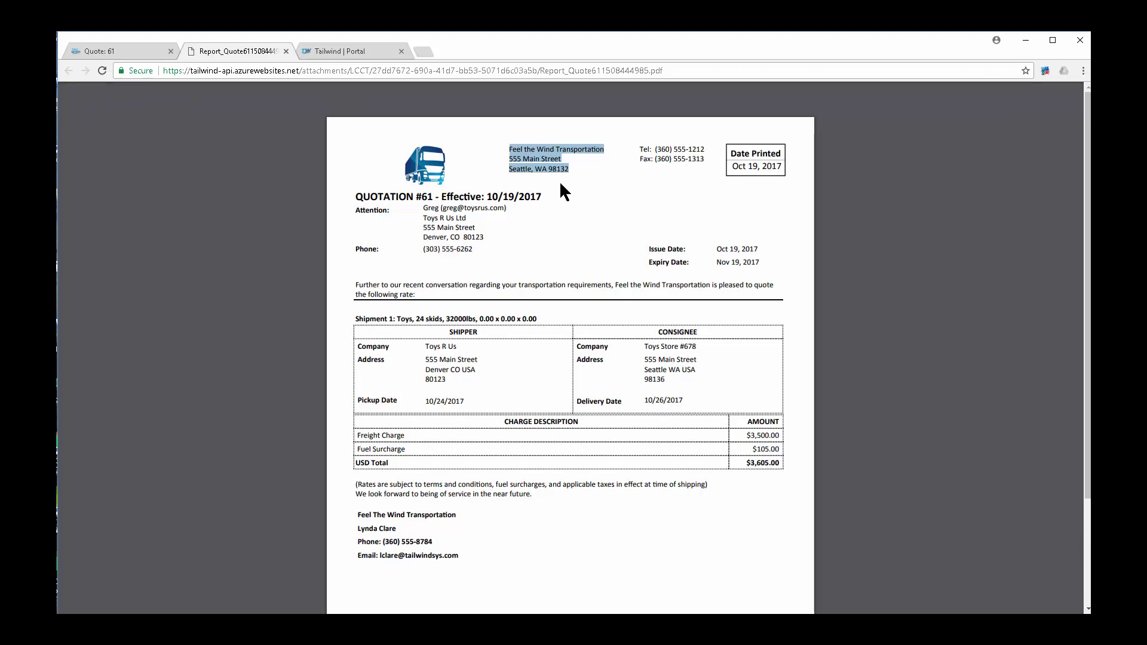
{"action": "scroll", "coordinate": [597, 276], "scroll_direction": "down", "scroll_amount": 1}
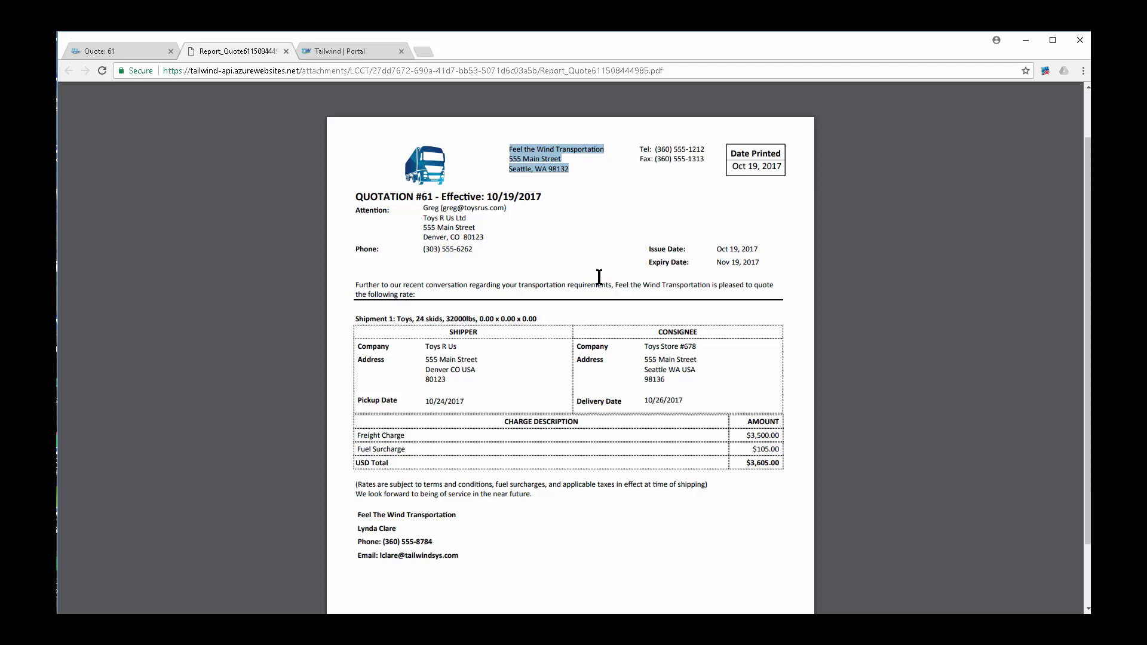
{"action": "scroll", "coordinate": [599, 277], "scroll_direction": "up", "scroll_amount": 1}
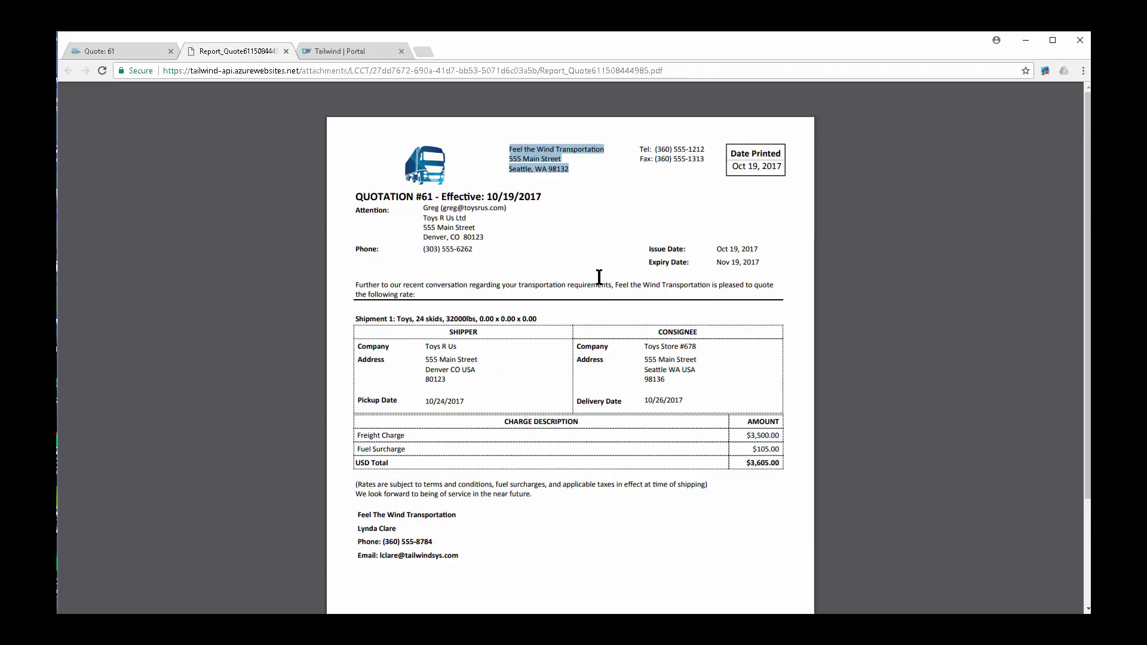
Return from the quote report to the quote record and reopen the new Toys R Us quote from the quote list.
{"action": "left_click", "coordinate": [131, 48]}
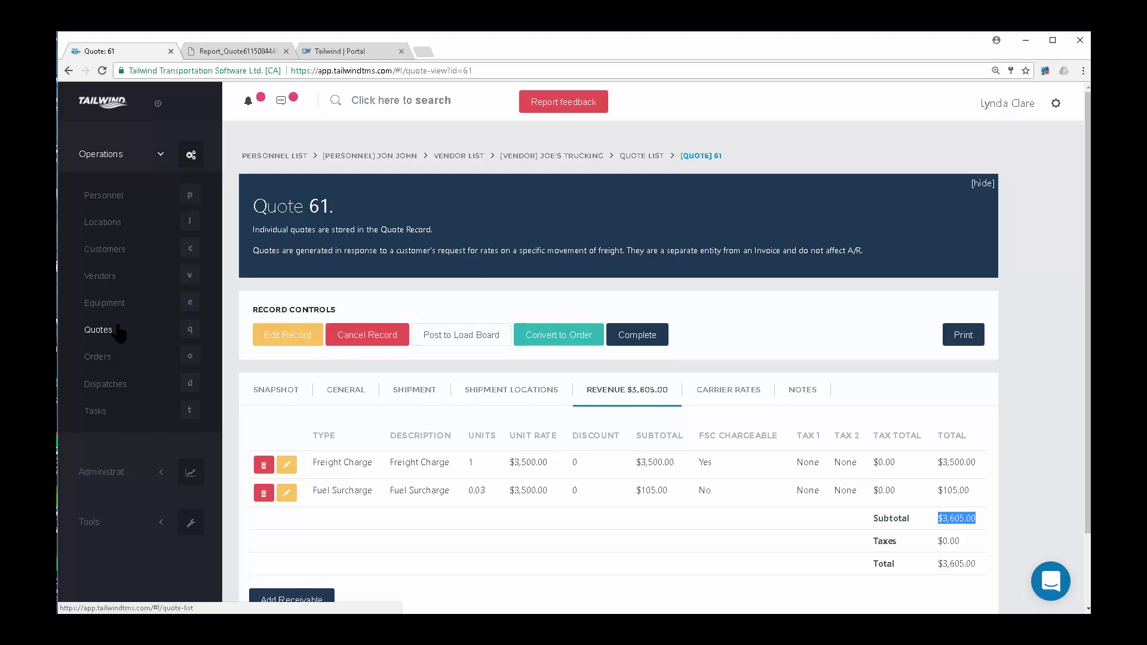
{"action": "left_click_drag", "start_coordinate": [338, 206], "coordinate": [308, 206]}
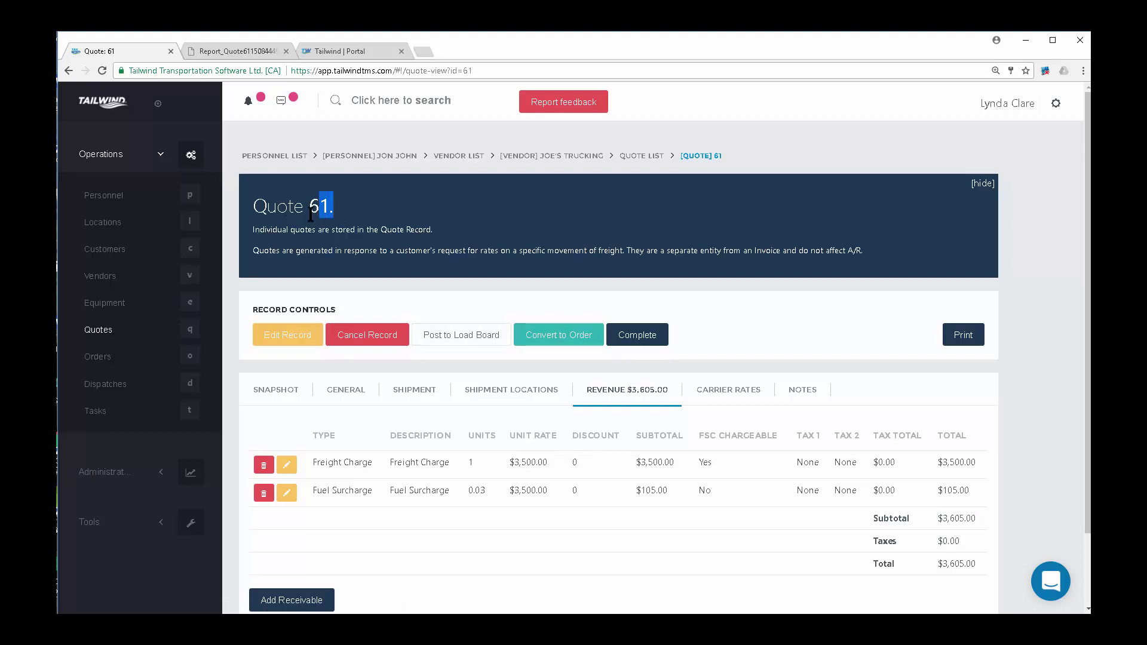
{"action": "left_click", "coordinate": [96, 329]}
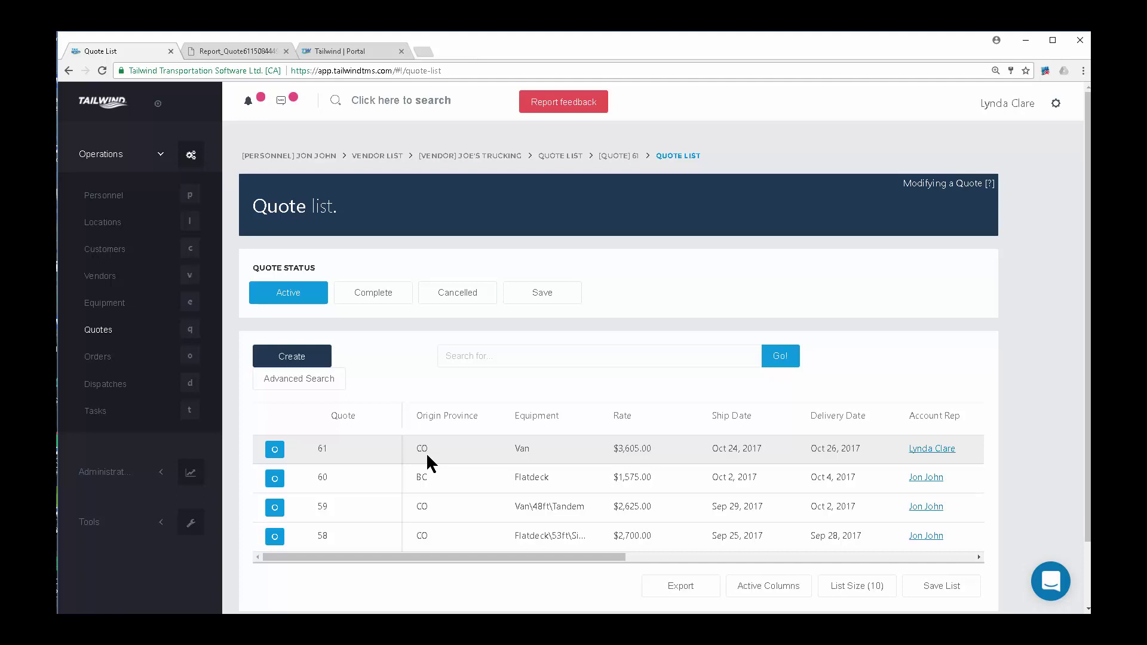
{"action": "left_click", "coordinate": [275, 451]}
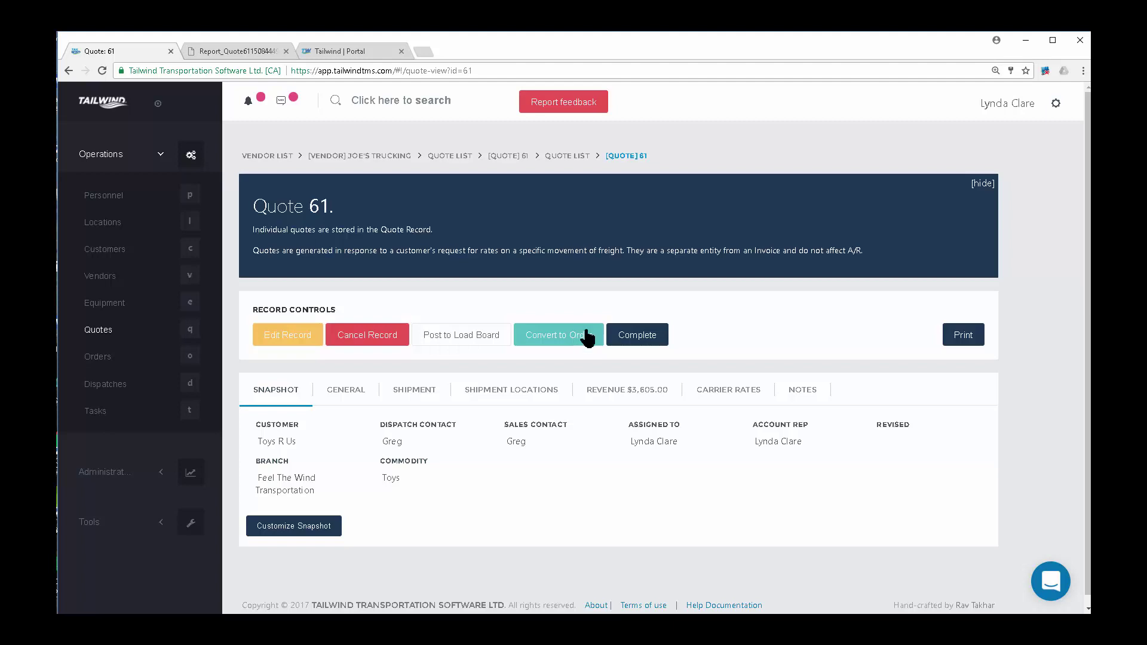
Start a new carrier rate on the quote with 123 Transport as carrier and its first listed contact.
{"action": "left_click", "coordinate": [729, 391]}
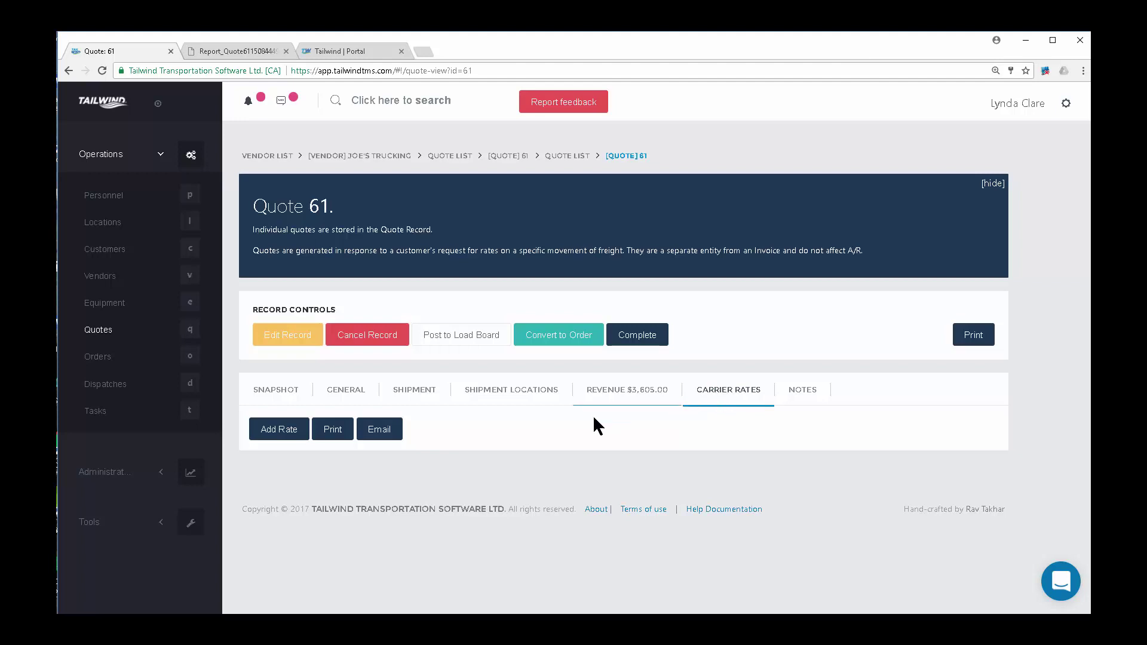
{"action": "left_click", "coordinate": [278, 431]}
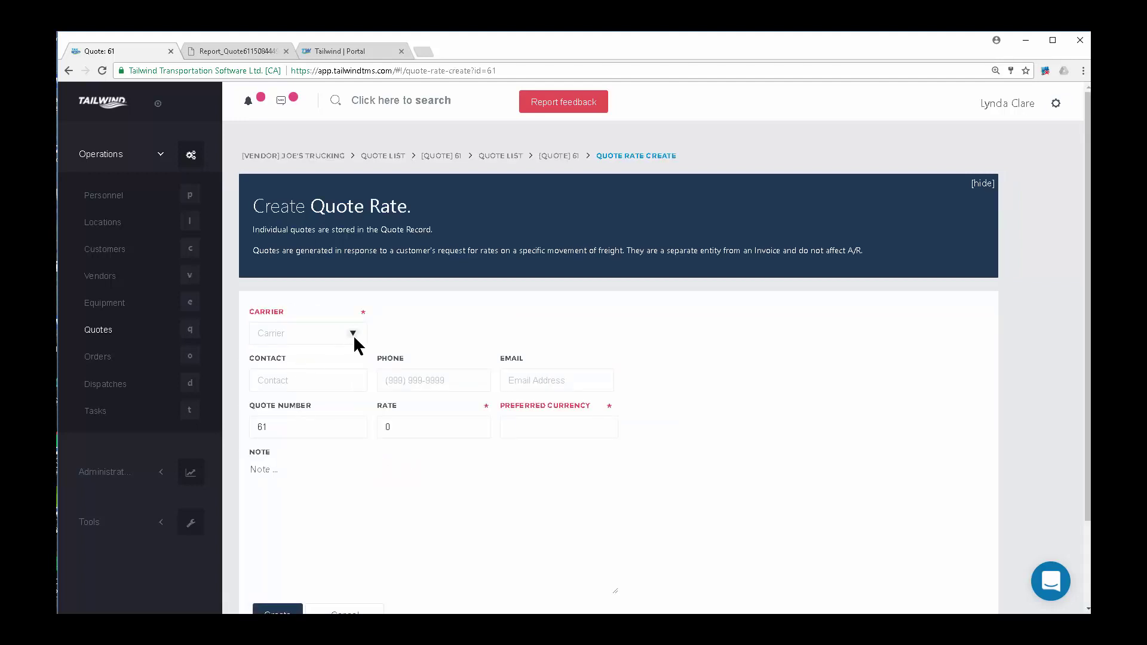
{"action": "left_click", "coordinate": [352, 335]}
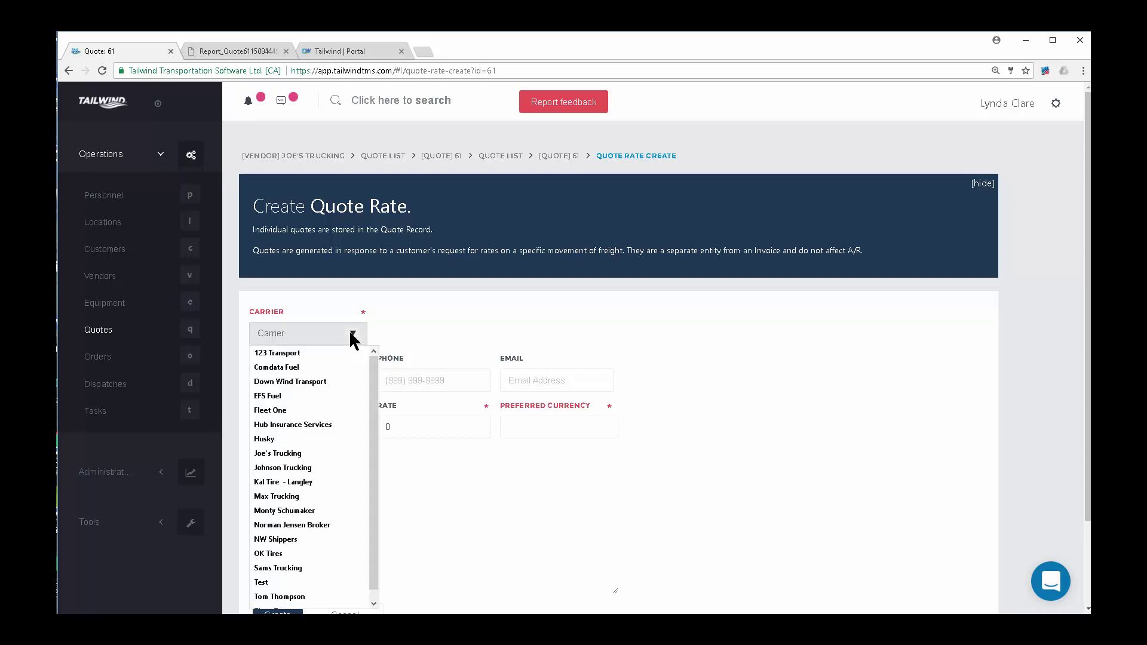
{"action": "left_click", "coordinate": [299, 354]}
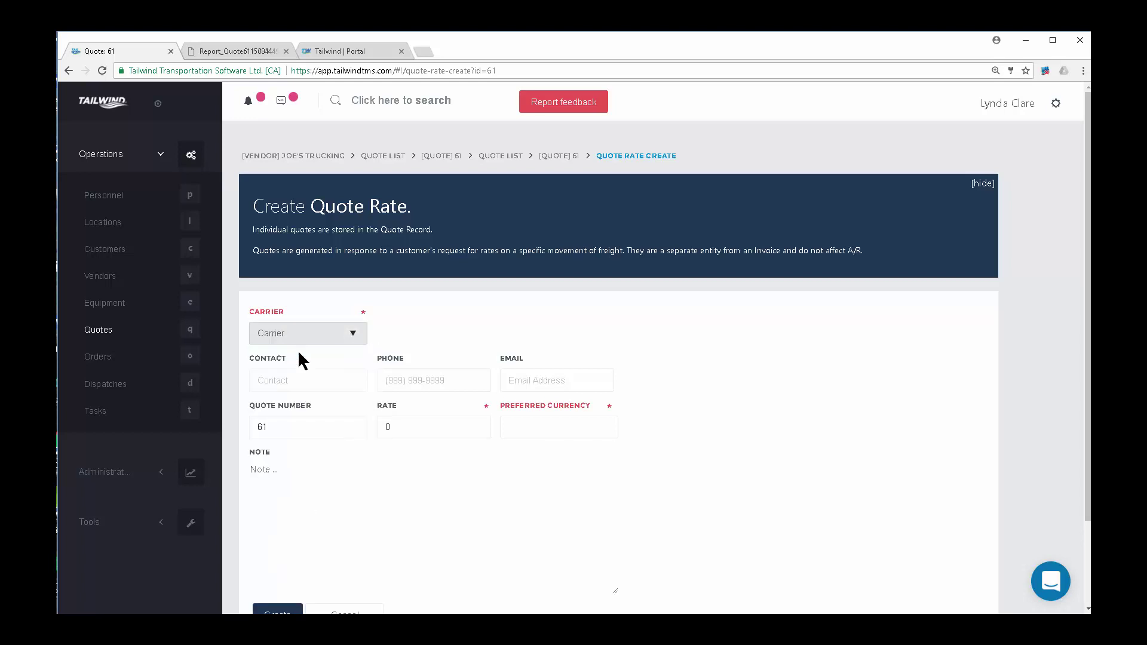
{"action": "left_click", "coordinate": [313, 383]}
{"action": "left_click", "coordinate": [349, 378]}
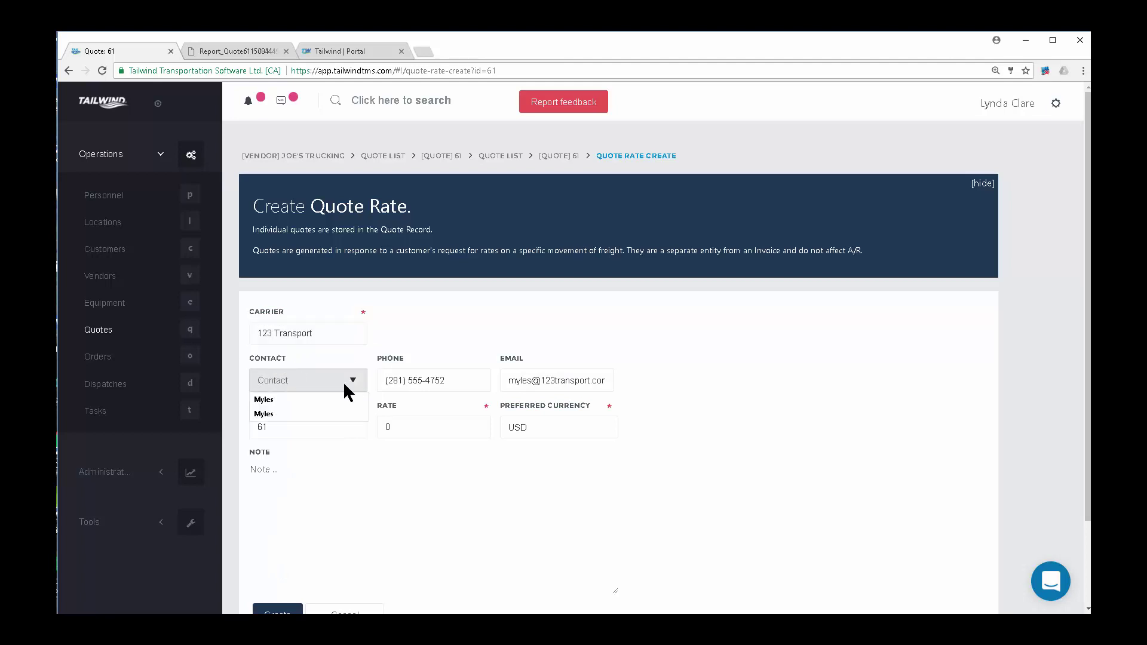
{"action": "left_click", "coordinate": [274, 400]}
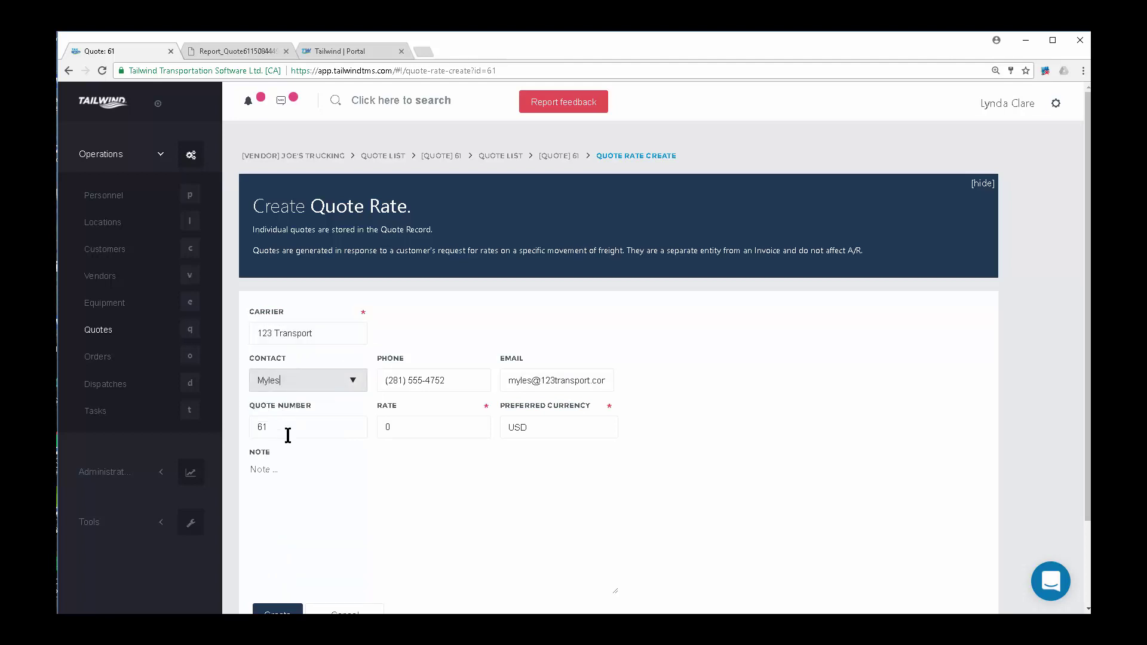
Create the carrier rate with quote number 52, rate 3200.00 and a note that the contact will have equipment in the area next week.
{"action": "left_click", "coordinate": [282, 429]}
{"action": "left_click_drag", "start_coordinate": [282, 428], "coordinate": [226, 431]}
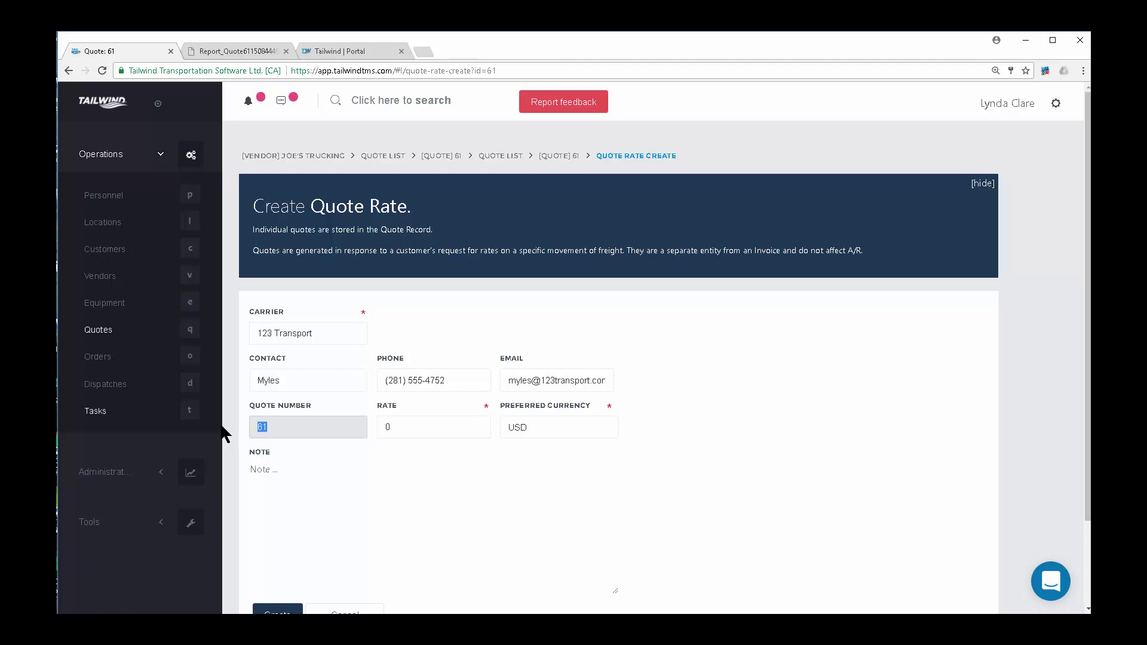
{"action": "type", "text": "52"}
{"action": "key", "text": "Tab"}
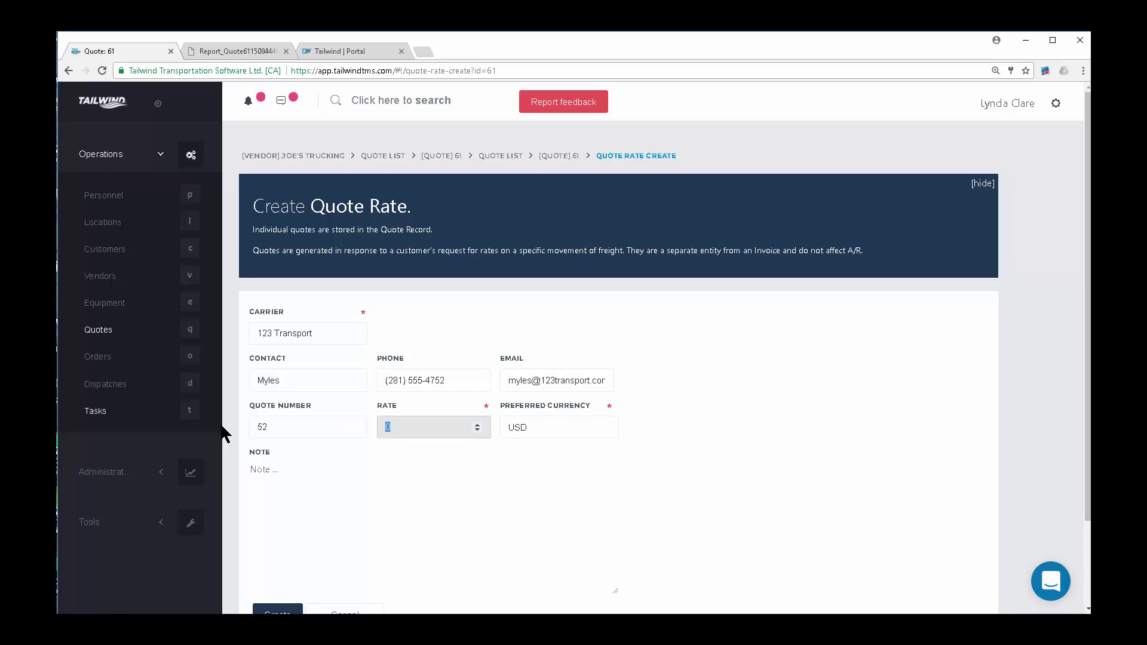
{"action": "type", "text": "3200.00"}
{"action": "left_click", "coordinate": [286, 477]}
{"action": "type", "text": "M"}
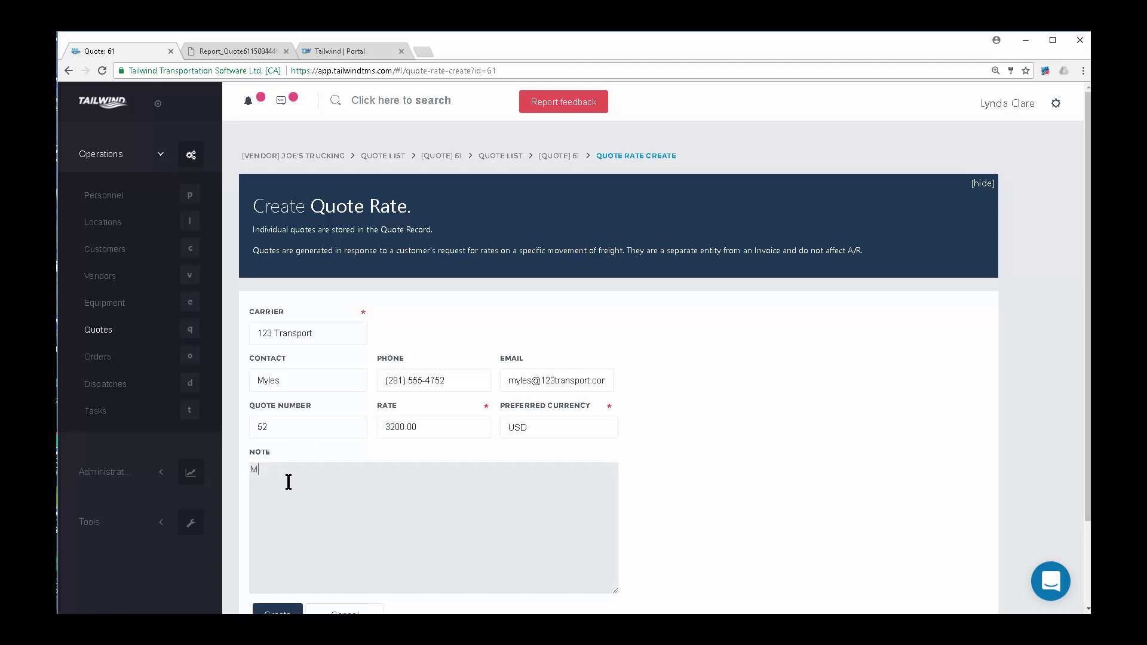
{"action": "type", "text": "yles will have equipment in the area next week"}
{"action": "scroll", "coordinate": [324, 522], "scroll_direction": "down", "scroll_amount": 2}
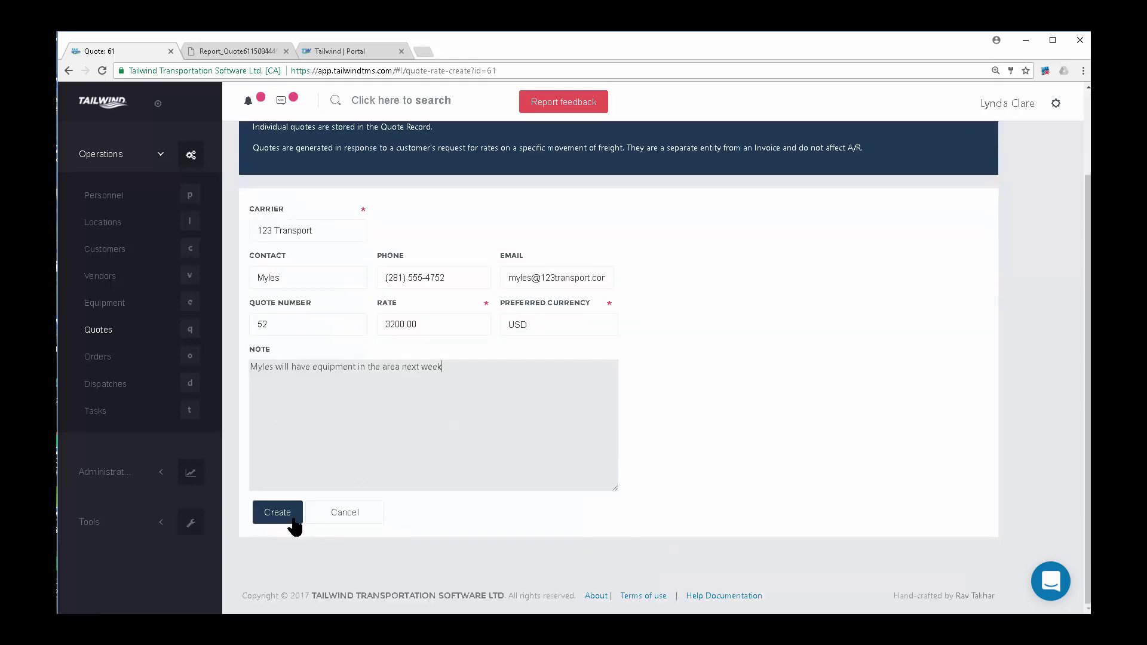
{"action": "left_click", "coordinate": [277, 513]}
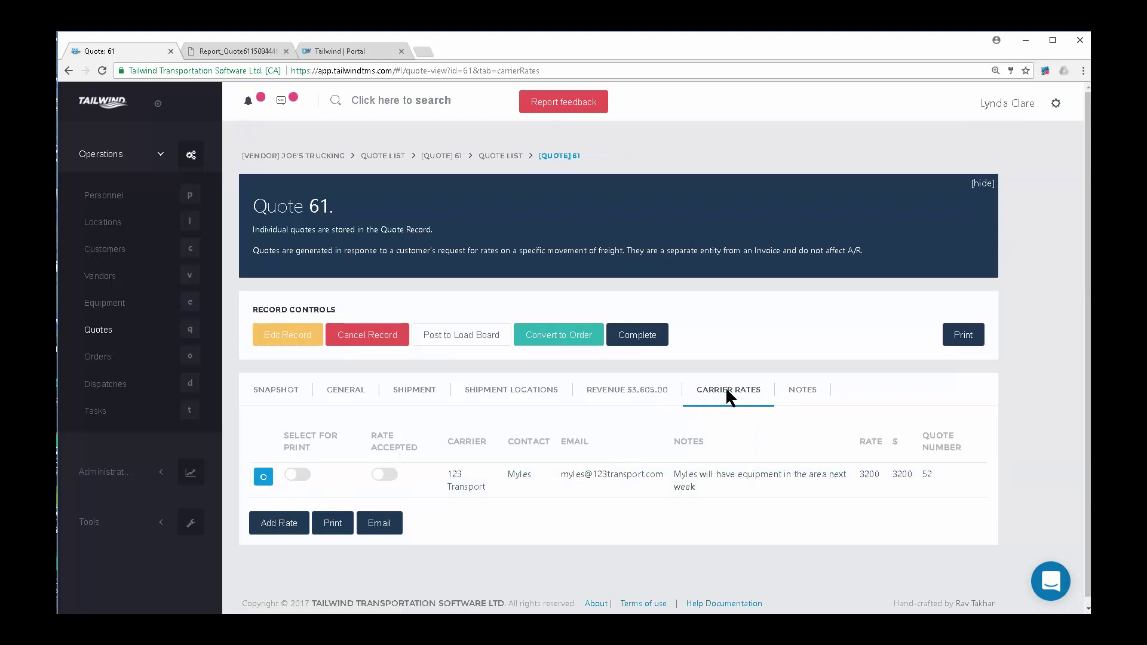
Open a blank internal note from the quote's notes and examine its fields and creation options.
{"action": "left_click", "coordinate": [806, 391]}
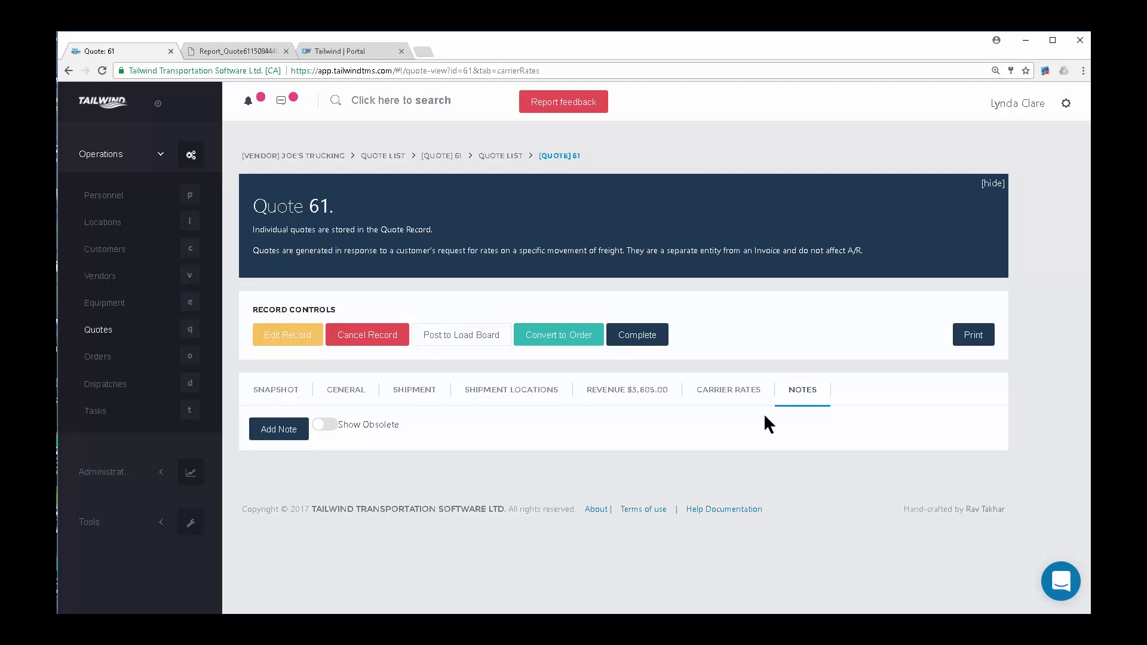
{"action": "left_click", "coordinate": [273, 429]}
{"action": "scroll", "coordinate": [442, 425], "scroll_direction": "down", "scroll_amount": 2}
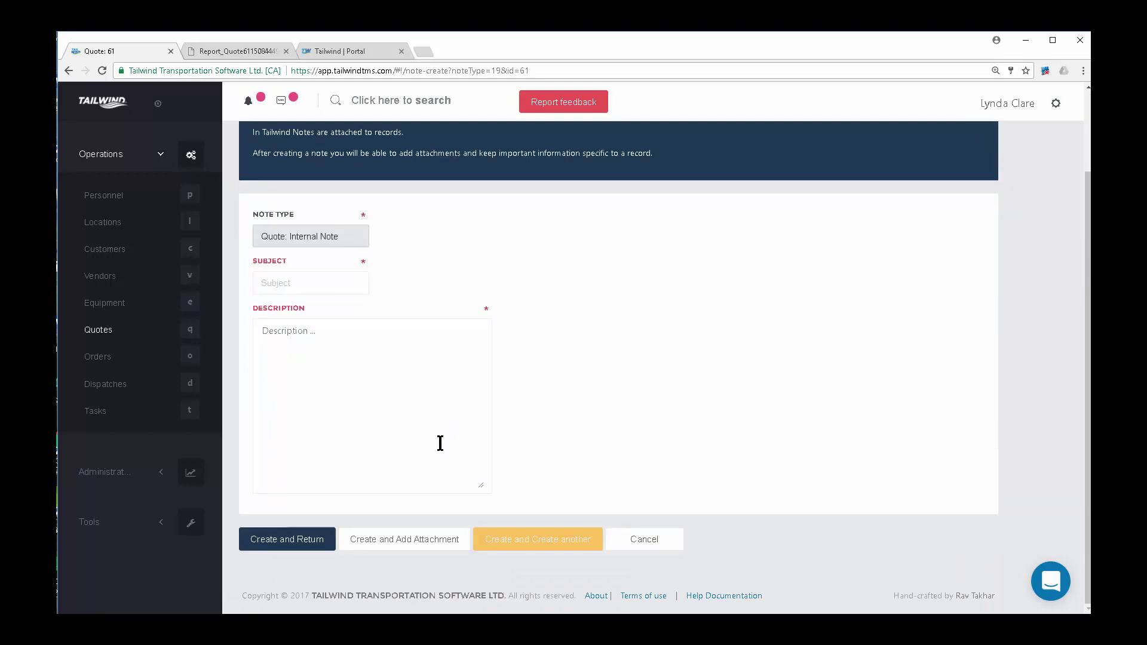
{"action": "left_click", "coordinate": [398, 541]}
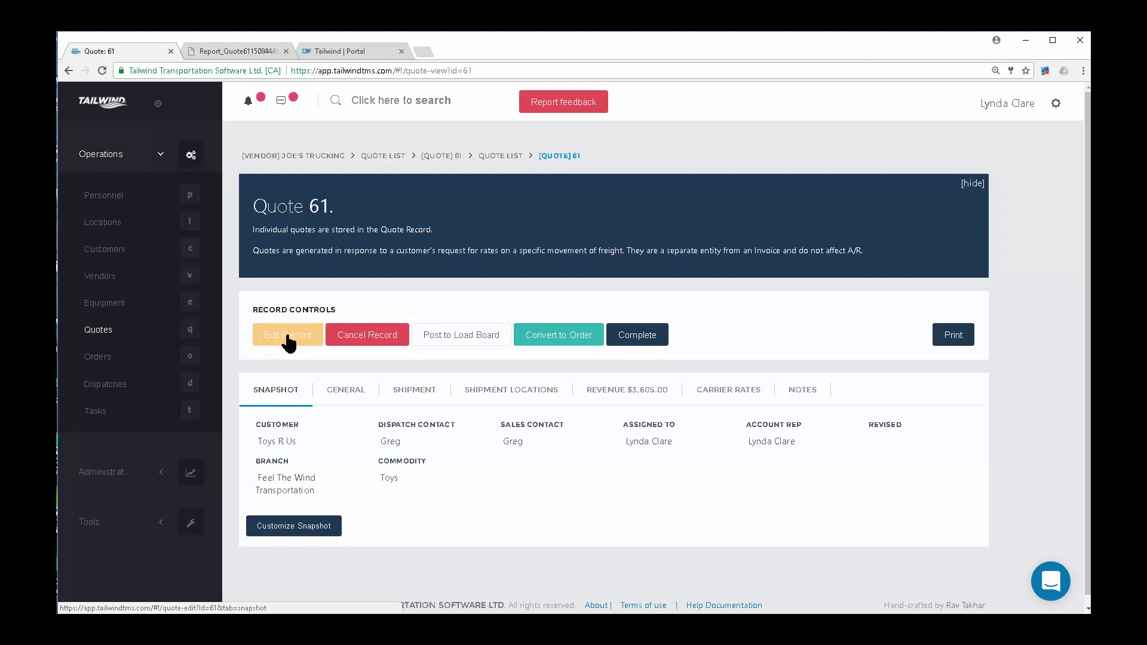
Open the order list and review its columns and the active column settings.
{"action": "left_click", "coordinate": [101, 357]}
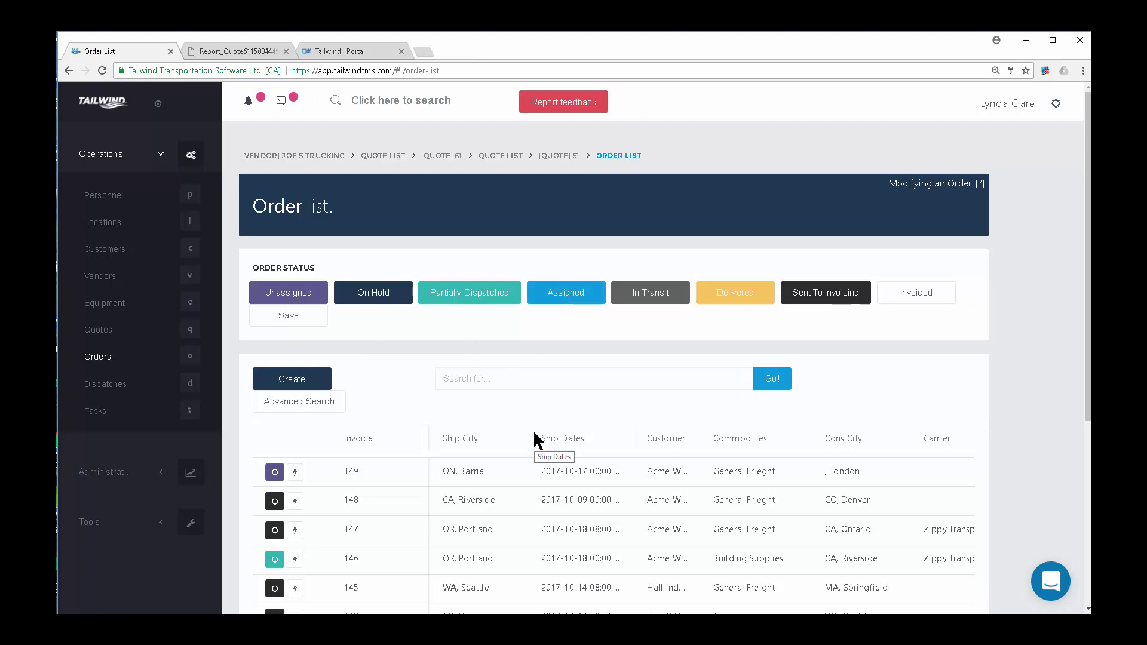
{"action": "scroll", "coordinate": [639, 526], "scroll_direction": "down", "scroll_amount": 2}
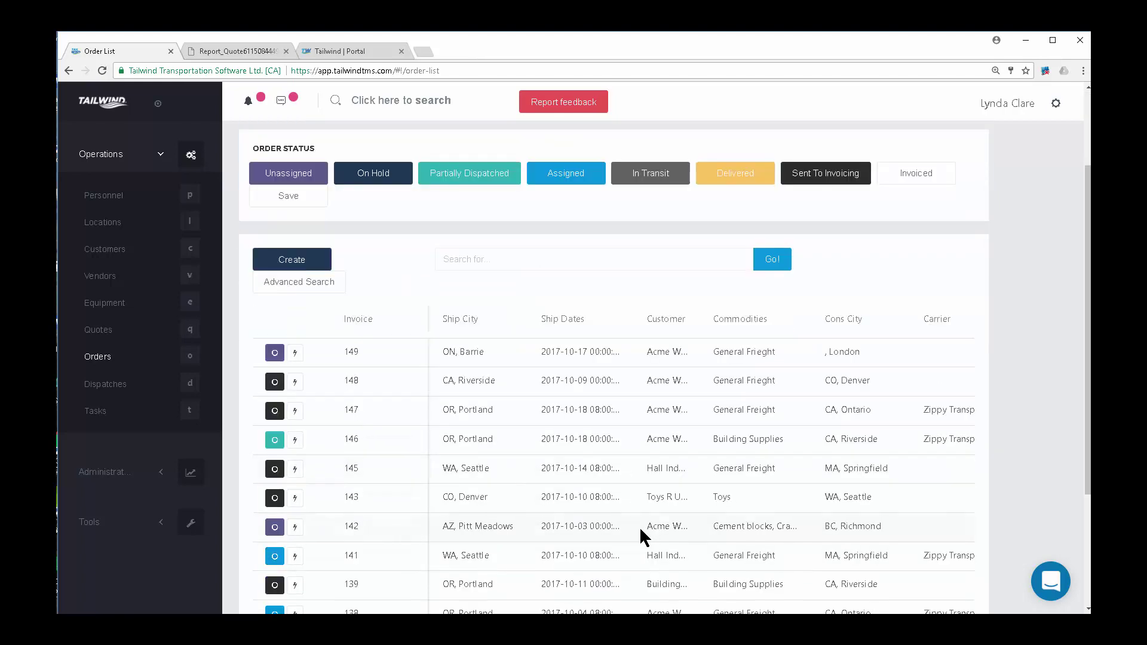
{"action": "scroll", "coordinate": [639, 526], "scroll_direction": "down", "scroll_amount": 2}
{"action": "left_click_drag", "start_coordinate": [525, 514], "coordinate": [590, 525]}
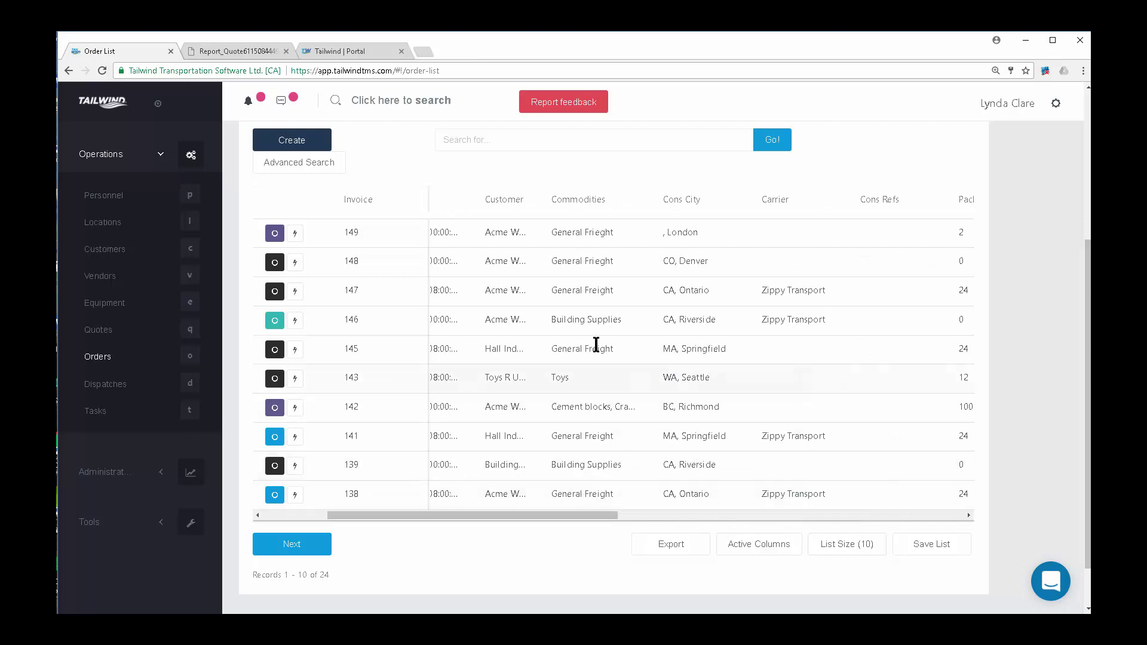
{"action": "left_click_drag", "start_coordinate": [596, 515], "coordinate": [532, 514]}
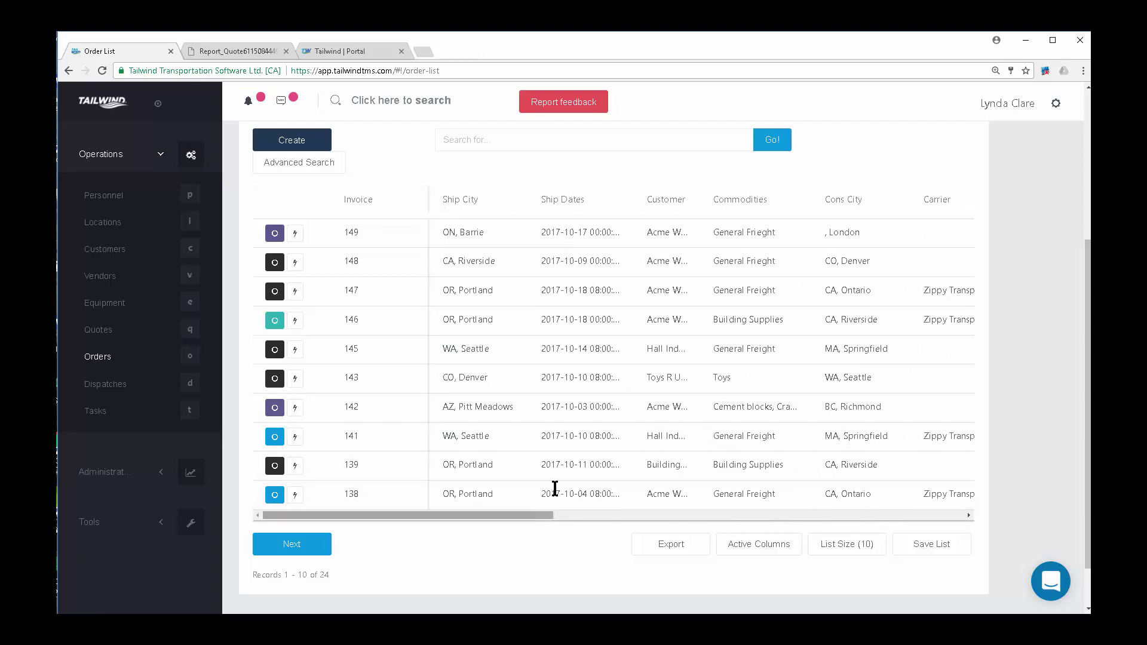
{"action": "left_click", "coordinate": [776, 545]}
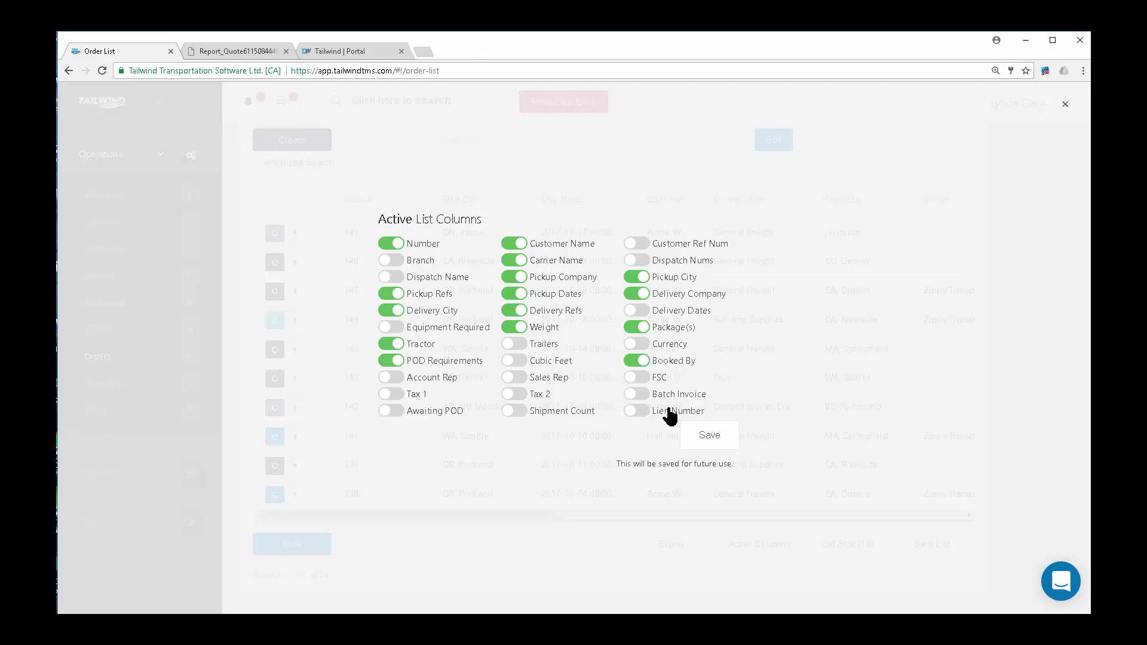
{"action": "left_click", "coordinate": [717, 443]}
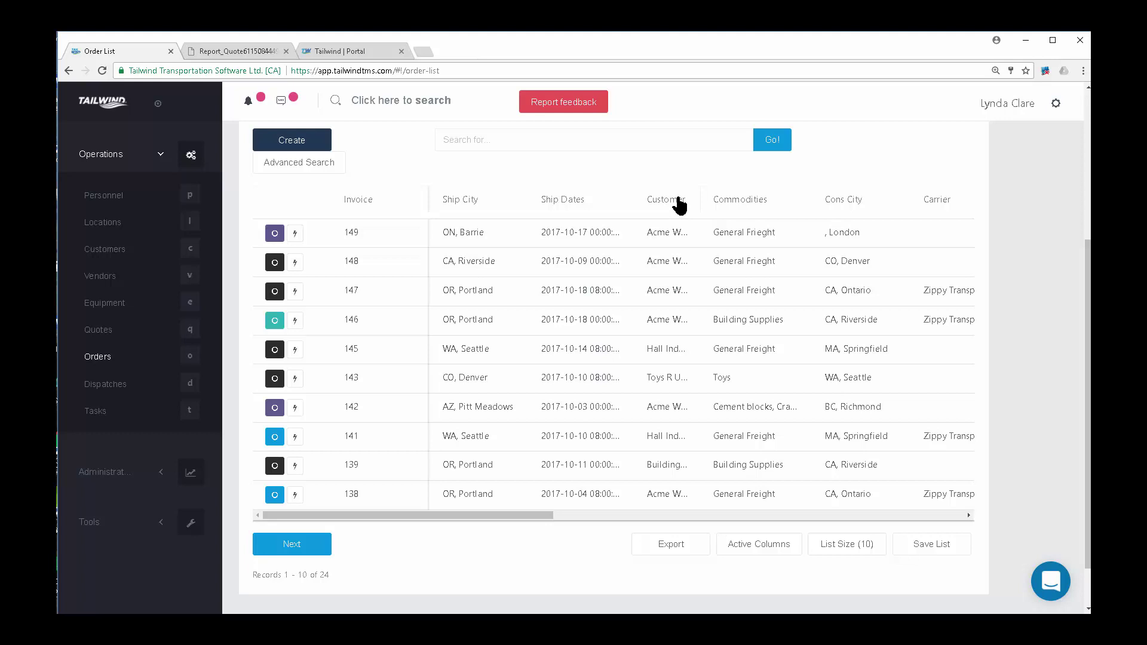
Move the order list's Customer column directly after Invoice, widen it to fit full company names, and save the list.
{"action": "left_click_drag", "start_coordinate": [679, 206], "coordinate": [442, 200]}
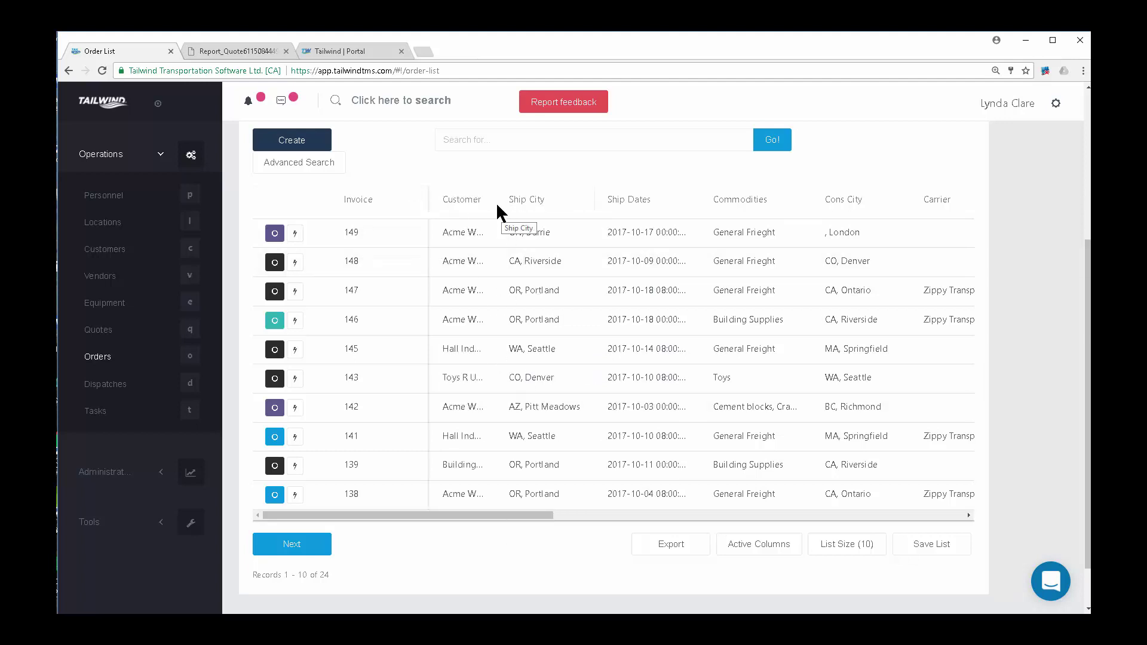
{"action": "left_click_drag", "start_coordinate": [497, 206], "coordinate": [577, 215]}
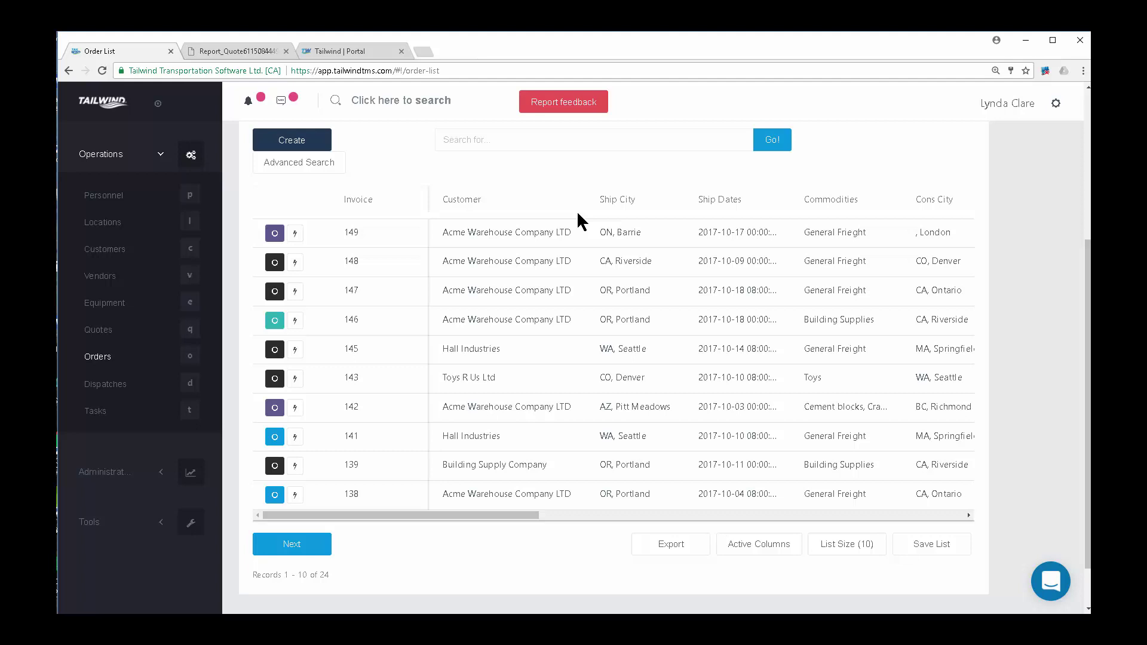
{"action": "left_click", "coordinate": [910, 545]}
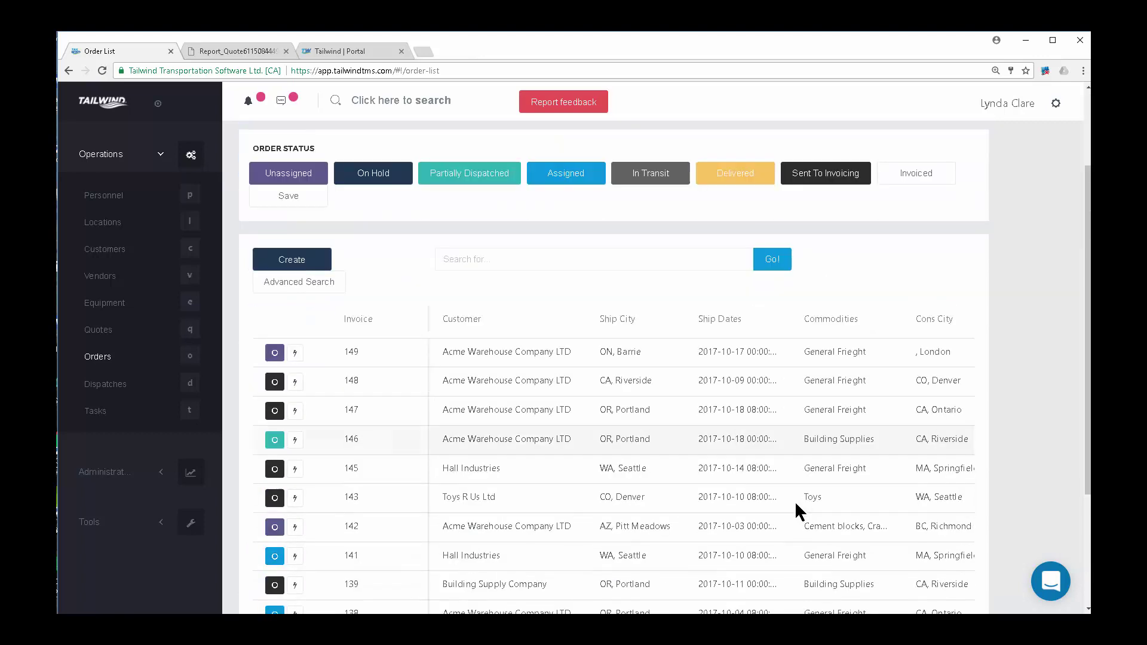
Sort the order list by customer name in ascending order and look through the sorted orders.
{"action": "left_click", "coordinate": [468, 326]}
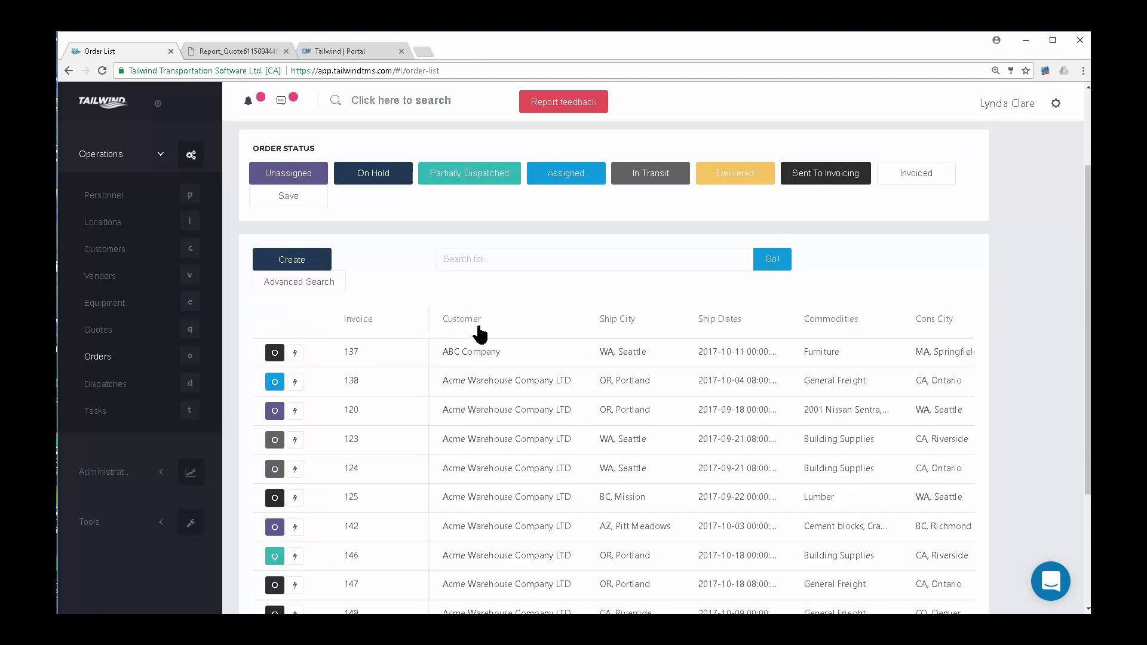
{"action": "scroll", "coordinate": [515, 487], "scroll_direction": "down", "scroll_amount": 3}
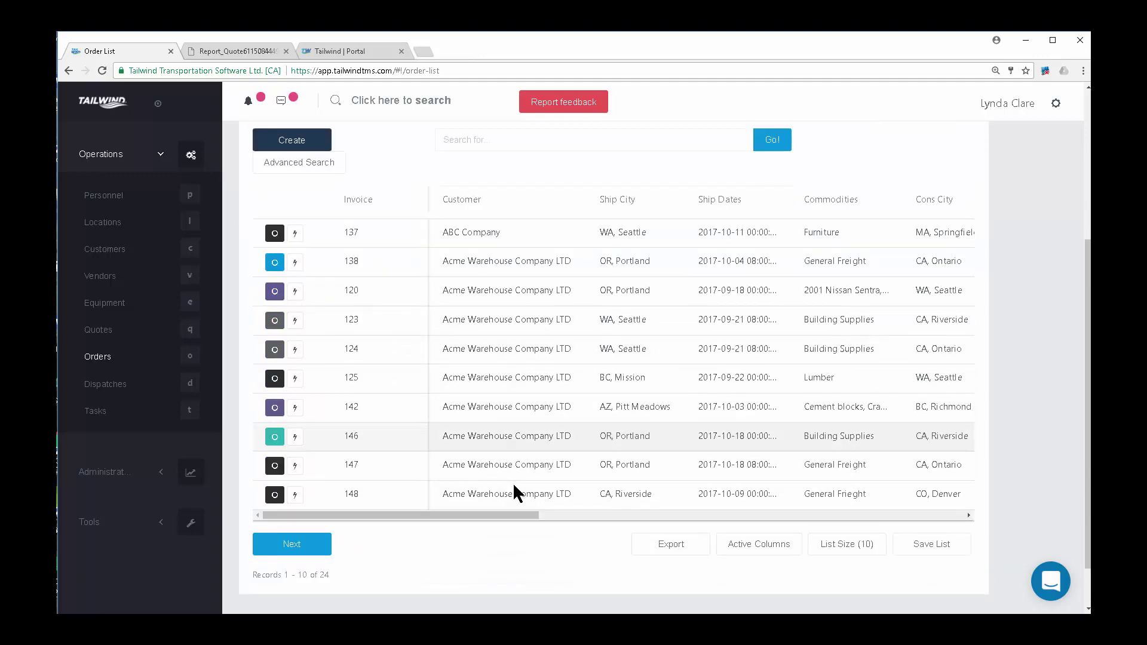
{"action": "scroll", "coordinate": [513, 482], "scroll_direction": "up", "scroll_amount": 1}
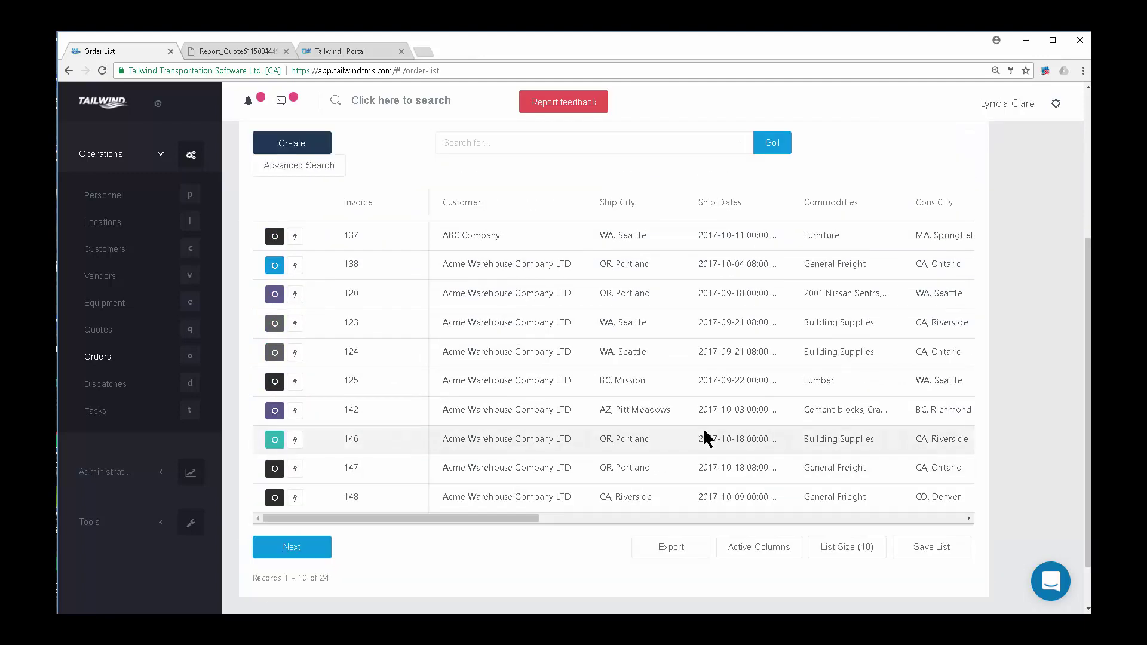
Sort the order list by ship date in ascending order.
{"action": "left_click", "coordinate": [727, 205]}
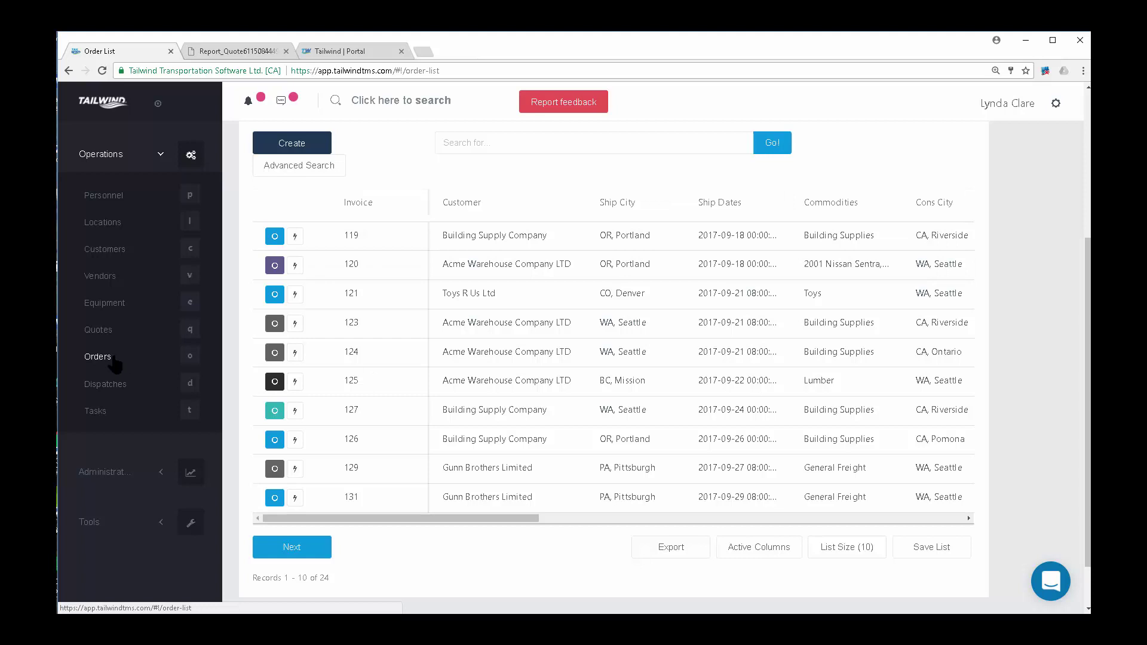
Create a new order for customer BlueLine under the Feel The Wind Transportation branch.
{"action": "left_click", "coordinate": [299, 144]}
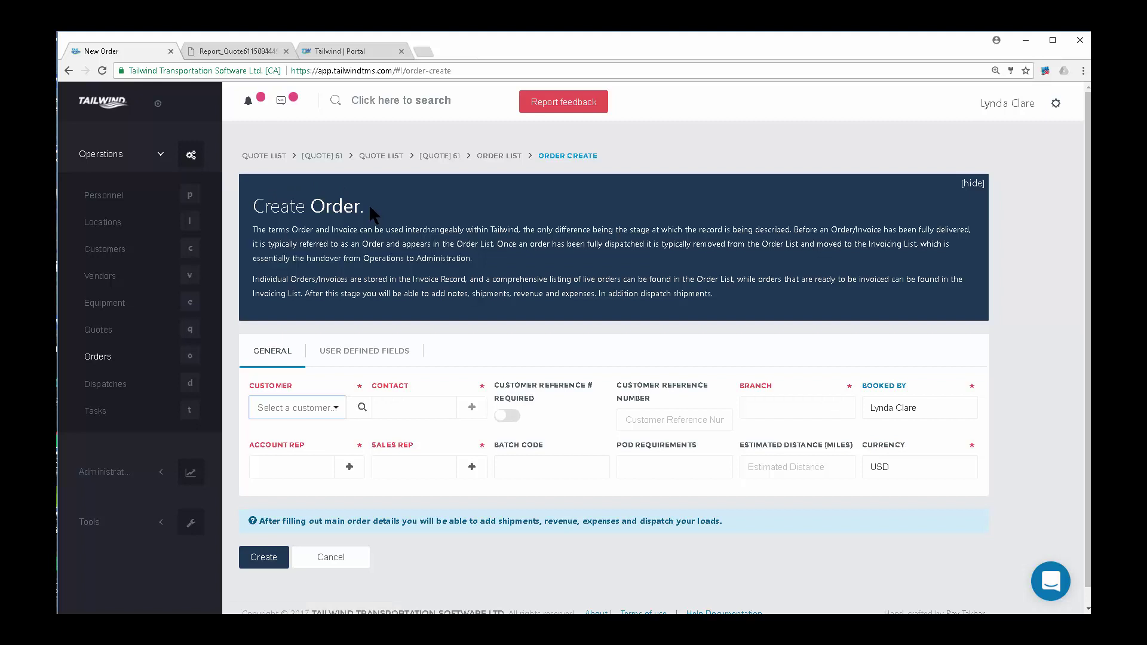
{"action": "left_click", "coordinate": [334, 409]}
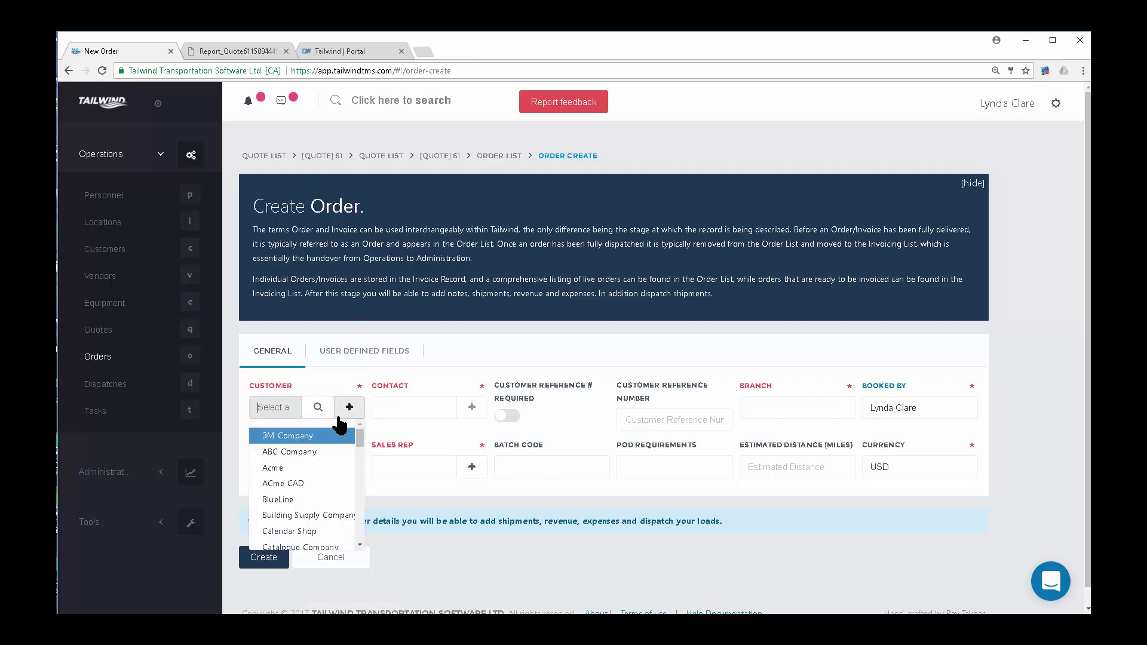
{"action": "left_click", "coordinate": [312, 504]}
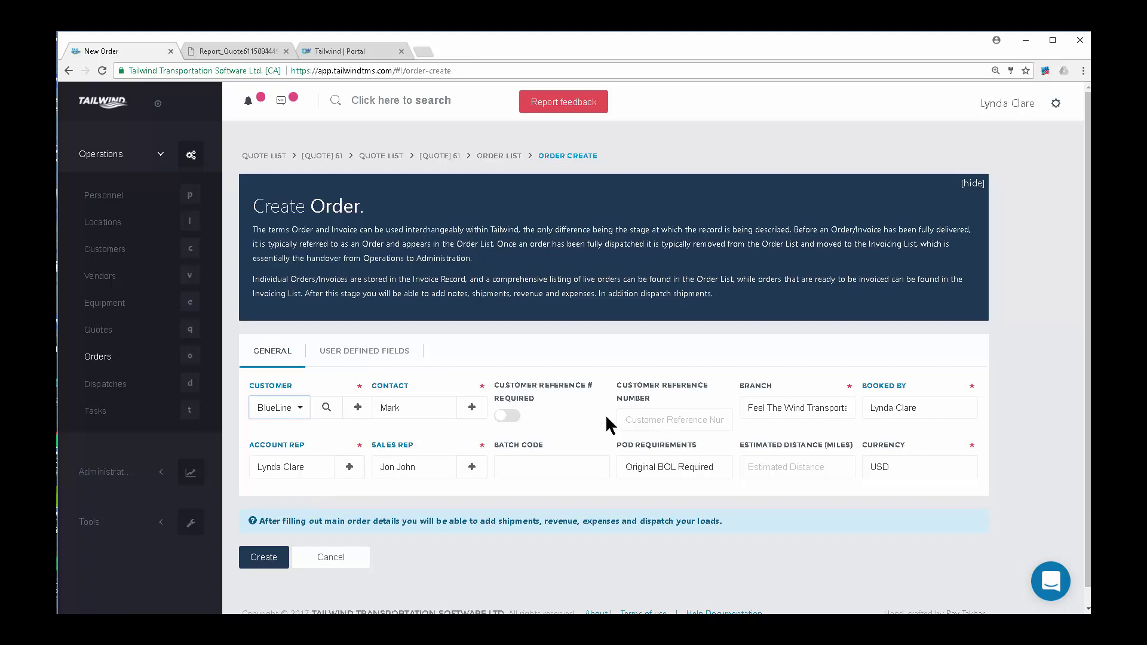
{"action": "left_click", "coordinate": [638, 420]}
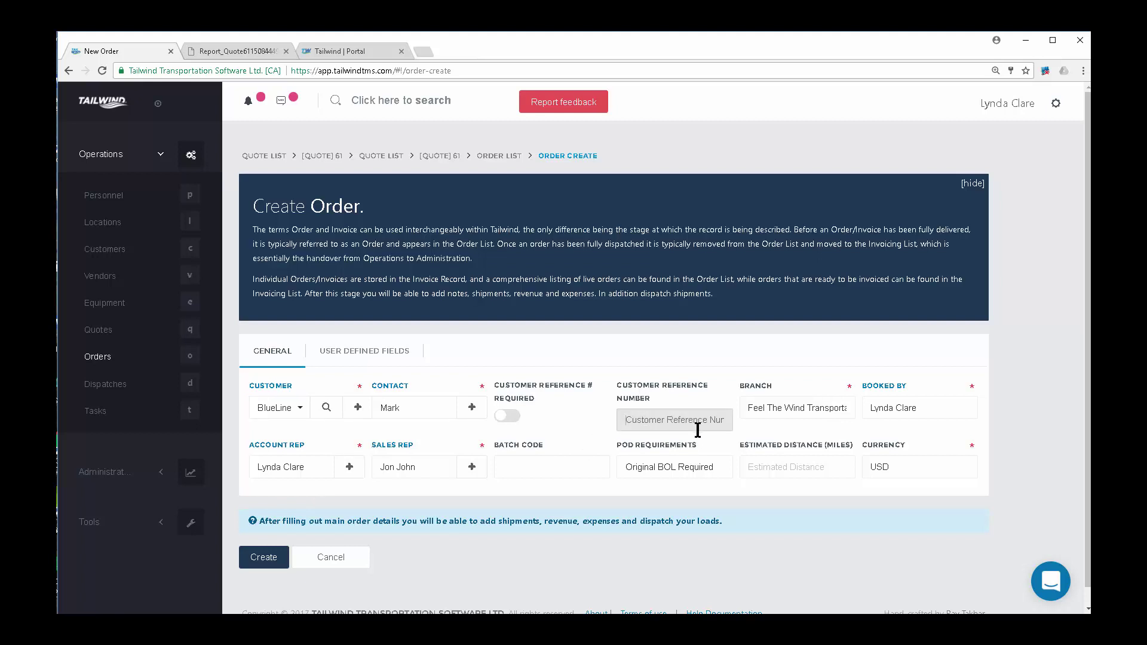
{"action": "left_click", "coordinate": [821, 408]}
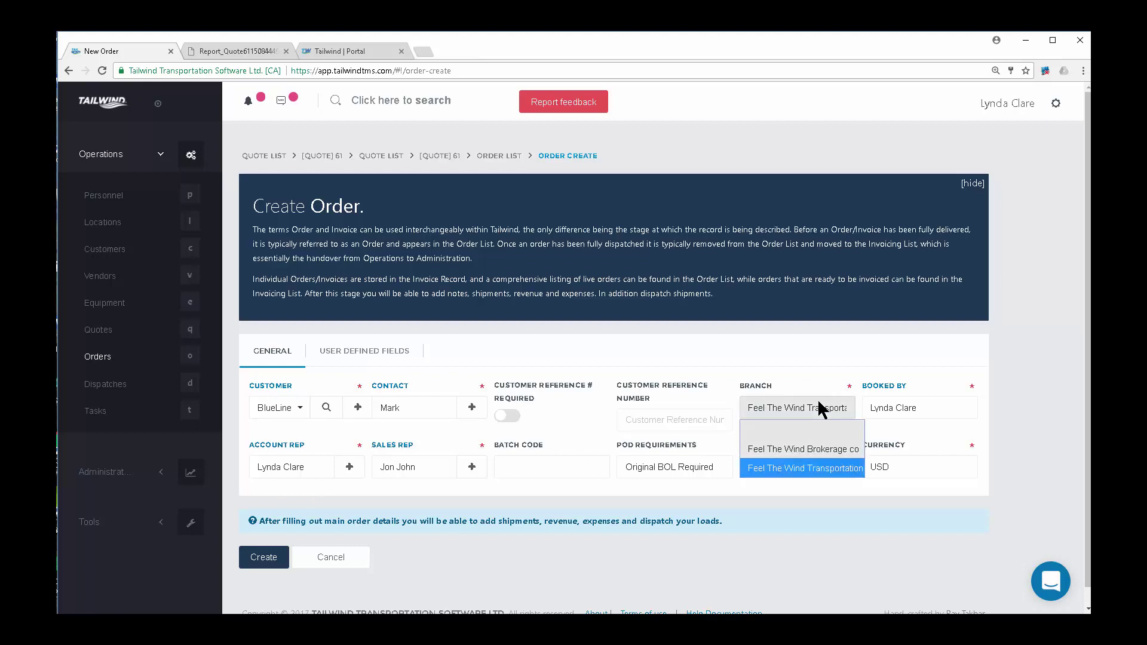
{"action": "left_click", "coordinate": [831, 468]}
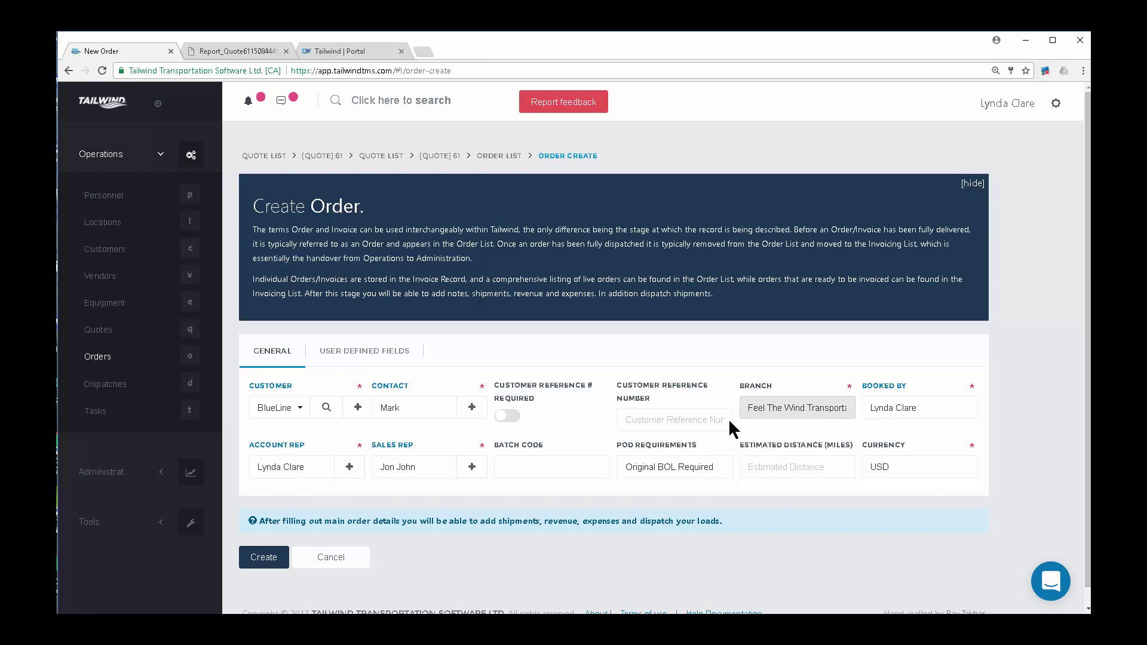
{"action": "left_click", "coordinate": [265, 557]}
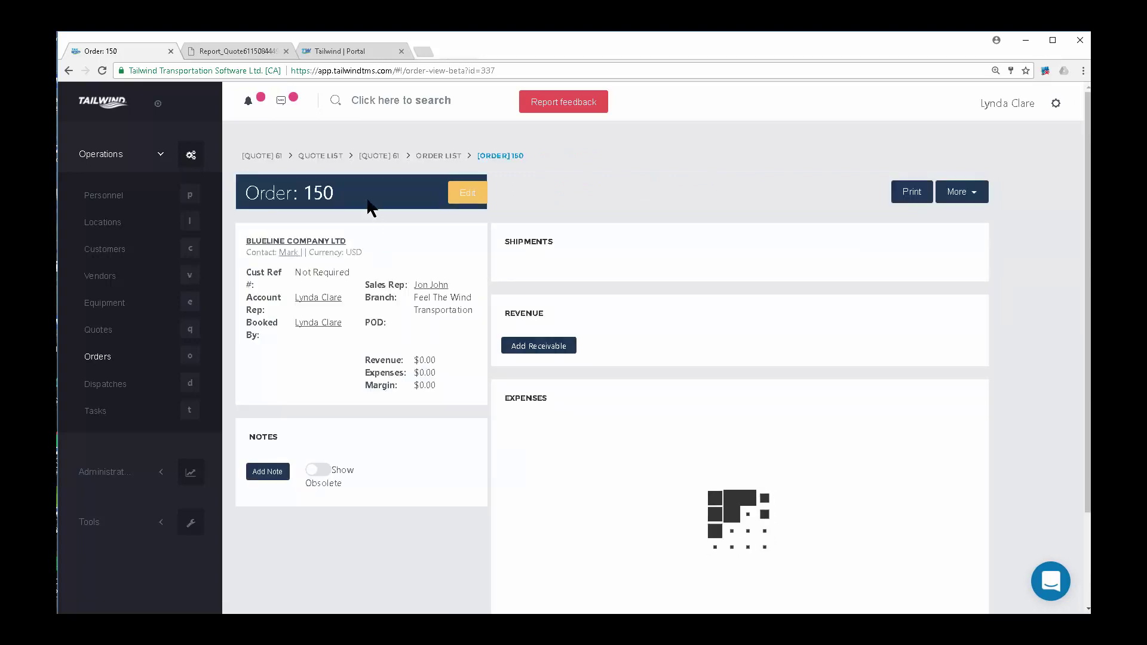
{"action": "left_click_drag", "start_coordinate": [341, 192], "coordinate": [305, 193]}
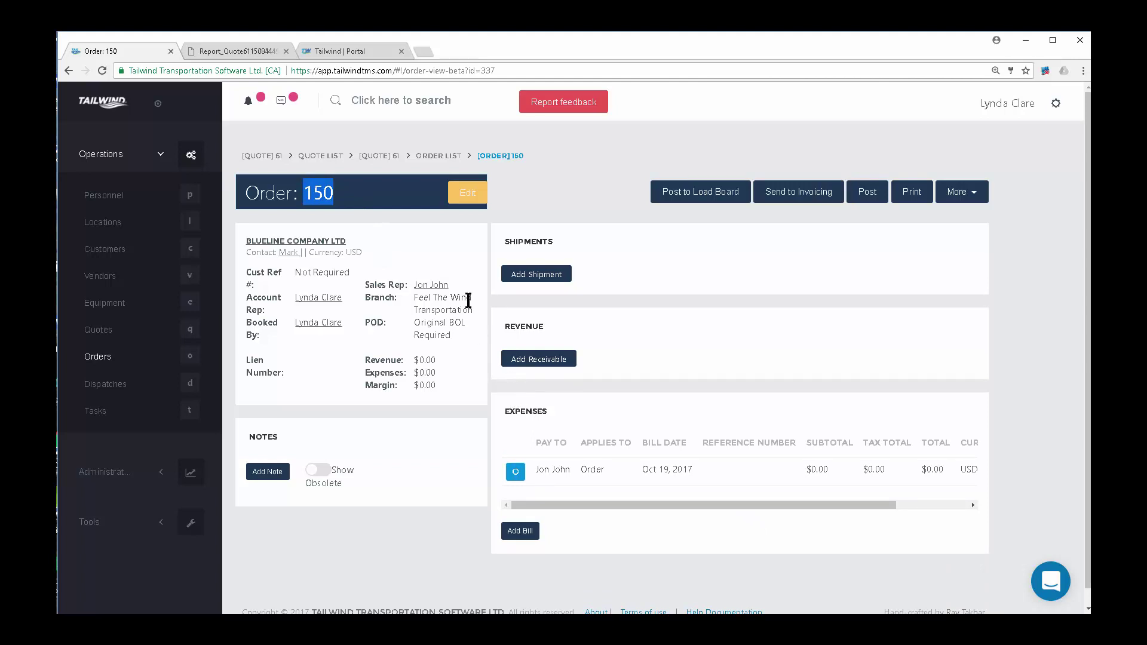
Start a shipment on the new order with commodity Appliances, weight 35000 lbs and Flatdeck\53ft as the required equipment.
{"action": "left_click", "coordinate": [537, 275]}
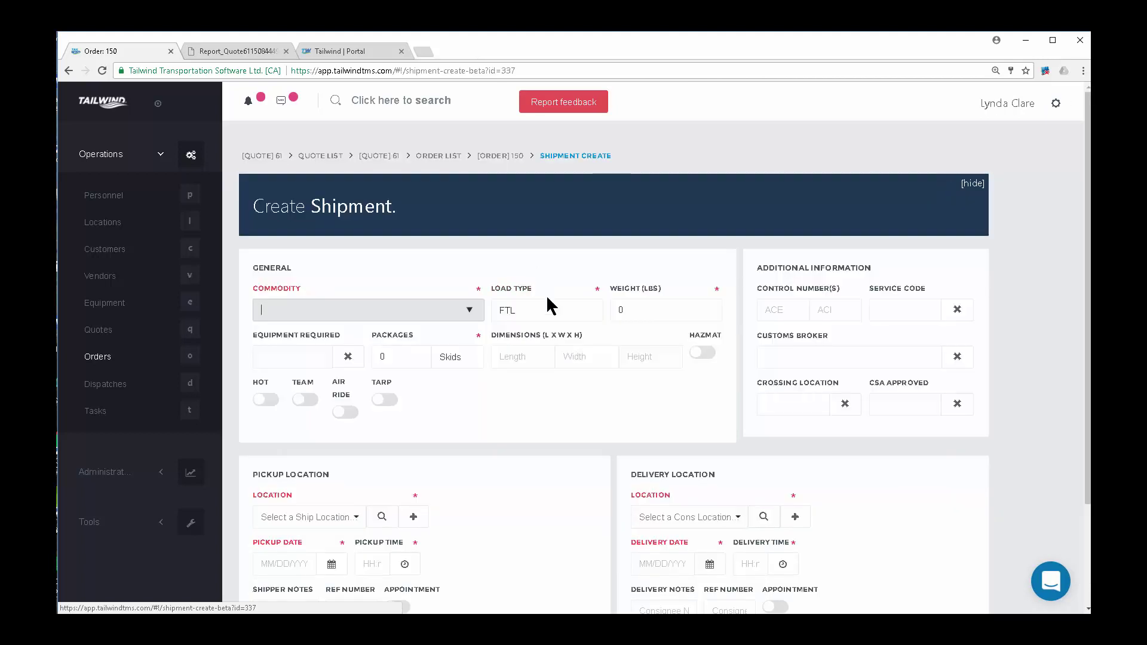
{"action": "left_click", "coordinate": [477, 316]}
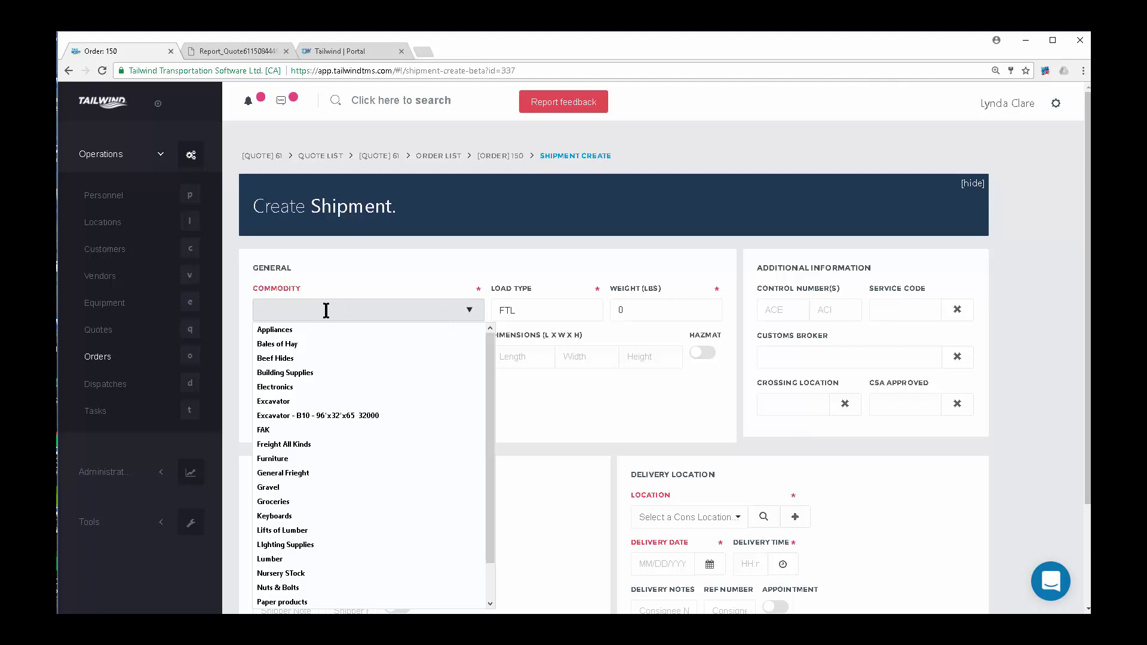
{"action": "left_click", "coordinate": [286, 330]}
{"action": "left_click", "coordinate": [627, 312]}
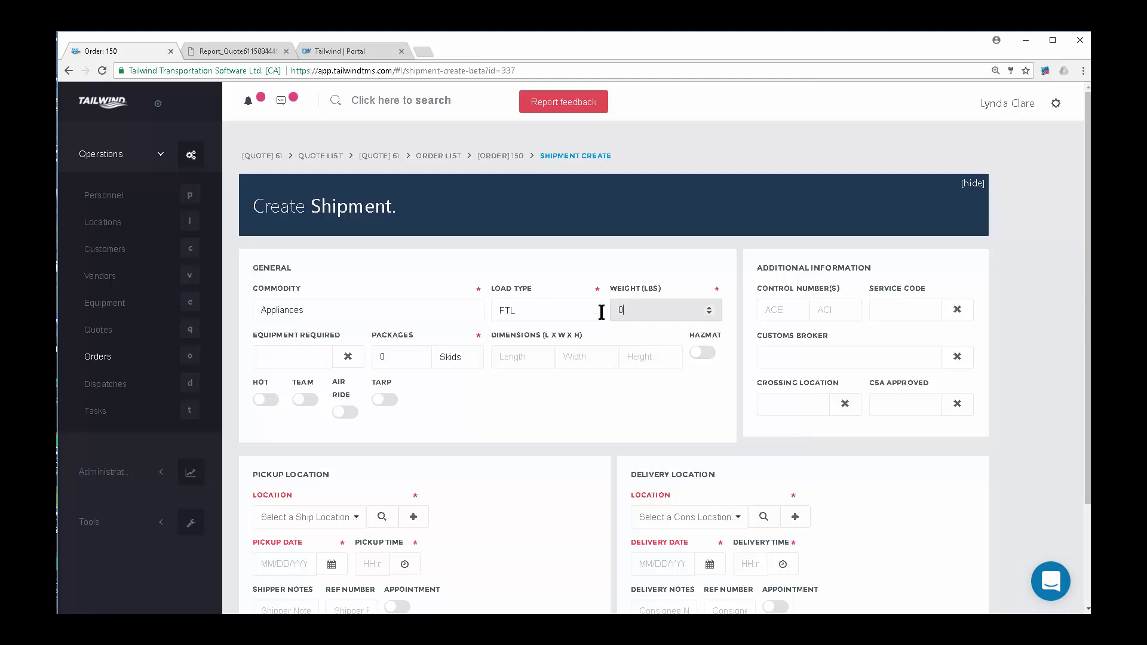
{"action": "type", "text": "35000"}
{"action": "left_click", "coordinate": [320, 364]}
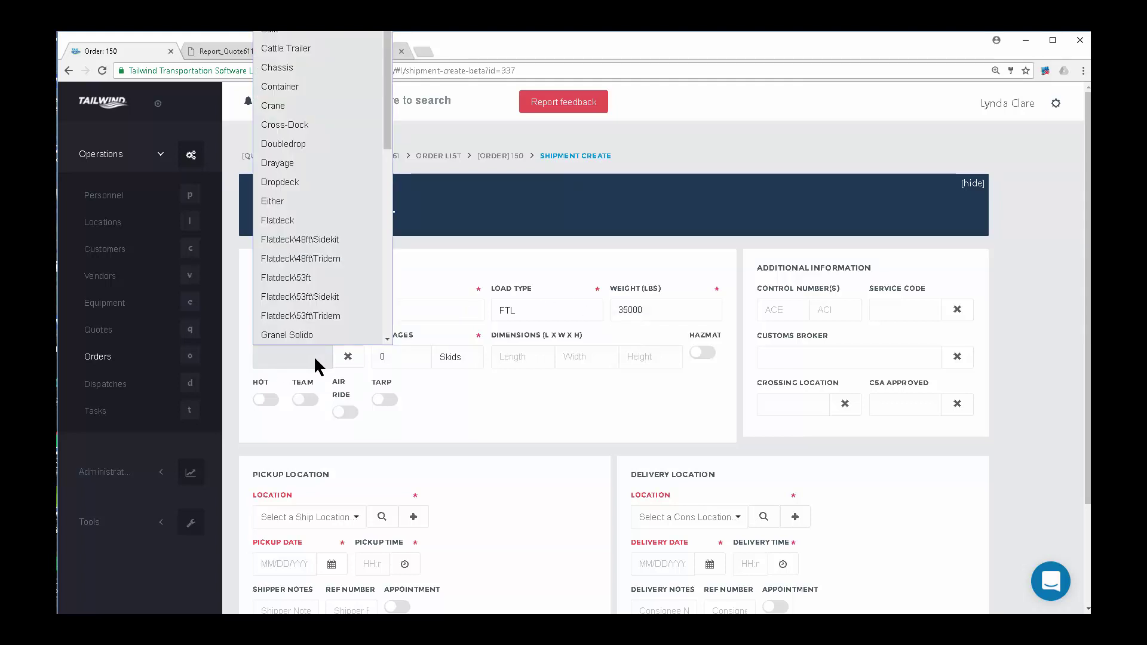
{"action": "left_click", "coordinate": [298, 277]}
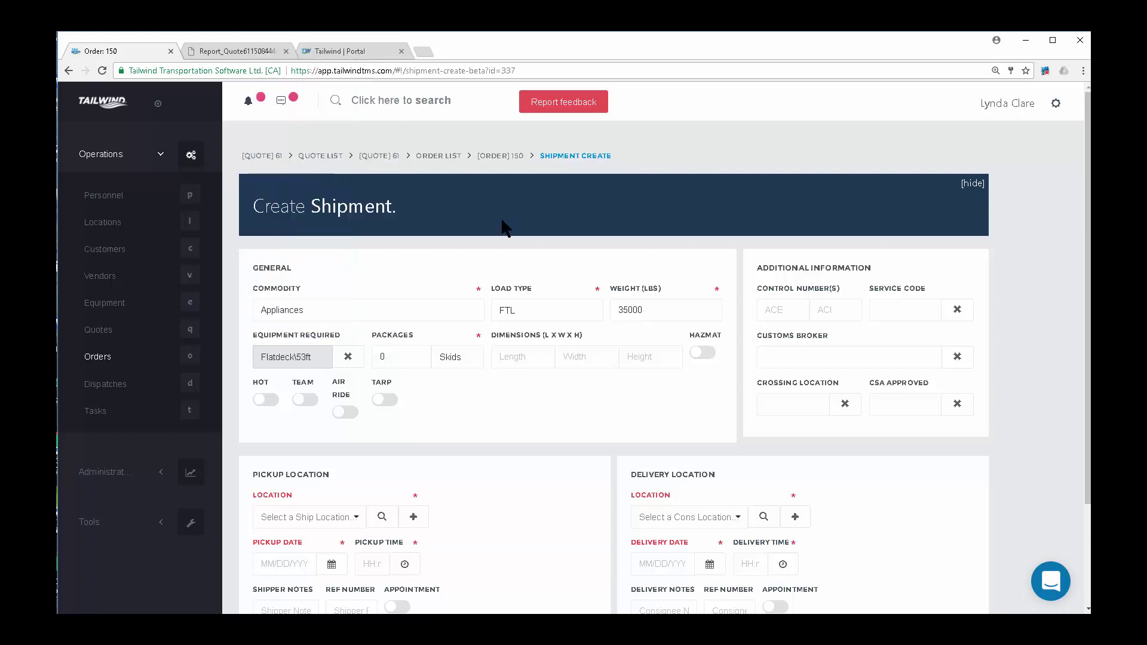
Set the shipment's packages to 1000 Pieces and mark the load as requiring a tarp.
{"action": "left_click", "coordinate": [403, 357]}
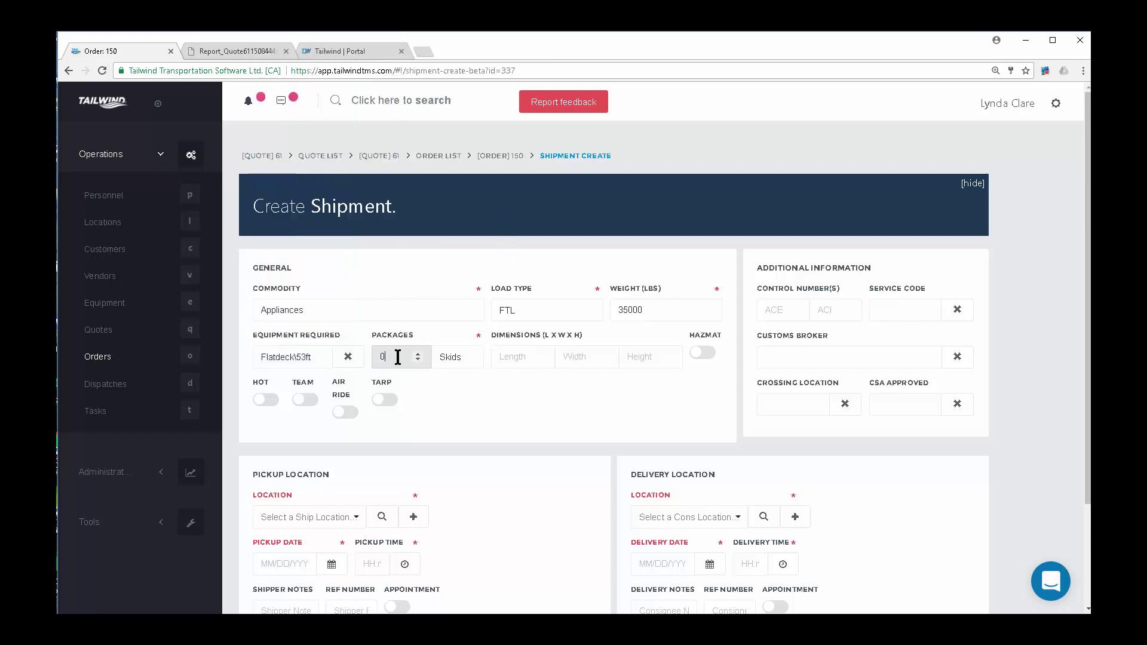
{"action": "double_click", "coordinate": [380, 356]}
{"action": "type", "text": "1000"}
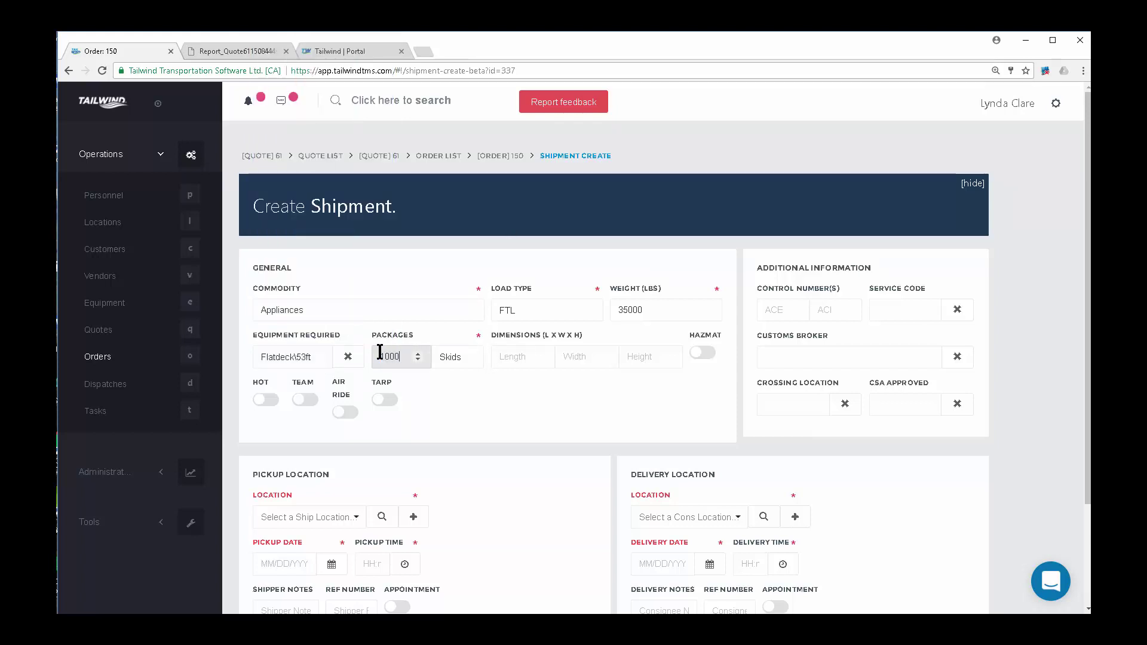
{"action": "left_click", "coordinate": [473, 357]}
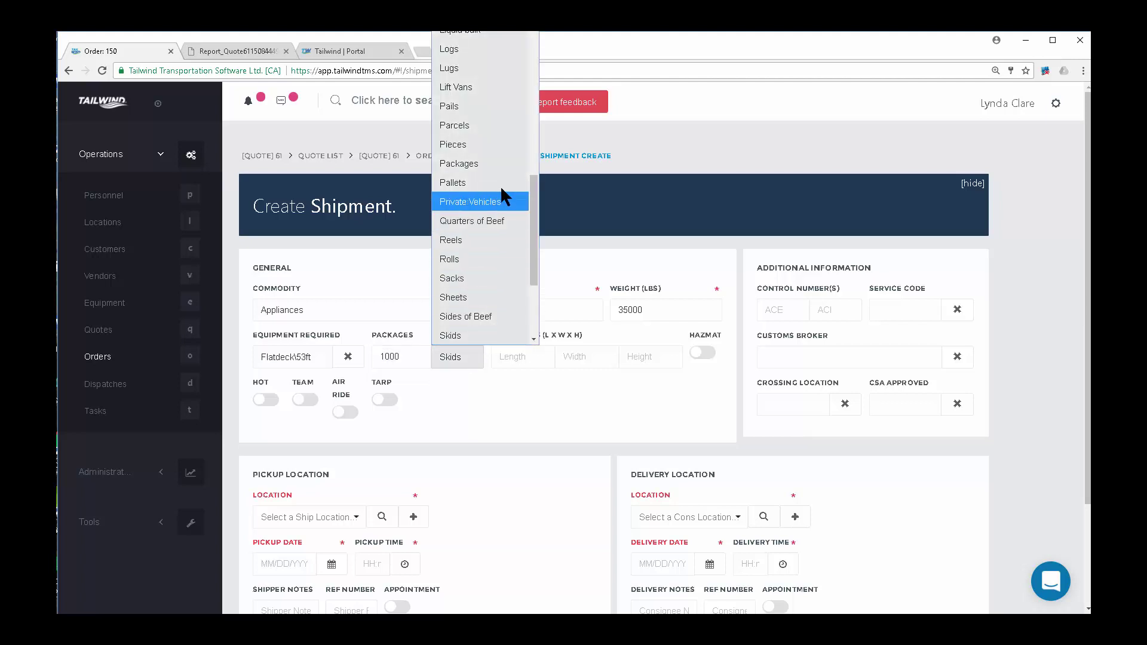
{"action": "left_click", "coordinate": [474, 142]}
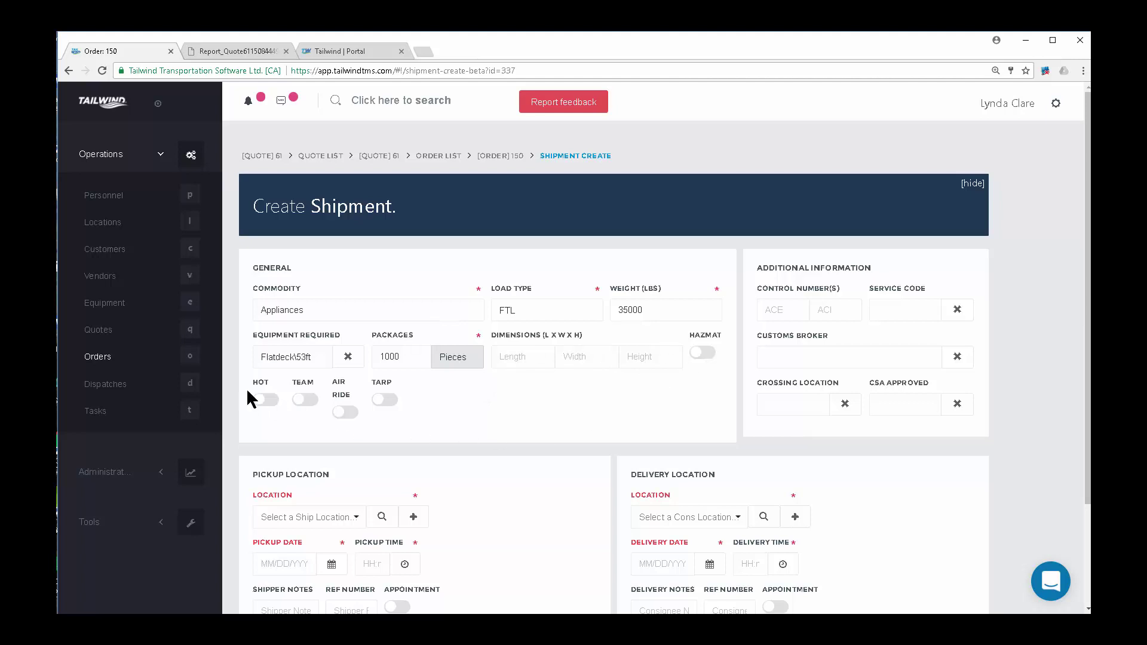
{"action": "left_click", "coordinate": [389, 403]}
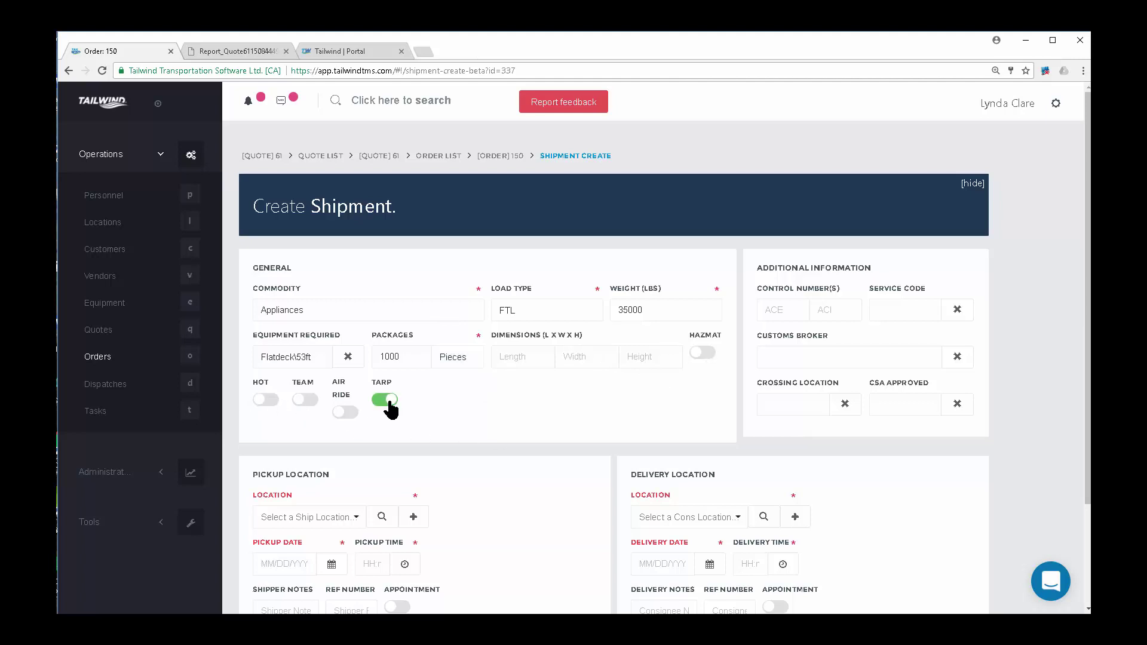
Choose Building Supply Store as the shipment's pickup location.
{"action": "scroll", "coordinate": [397, 417], "scroll_direction": "down", "scroll_amount": 2}
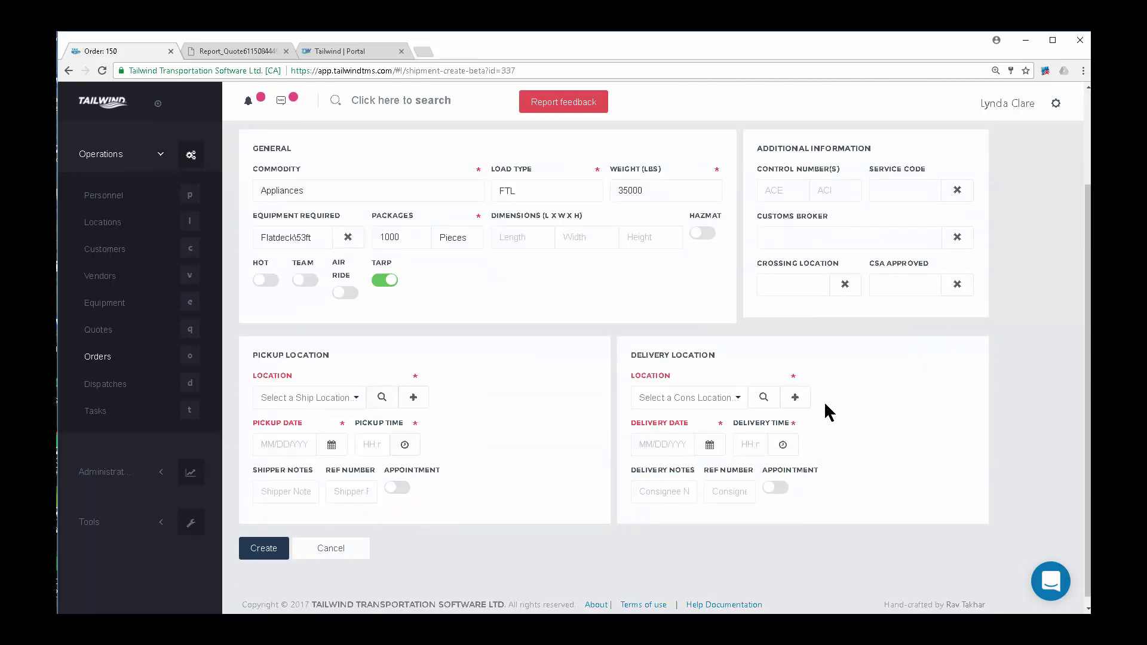
{"action": "left_click", "coordinate": [358, 399]}
{"action": "left_click", "coordinate": [359, 402]}
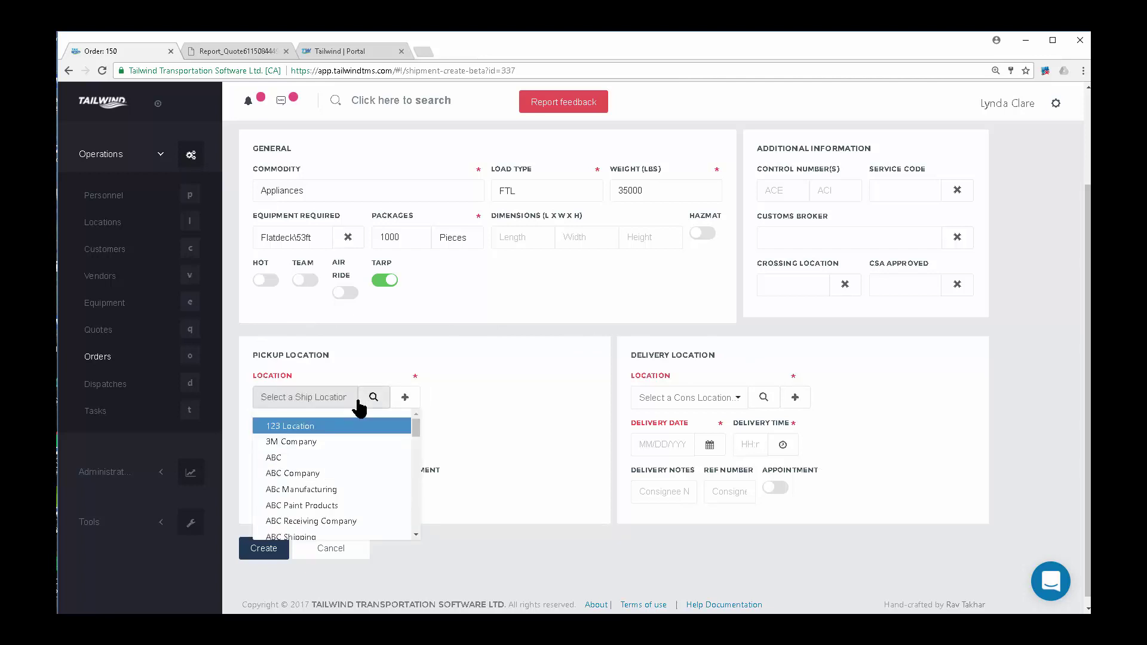
{"action": "left_click", "coordinate": [416, 535]}
{"action": "left_click", "coordinate": [416, 535]}
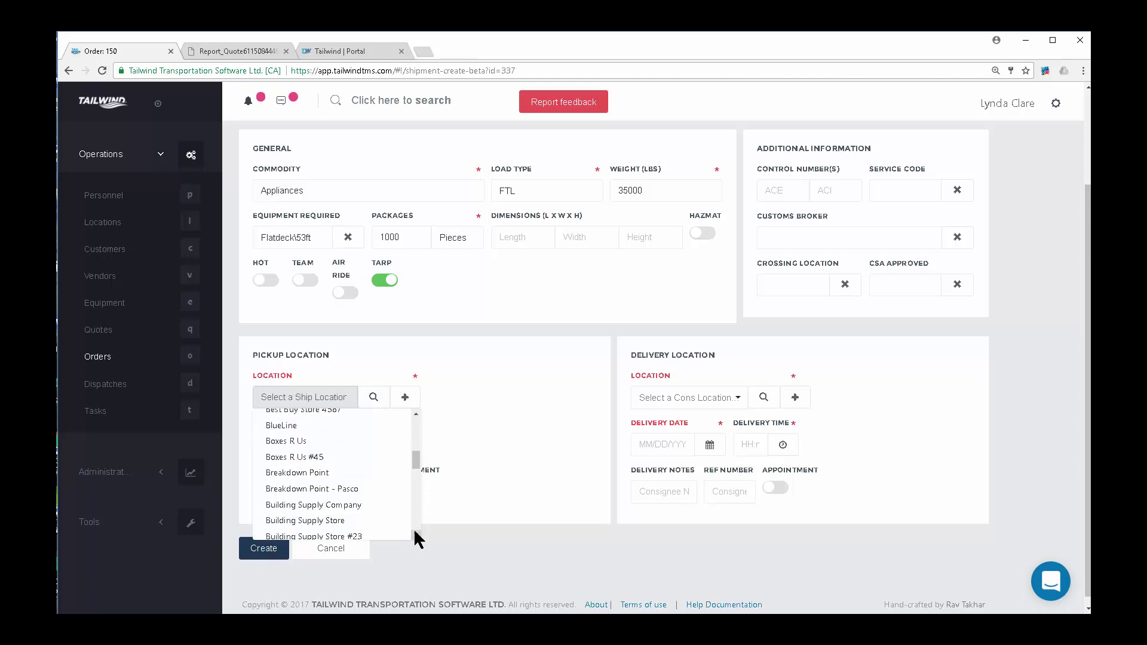
{"action": "left_click", "coordinate": [416, 535]}
{"action": "left_click", "coordinate": [416, 534]}
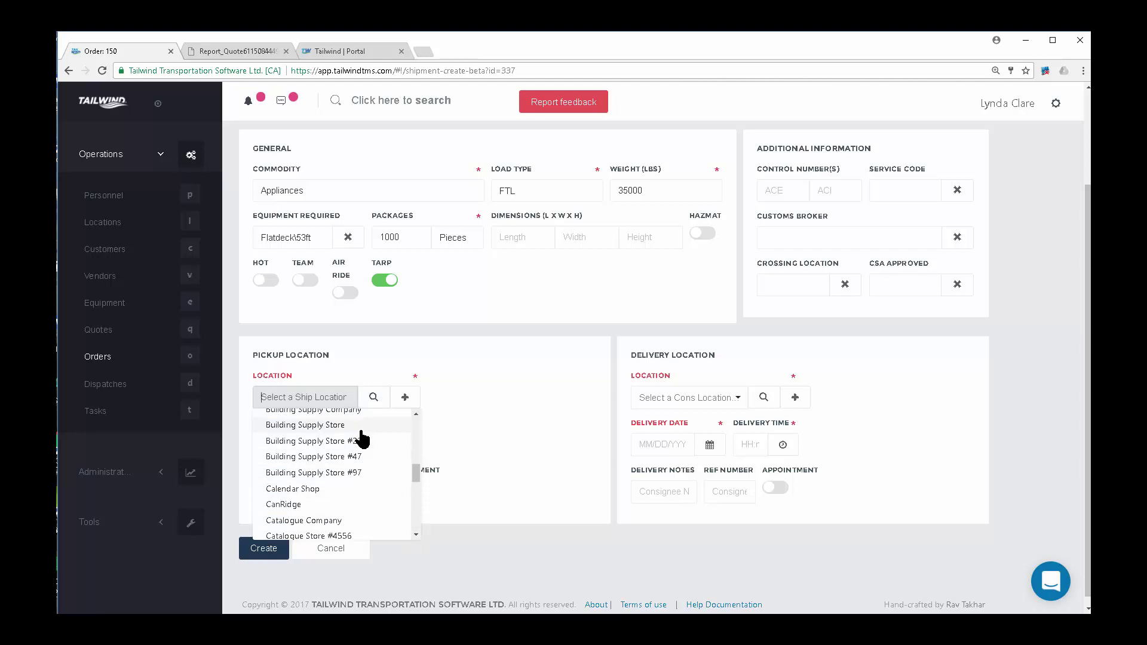
{"action": "scroll", "coordinate": [334, 425], "scroll_direction": "up", "scroll_amount": 3}
{"action": "scroll", "coordinate": [335, 426], "scroll_direction": "up", "scroll_amount": 2}
{"action": "scroll", "coordinate": [334, 425], "scroll_direction": "down", "scroll_amount": 2}
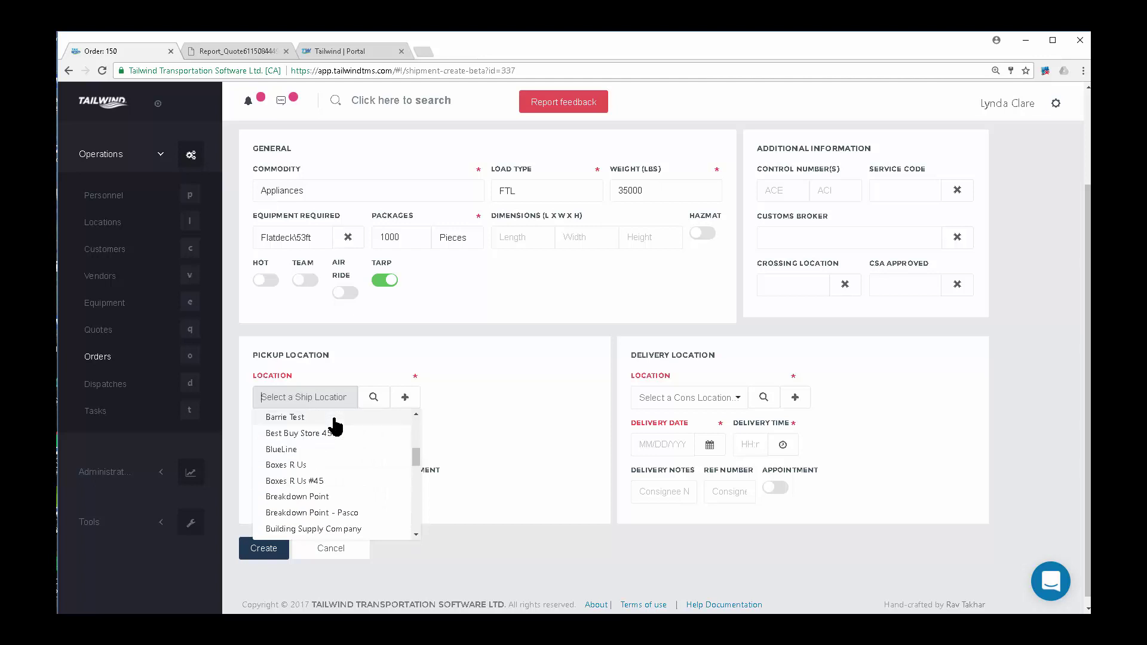
{"action": "scroll", "coordinate": [335, 426], "scroll_direction": "down", "scroll_amount": 2}
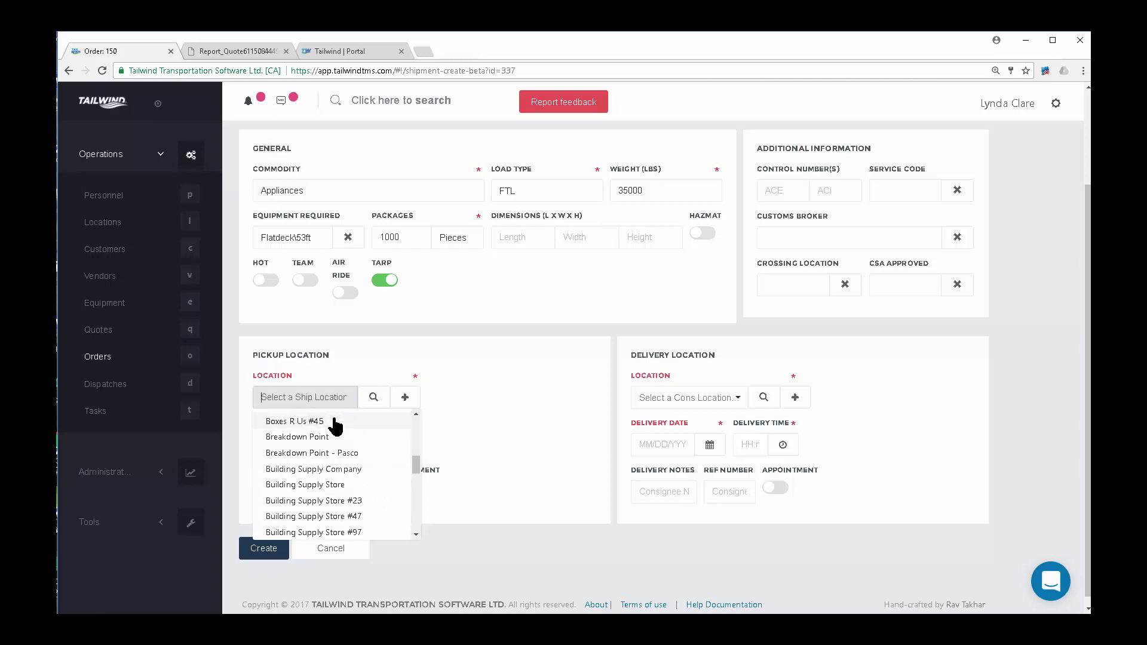
{"action": "left_click", "coordinate": [324, 485]}
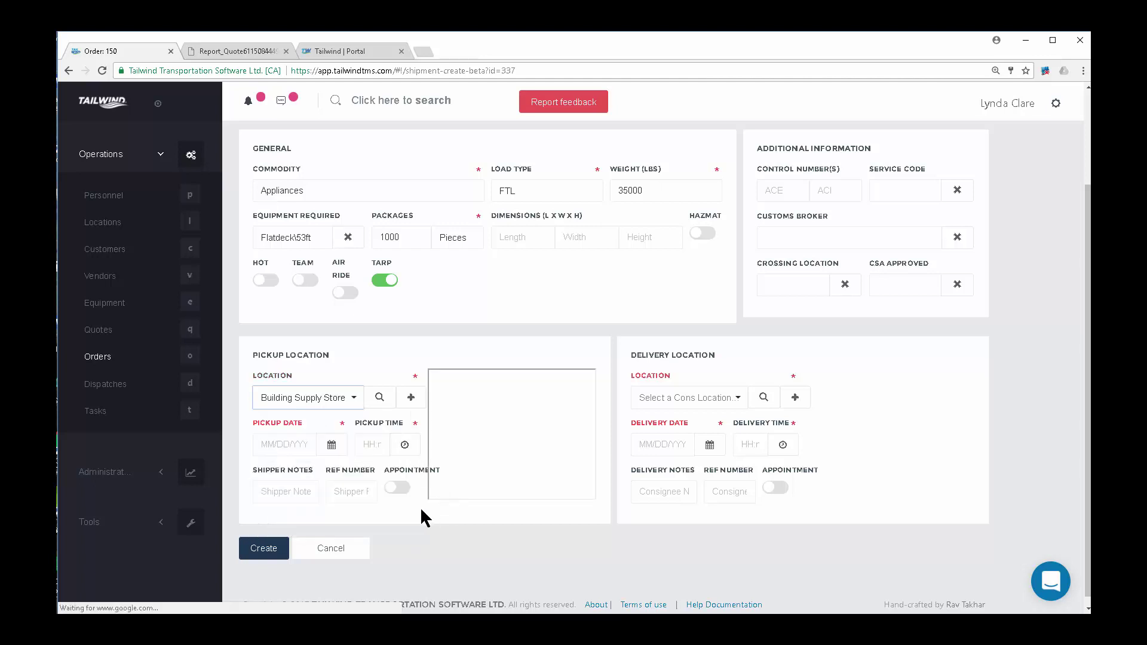
Set the pickup for 10/19/2017 at 08:00 and mark it as an appointment.
{"action": "left_click", "coordinate": [302, 453]}
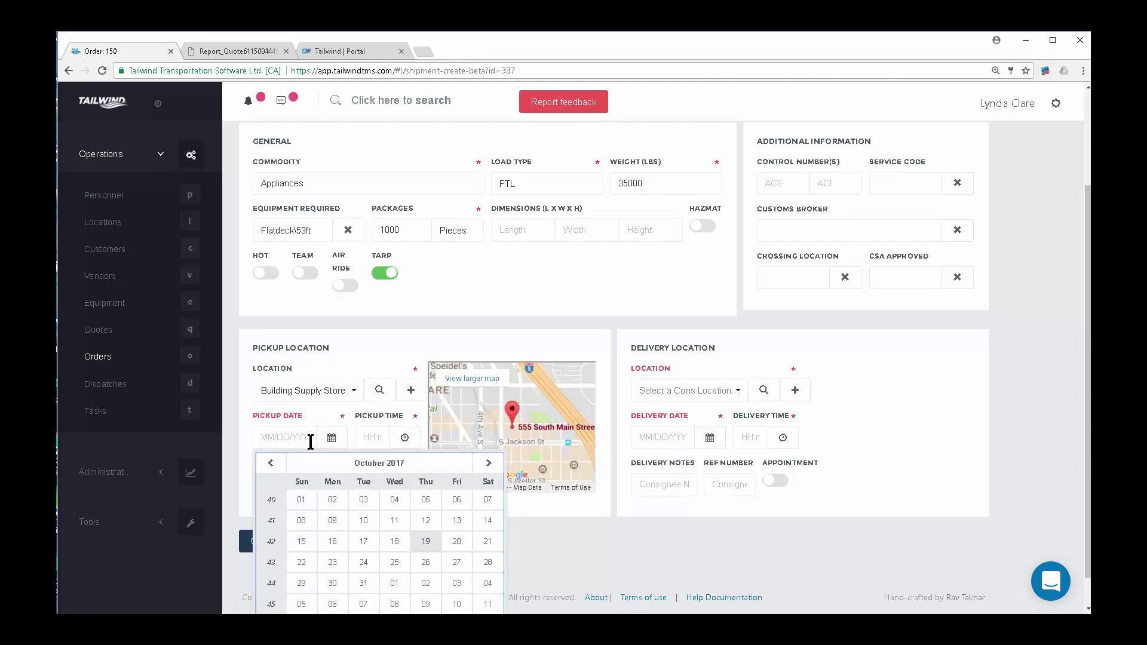
{"action": "left_click", "coordinate": [426, 541]}
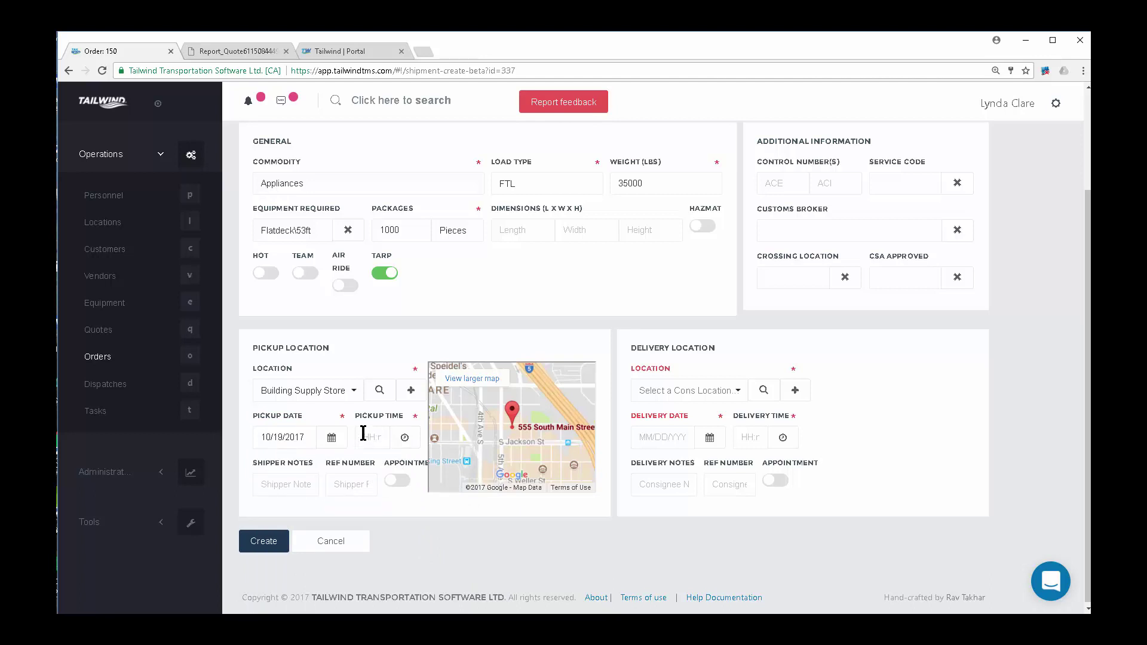
{"action": "left_click", "coordinate": [396, 481]}
{"action": "left_click", "coordinate": [371, 437]}
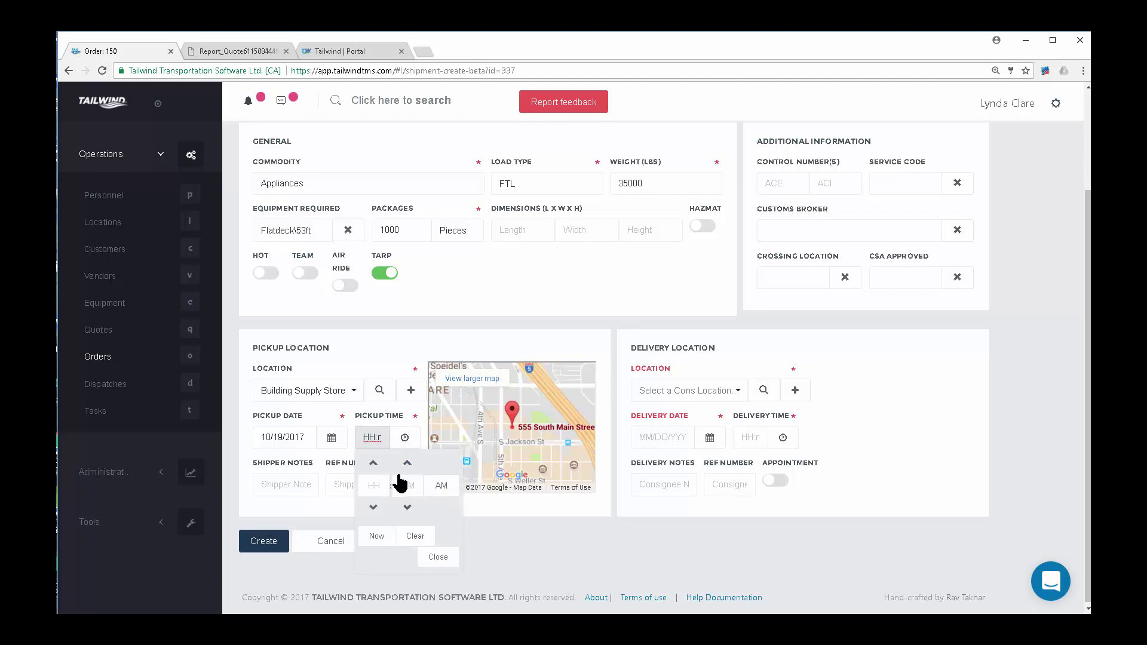
{"action": "type", "text": "08:00"}
{"action": "left_click", "coordinate": [491, 535]}
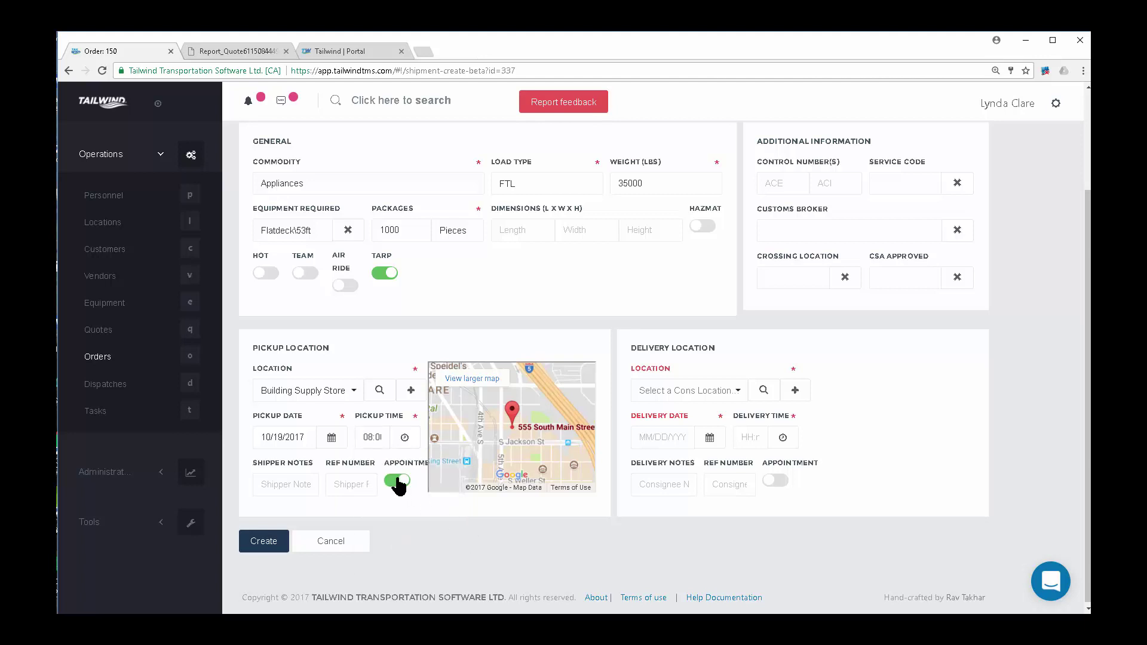
Enter "Door 18" as the shipper notes and 12345 as the pickup reference number.
{"action": "left_click", "coordinate": [267, 482]}
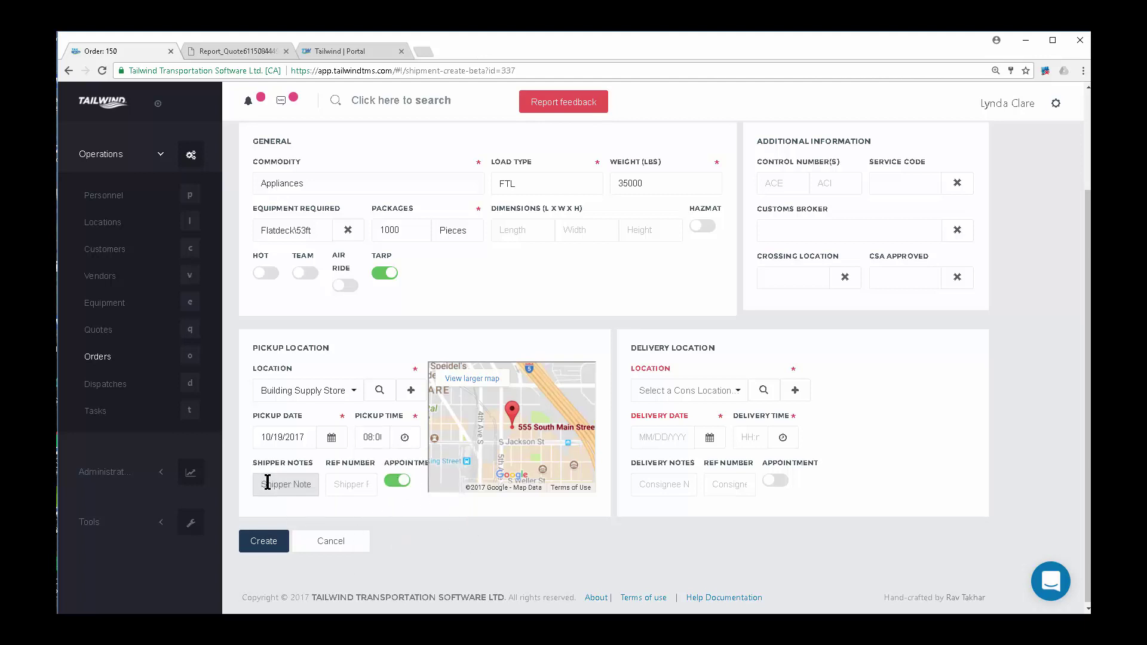
{"action": "type", "text": "Door 18"}
{"action": "left_click", "coordinate": [344, 483]}
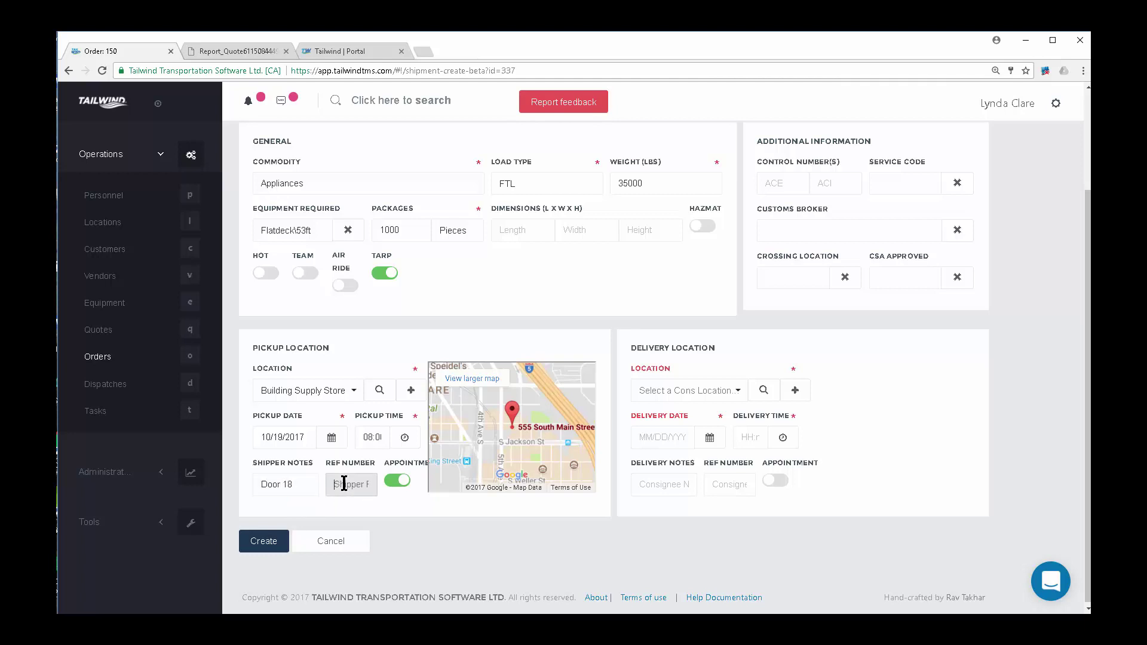
{"action": "type", "text": "12345"}
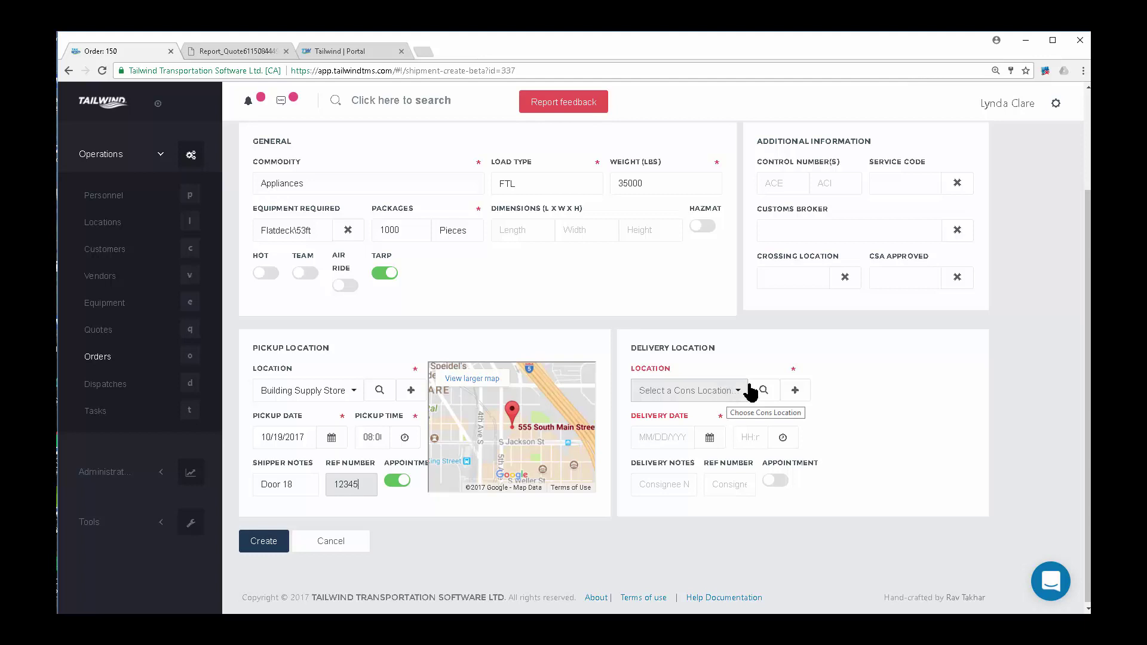
Open the quick-create form for a new delivery location, review its fields, and leave it without creating anything.
{"action": "left_click", "coordinate": [796, 392]}
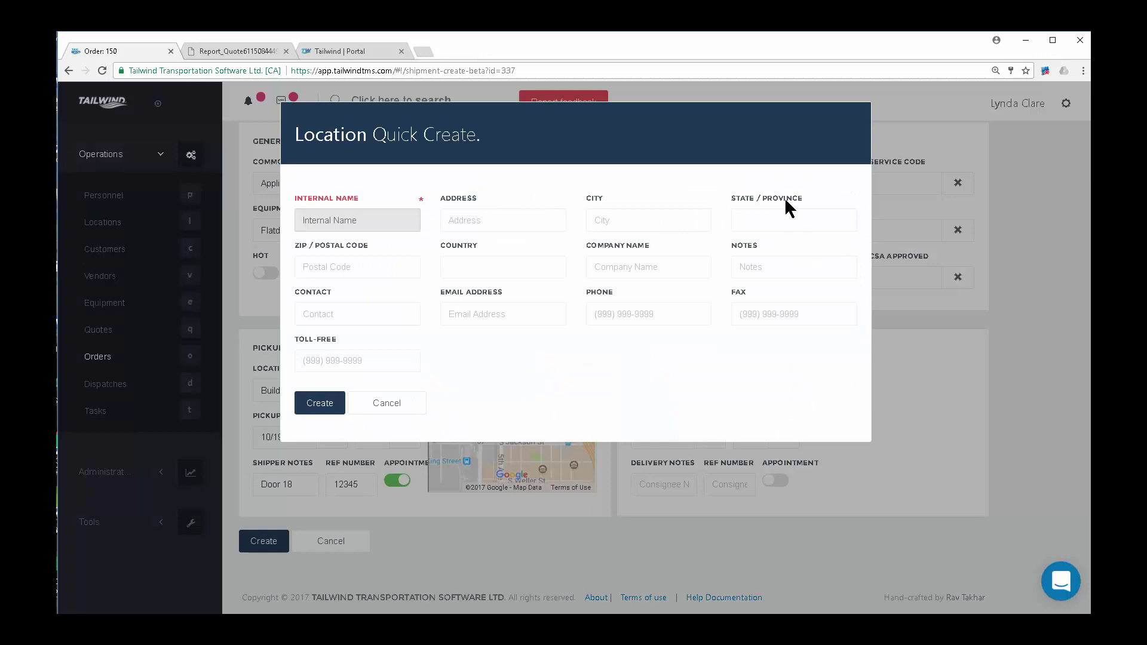
{"action": "left_click_drag", "start_coordinate": [287, 184], "coordinate": [277, 318]}
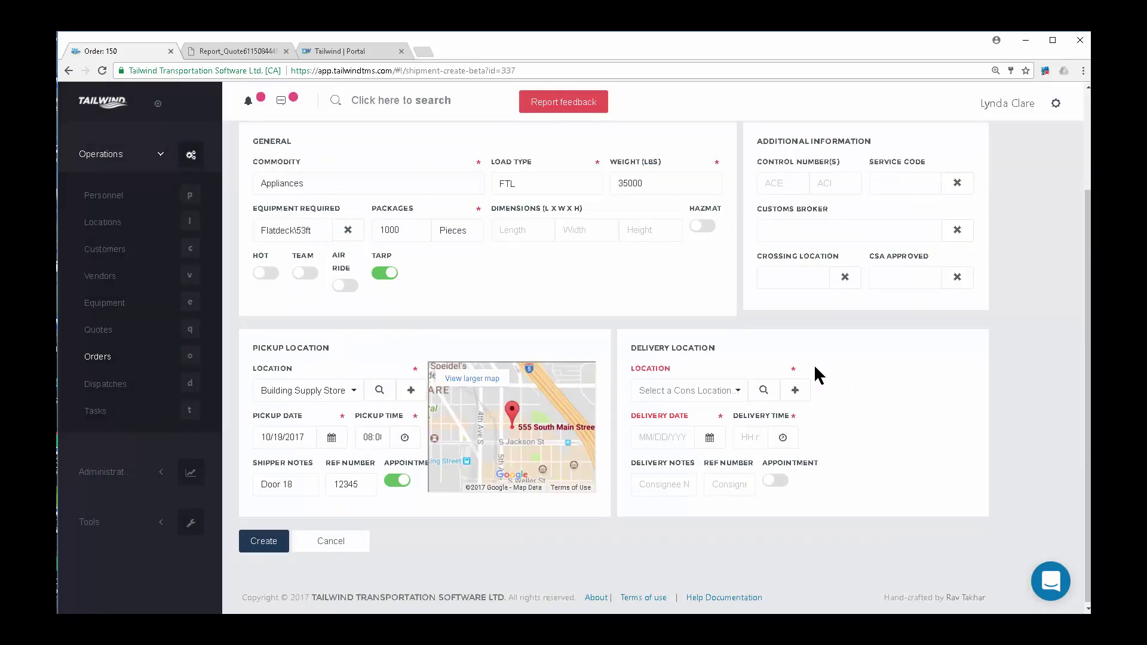
{"action": "left_click", "coordinate": [802, 393]}
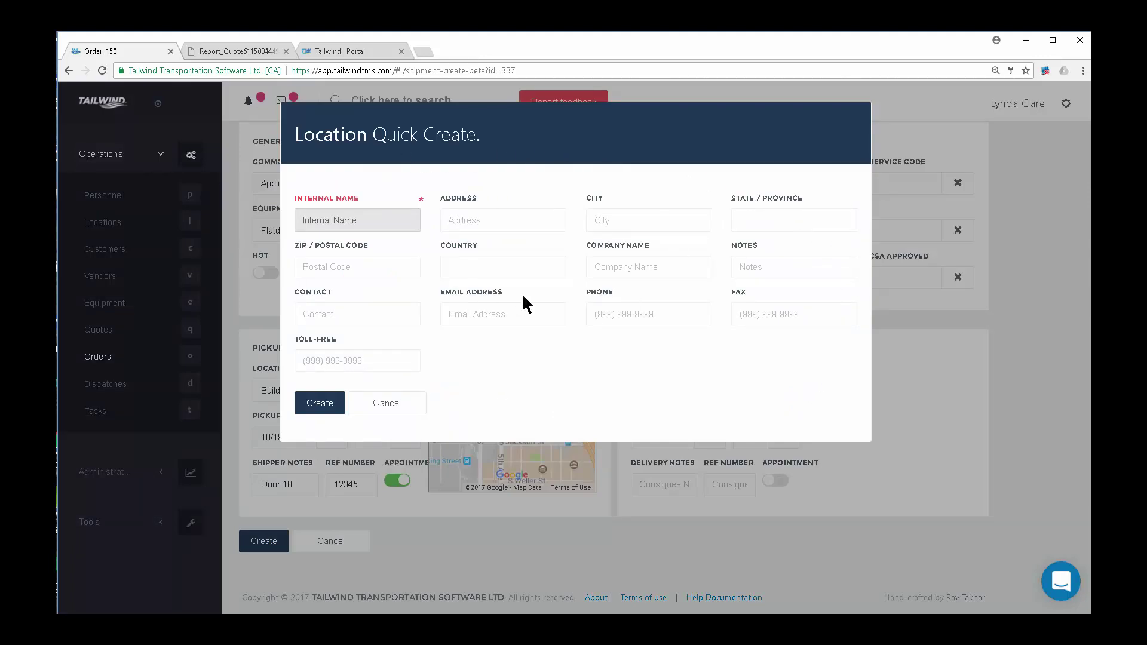
{"action": "left_click", "coordinate": [401, 409]}
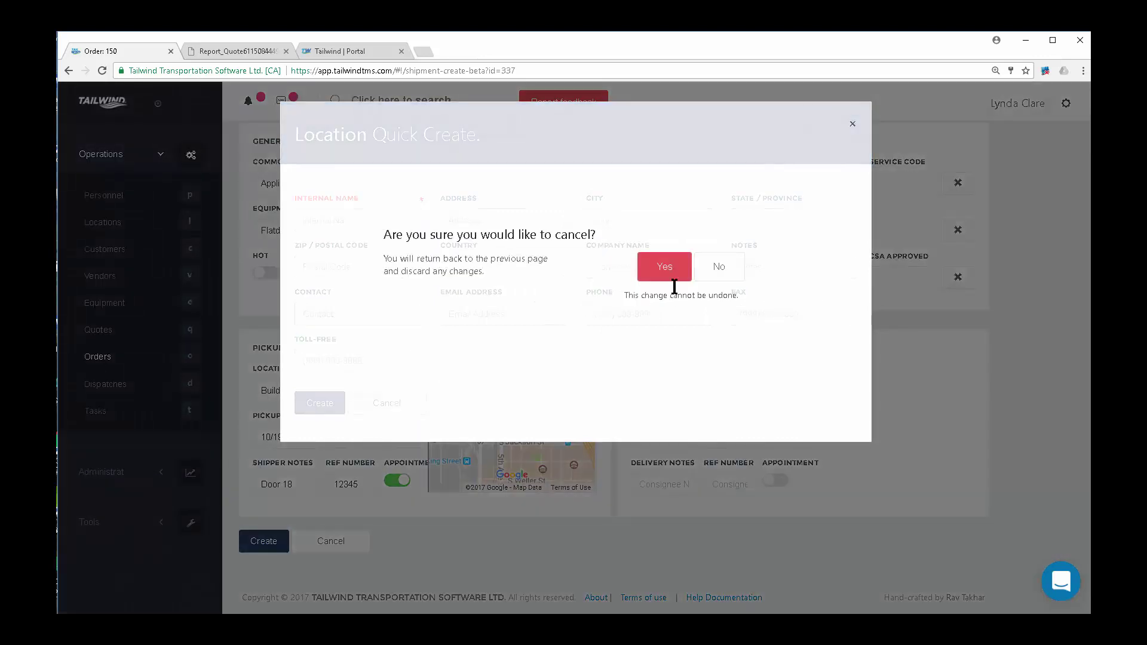
{"action": "left_click", "coordinate": [684, 272]}
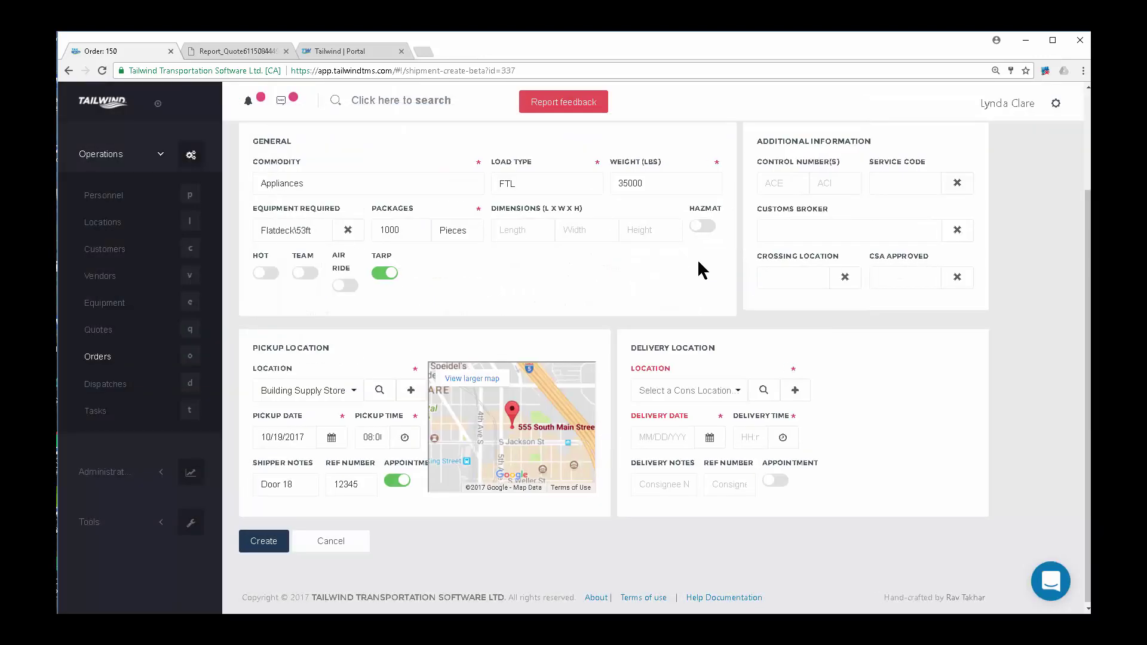
Choose Building Supply Store #23 as the shipment's delivery location and set the delivery date to 10/21/2017.
{"action": "left_click", "coordinate": [739, 391]}
{"action": "scroll", "coordinate": [761, 477], "scroll_direction": "down", "scroll_amount": 2}
{"action": "scroll", "coordinate": [762, 478], "scroll_direction": "down", "scroll_amount": 3}
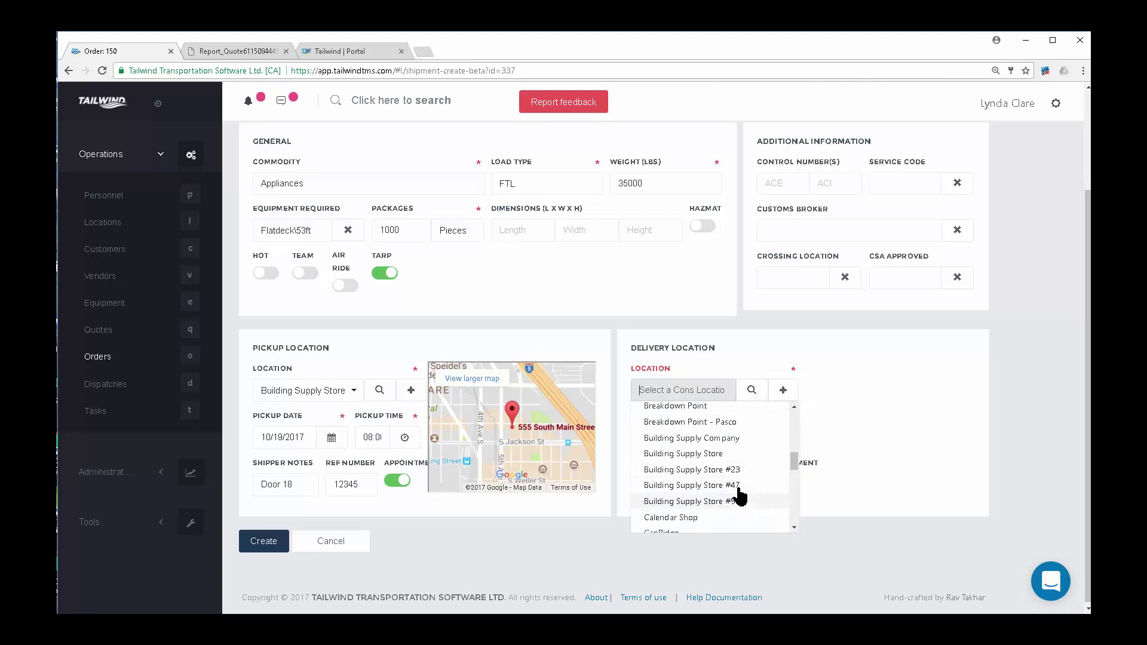
{"action": "left_click", "coordinate": [738, 470]}
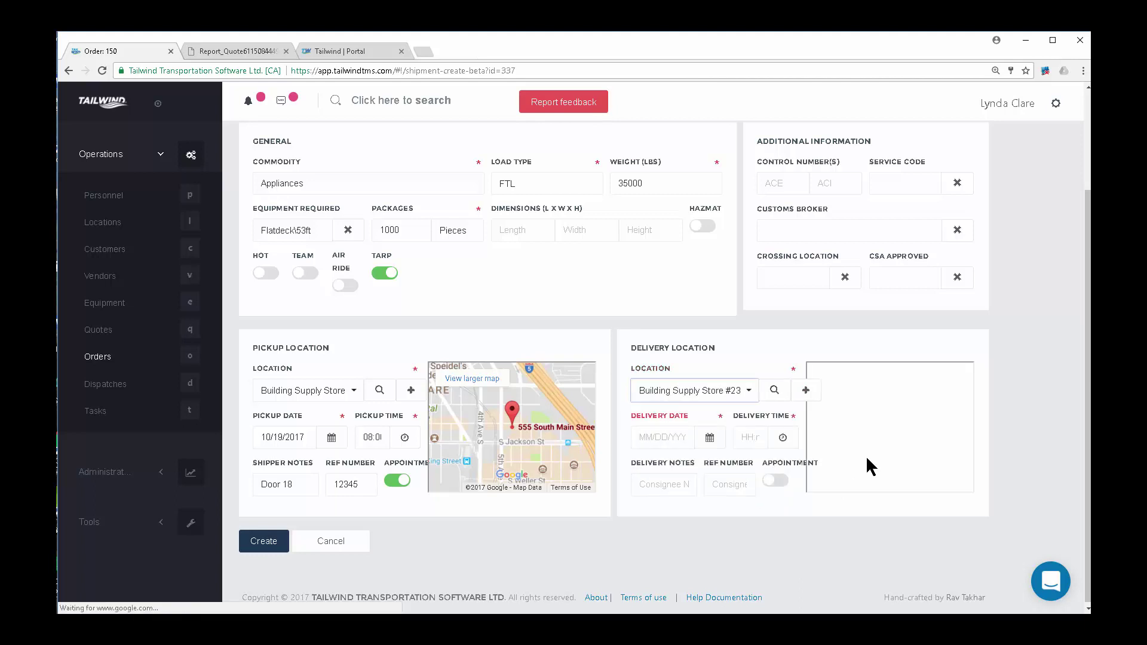
{"action": "left_click", "coordinate": [690, 438]}
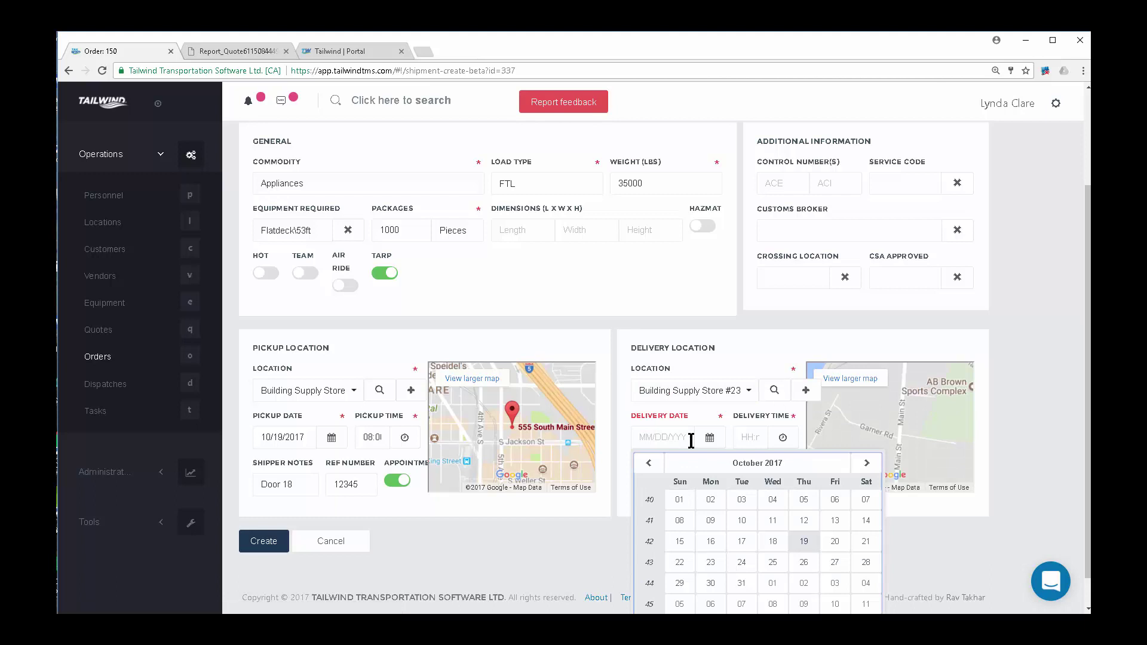
{"action": "left_click", "coordinate": [866, 541]}
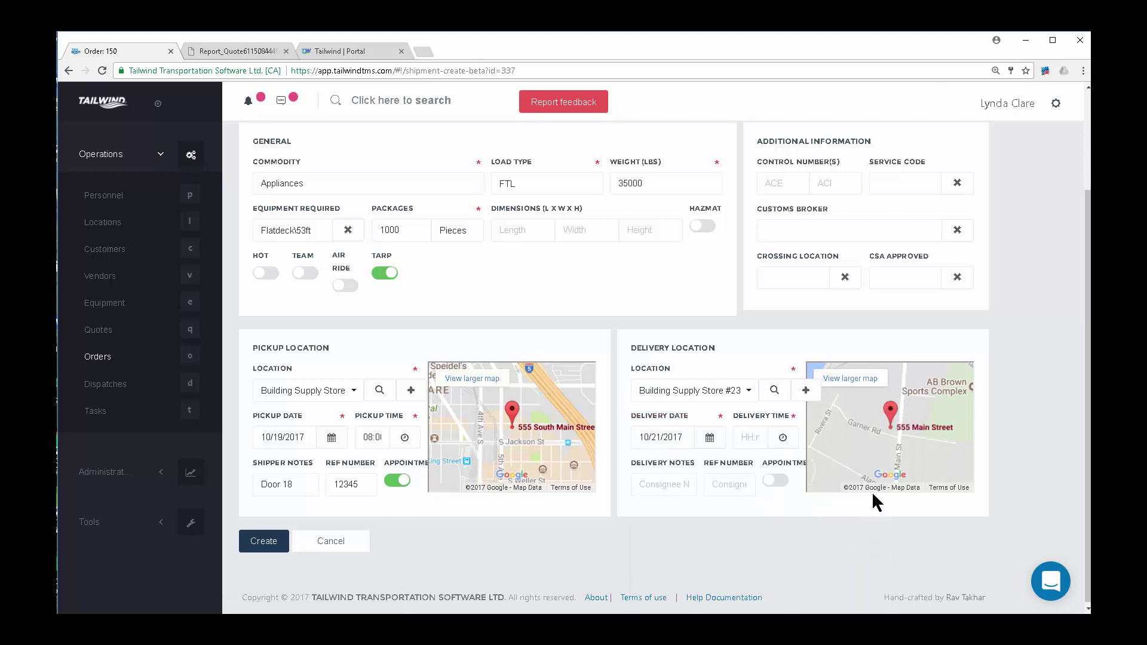
Create the shipment on the order with the entered pickup and delivery details.
{"action": "left_click", "coordinate": [682, 484]}
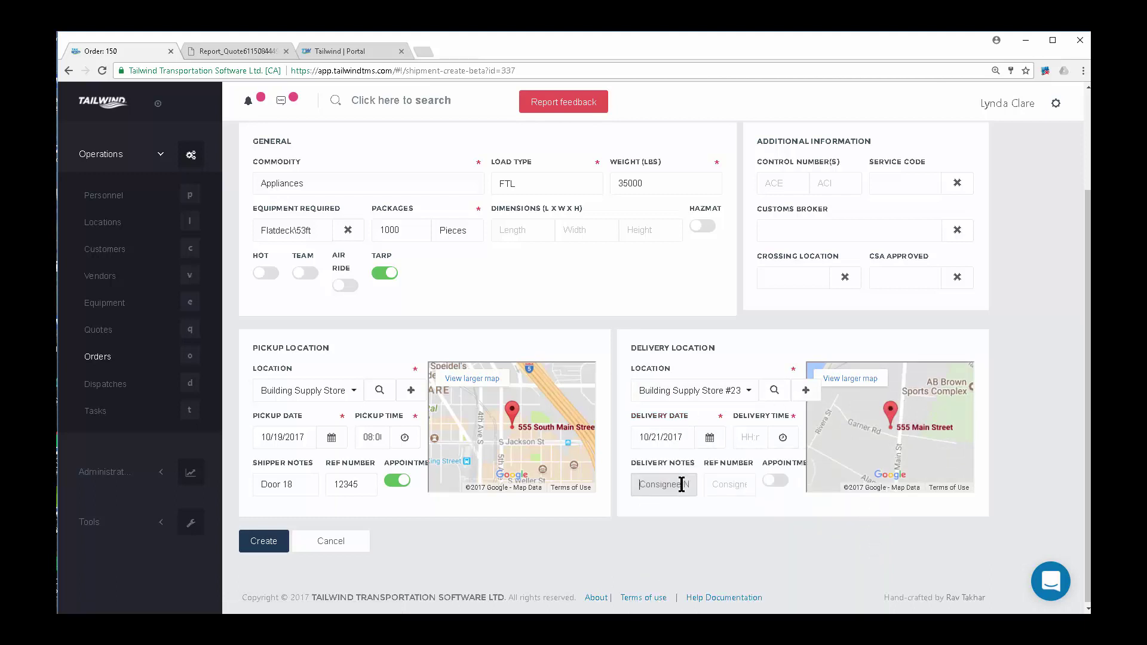
{"action": "left_click", "coordinate": [743, 488]}
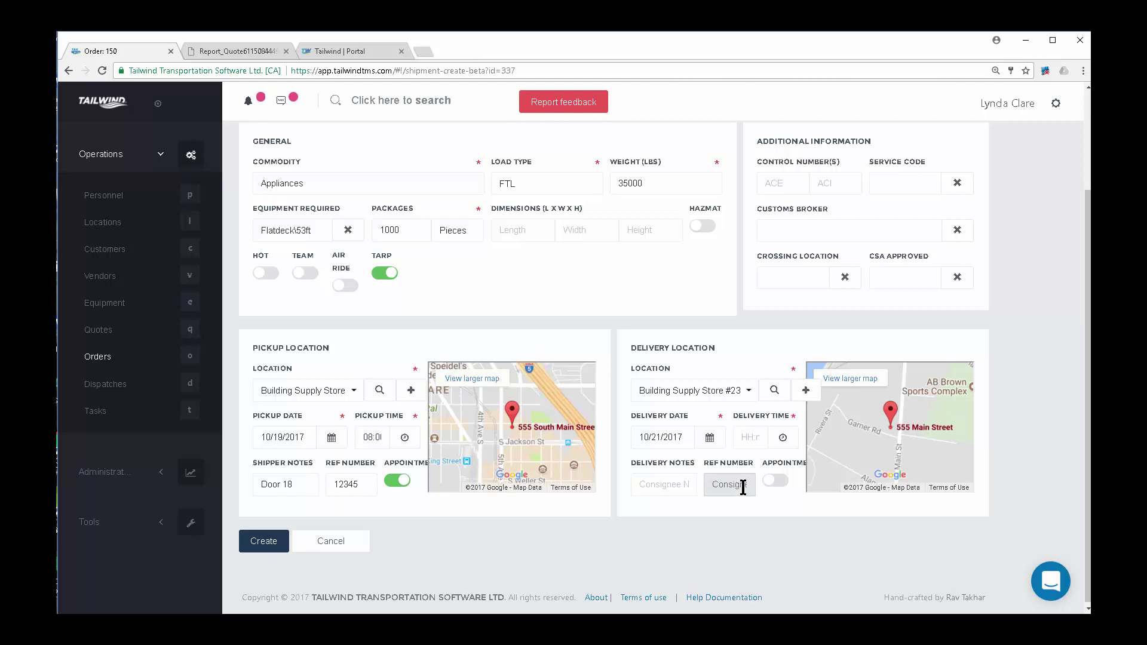
{"action": "left_click", "coordinate": [266, 542]}
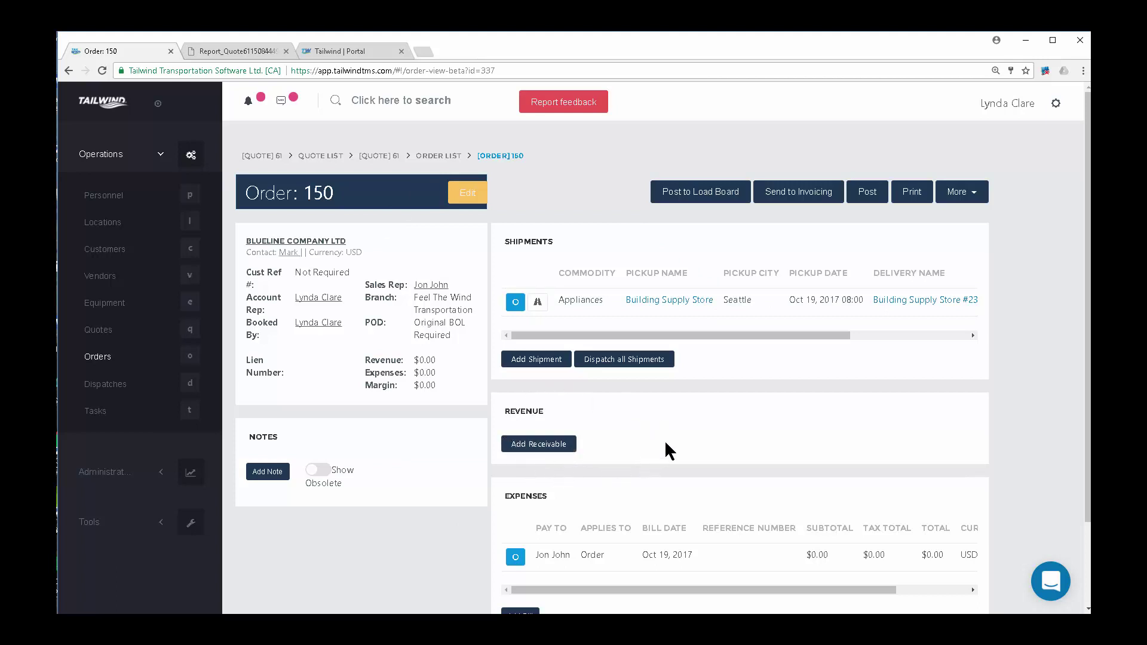
Add a Freight Charge receivable to the order with 1 unit at a unit rate of 1800.00.
{"action": "left_click", "coordinate": [548, 447]}
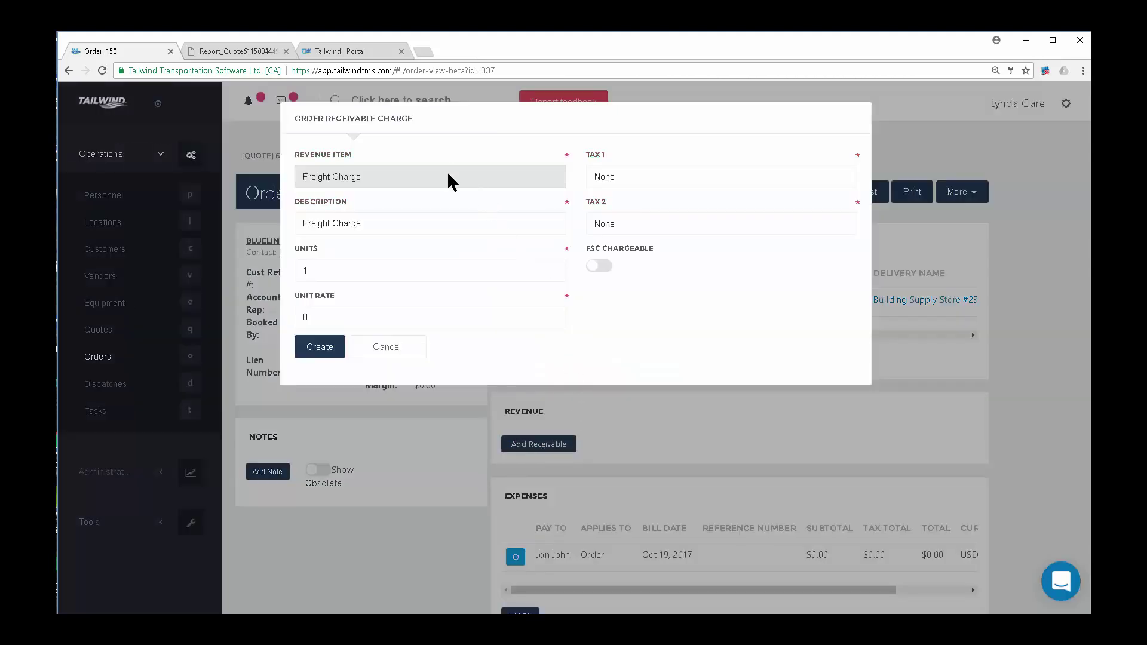
{"action": "left_click", "coordinate": [451, 181]}
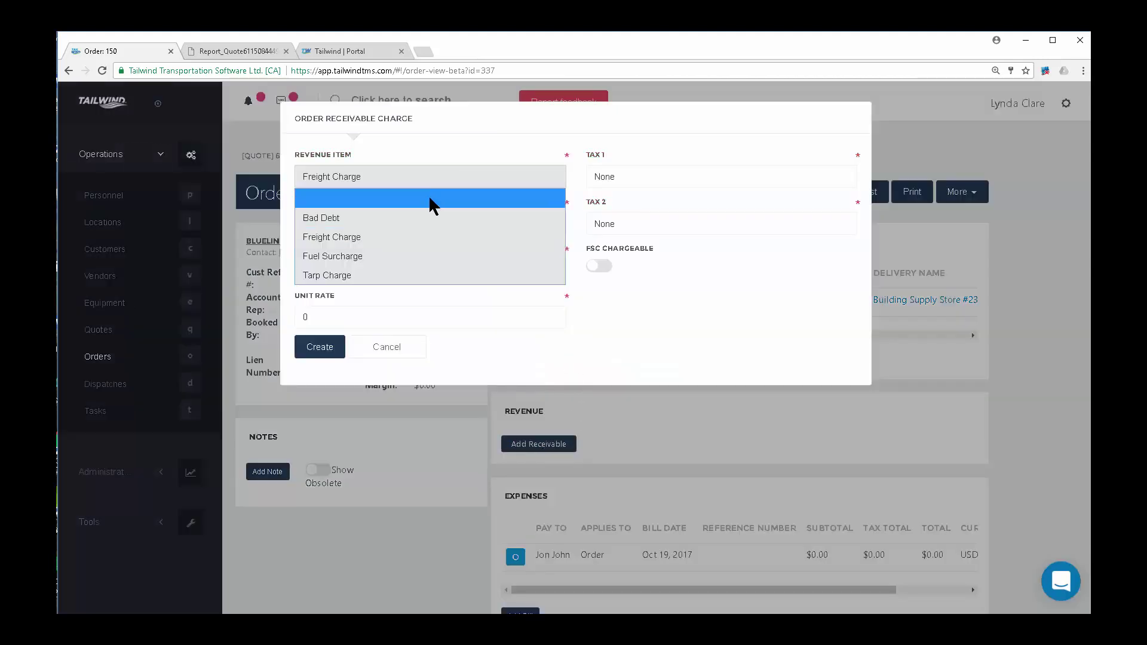
{"action": "left_click", "coordinate": [360, 237]}
{"action": "left_click", "coordinate": [357, 317]}
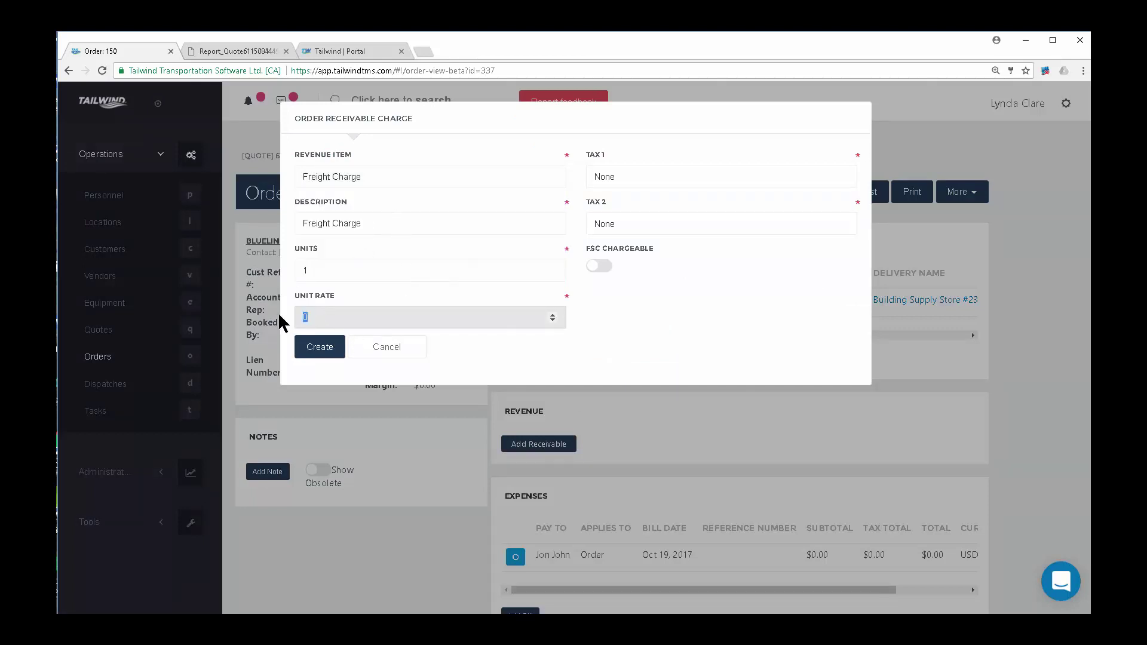
{"action": "type", "text": "1800.00"}
{"action": "left_click", "coordinate": [321, 348]}
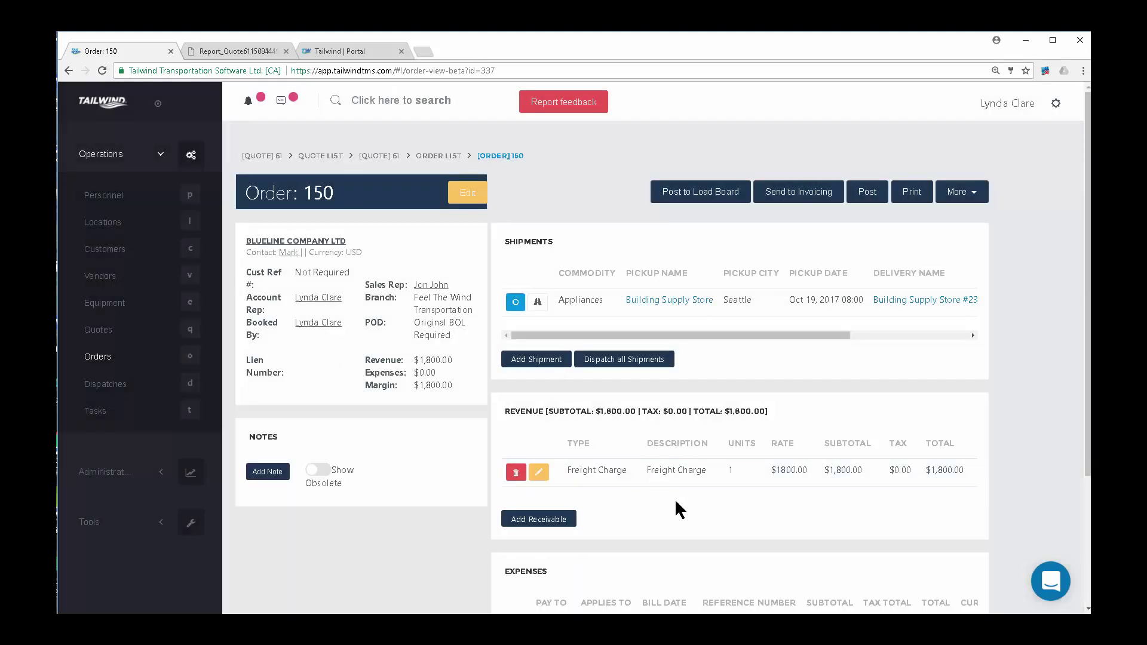
Examine the order's expenses for the sales rep's automatic bill and its subtotal.
{"action": "scroll", "coordinate": [714, 482], "scroll_direction": "down", "scroll_amount": 1}
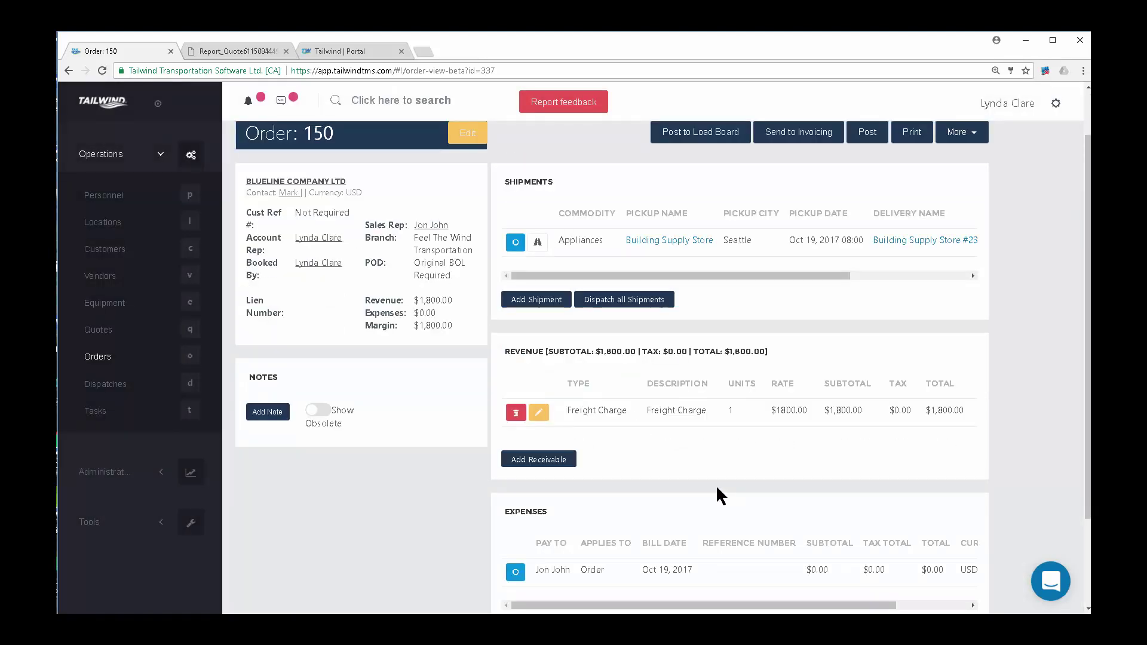
{"action": "scroll", "coordinate": [717, 488], "scroll_direction": "down", "scroll_amount": 2}
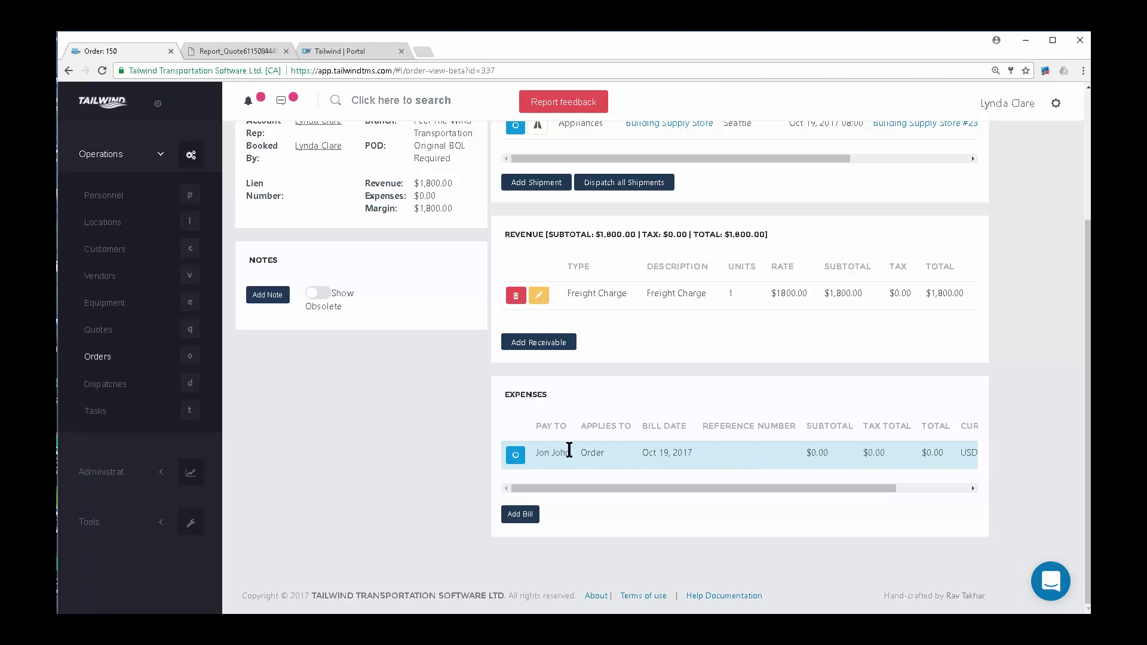
{"action": "left_click_drag", "start_coordinate": [570, 452], "coordinate": [539, 453]}
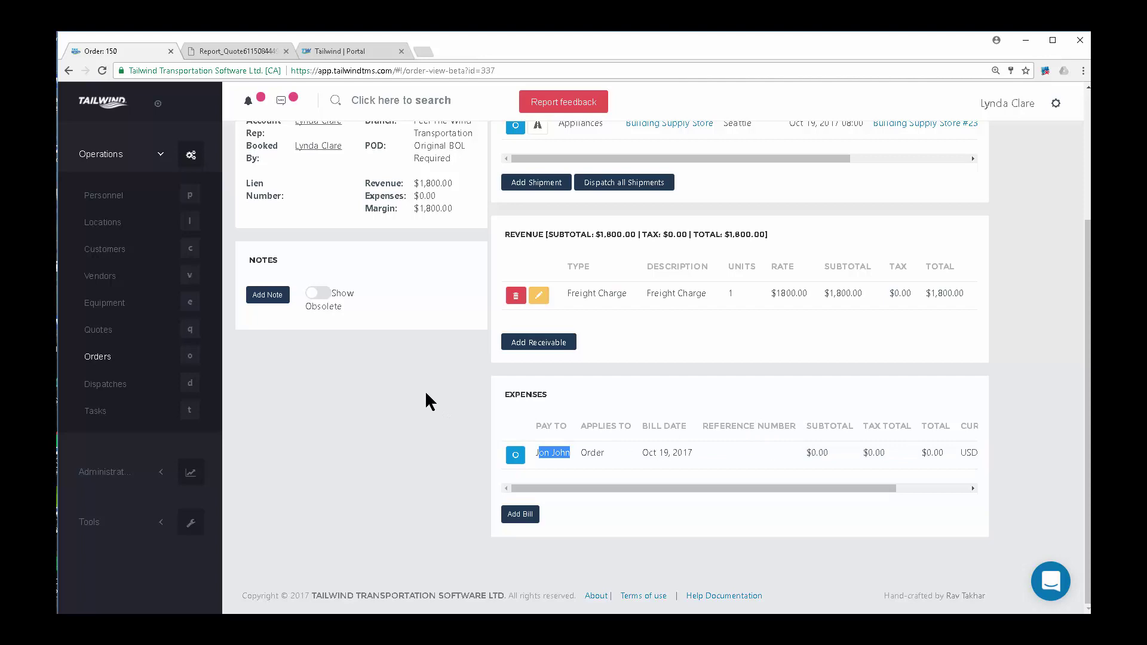
{"action": "scroll", "coordinate": [426, 390], "scroll_direction": "up", "scroll_amount": 3}
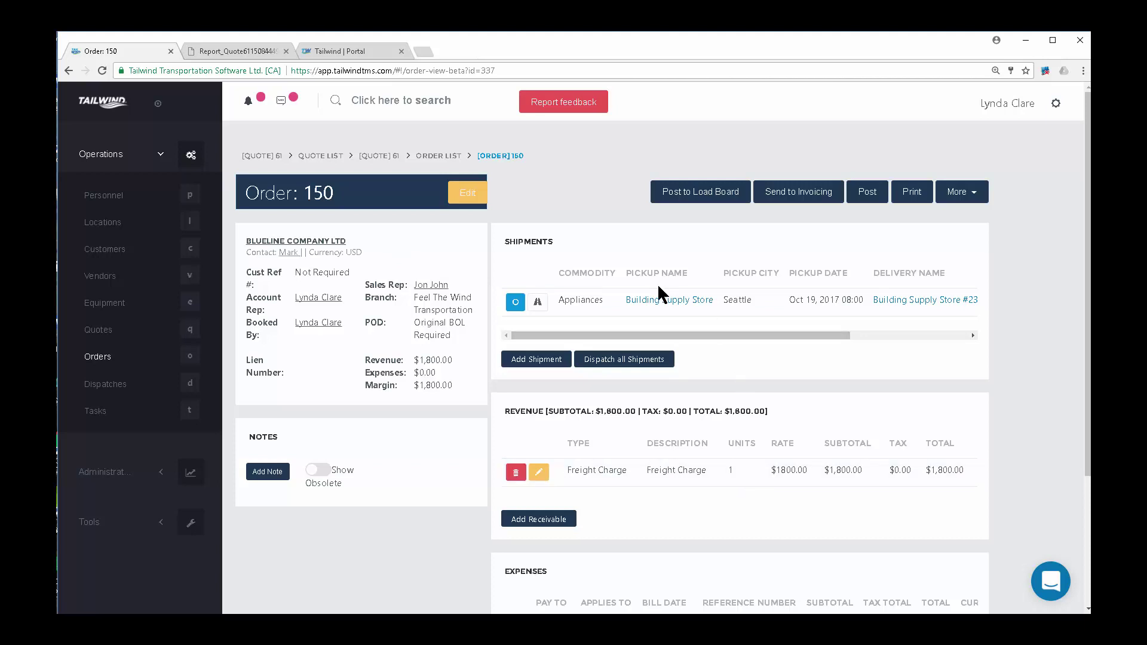
{"action": "scroll", "coordinate": [707, 507], "scroll_direction": "down", "scroll_amount": 2}
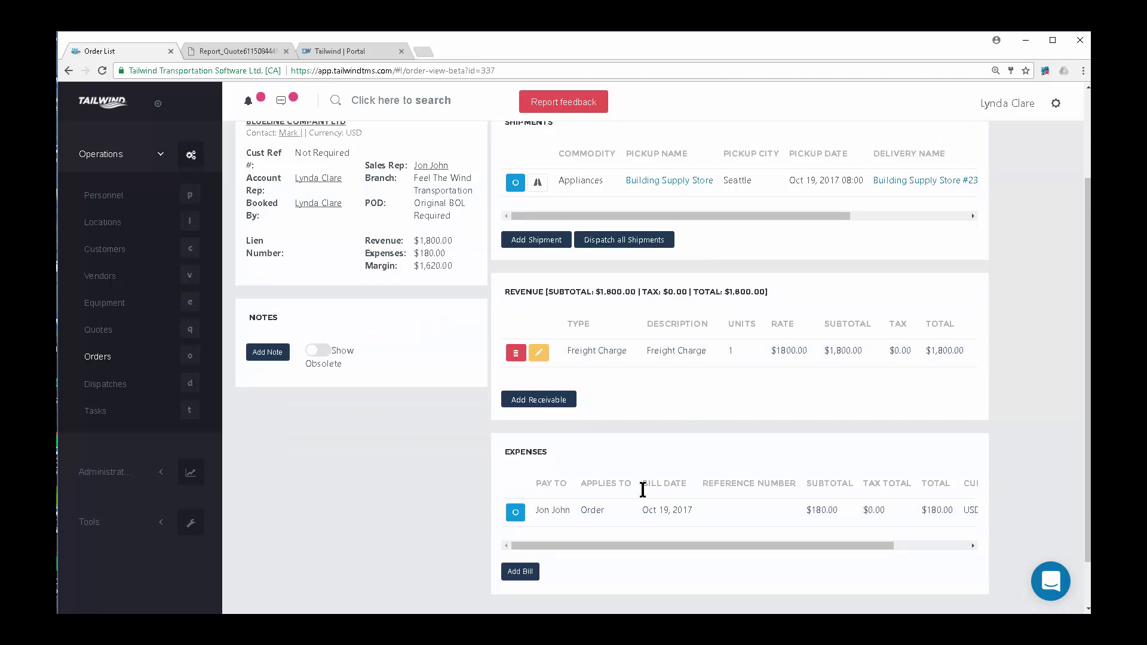
{"action": "left_click_drag", "start_coordinate": [839, 511], "coordinate": [800, 517]}
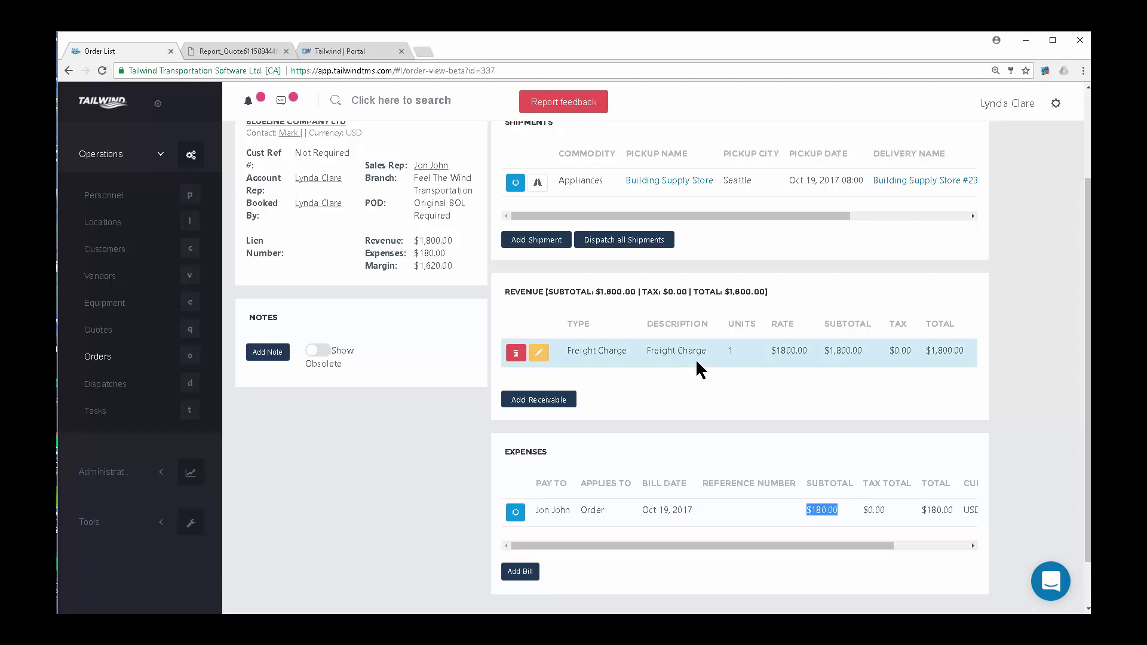
Look over the help articles in the Tailwind support portal and return to the order.
{"action": "scroll", "coordinate": [695, 358], "scroll_direction": "up", "scroll_amount": 1}
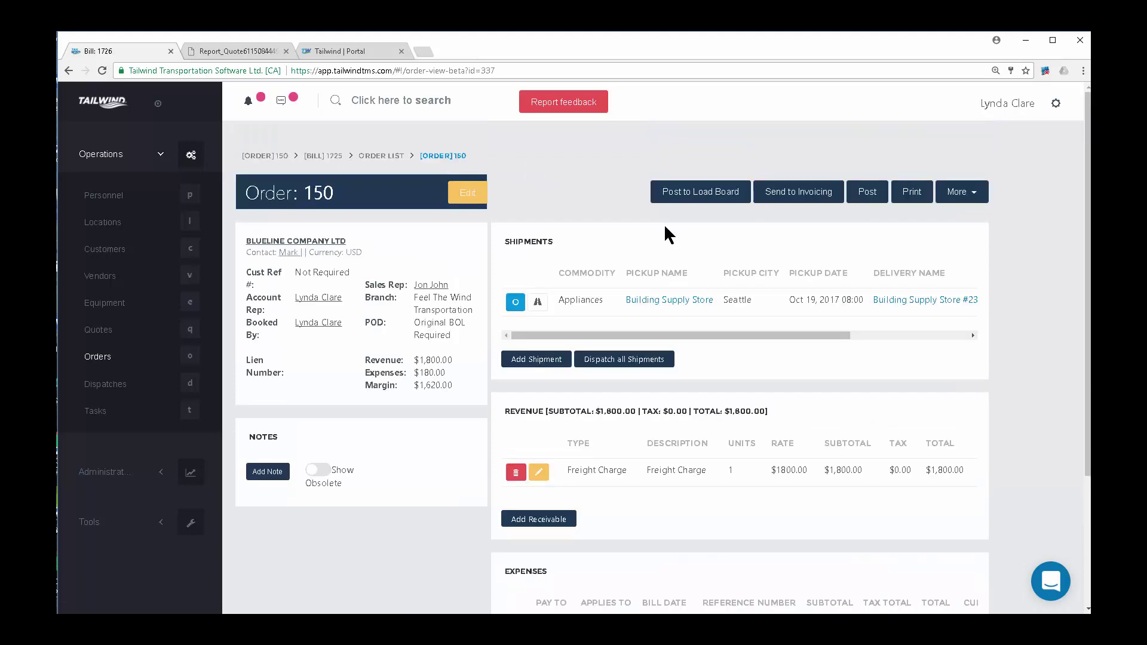
{"action": "left_click", "coordinate": [364, 50]}
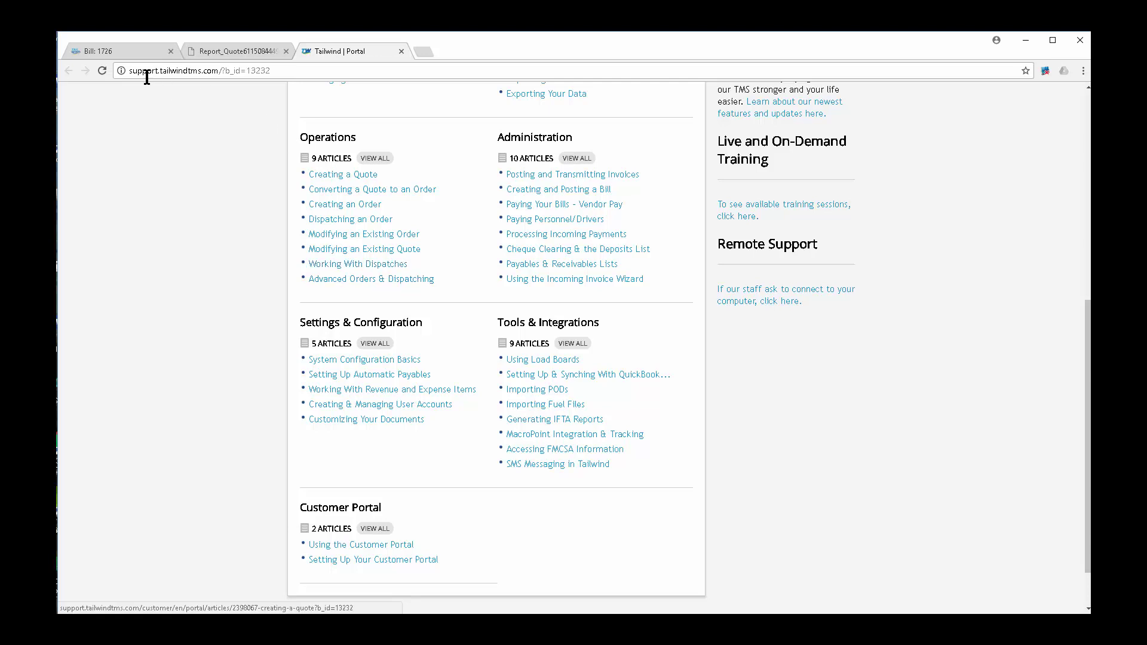
{"action": "left_click", "coordinate": [135, 52]}
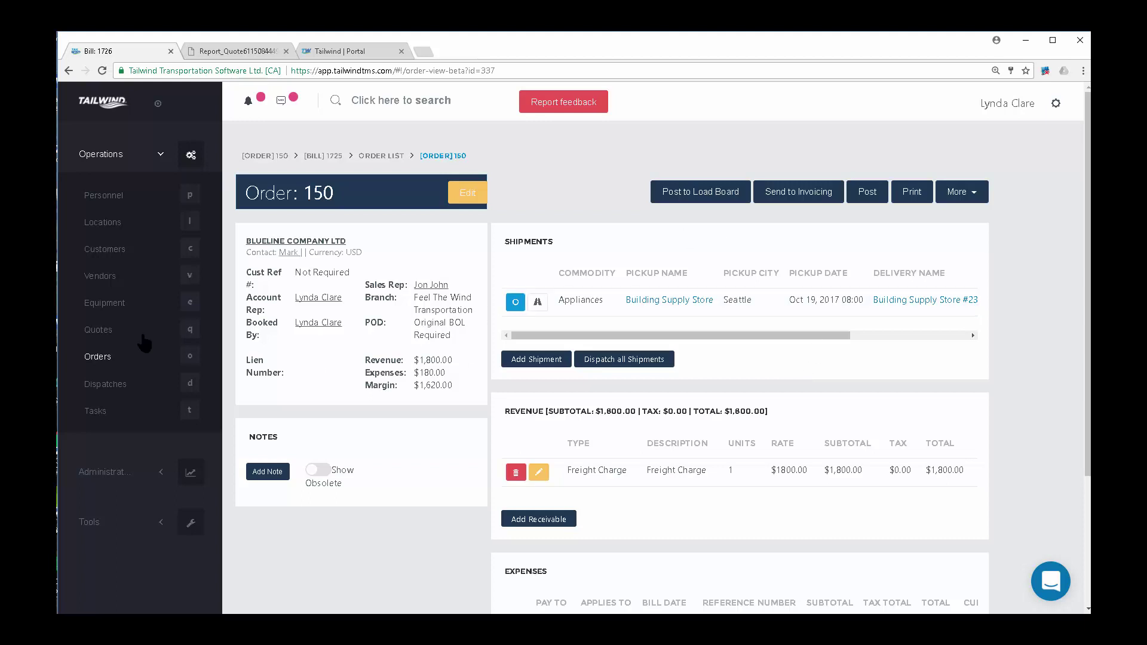
Open the order list and locate the new BlueLine order by its invoice entry.
{"action": "left_click", "coordinate": [99, 356]}
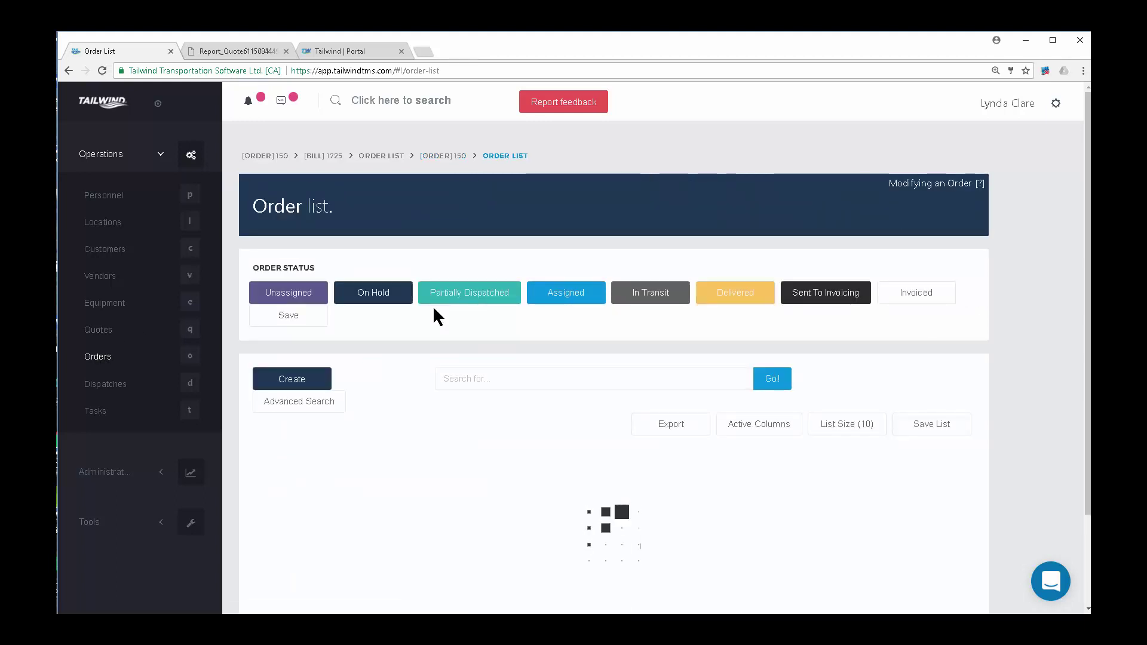
{"action": "scroll", "coordinate": [478, 438], "scroll_direction": "down", "scroll_amount": 1}
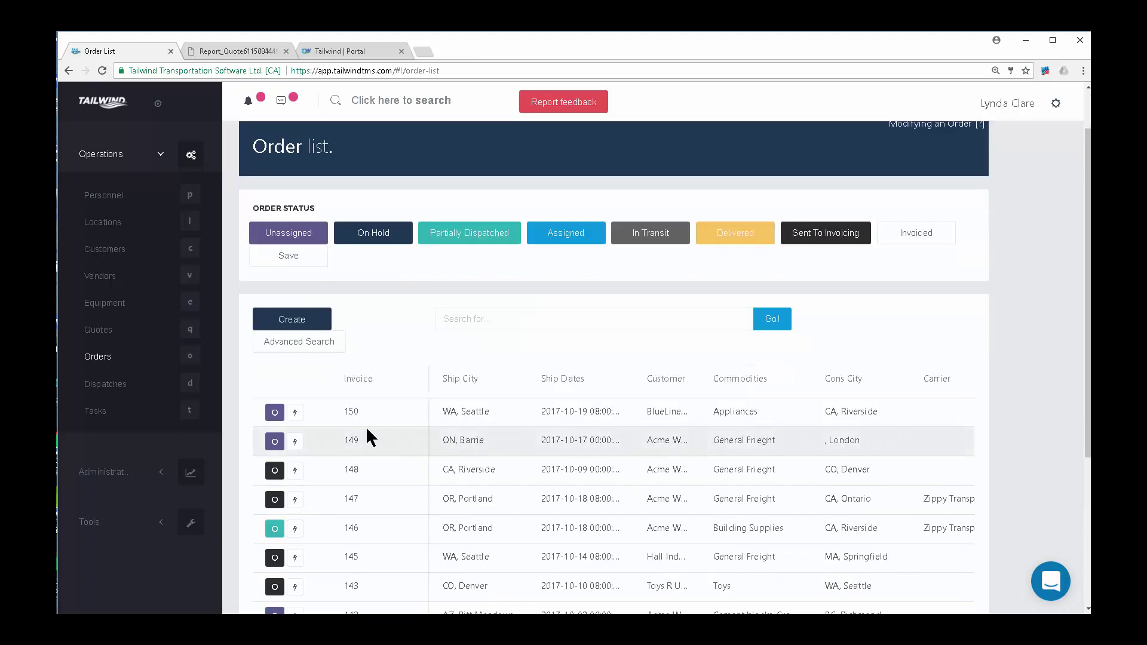
{"action": "left_click_drag", "start_coordinate": [360, 411], "coordinate": [336, 412]}
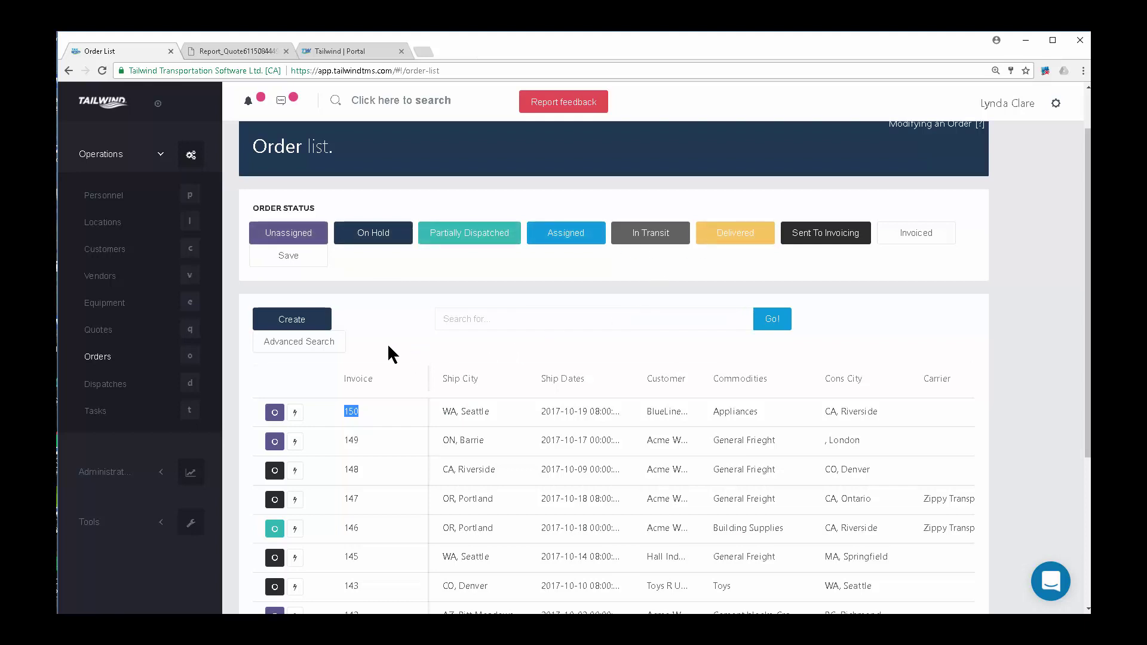
{"action": "scroll", "coordinate": [388, 344], "scroll_direction": "down", "scroll_amount": 1}
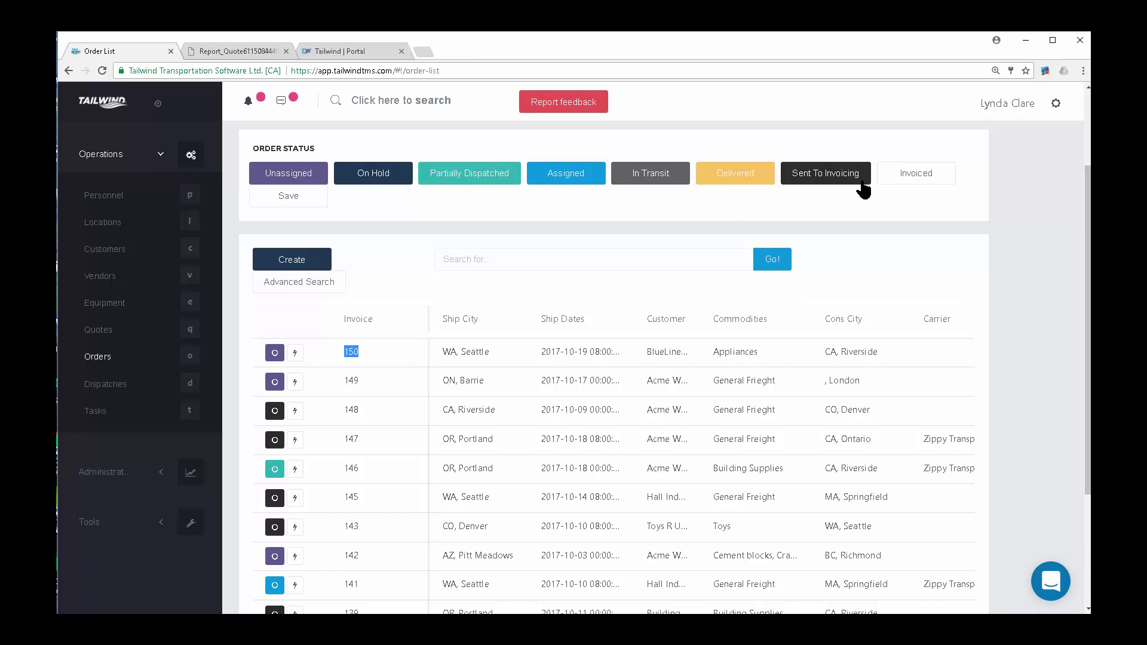
Filter out the Sent To Invoicing and Delivered orders and review the remaining entries in the order list.
{"action": "left_click", "coordinate": [833, 179]}
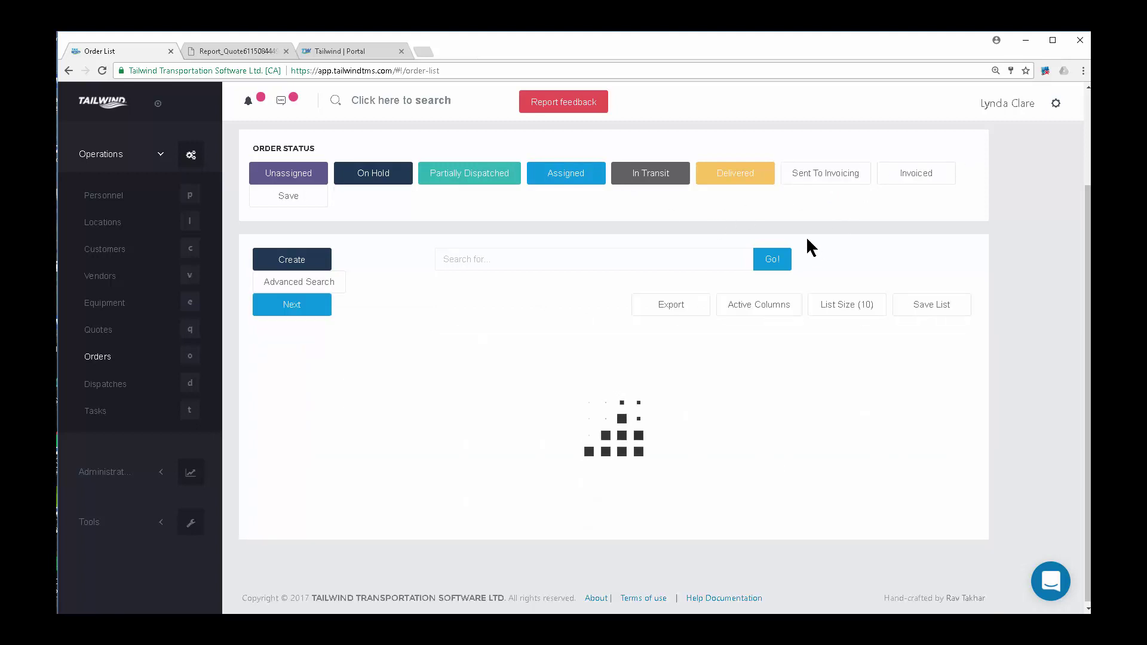
{"action": "left_click", "coordinate": [747, 178]}
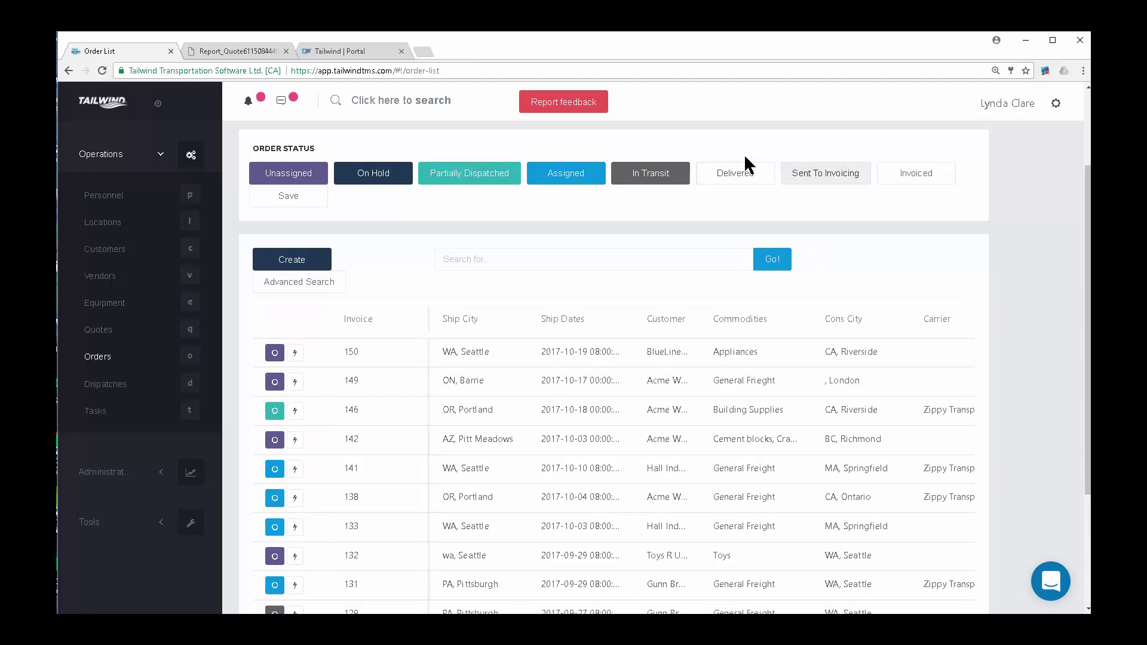
{"action": "scroll", "coordinate": [378, 364], "scroll_direction": "down", "scroll_amount": 2}
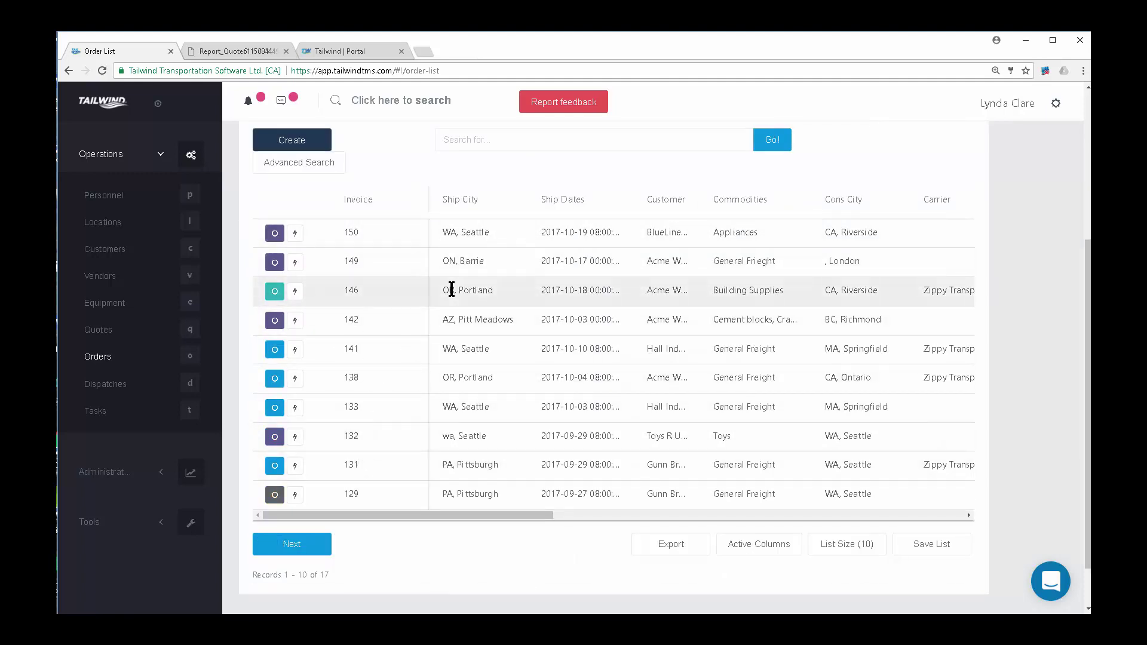
{"action": "scroll", "coordinate": [451, 293], "scroll_direction": "up", "scroll_amount": 3}
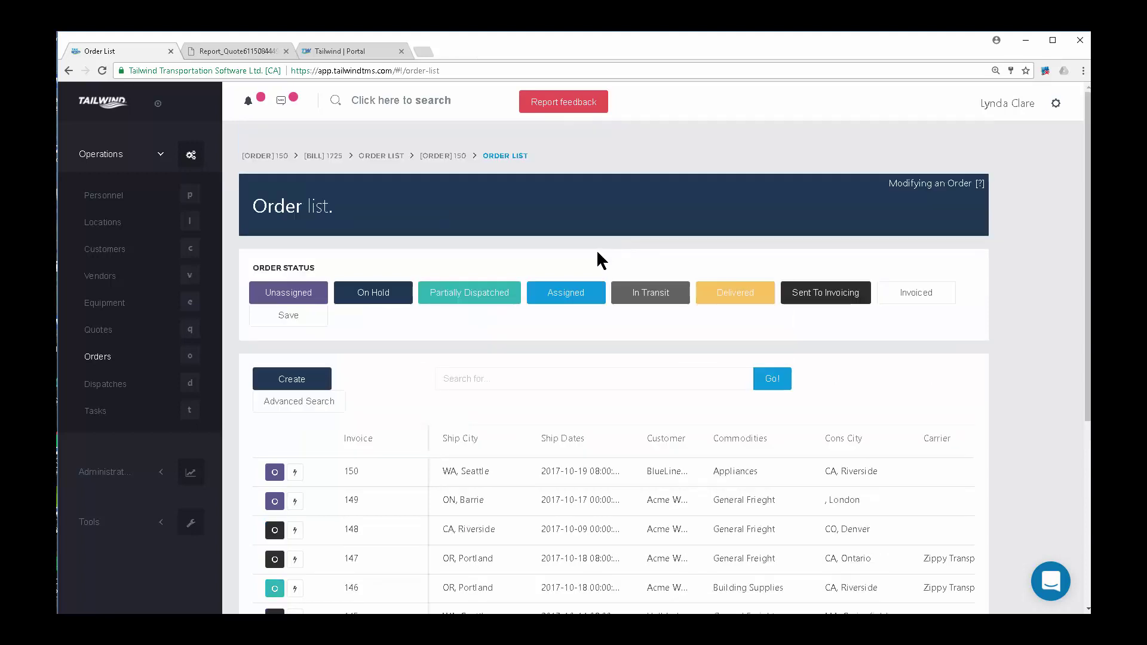
Open the BlueLine order, dispatch all its shipments to a new dispatch, and set the dispatch type to Brokered Carrier.
{"action": "left_click", "coordinate": [273, 472]}
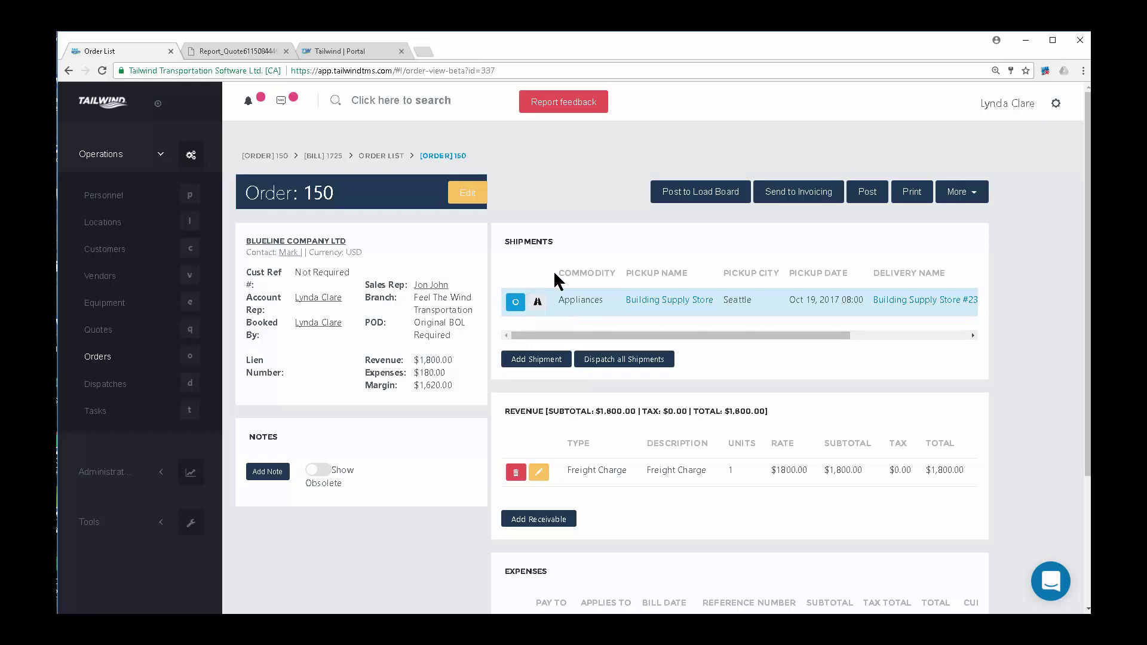
{"action": "left_click", "coordinate": [638, 360]}
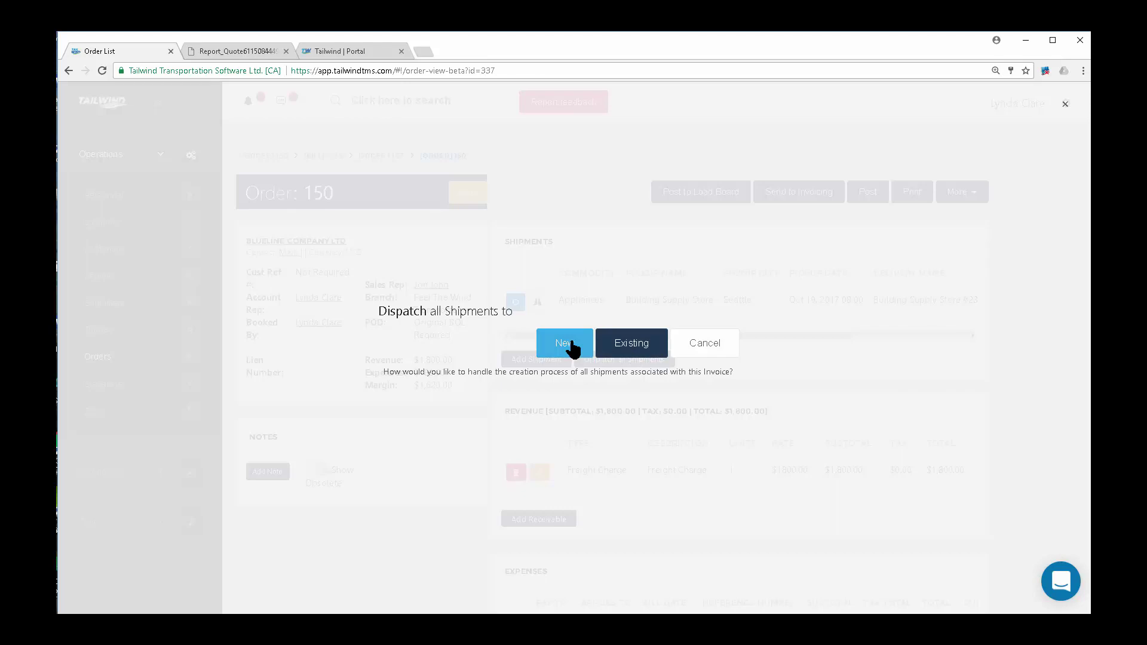
{"action": "left_click", "coordinate": [572, 346]}
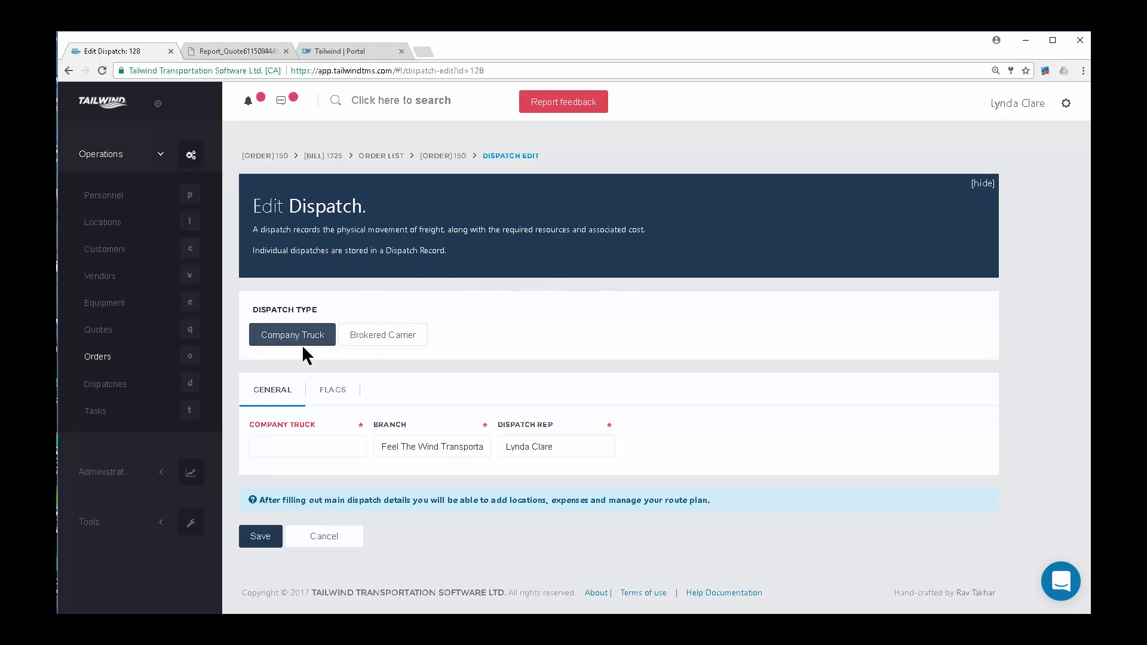
{"action": "left_click", "coordinate": [394, 336]}
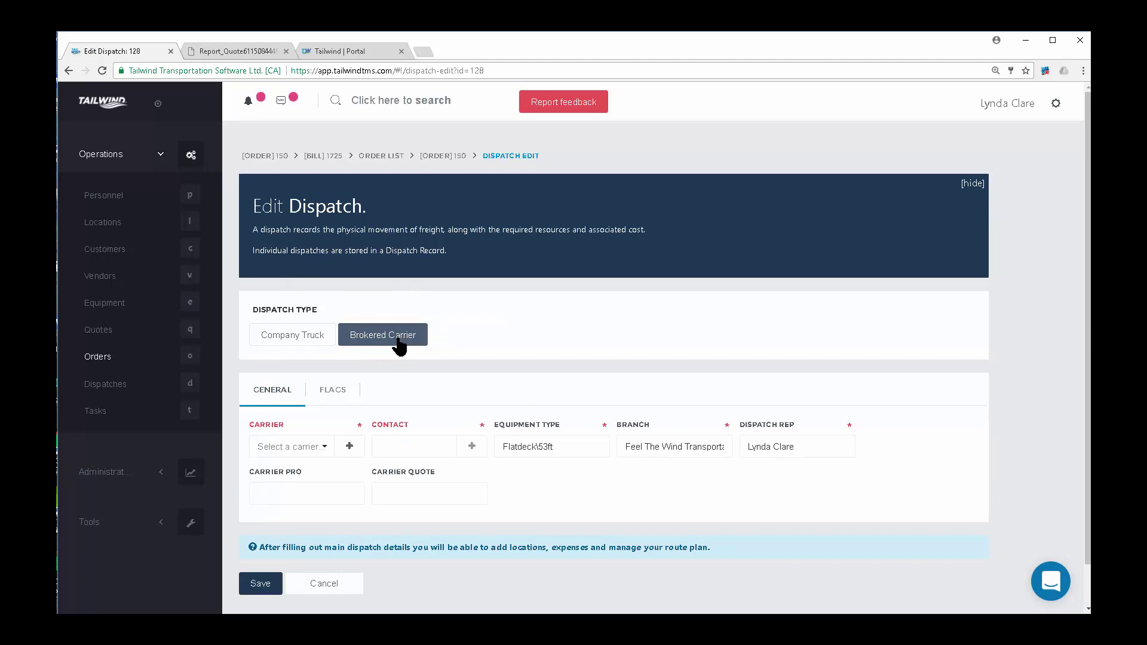
Keep the dispatch type as Brokered Carrier, assign Zippy Transport as the carrier, and save the dispatch.
{"action": "left_click", "coordinate": [277, 337]}
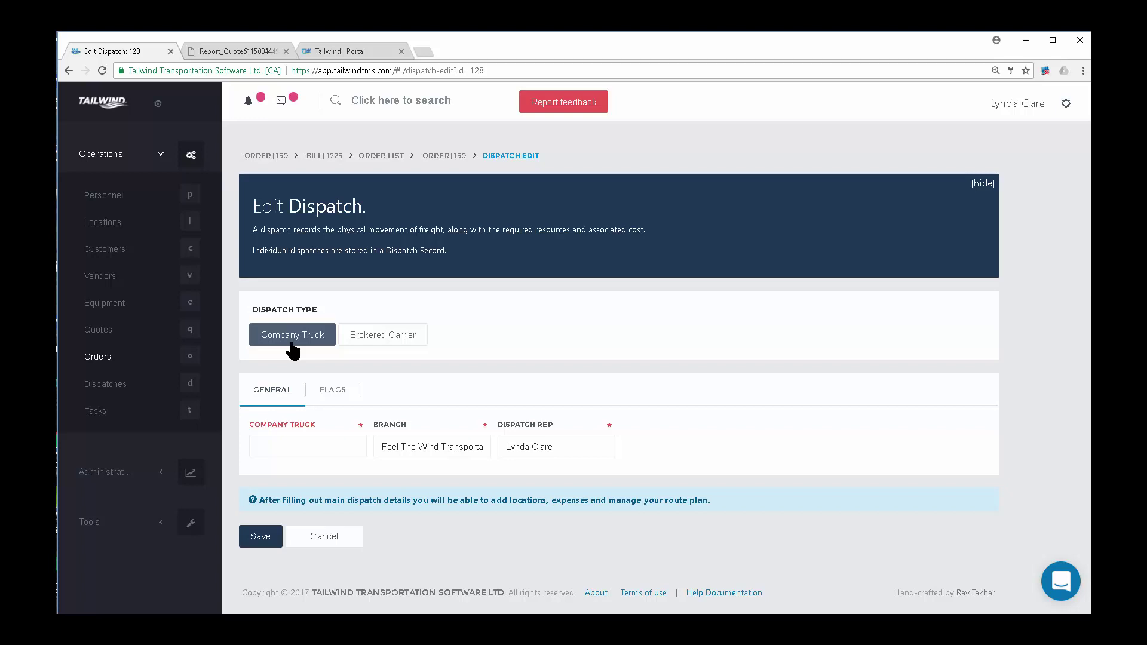
{"action": "left_click", "coordinate": [388, 336]}
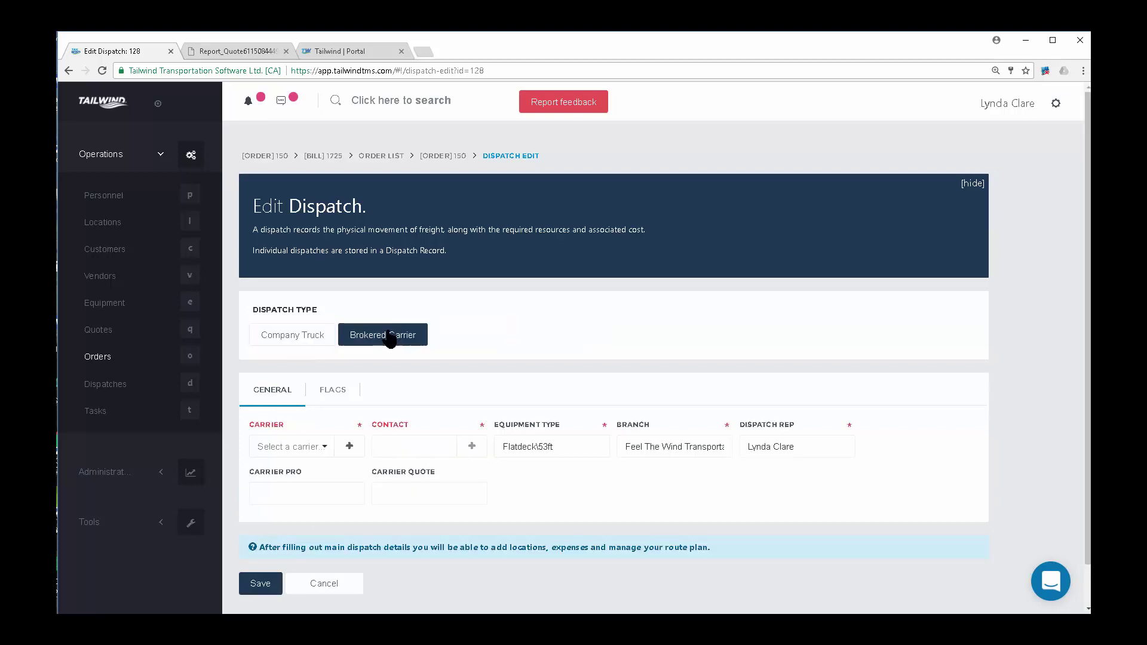
{"action": "left_click", "coordinate": [325, 448]}
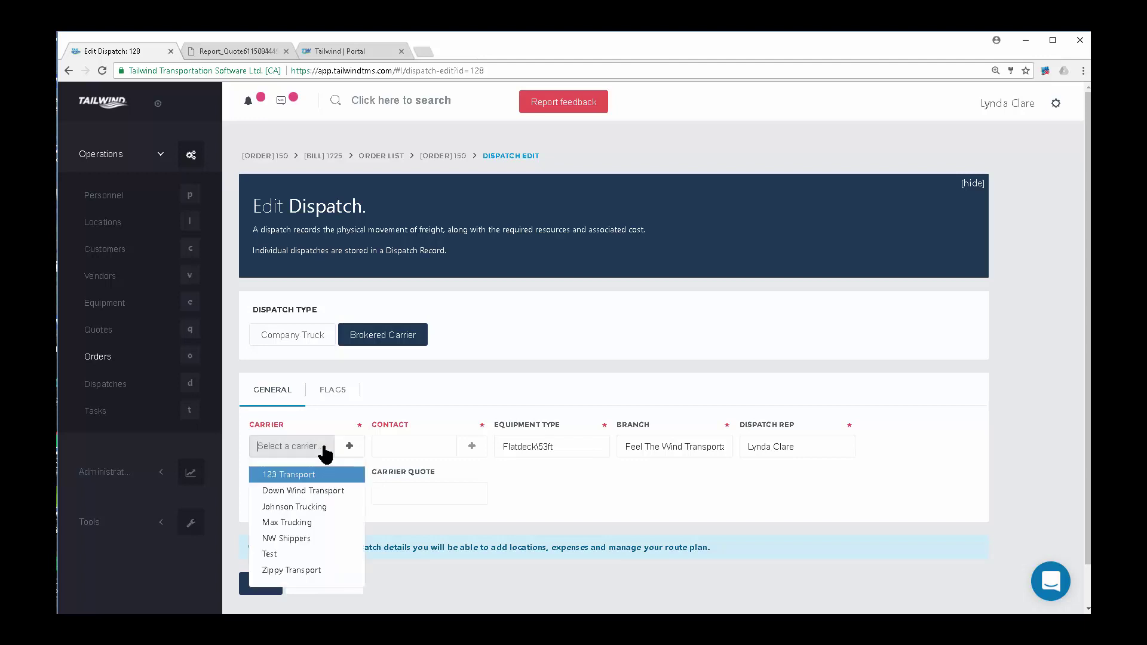
{"action": "left_click", "coordinate": [310, 571]}
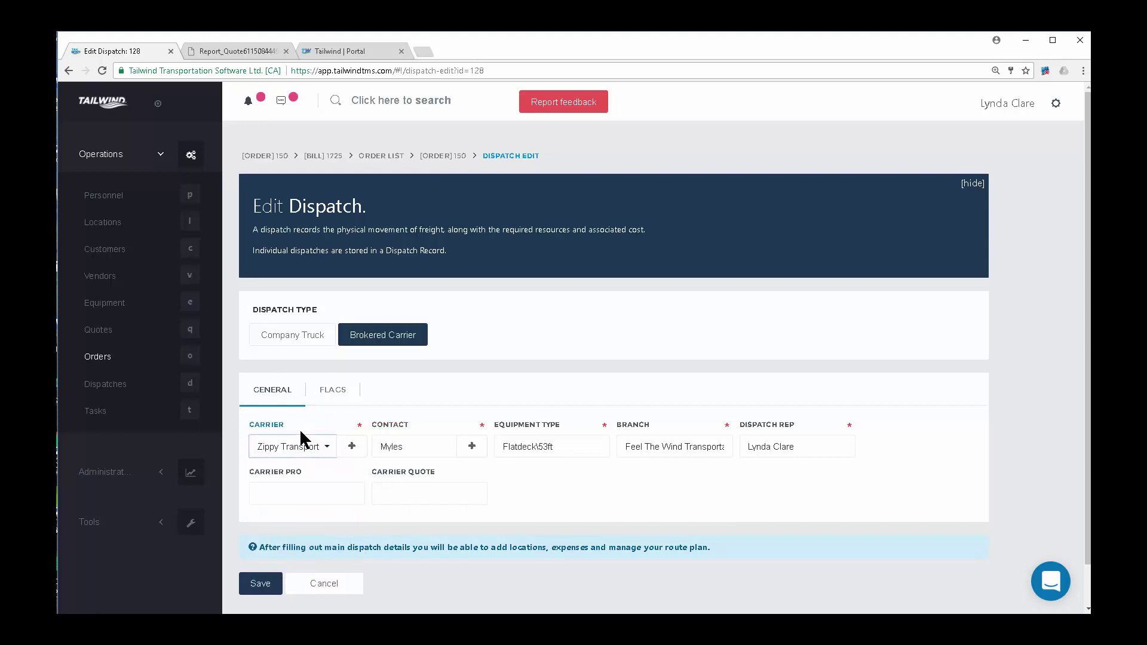
{"action": "left_click", "coordinate": [338, 396]}
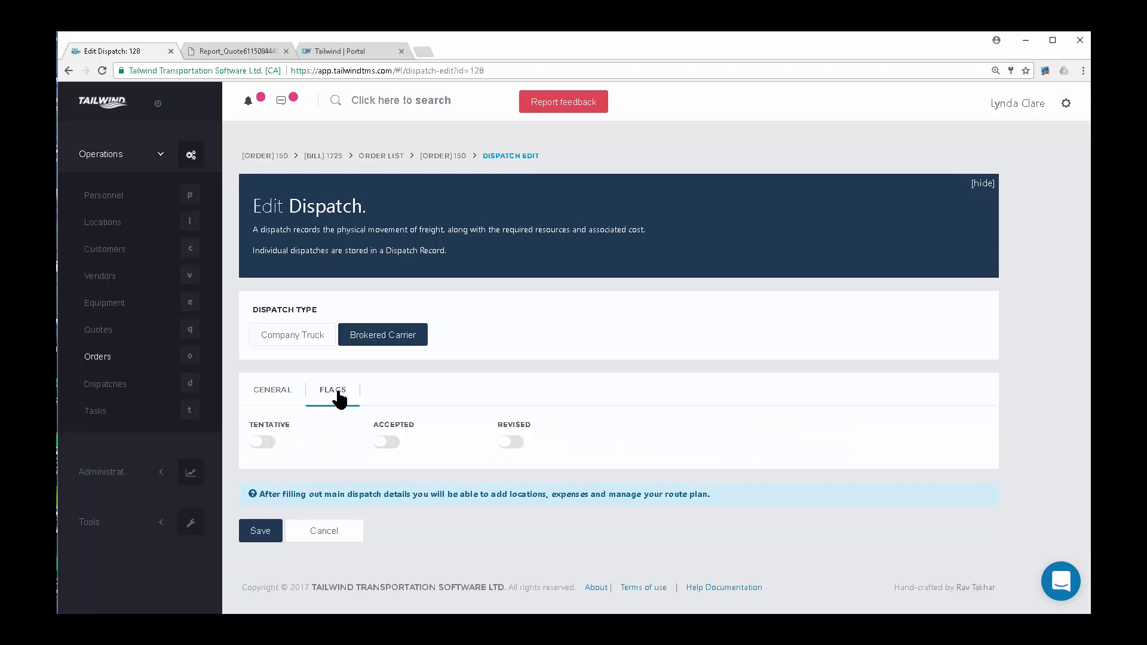
{"action": "left_click", "coordinate": [276, 399]}
{"action": "left_click", "coordinate": [260, 585]}
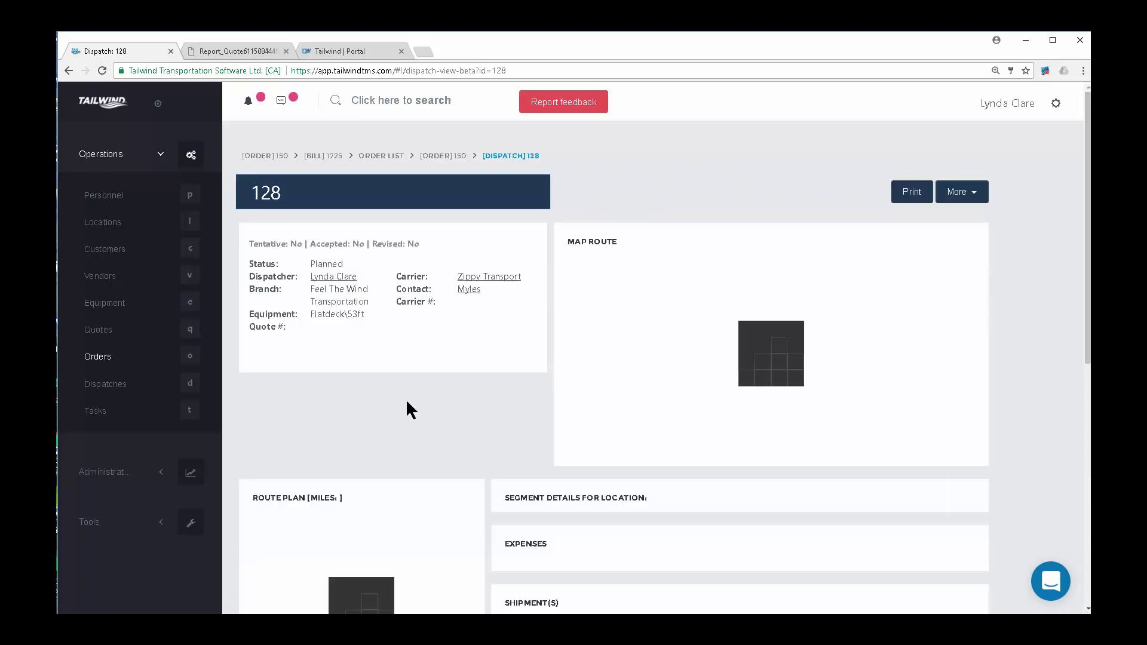
Review the trip's number, both Building Supply Store stops in the route plan, and their segment and shipment details.
{"action": "double_click", "coordinate": [304, 194]}
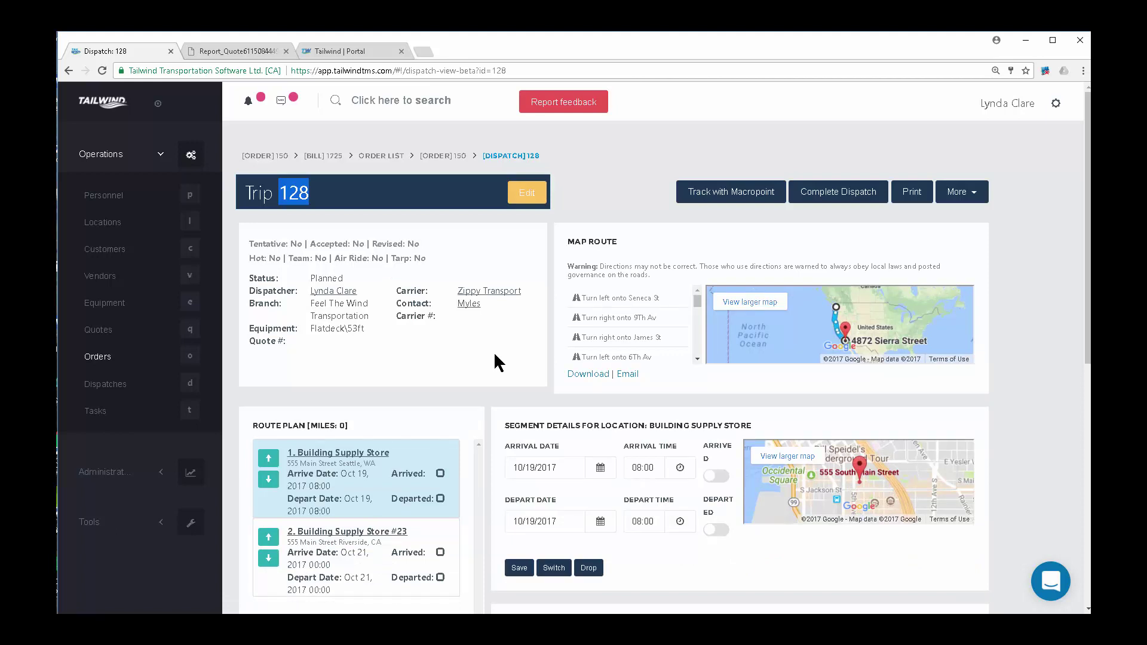
{"action": "scroll", "coordinate": [494, 355], "scroll_direction": "down", "scroll_amount": 1}
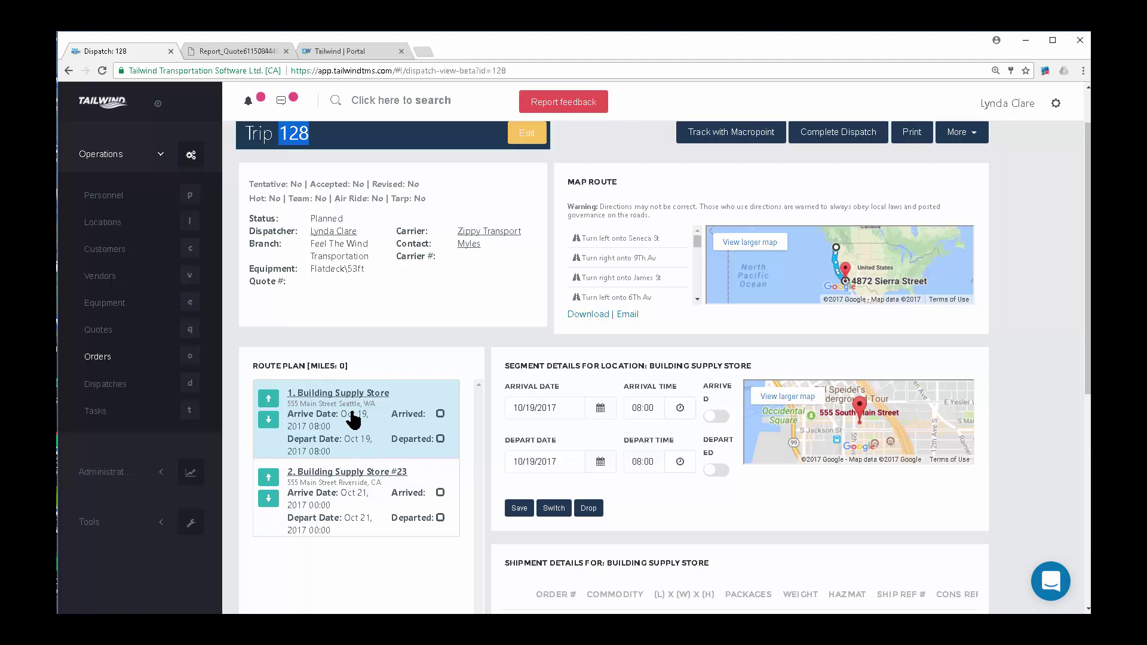
{"action": "left_click", "coordinate": [348, 432]}
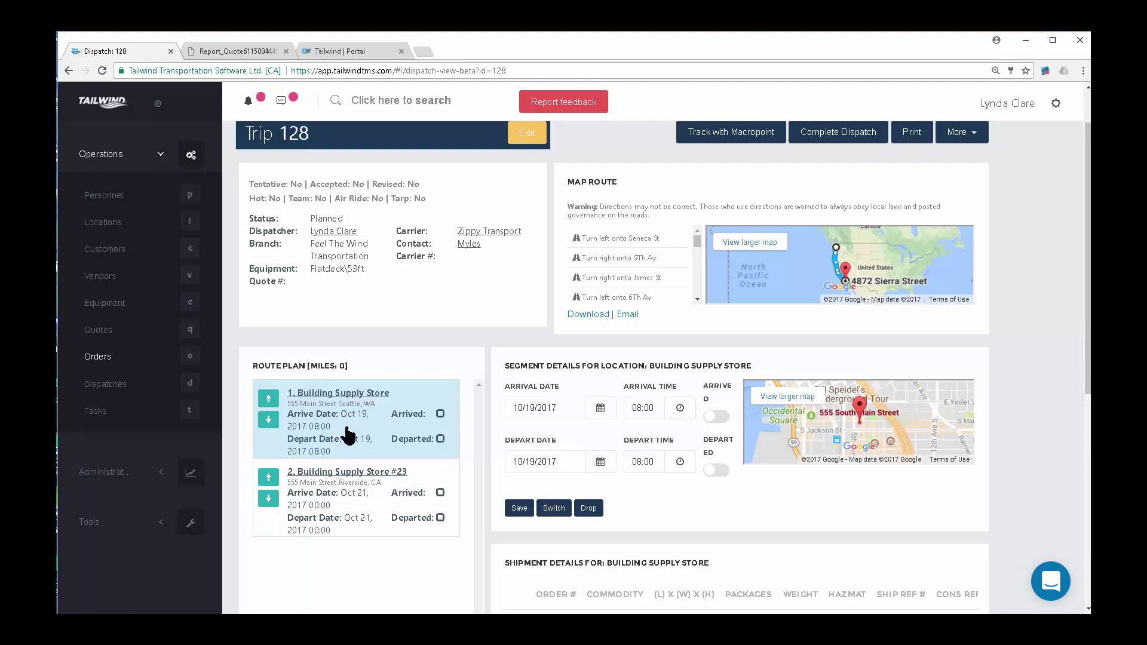
{"action": "left_click", "coordinate": [373, 496]}
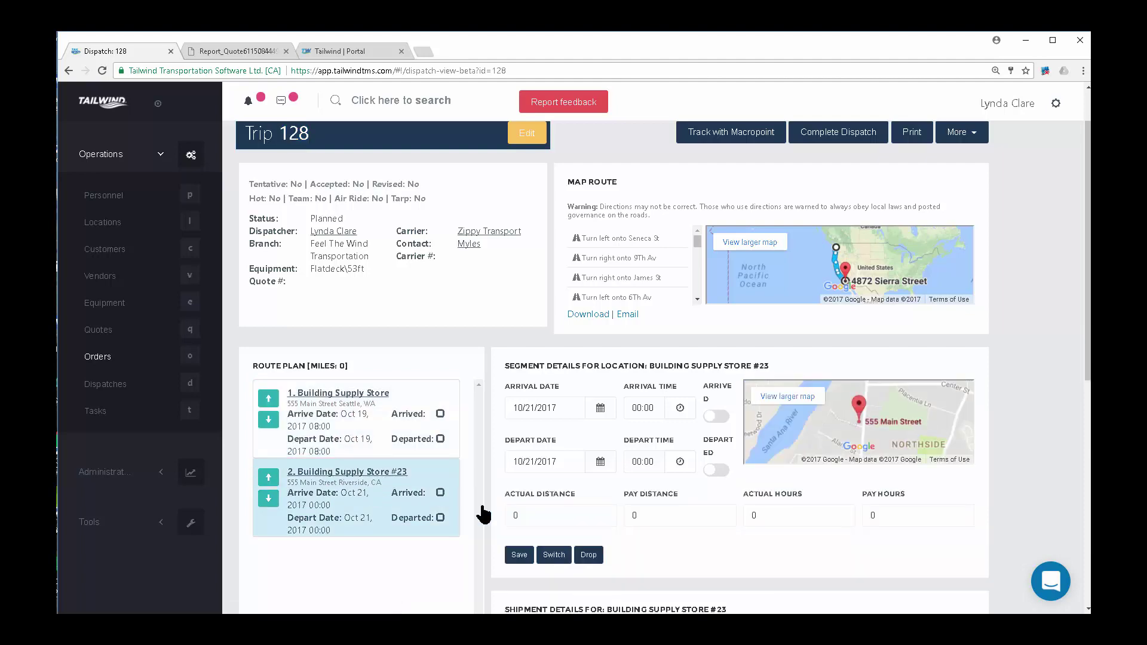
{"action": "scroll", "coordinate": [607, 548], "scroll_direction": "down", "scroll_amount": 3}
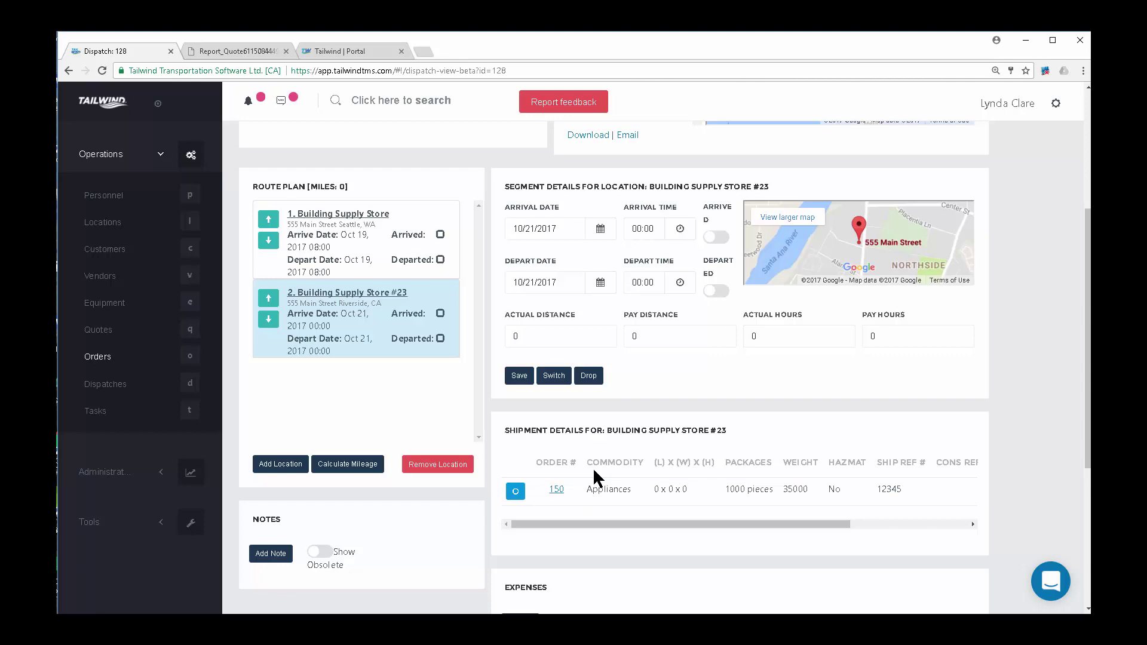
{"action": "scroll", "coordinate": [592, 467], "scroll_direction": "up", "scroll_amount": 4}
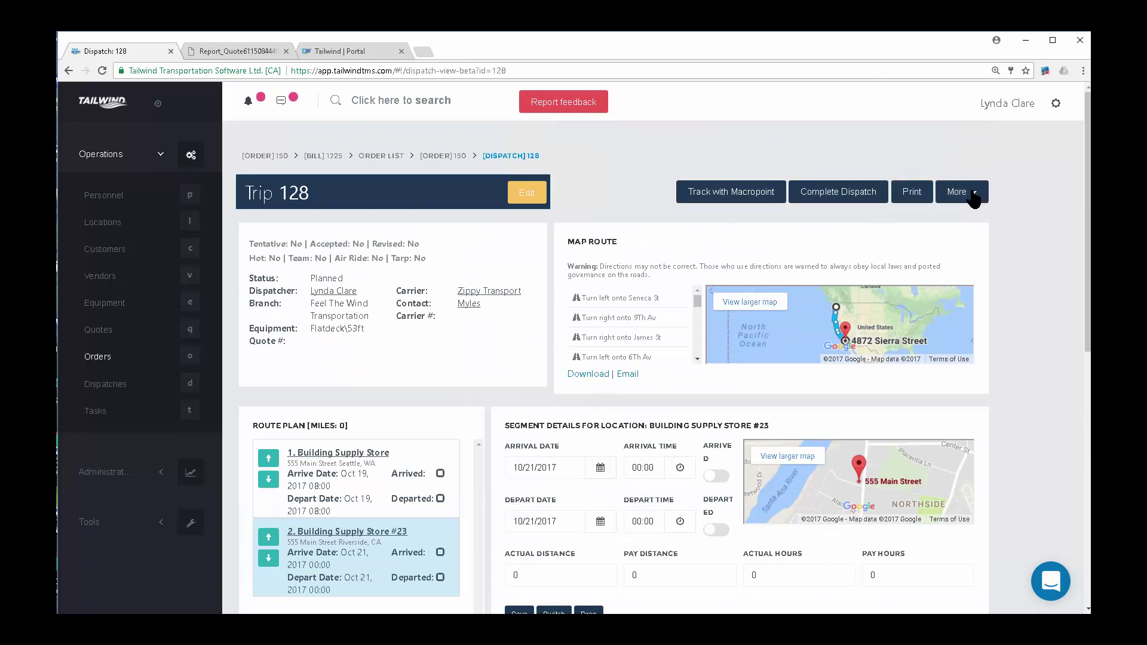
Preview the dispatch's printable load confirmation, then close the preview and the print options.
{"action": "left_click", "coordinate": [911, 192]}
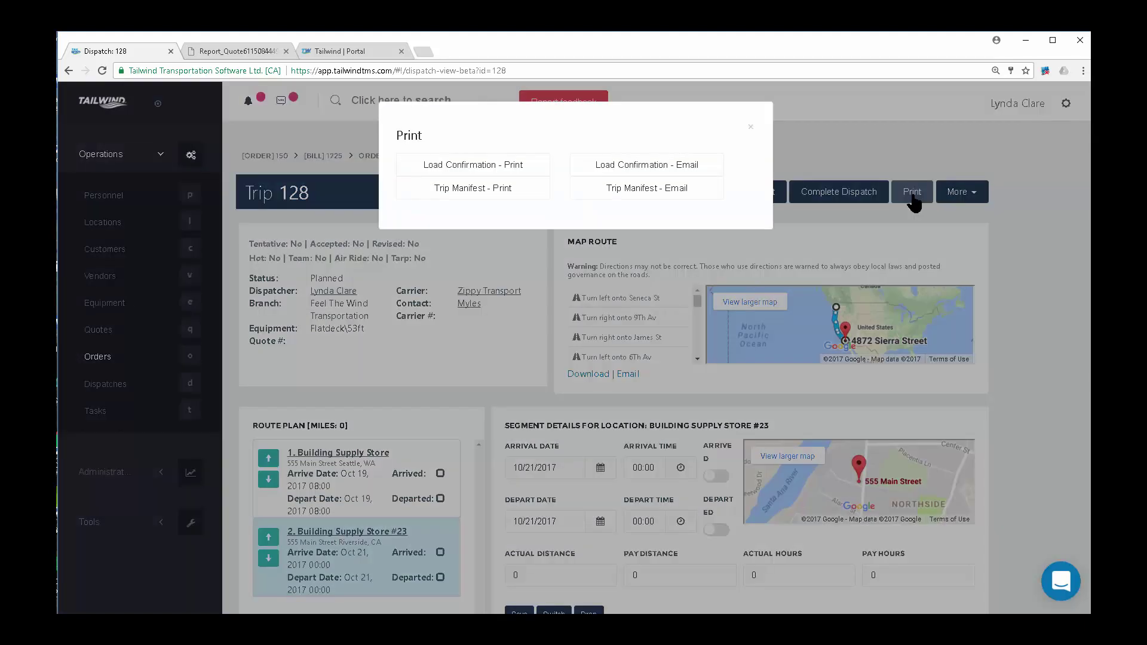
{"action": "left_click", "coordinate": [467, 172]}
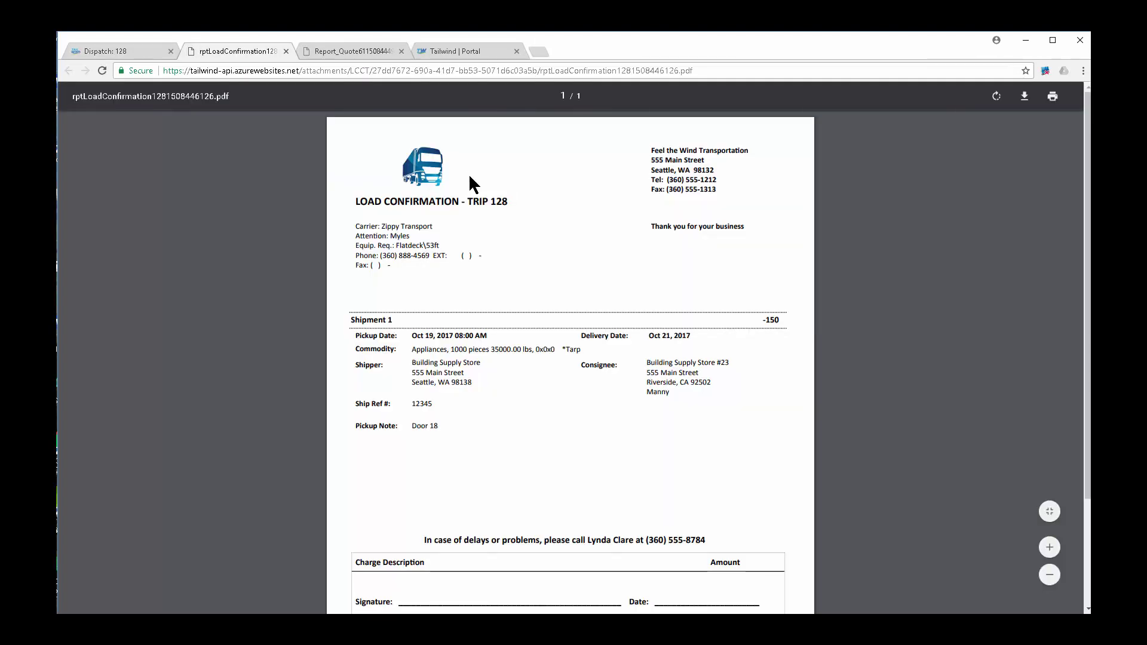
{"action": "left_click", "coordinate": [286, 52]}
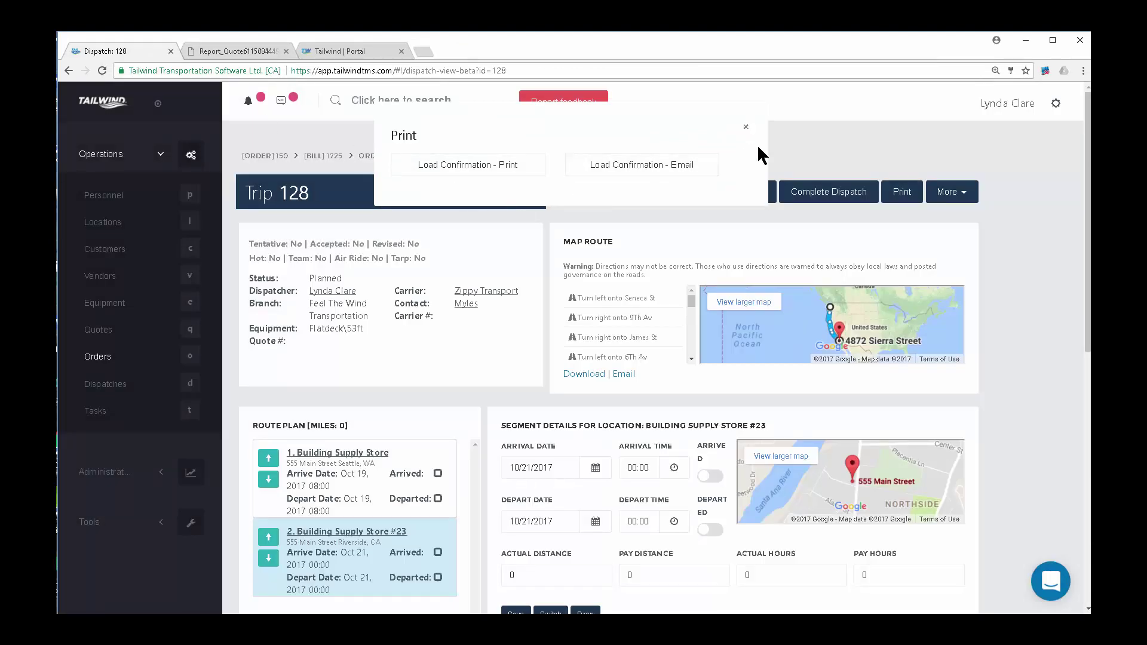
{"action": "left_click", "coordinate": [745, 126]}
Create a vendor bill for Zippy Transport from the dispatch's expenses.
{"action": "scroll", "coordinate": [717, 364], "scroll_direction": "down", "scroll_amount": 4}
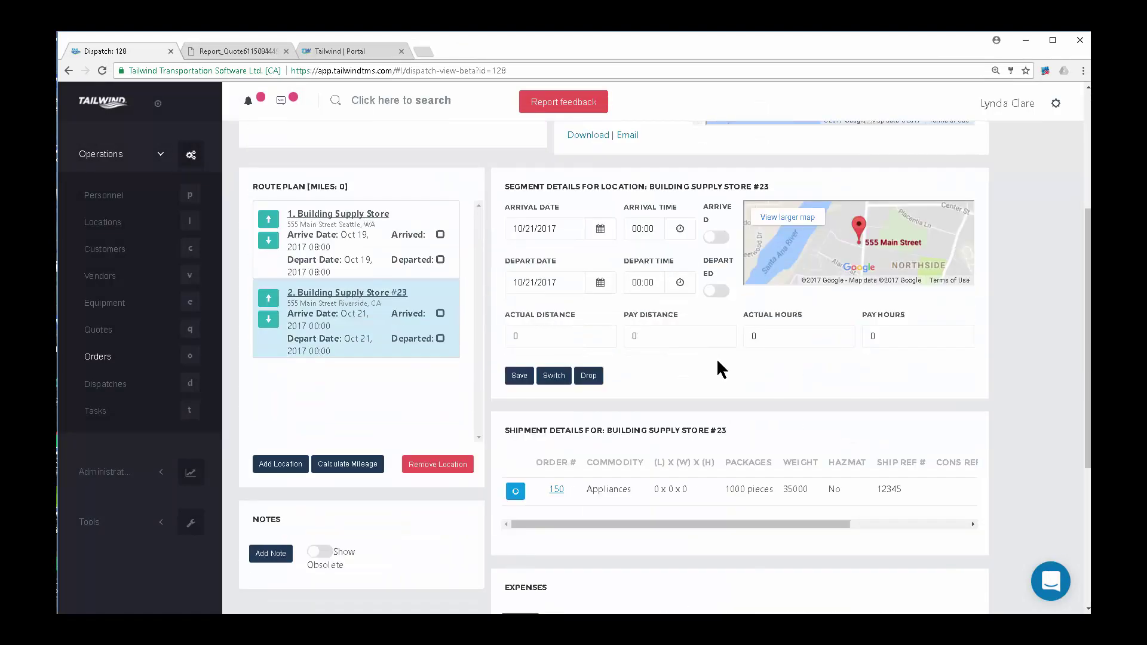
{"action": "scroll", "coordinate": [718, 361], "scroll_direction": "down", "scroll_amount": 2}
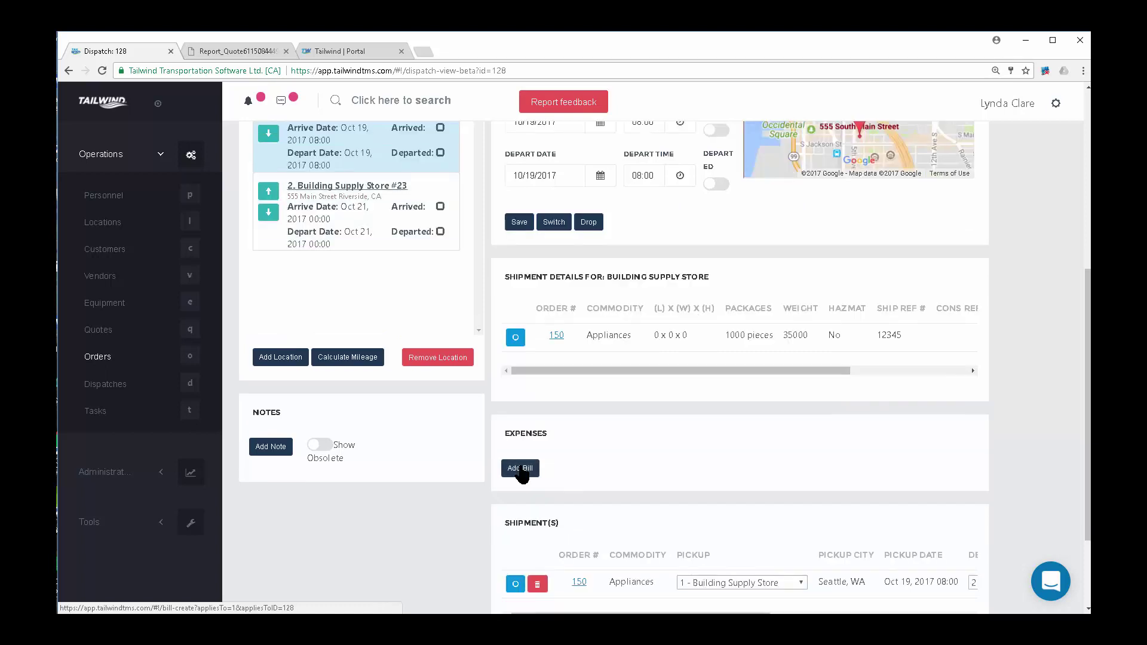
{"action": "left_click", "coordinate": [526, 470]}
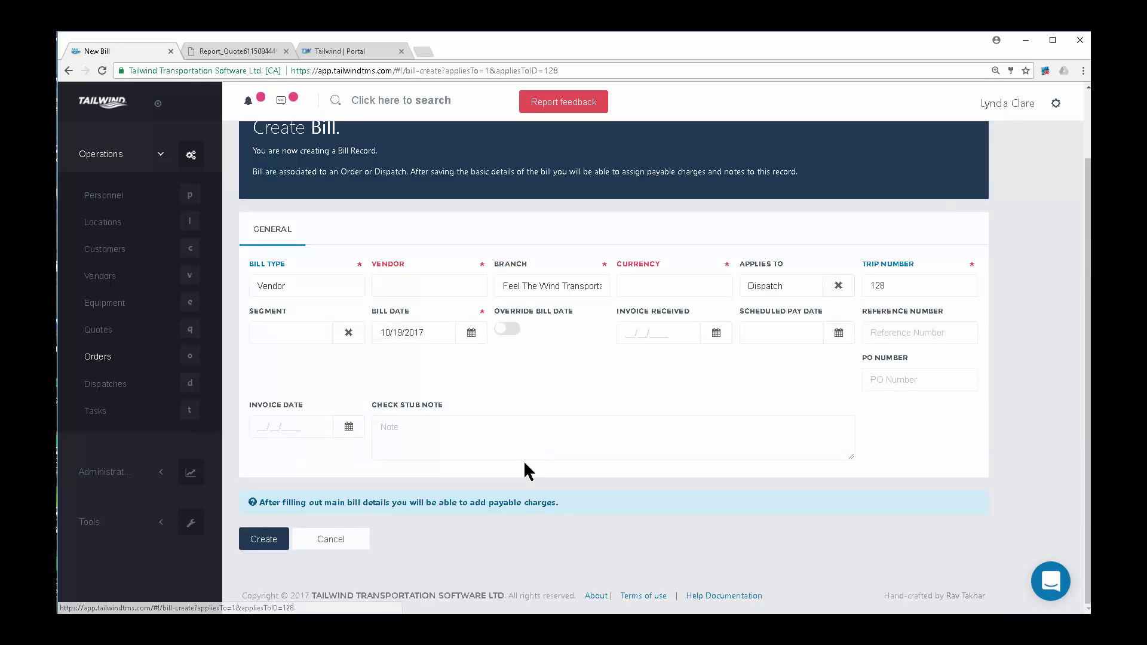
{"action": "left_click", "coordinate": [451, 286]}
{"action": "scroll", "coordinate": [488, 328], "scroll_direction": "down", "scroll_amount": 1}
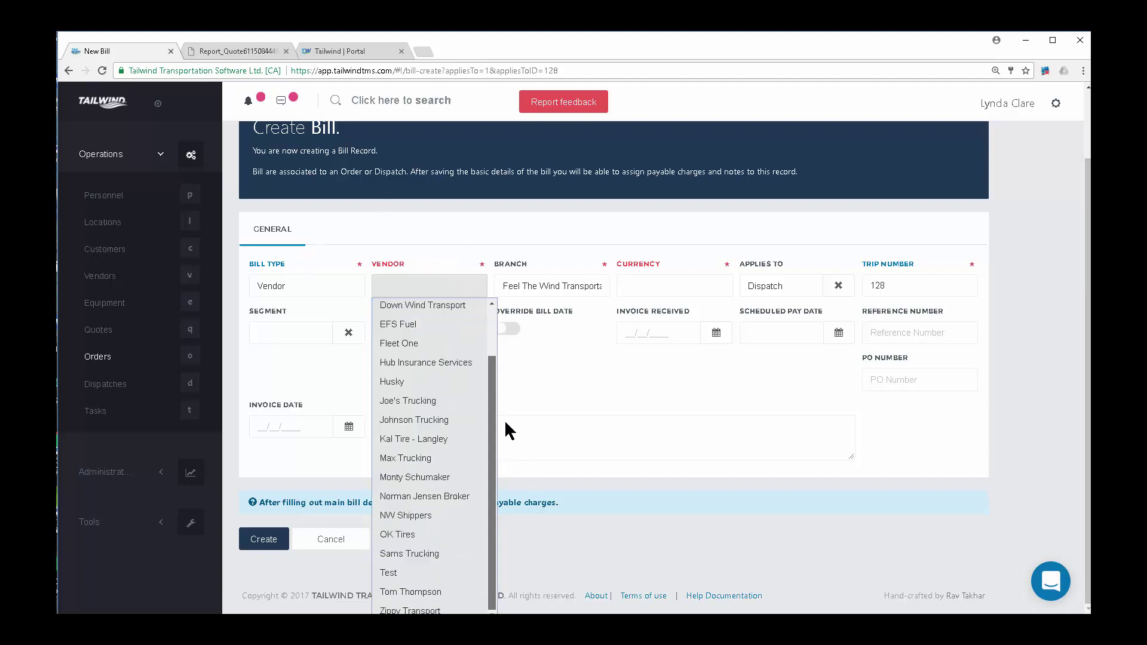
{"action": "left_click", "coordinate": [451, 610]}
{"action": "left_click", "coordinate": [264, 540]}
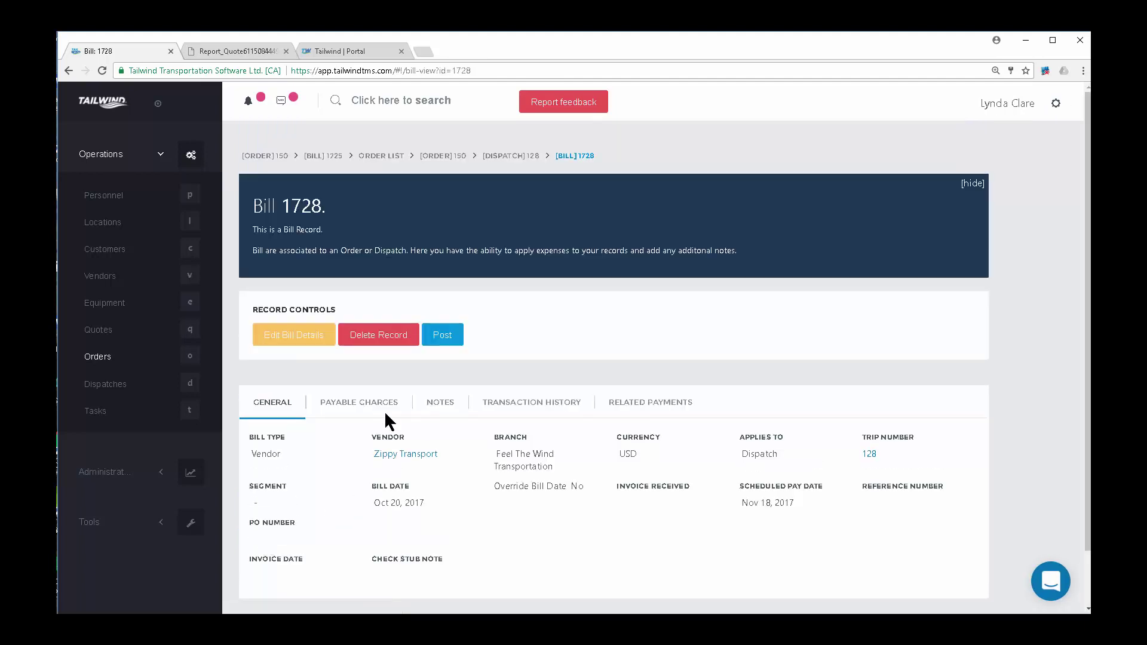
Add a Brokered Carrier Expense payable charge to the bill with 1 unit at a rate of 1500.00.
{"action": "left_click", "coordinate": [371, 403]}
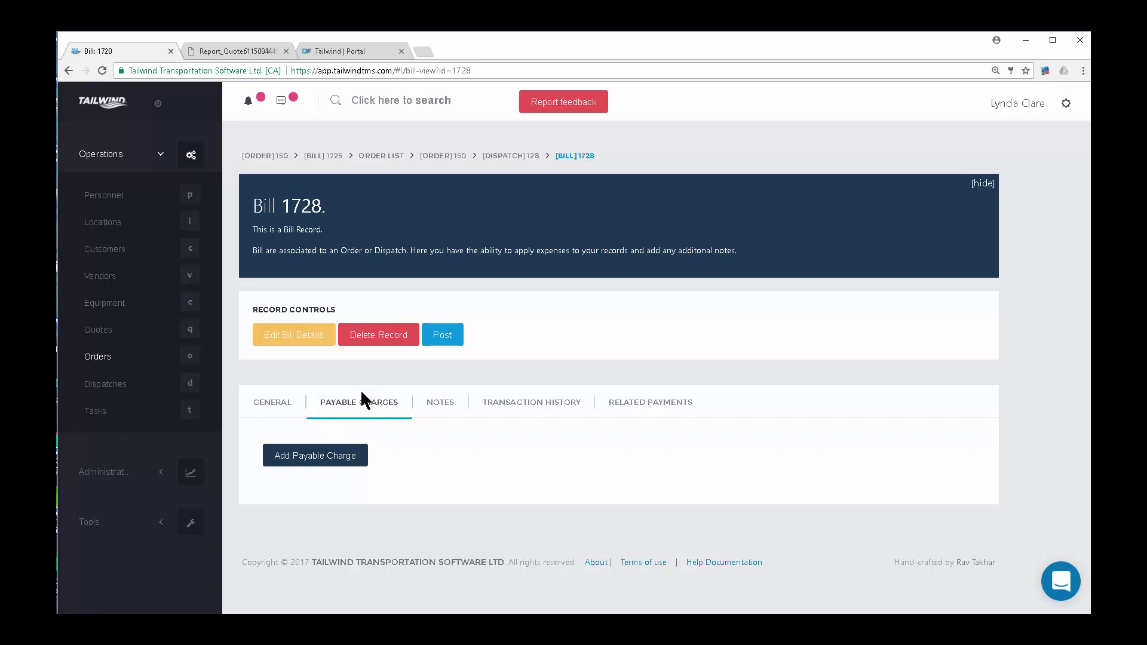
{"action": "left_click", "coordinate": [310, 458]}
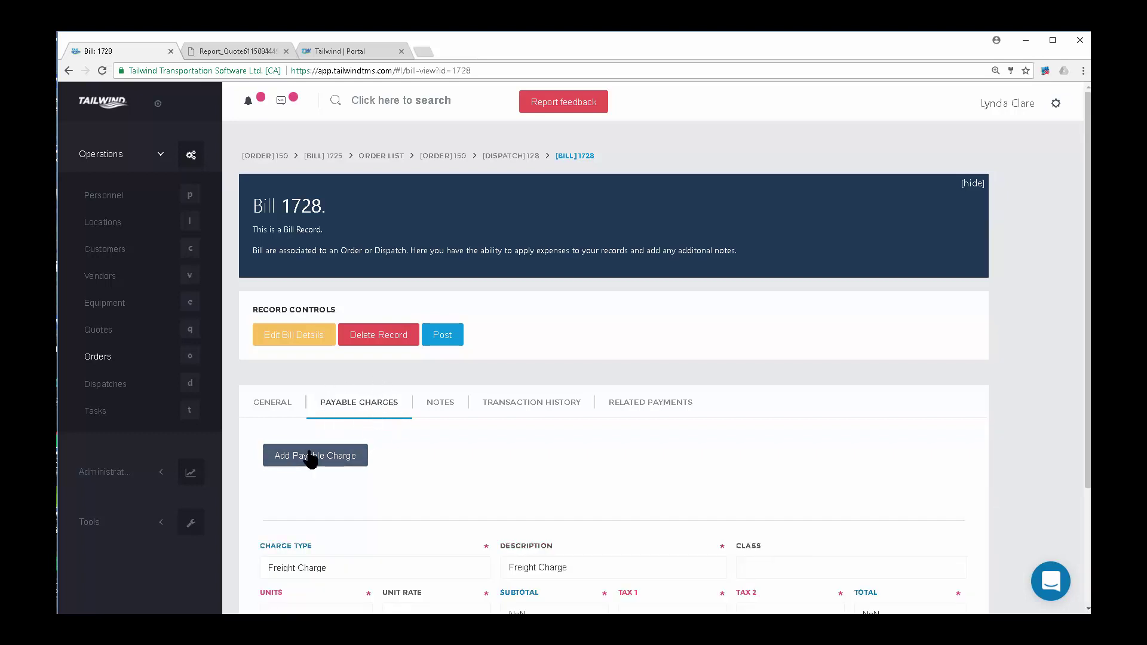
{"action": "scroll", "coordinate": [421, 482], "scroll_direction": "down", "scroll_amount": 2}
{"action": "left_click", "coordinate": [421, 447]}
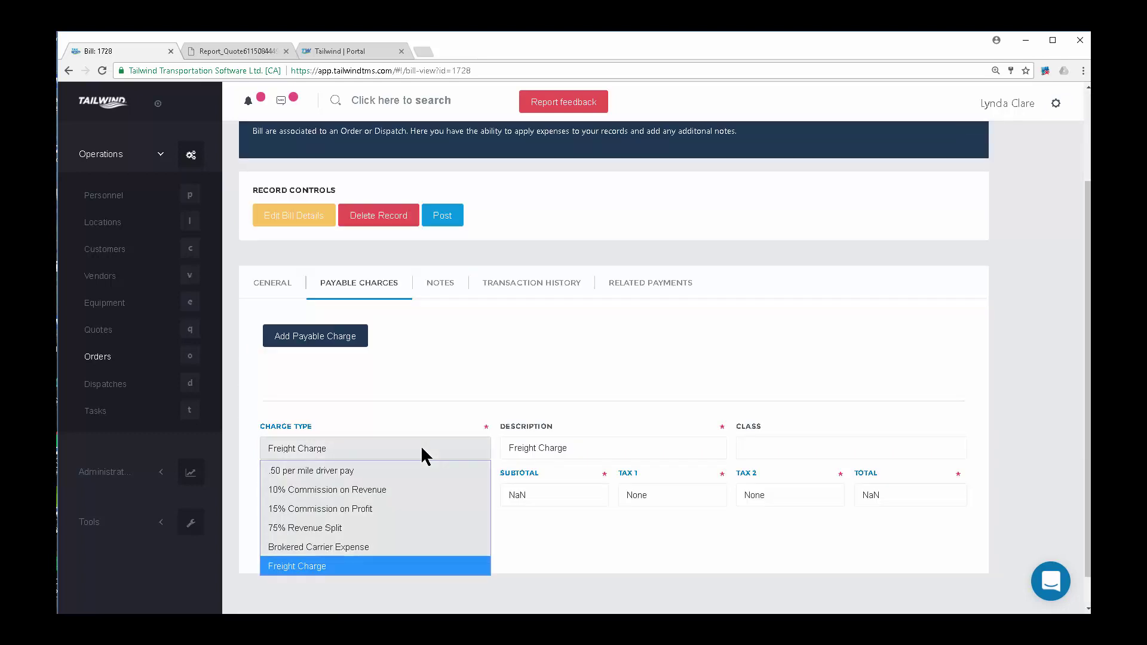
{"action": "left_click", "coordinate": [393, 547]}
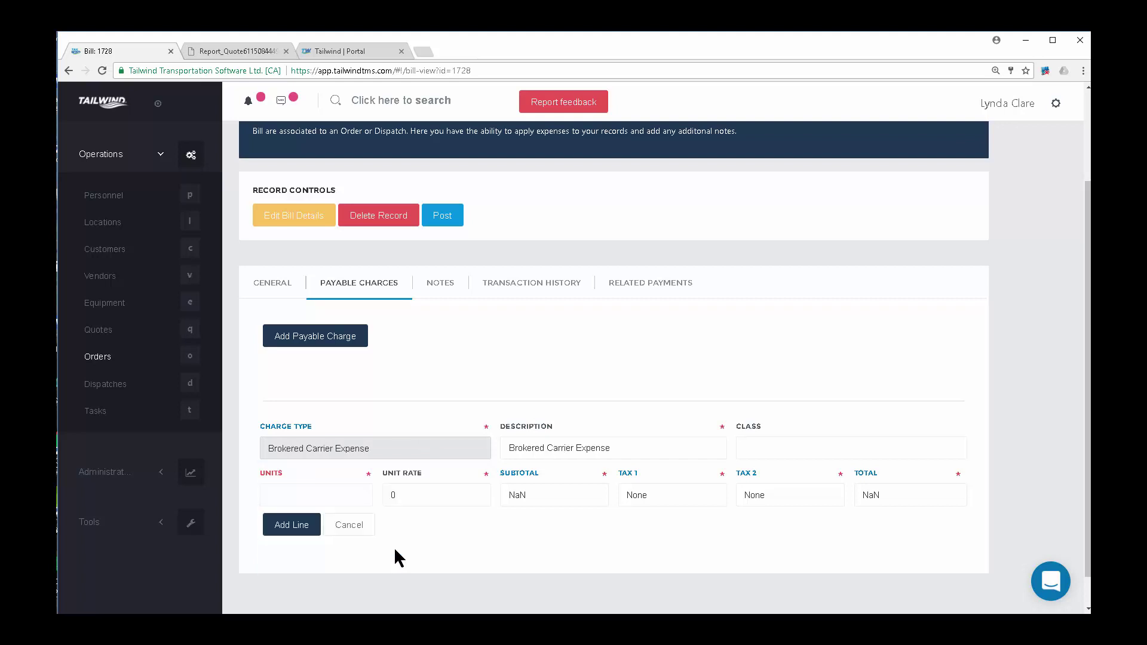
{"action": "left_click", "coordinate": [403, 494]}
{"action": "left_click_drag", "start_coordinate": [404, 493], "coordinate": [364, 489]}
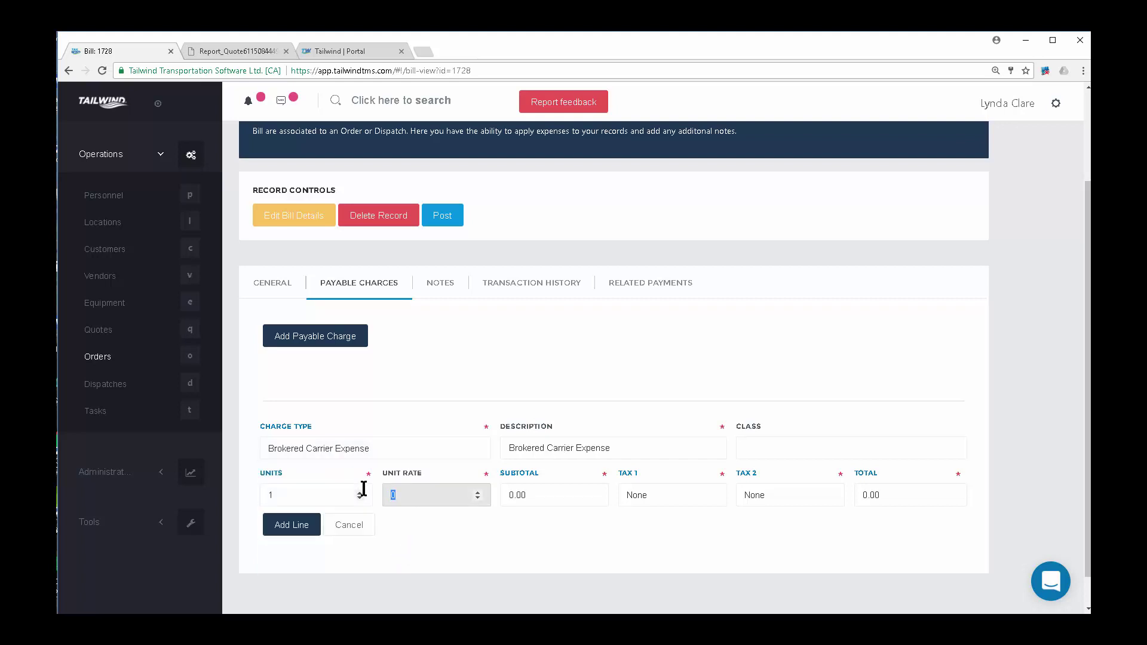
{"action": "type", "text": "1500.00"}
{"action": "left_click", "coordinate": [296, 526]}
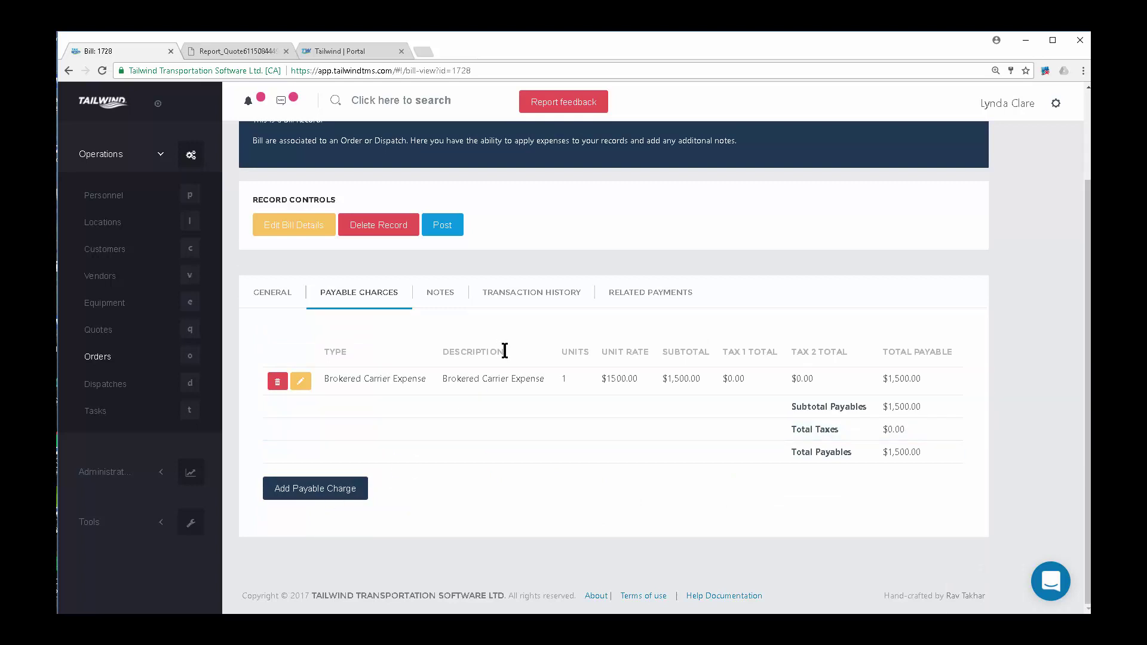
Return from the bill to the dispatch through the record trail and generate its printable load confirmation again.
{"action": "scroll", "coordinate": [504, 346], "scroll_direction": "up", "scroll_amount": 2}
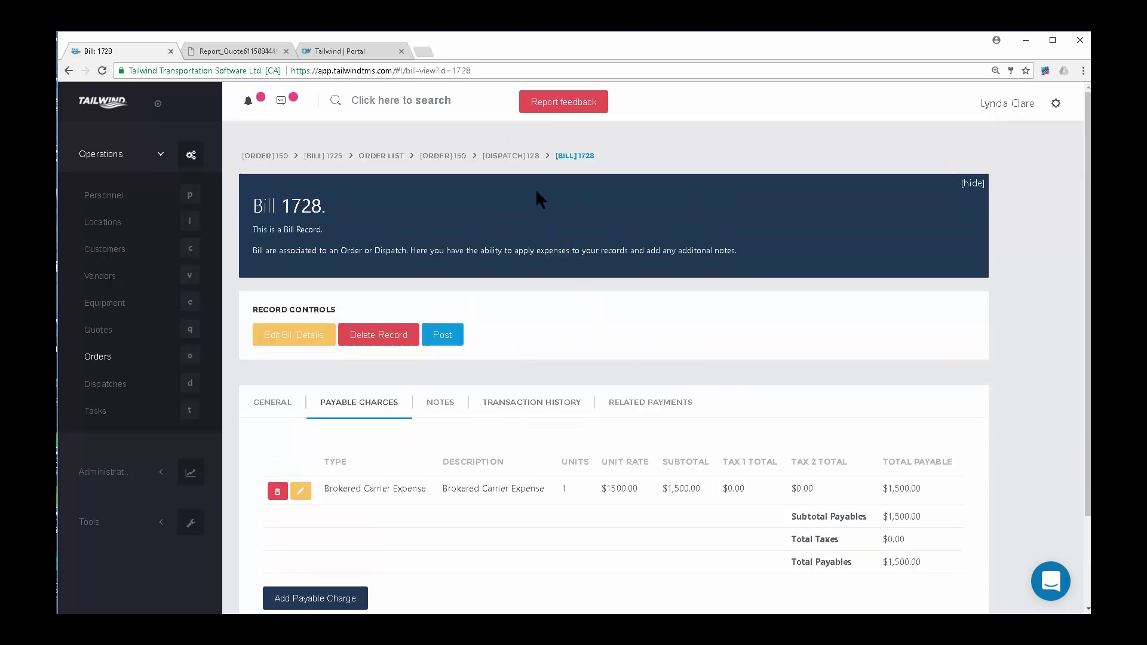
{"action": "double_click", "coordinate": [586, 156]}
{"action": "left_click_drag", "start_coordinate": [553, 174], "coordinate": [239, 157]}
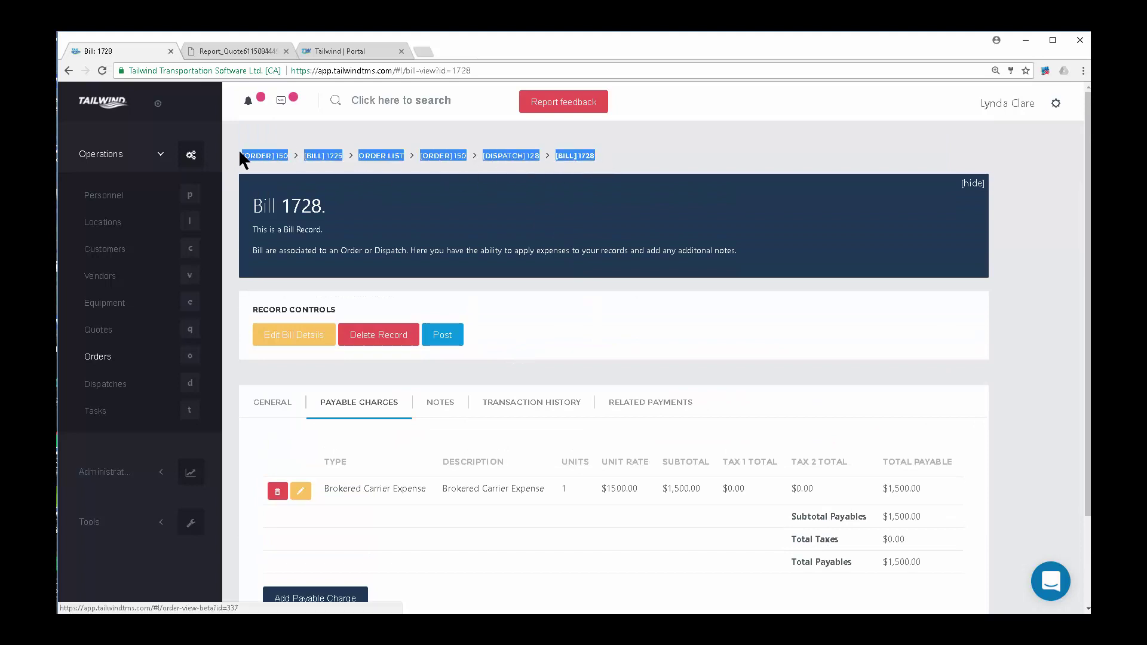
{"action": "left_click", "coordinate": [515, 156]}
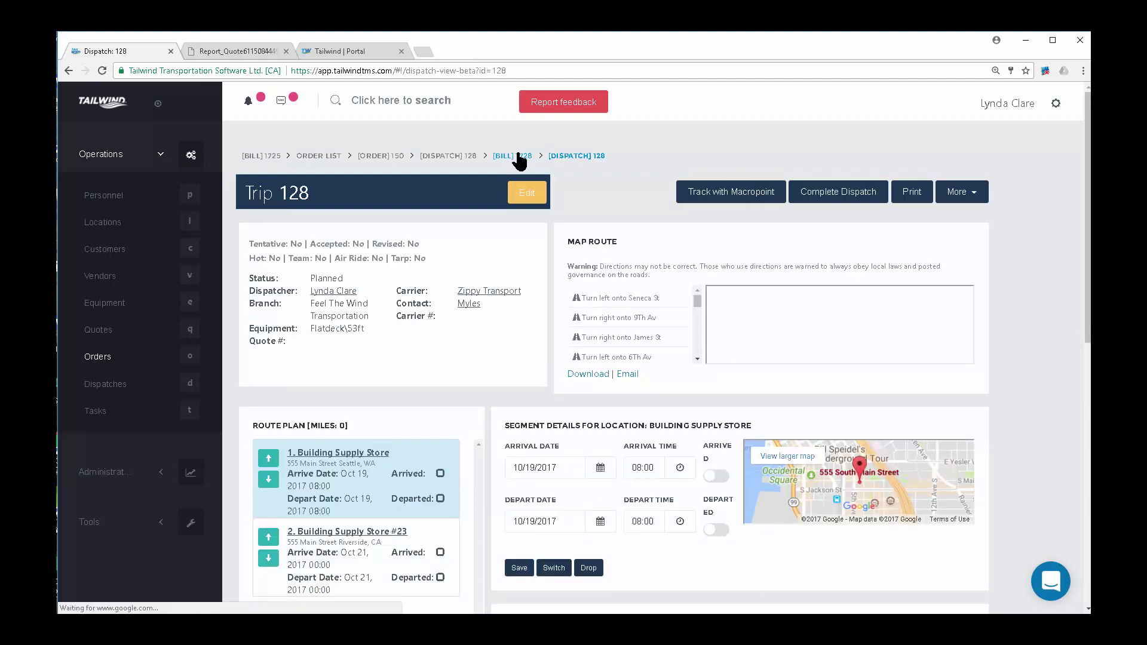
{"action": "left_click", "coordinate": [911, 191]}
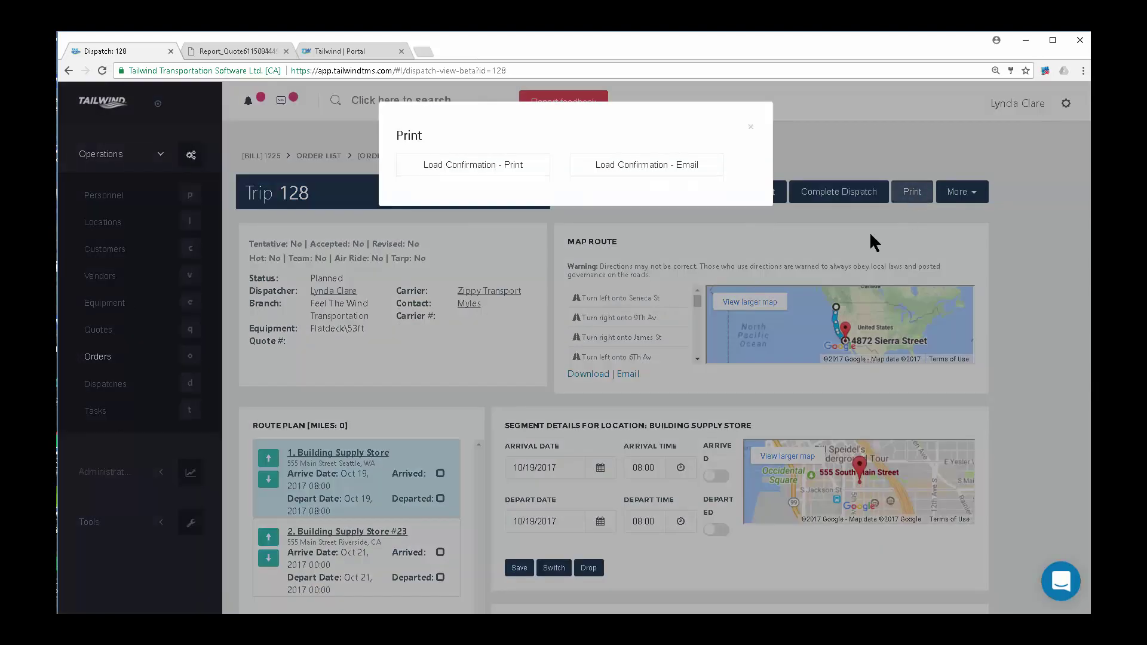
{"action": "left_click", "coordinate": [507, 170]}
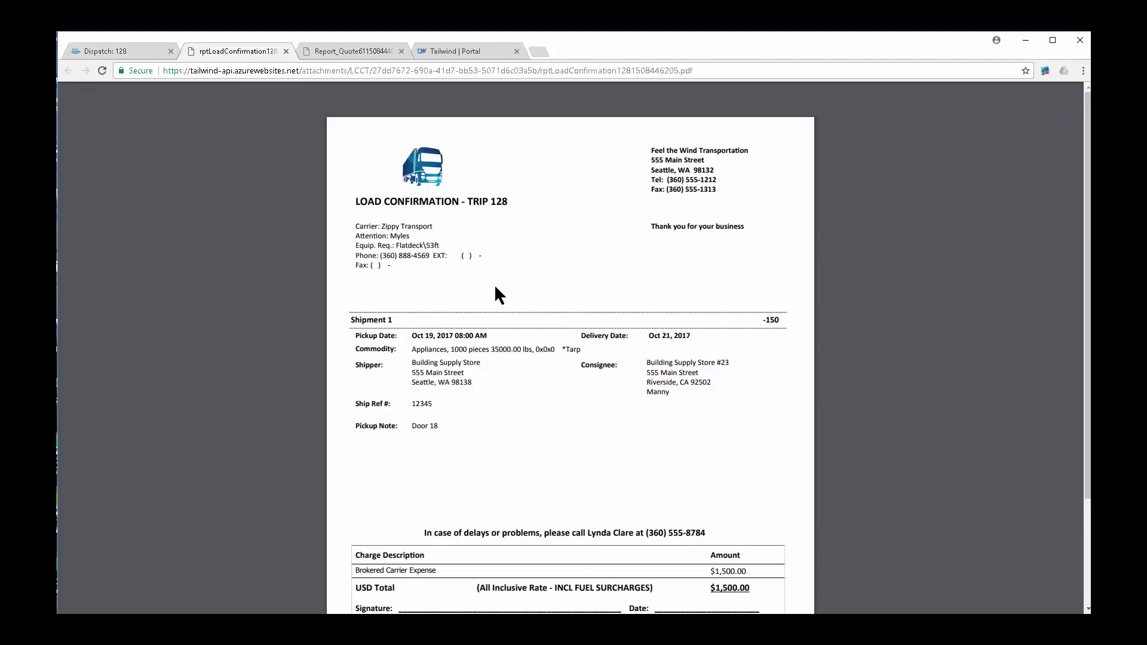
Check the load confirmation's trip number, ship reference, pickup note, charges and loading terms, and return to the dispatch.
{"action": "left_click_drag", "start_coordinate": [507, 203], "coordinate": [466, 203]}
{"action": "scroll", "coordinate": [502, 277], "scroll_direction": "down", "scroll_amount": 3}
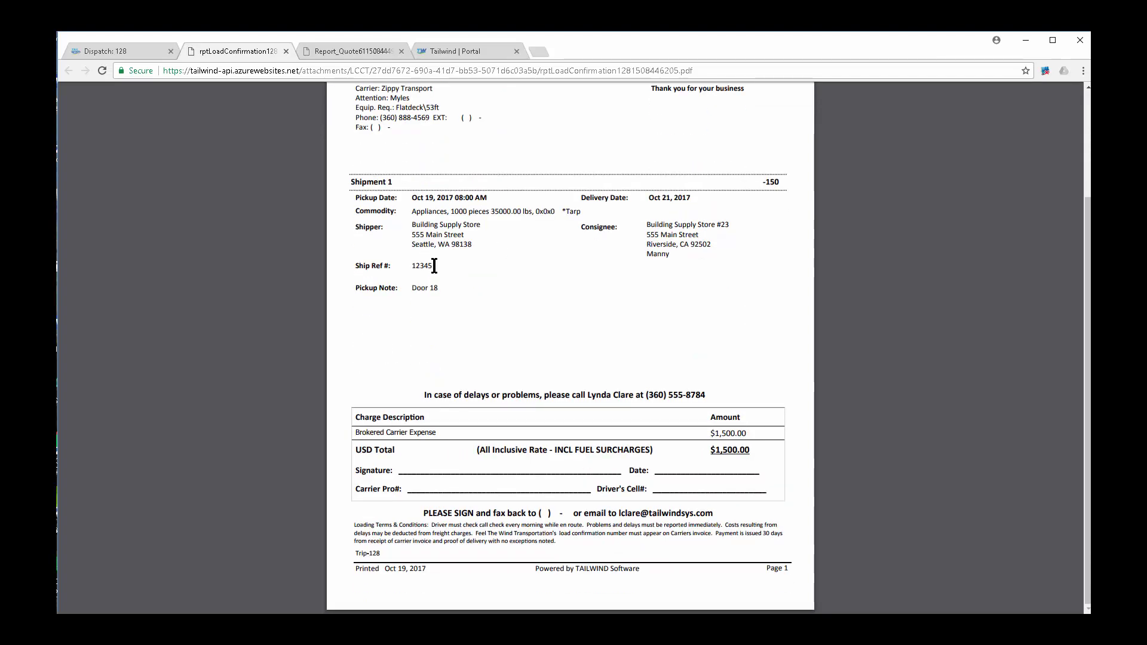
{"action": "left_click_drag", "start_coordinate": [434, 266], "coordinate": [407, 292]}
{"action": "left_click_drag", "start_coordinate": [556, 541], "coordinate": [346, 525]}
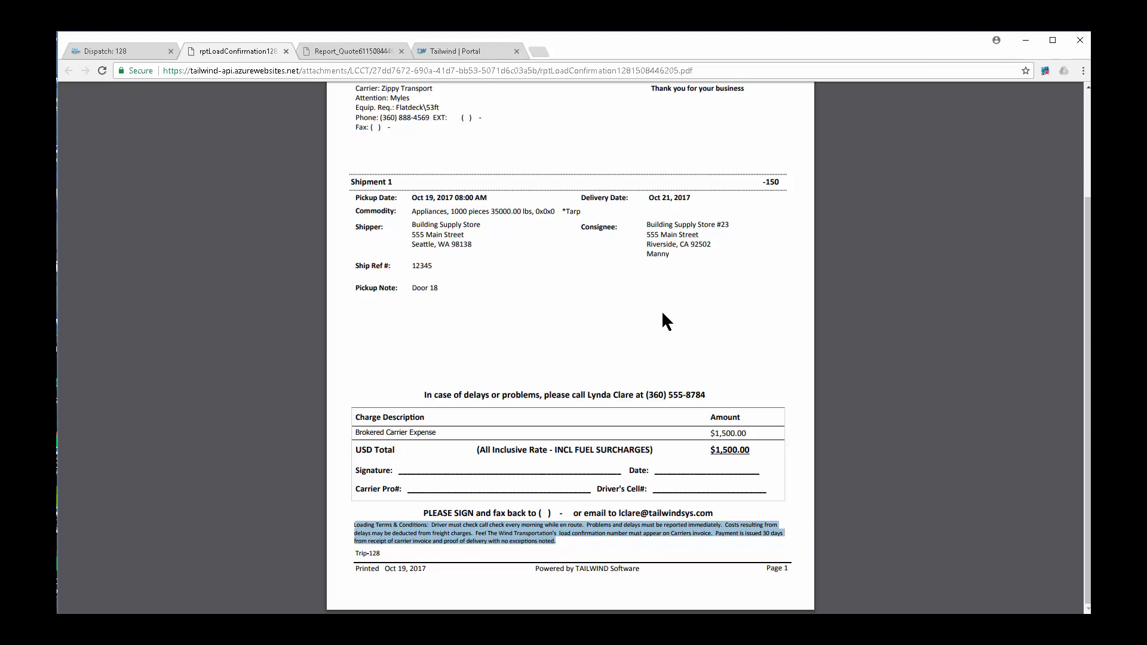
{"action": "scroll", "coordinate": [605, 292], "scroll_direction": "up", "scroll_amount": 2}
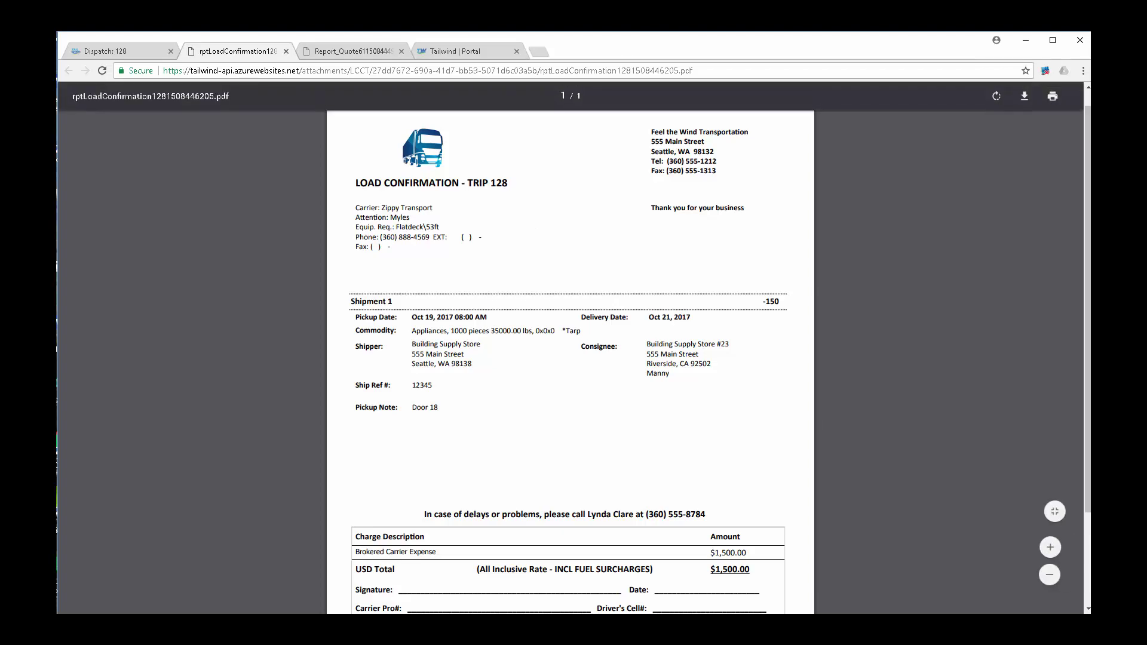
{"action": "left_click", "coordinate": [134, 50]}
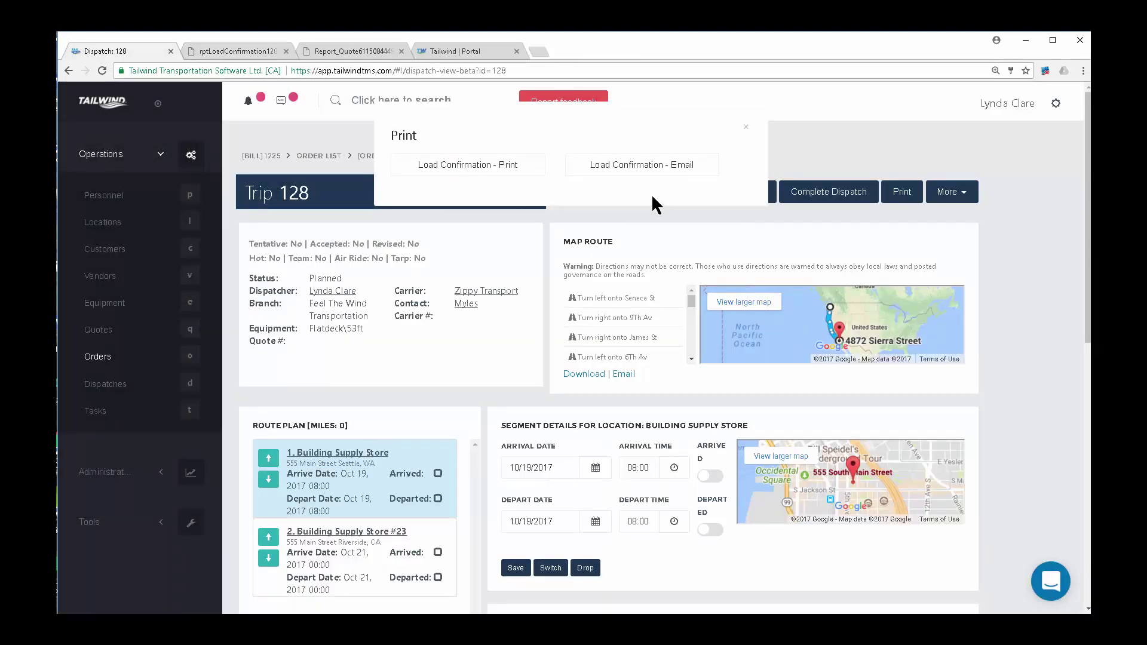
Start a new note on the Zippy Transport dispatch and set its type to Dispatch: Load Instruction.
{"action": "left_click", "coordinate": [747, 132]}
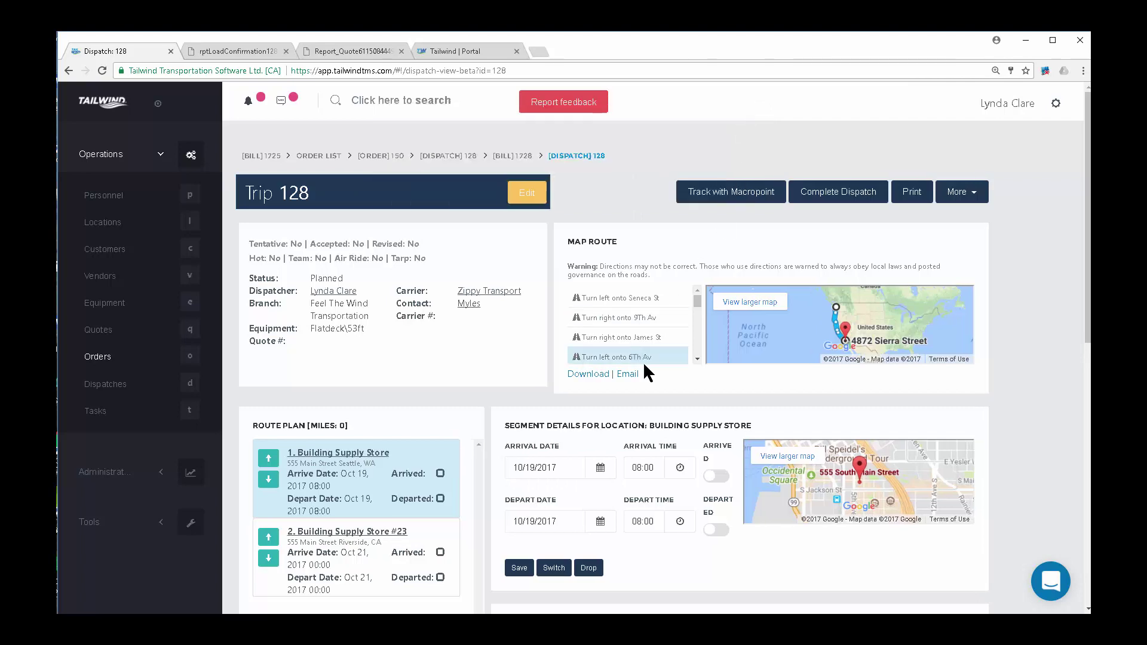
{"action": "scroll", "coordinate": [643, 360], "scroll_direction": "down", "scroll_amount": 5}
{"action": "scroll", "coordinate": [642, 372], "scroll_direction": "down", "scroll_amount": 2}
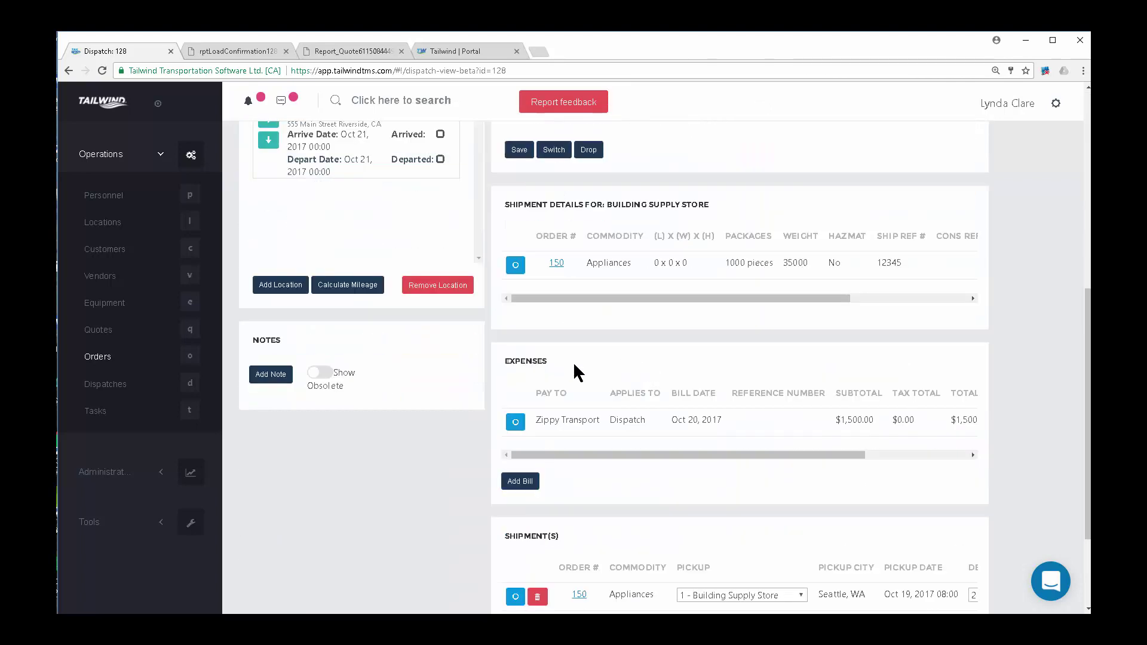
{"action": "left_click", "coordinate": [275, 376]}
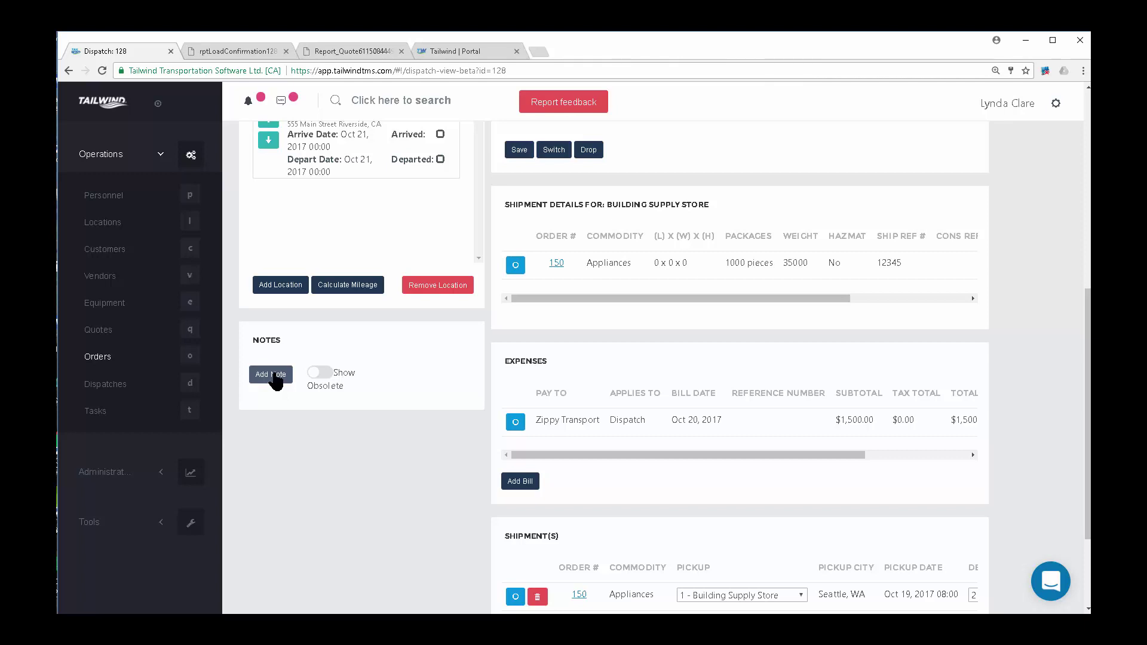
{"action": "left_click", "coordinate": [274, 376]}
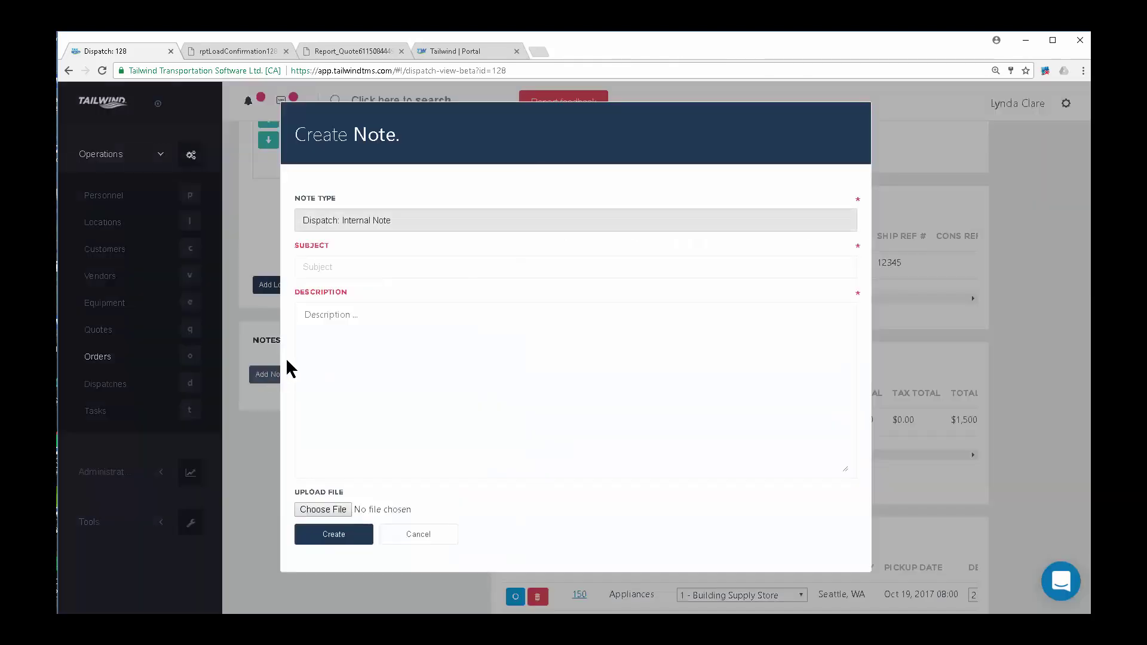
{"action": "left_click", "coordinate": [402, 222]}
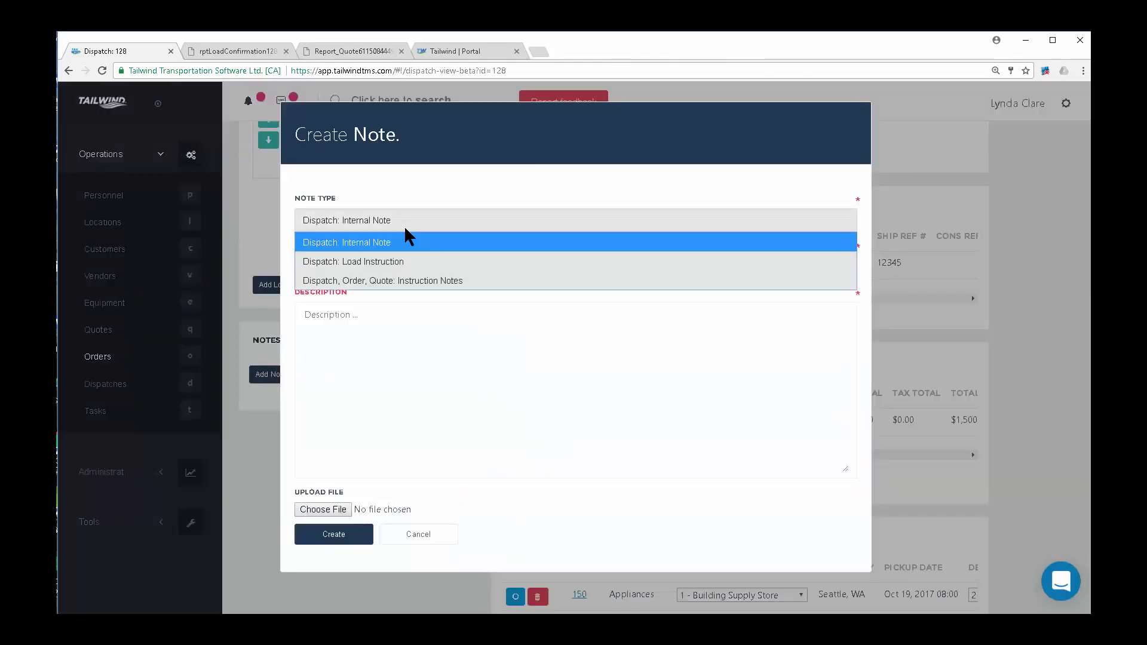
{"action": "left_click", "coordinate": [383, 267]}
Give the note the subject INSTRUCTION and description DRIVER MUST SCALE EMPTY BEFORE LOADING, and create it.
{"action": "left_click", "coordinate": [335, 268]}
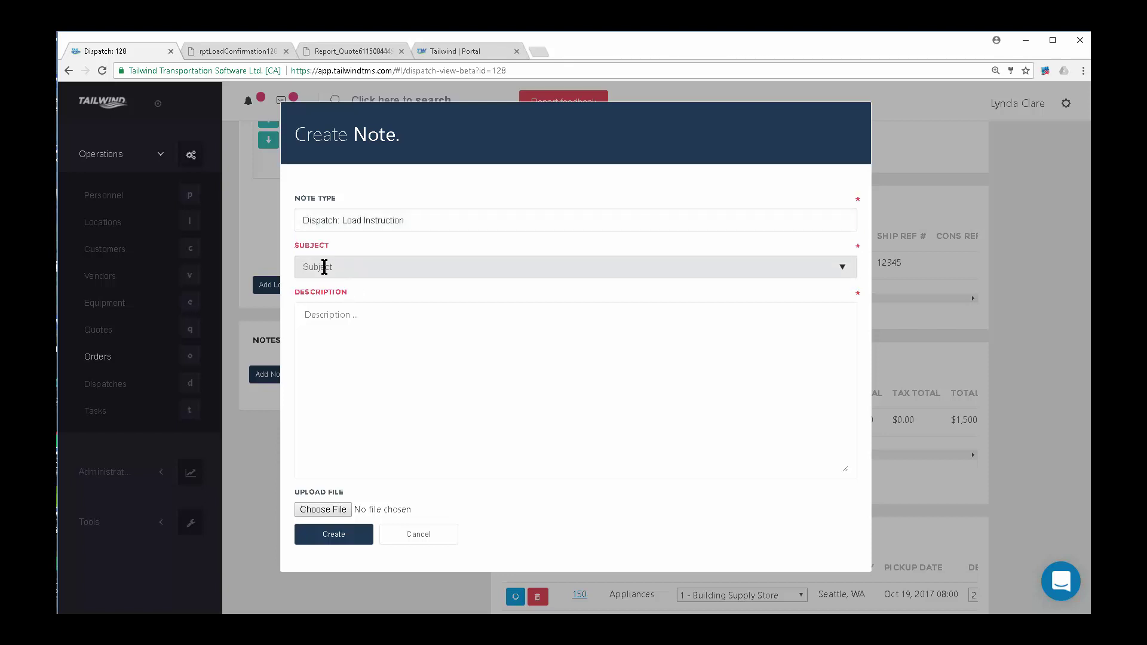
{"action": "type", "text": "INSTRUCTION"}
{"action": "key", "text": "Tab"}
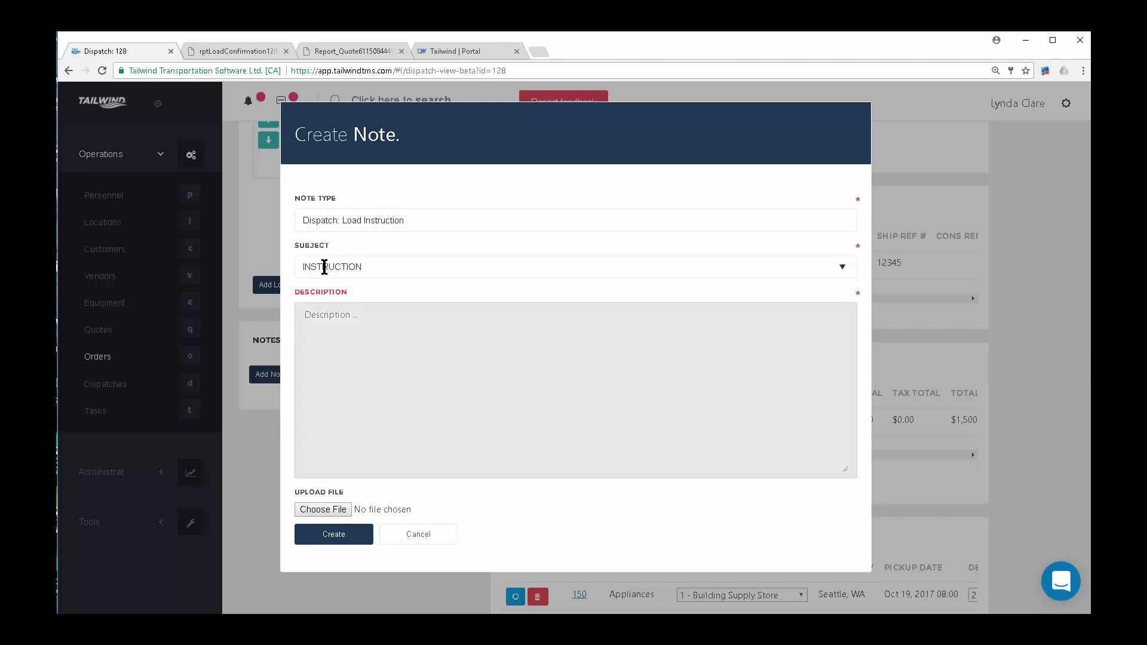
{"action": "type", "text": "DRIVER MUST SCALE EMPTY BEFORE LOA"}
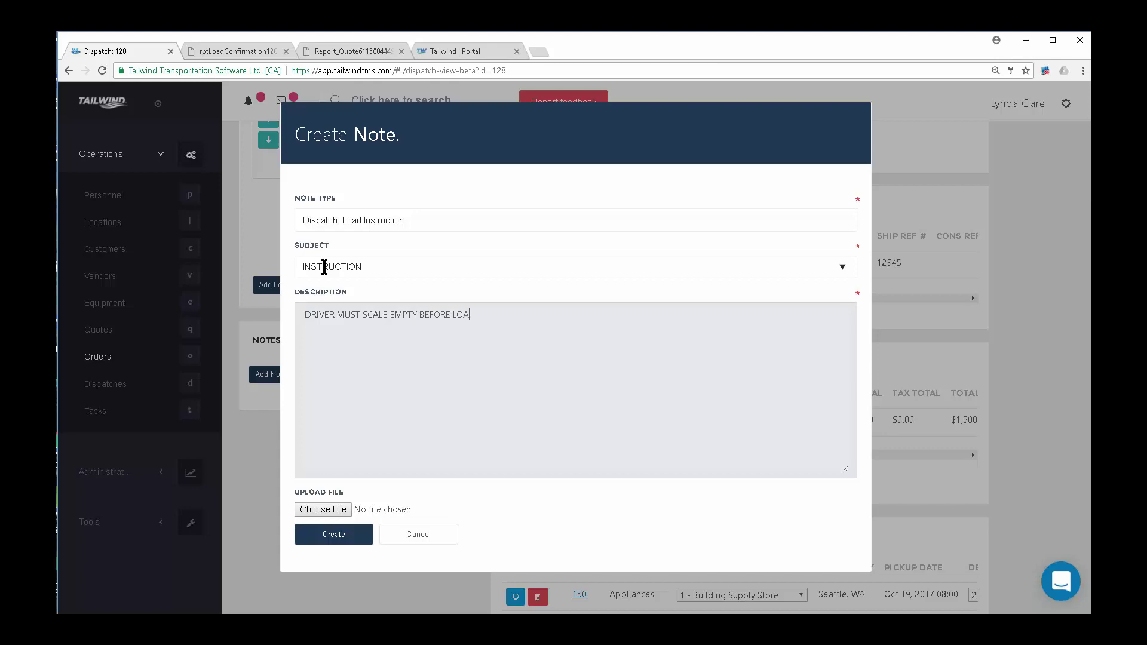
{"action": "type", "text": "DING"}
{"action": "left_click", "coordinate": [365, 535]}
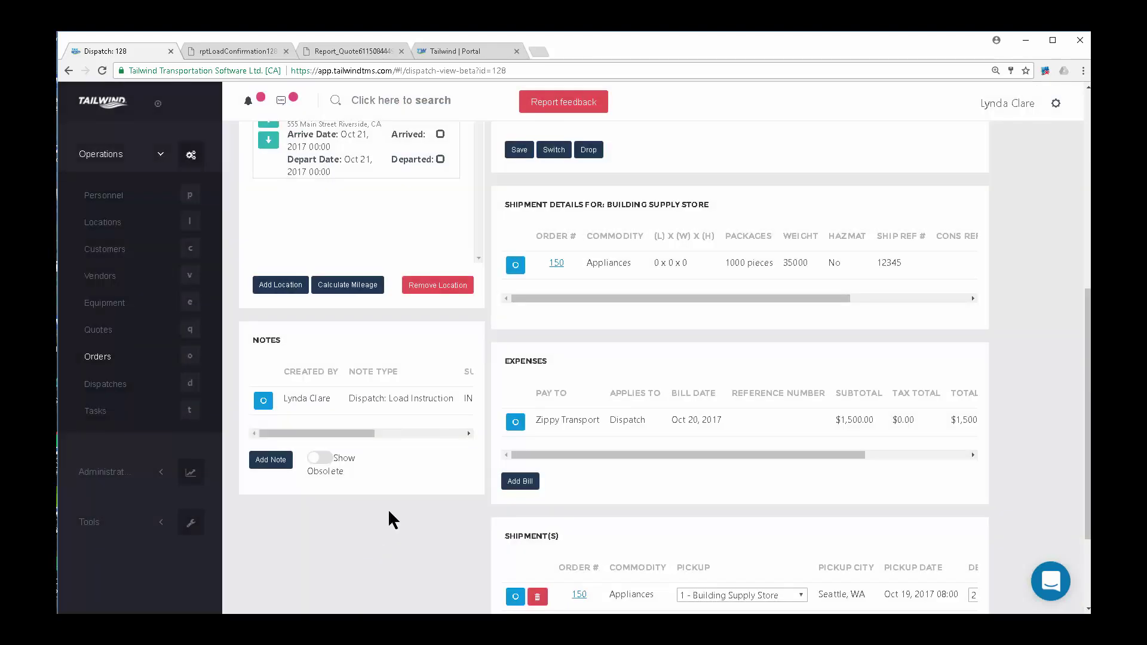
Generate the dispatch's printable load confirmation again and check its load instructions.
{"action": "scroll", "coordinate": [724, 357], "scroll_direction": "up", "scroll_amount": 7}
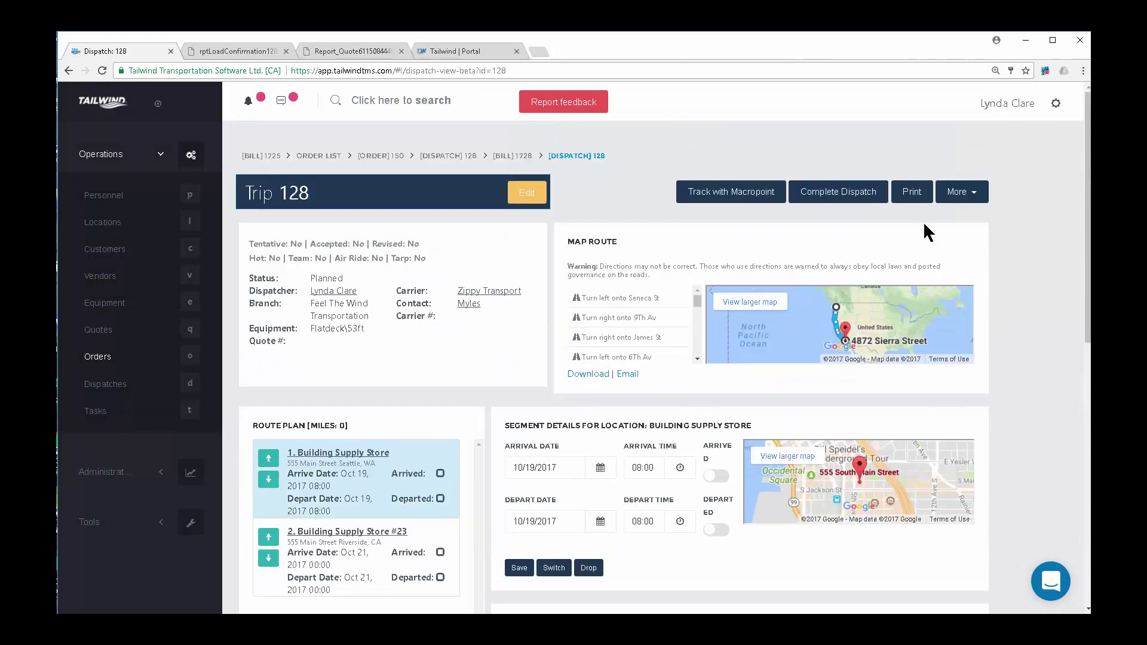
{"action": "left_click", "coordinate": [912, 192]}
{"action": "left_click", "coordinate": [471, 163]}
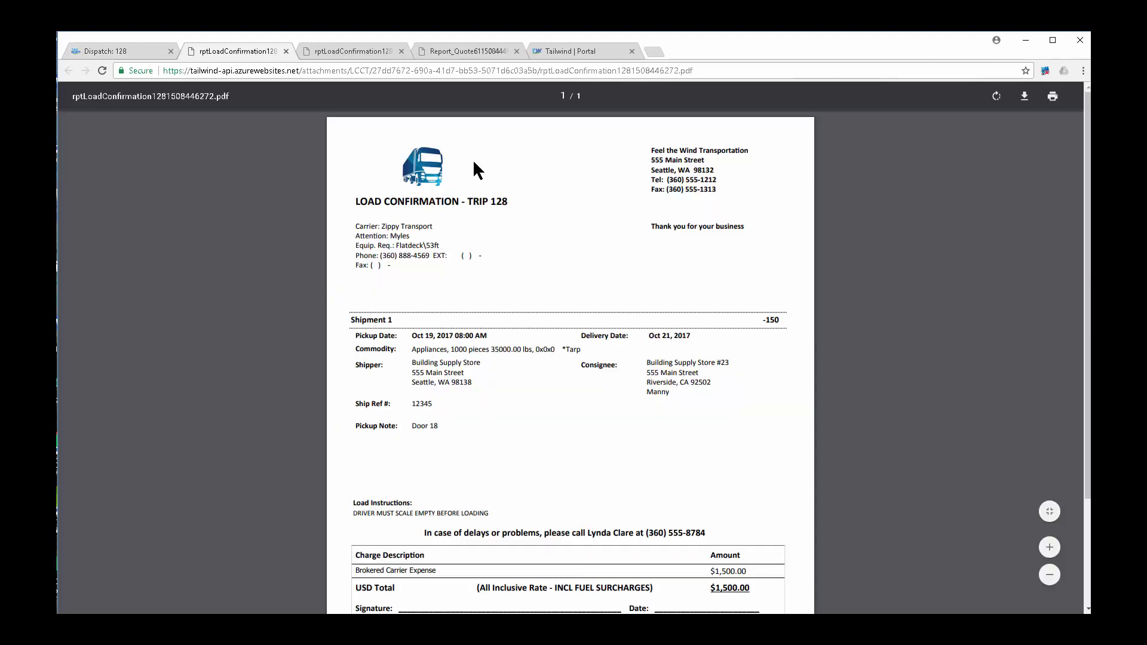
{"action": "scroll", "coordinate": [525, 430], "scroll_direction": "down", "scroll_amount": 3}
{"action": "left_click_drag", "start_coordinate": [478, 395], "coordinate": [358, 392]}
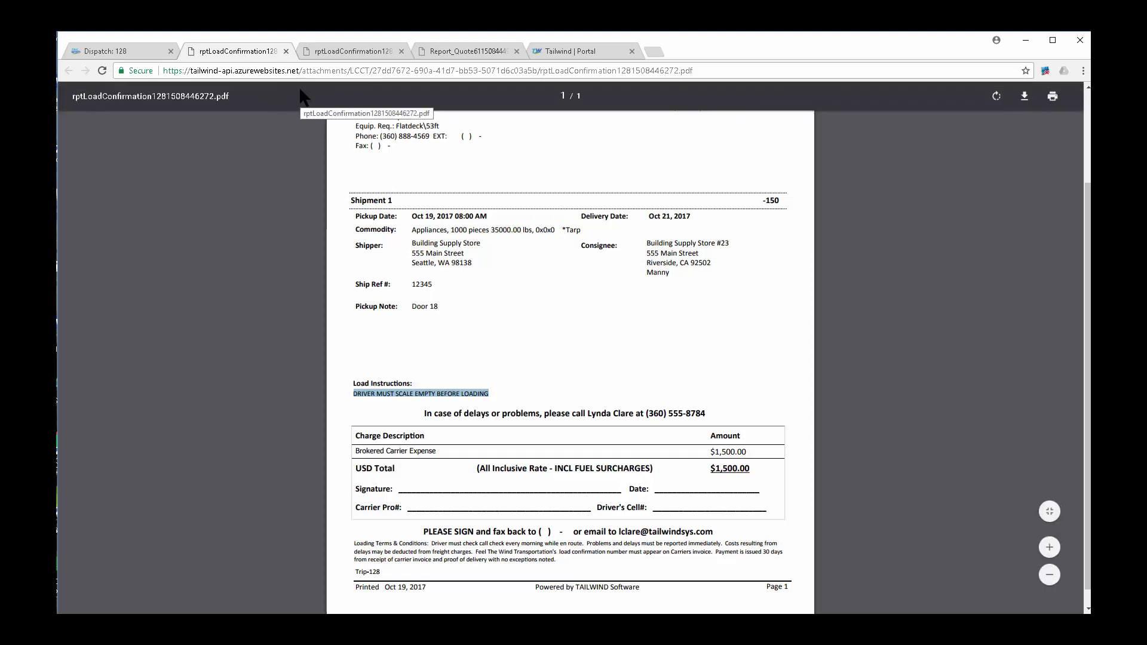
Close both load confirmation reports and the quote report, and dismiss the dispatch's print options.
{"action": "left_click", "coordinate": [286, 50]}
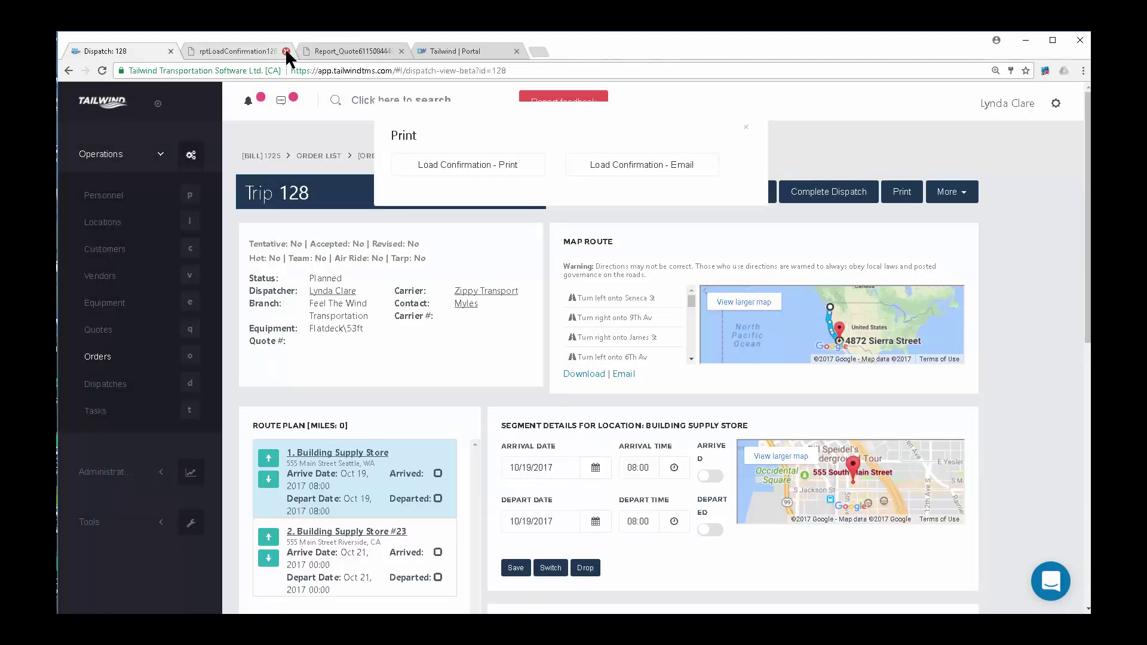
{"action": "left_click", "coordinate": [286, 51]}
{"action": "left_click", "coordinate": [286, 51]}
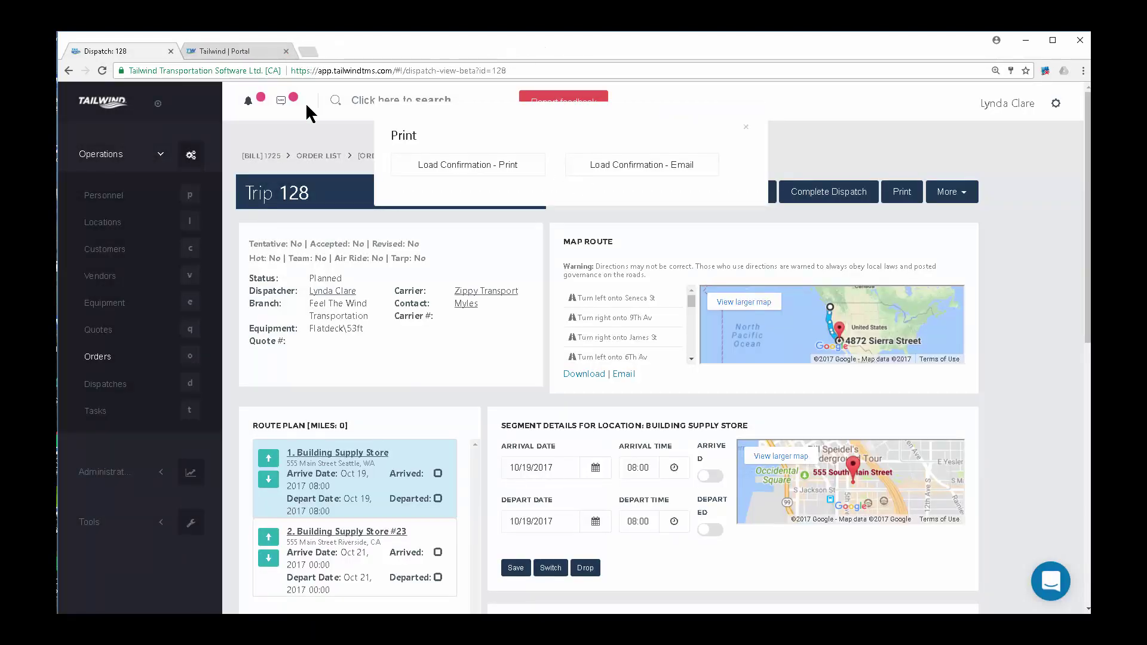
{"action": "left_click", "coordinate": [746, 128]}
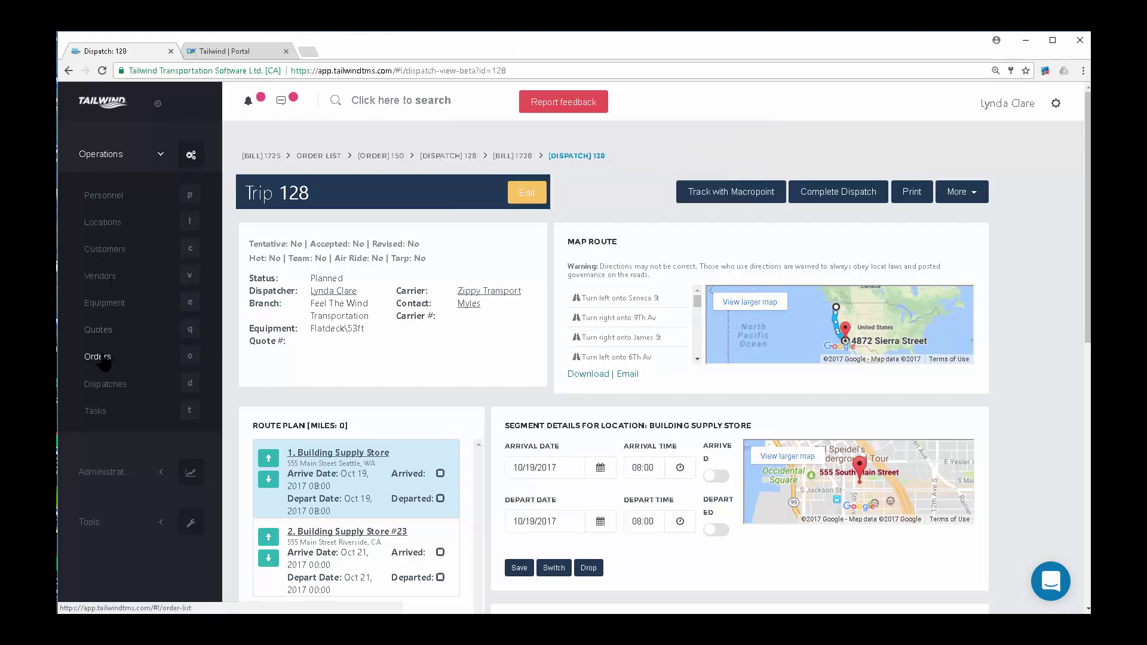
Open the unassigned BlueLine order with the October 20, 2017 pickup and dispatch all its shipments to a new dispatch.
{"action": "left_click", "coordinate": [101, 359]}
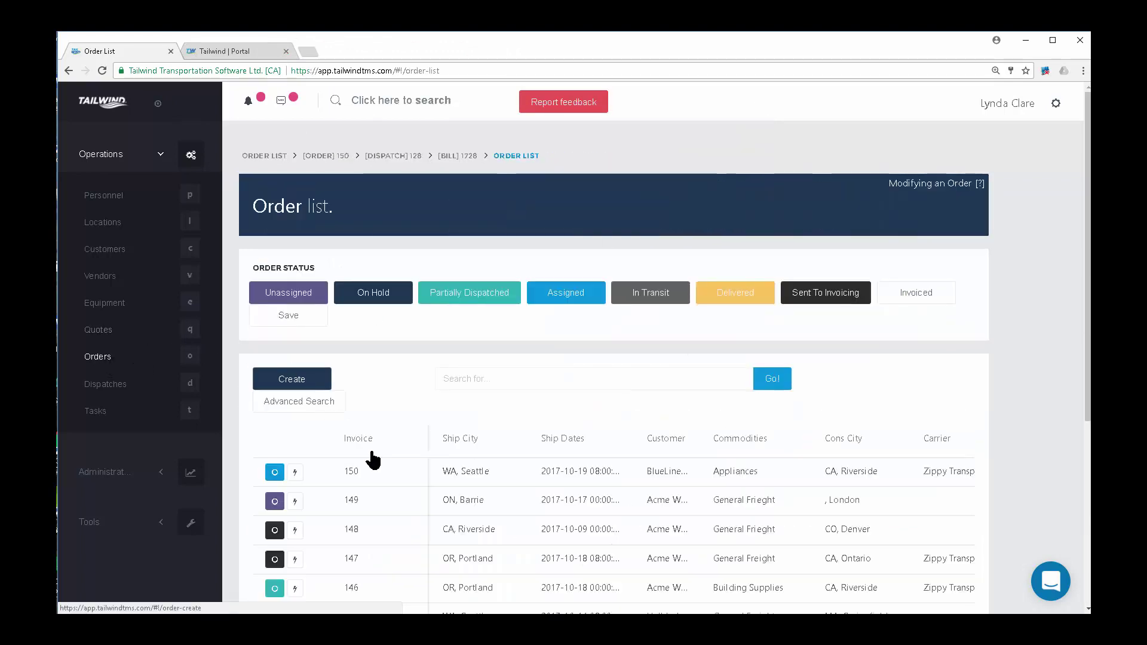
{"action": "scroll", "coordinate": [381, 465], "scroll_direction": "down", "scroll_amount": 2}
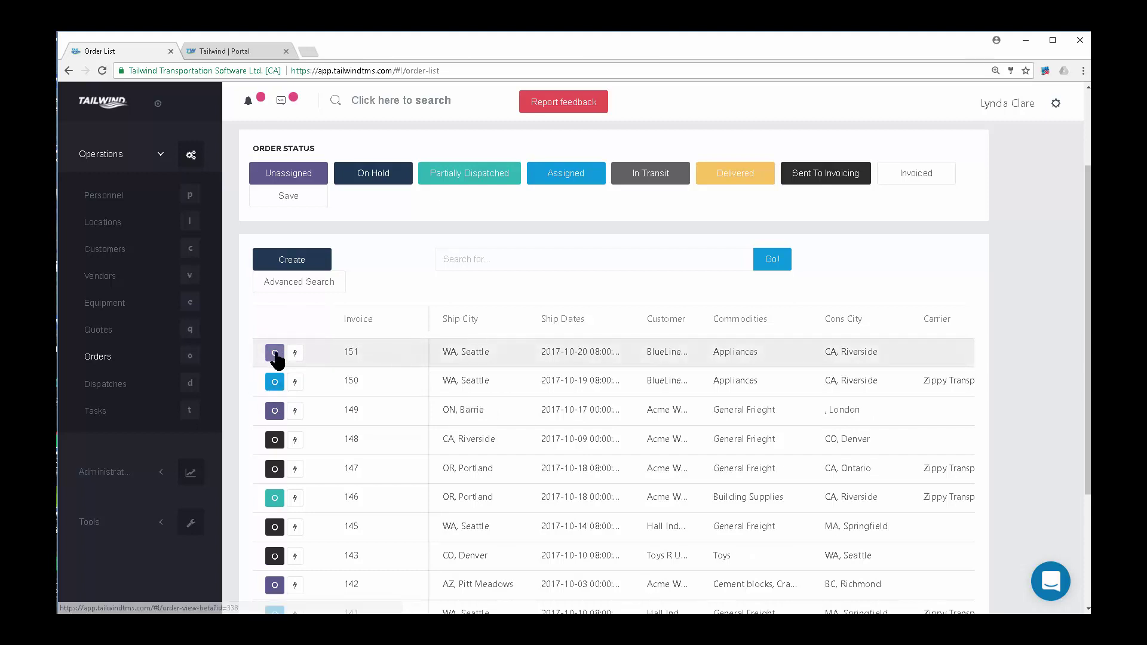
{"action": "left_click", "coordinate": [275, 352]}
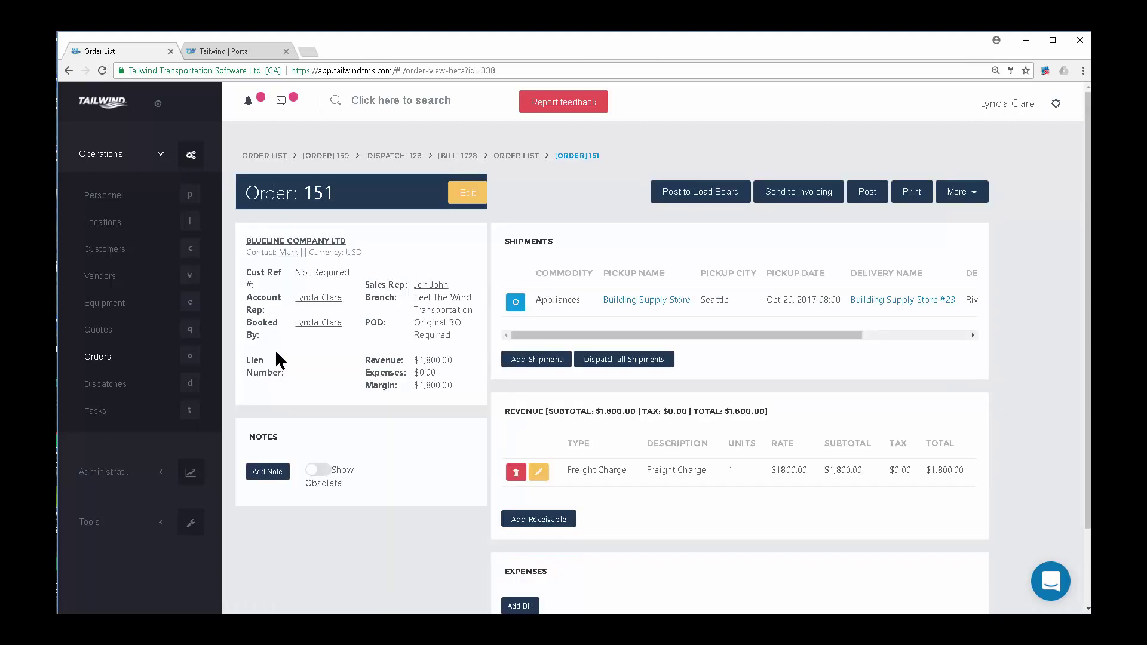
{"action": "left_click", "coordinate": [652, 364]}
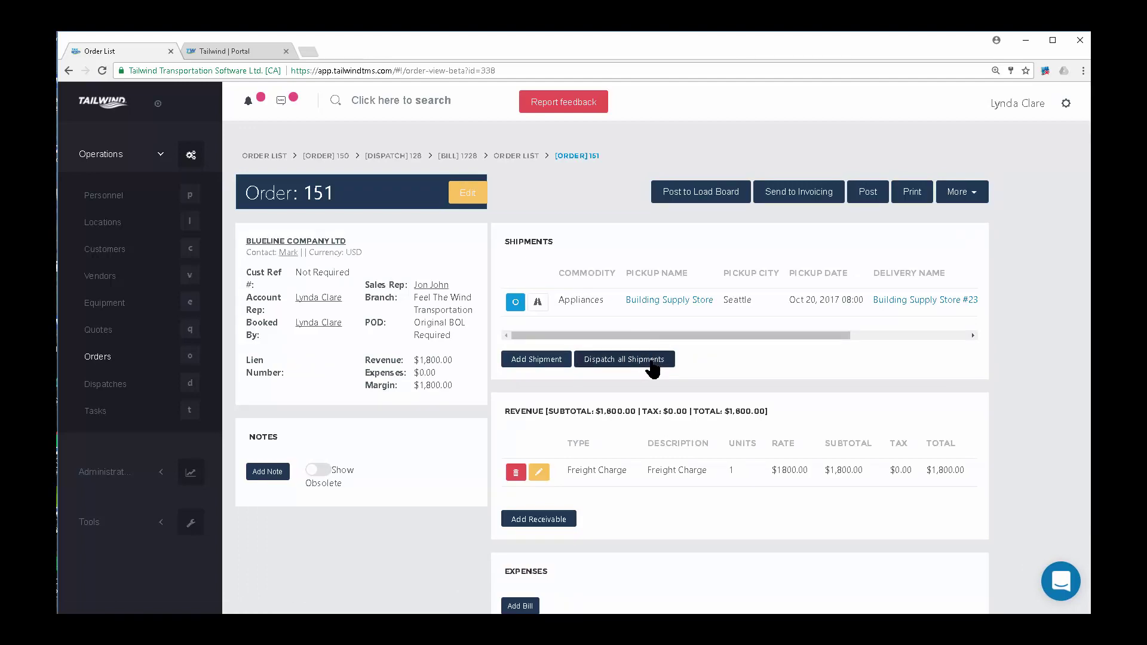
{"action": "left_click", "coordinate": [555, 352]}
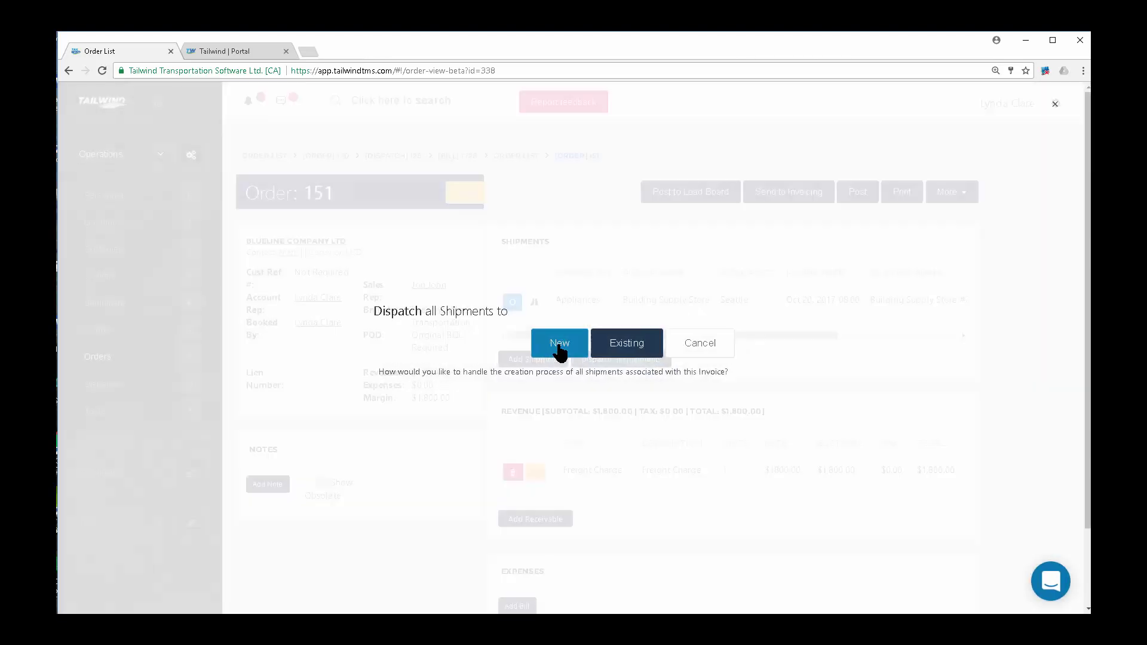
Set the dispatch type to Company Truck, assign truck 200 and save the dispatch.
{"action": "left_click", "coordinate": [280, 332]}
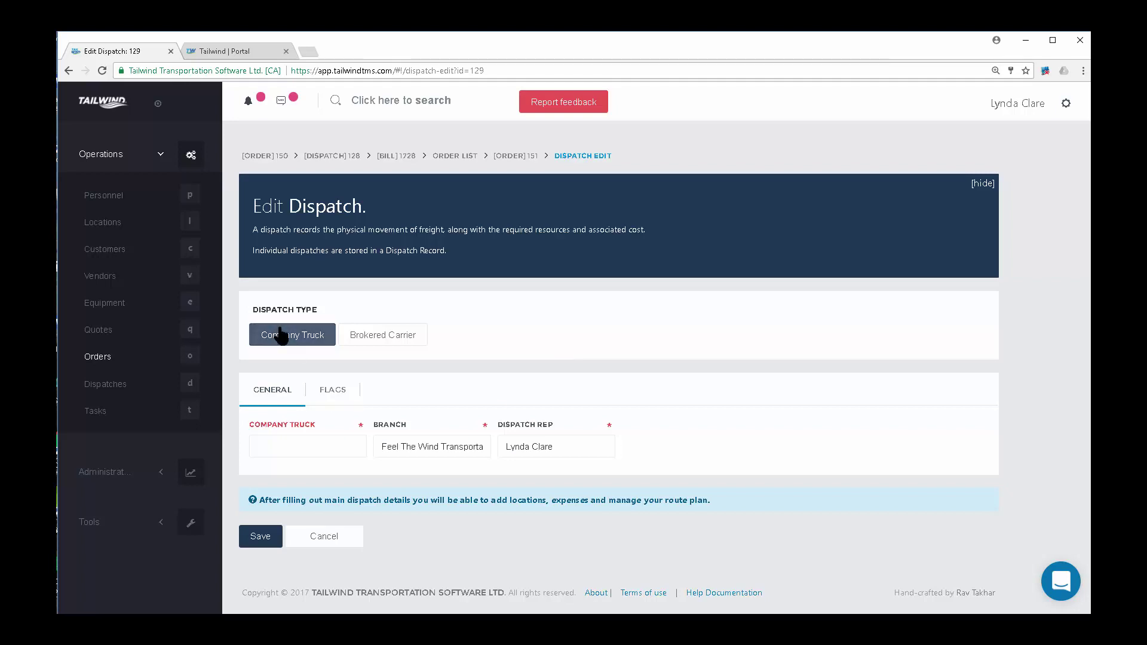
{"action": "left_click", "coordinate": [351, 445]}
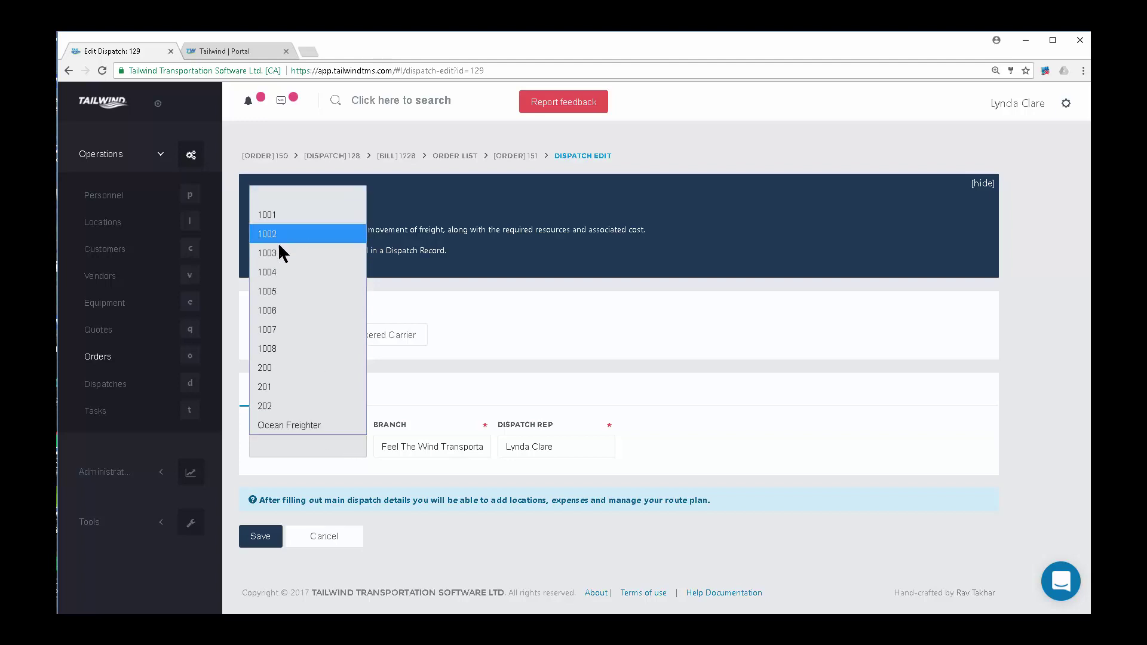
{"action": "left_click", "coordinate": [292, 358]}
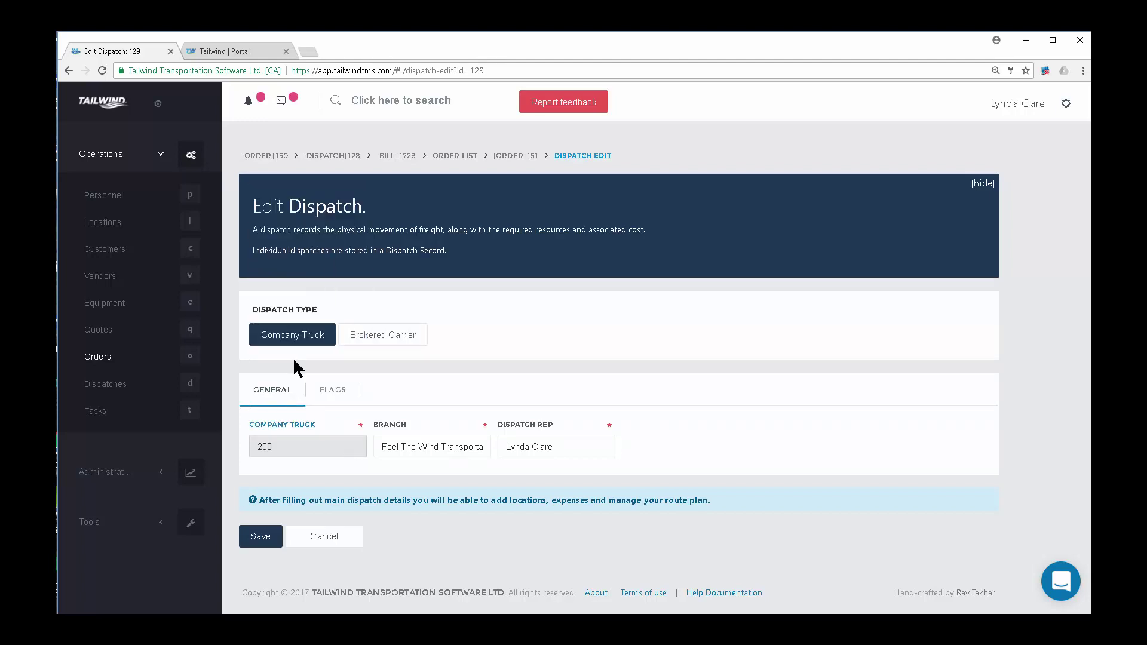
{"action": "left_click", "coordinate": [259, 537]}
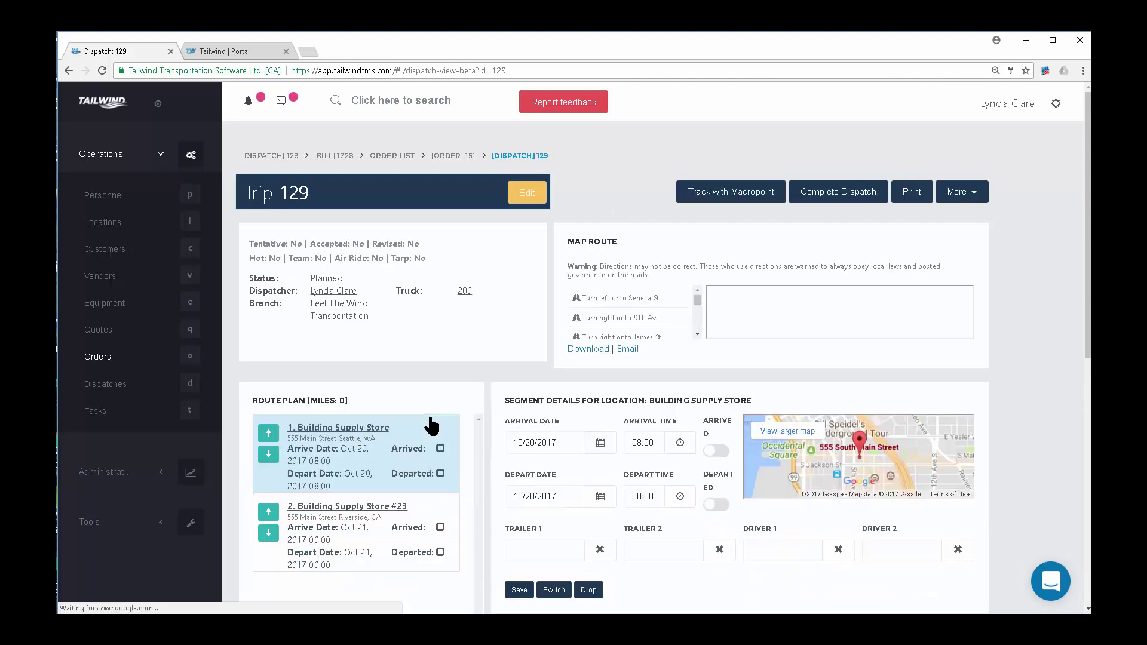
Generate the dispatch's printable trip manifest, check its trip number, truck and pickup and drop details, and return to the dispatch.
{"action": "left_click", "coordinate": [924, 193]}
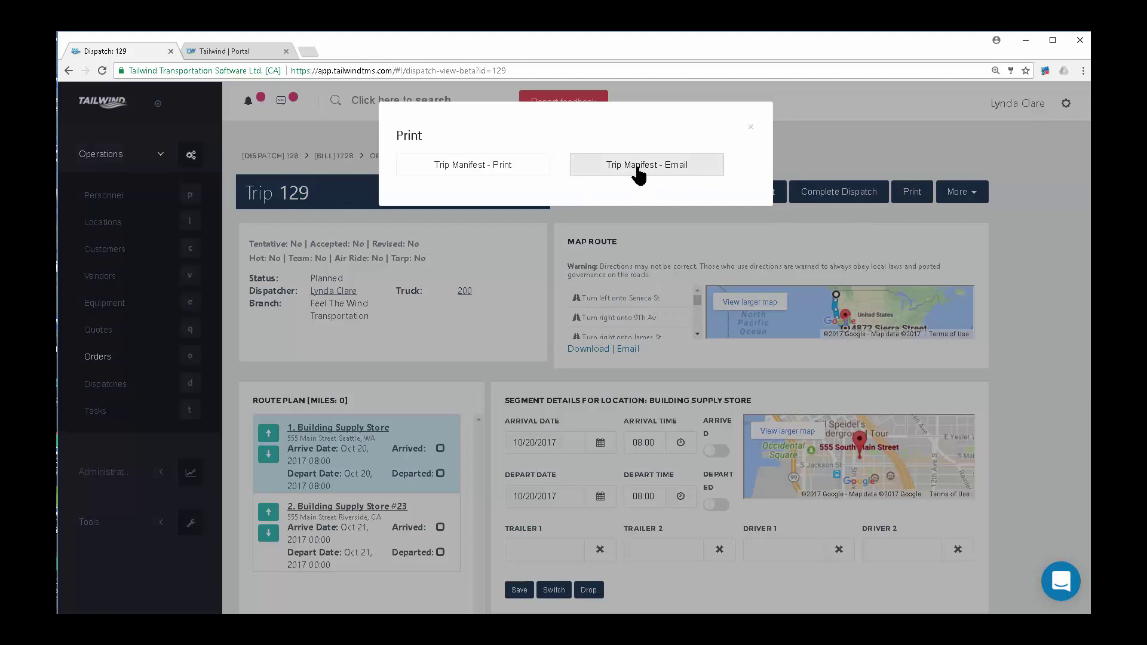
{"action": "left_click", "coordinate": [484, 165]}
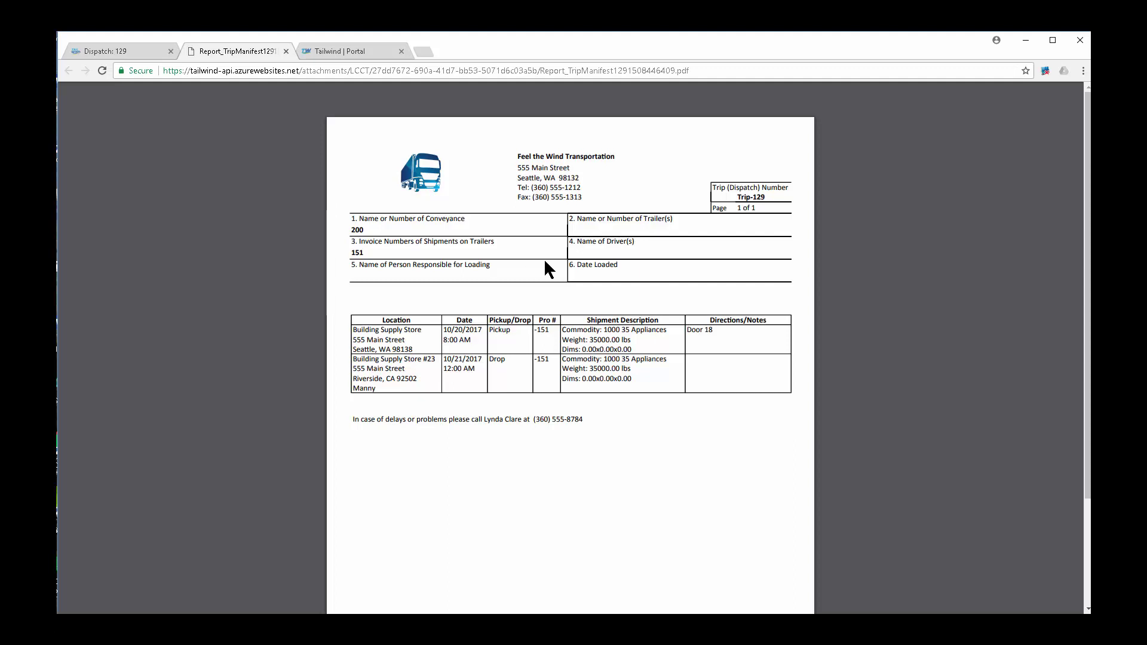
{"action": "mouse_move", "coordinate": [764, 191]}
{"action": "left_mouse_down"}
{"action": "mouse_move", "coordinate": [736, 201]}
{"action": "mouse_move", "coordinate": [776, 196]}
{"action": "mouse_move", "coordinate": [747, 199]}
{"action": "left_mouse_up"}
{"action": "left_click_drag", "start_coordinate": [367, 236], "coordinate": [332, 233]}
{"action": "left_click", "coordinate": [499, 351]}
{"action": "left_click", "coordinate": [145, 50]}
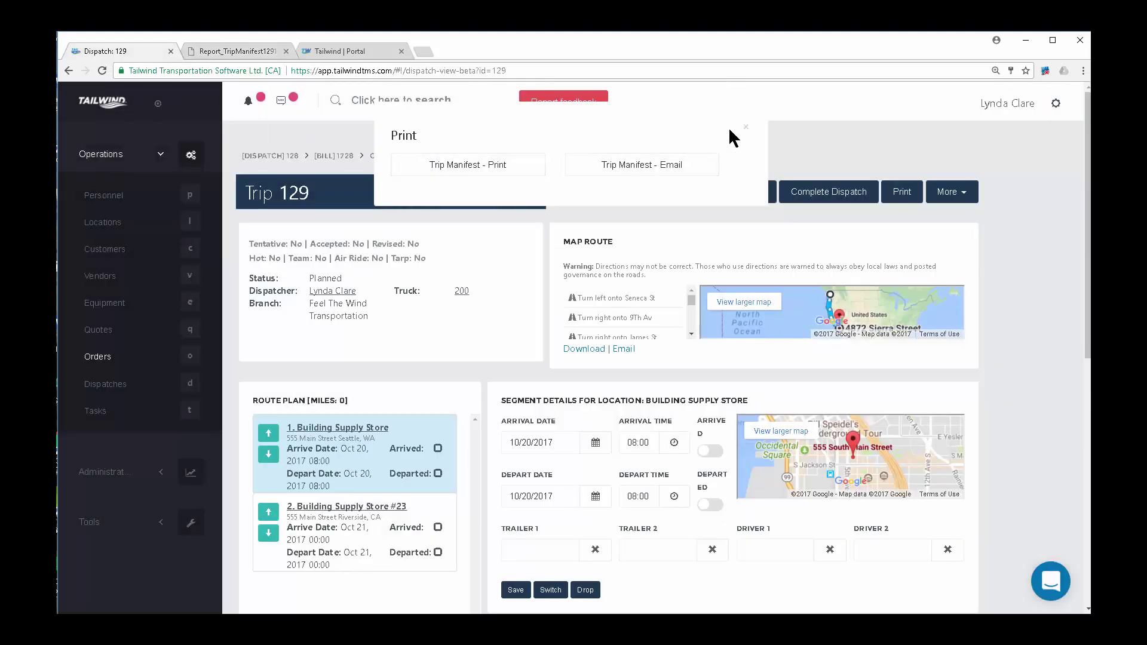
{"action": "scroll", "coordinate": [568, 369], "scroll_direction": "down", "scroll_amount": 5}
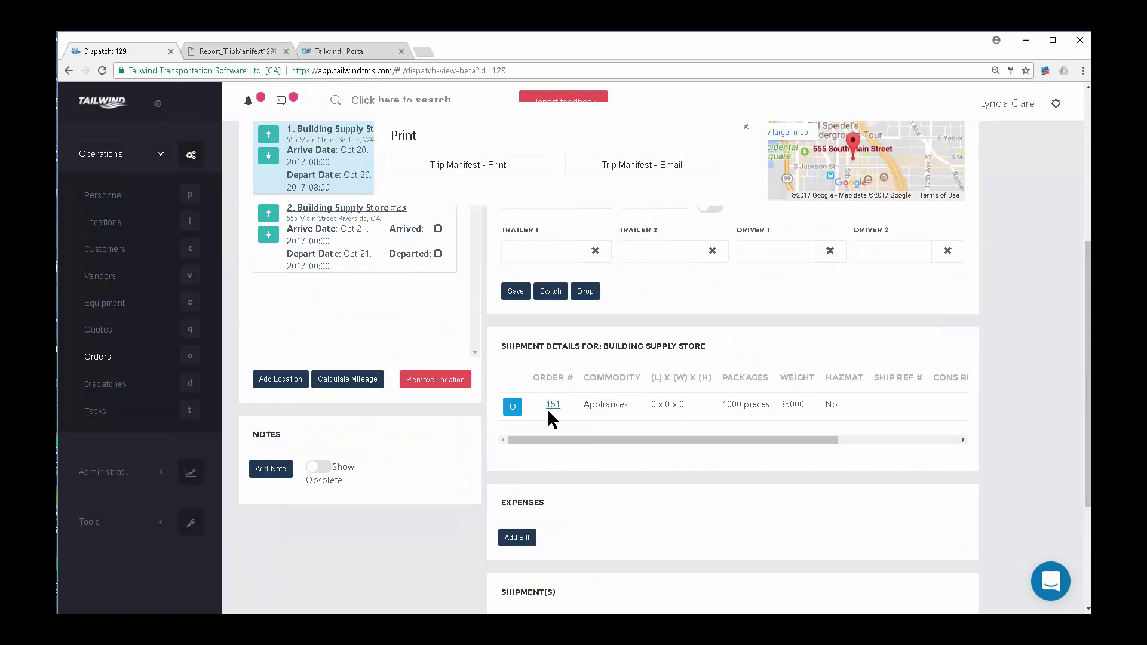
{"action": "left_click", "coordinate": [271, 469]}
{"action": "scroll", "coordinate": [643, 430], "scroll_direction": "down", "scroll_amount": 5}
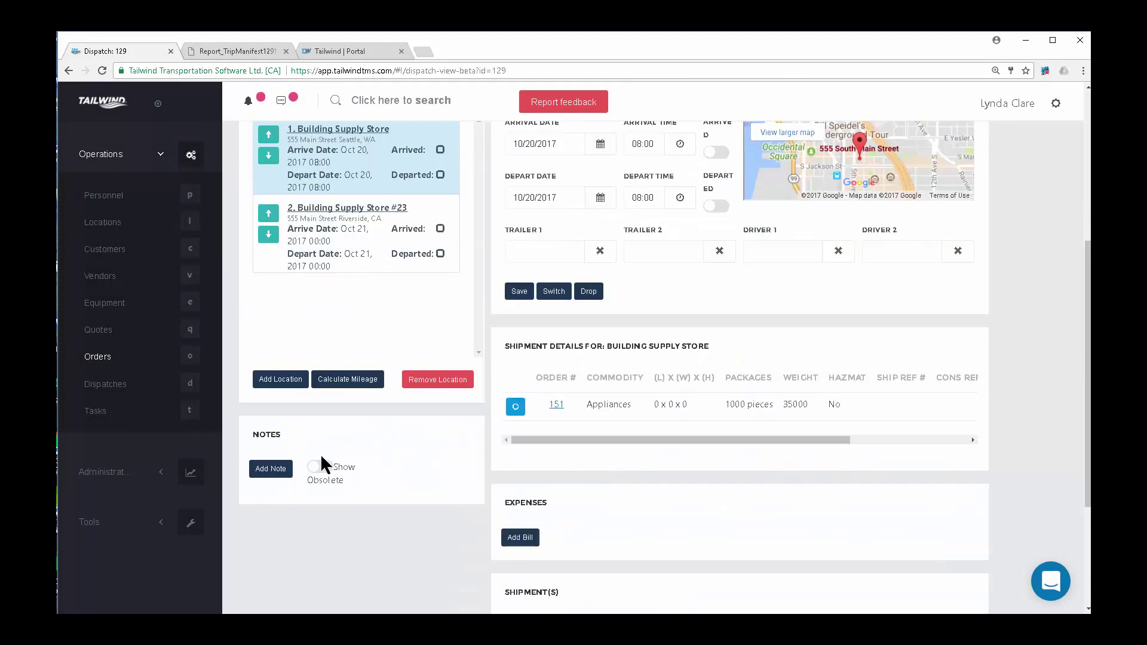
{"action": "left_click", "coordinate": [274, 469]}
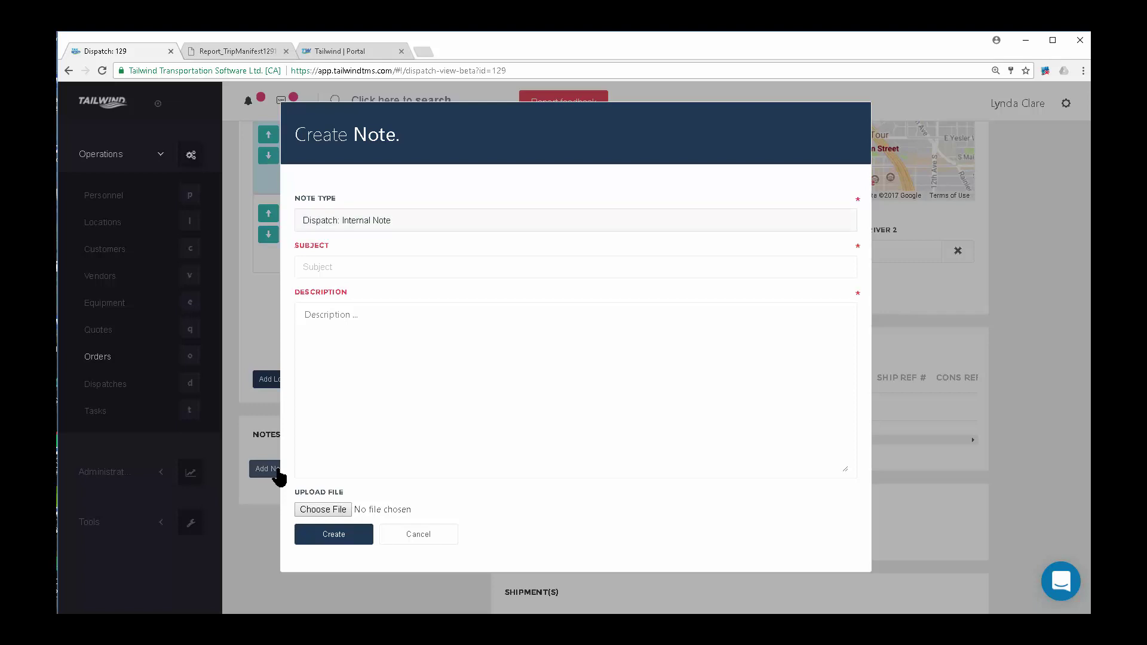
{"action": "left_click", "coordinate": [394, 219]}
{"action": "left_click", "coordinate": [381, 260]}
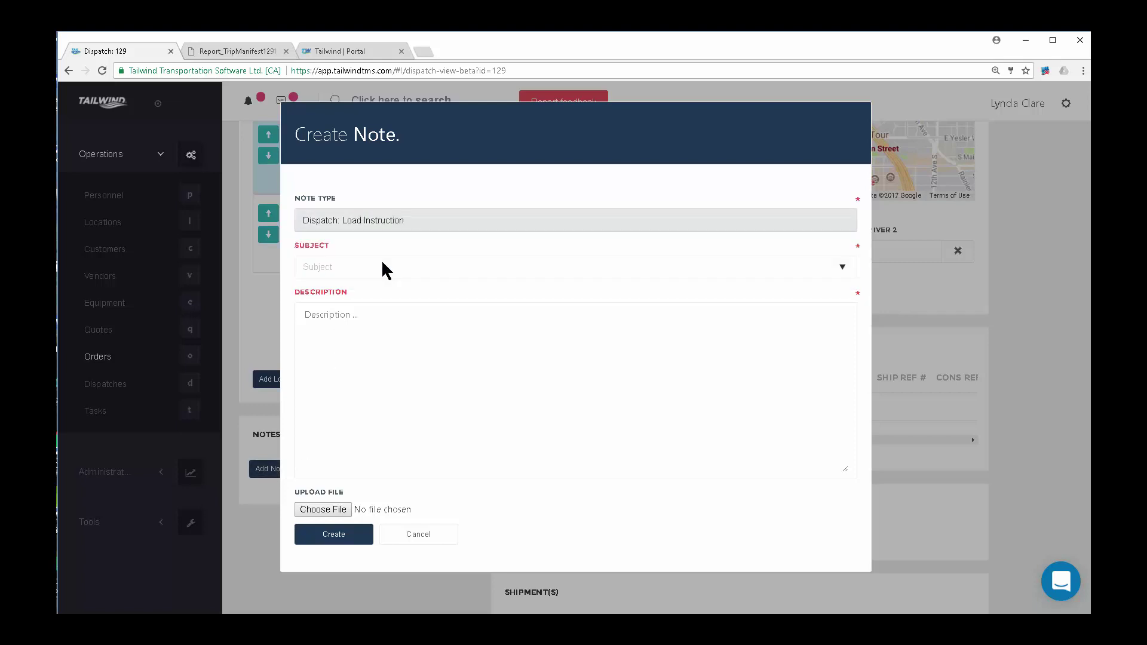
{"action": "left_click", "coordinate": [362, 323]}
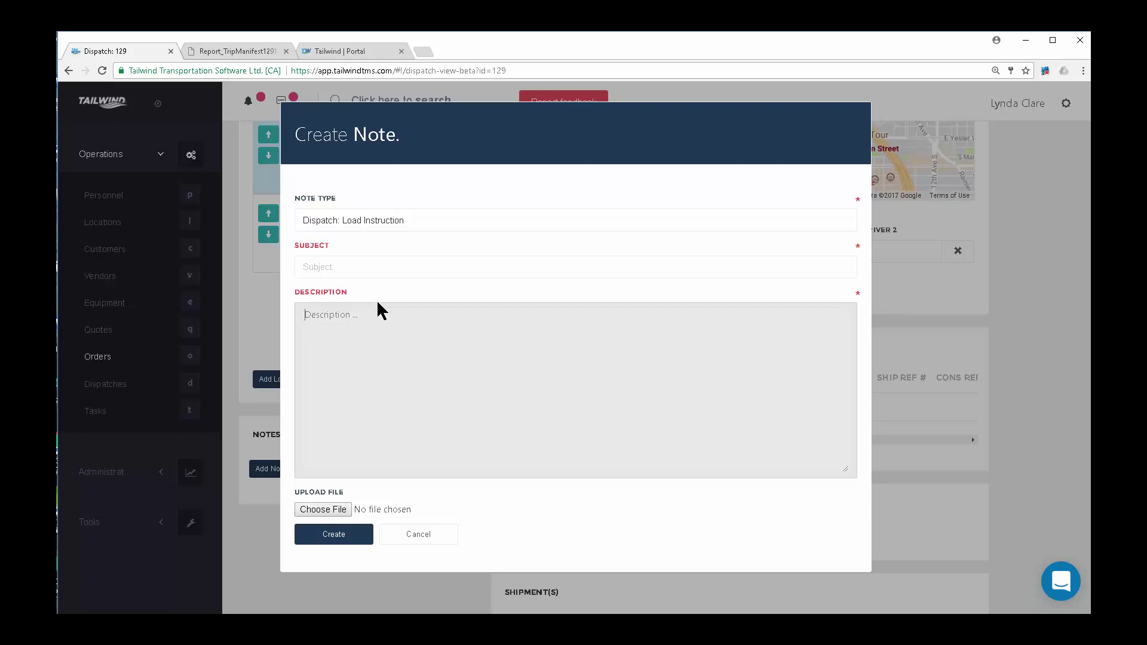
{"action": "left_click", "coordinate": [426, 536]}
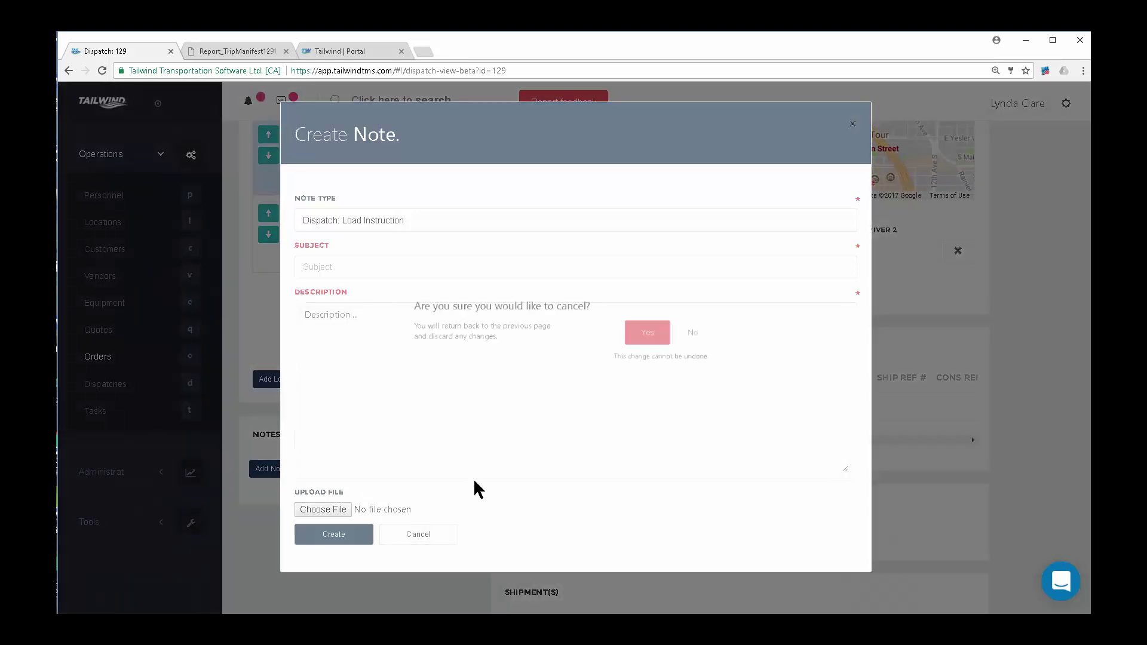
{"action": "left_click", "coordinate": [655, 341]}
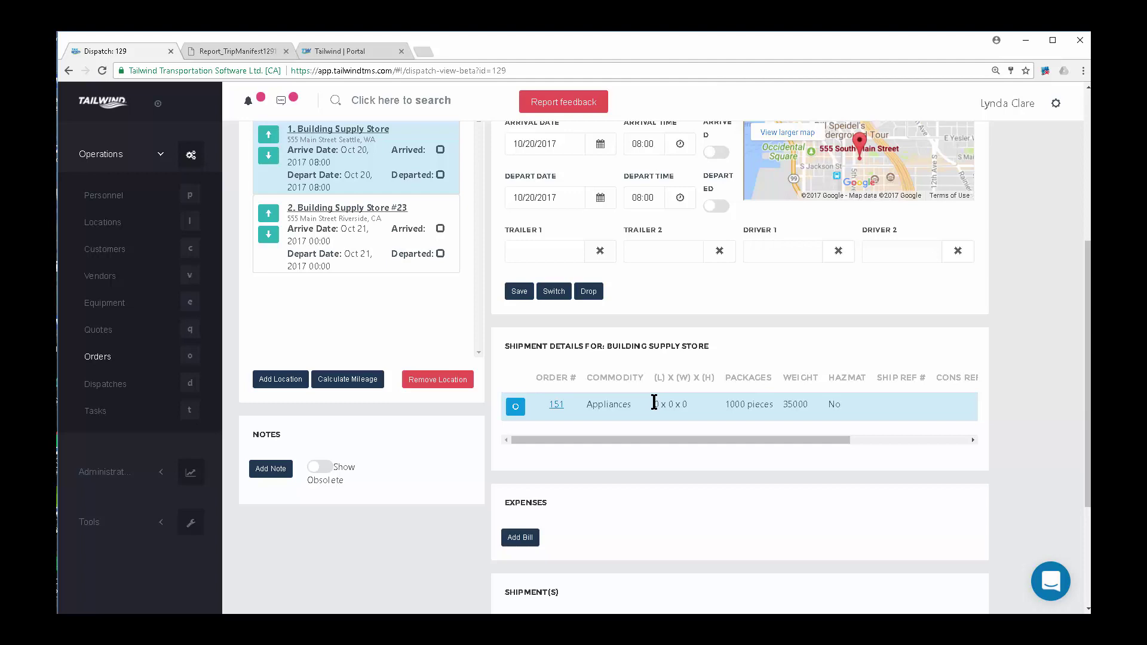
{"action": "scroll", "coordinate": [617, 275], "scroll_direction": "up", "scroll_amount": 2}
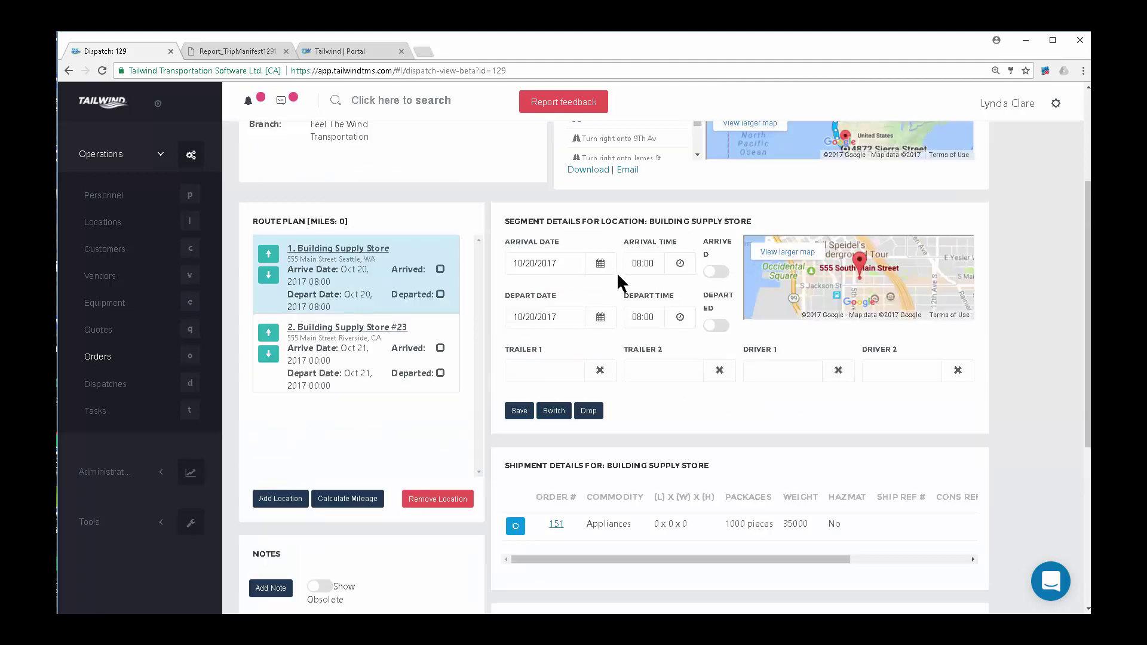
Assign trailer 53V301 and a first driver to the Seattle Building Supply Store segment and save it.
{"action": "scroll", "coordinate": [619, 269], "scroll_direction": "up", "scroll_amount": 2}
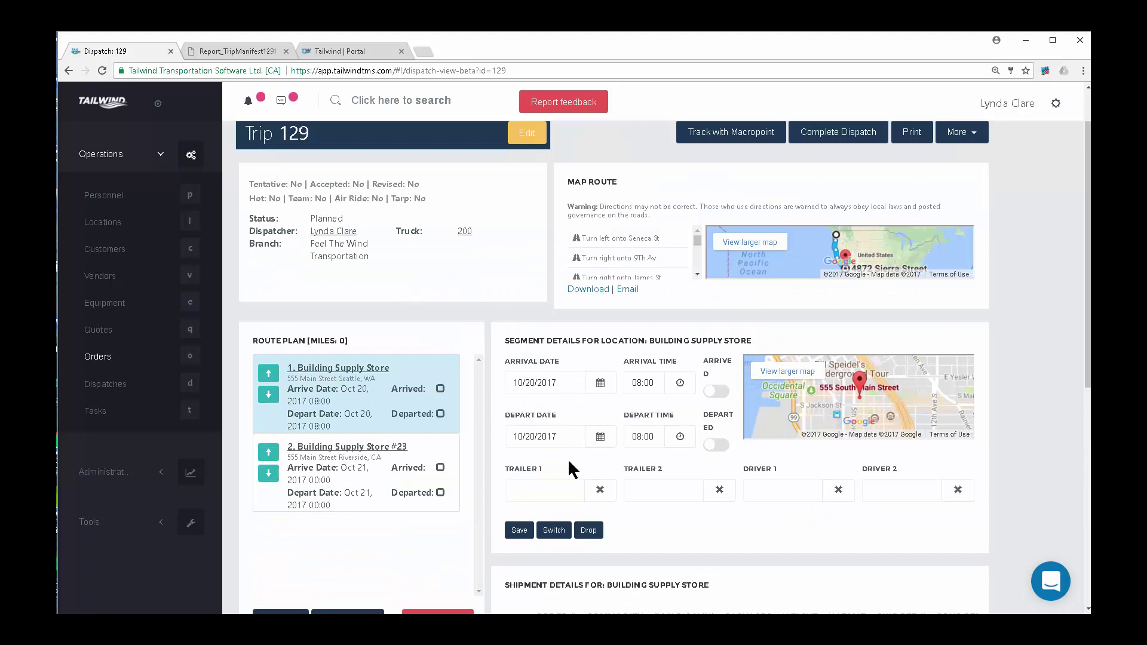
{"action": "left_click", "coordinate": [573, 499]}
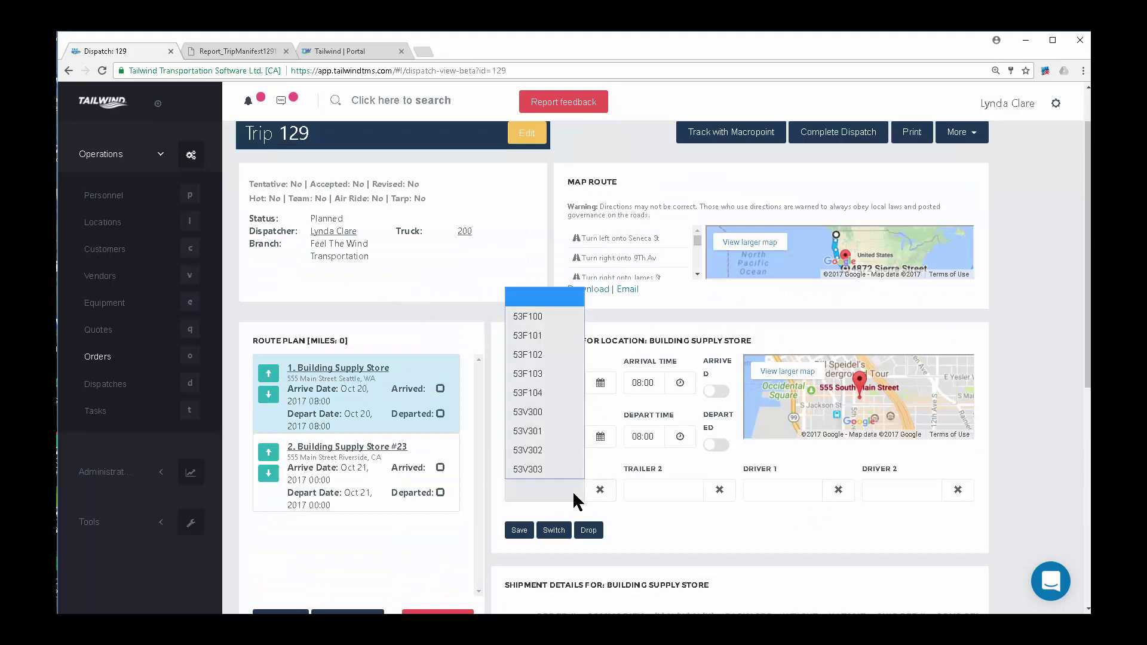
{"action": "left_click", "coordinate": [560, 429]}
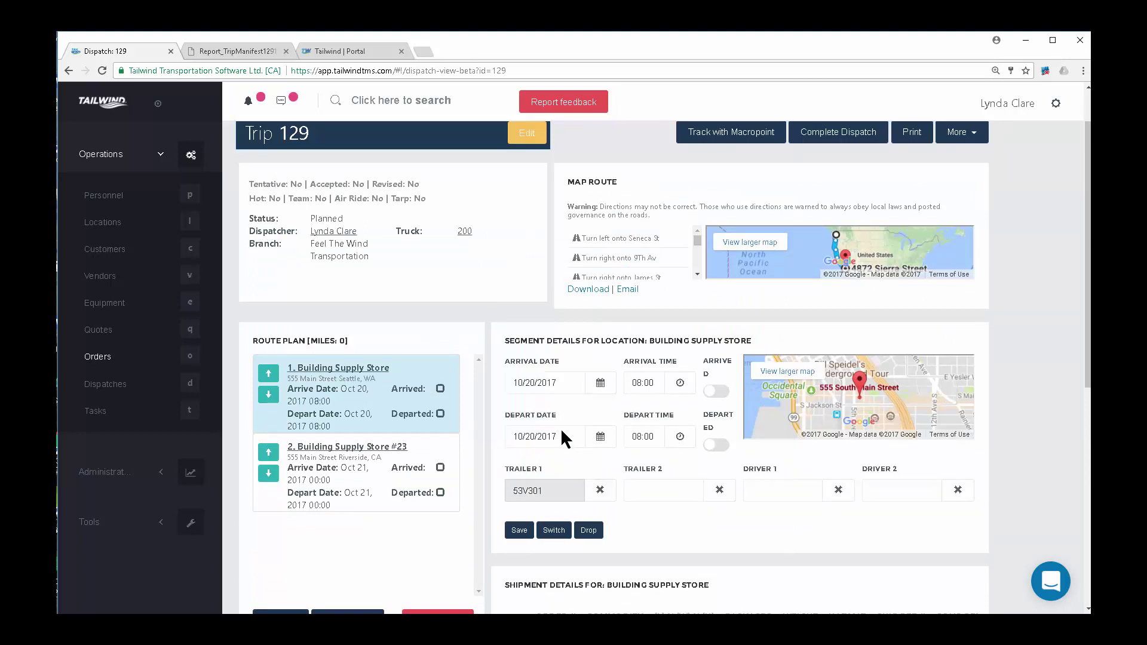
{"action": "left_click", "coordinate": [814, 490]}
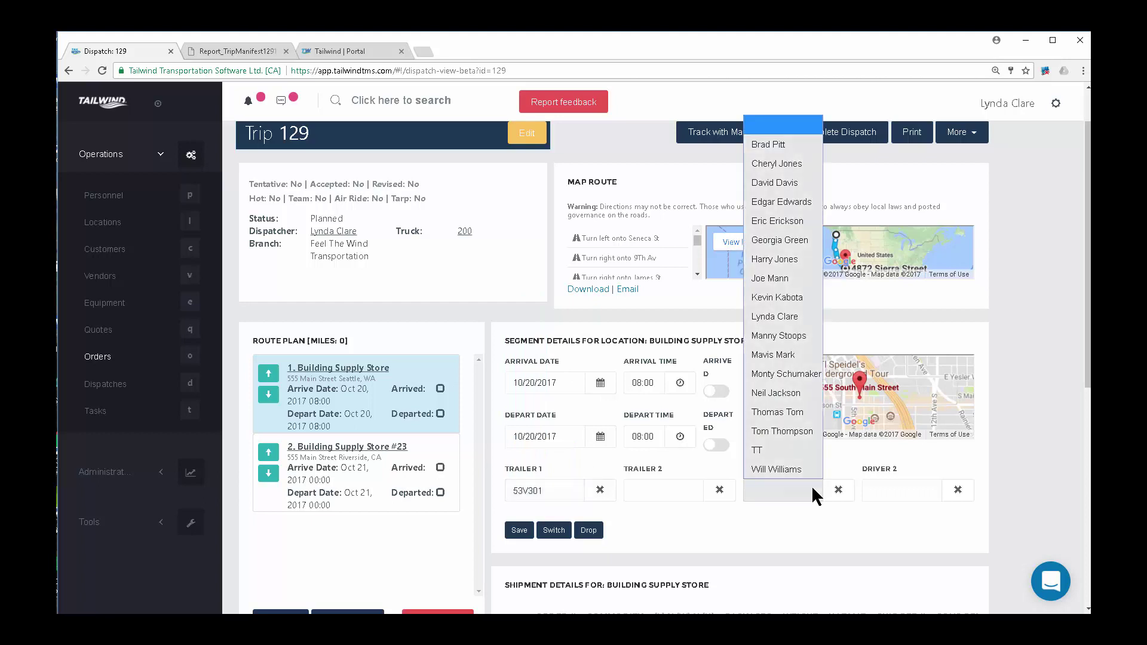
{"action": "left_click", "coordinate": [800, 240]}
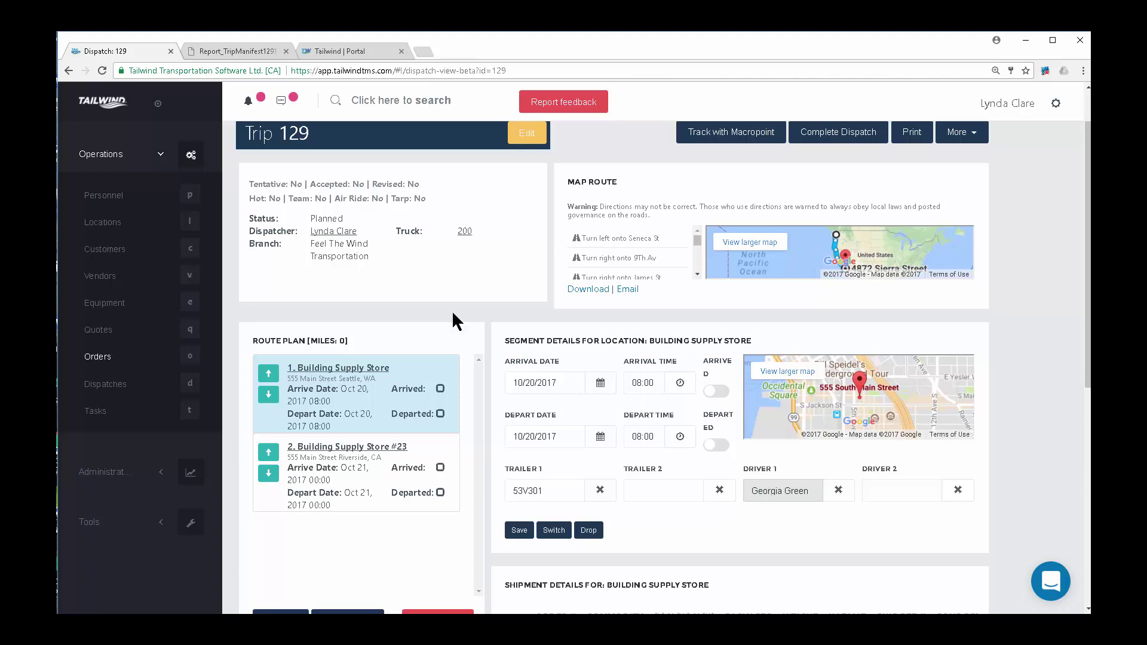
{"action": "left_click", "coordinate": [513, 531]}
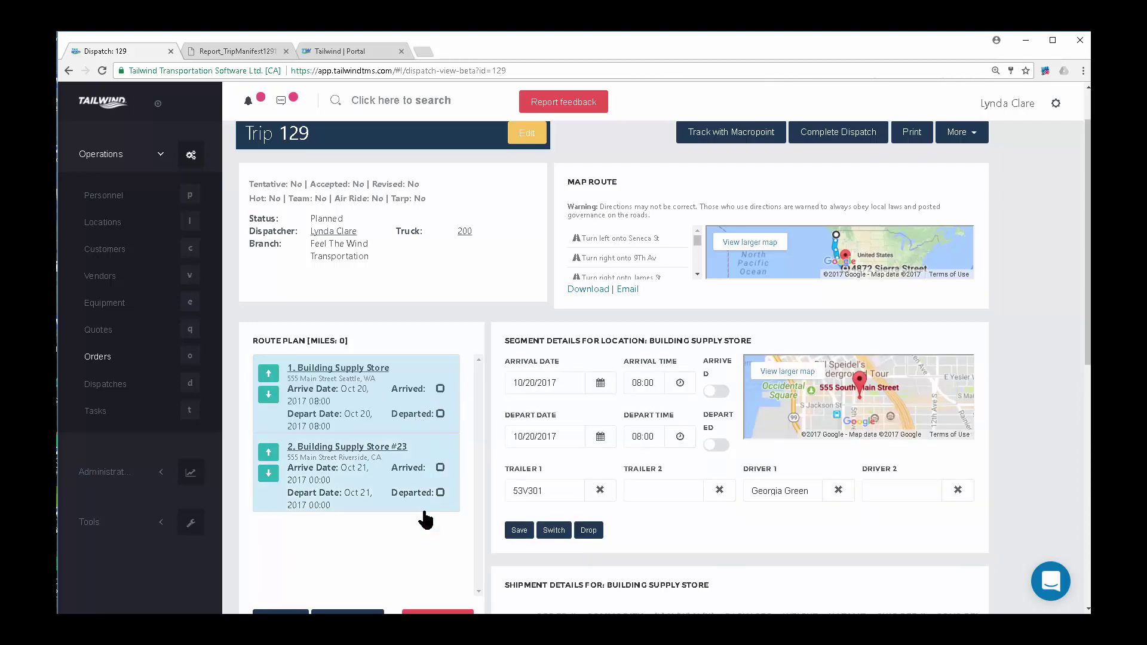
Review the driver's expense bill on the dispatch and calculate the mileage of the route plan.
{"action": "scroll", "coordinate": [418, 511], "scroll_direction": "down", "scroll_amount": 2}
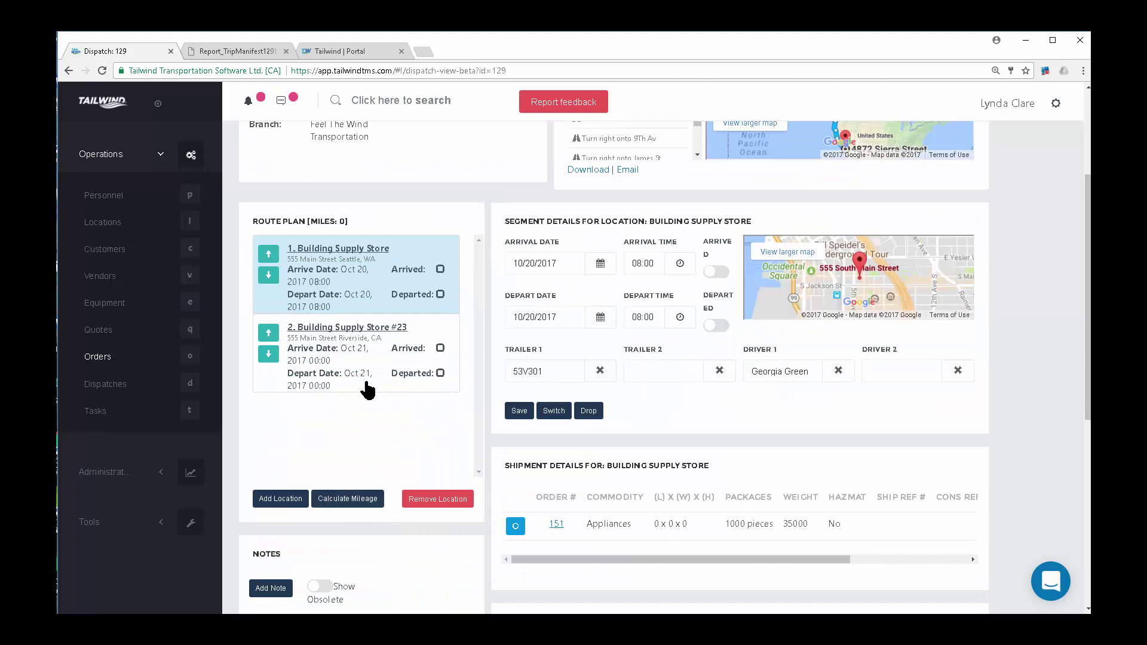
{"action": "double_click", "coordinate": [343, 222]}
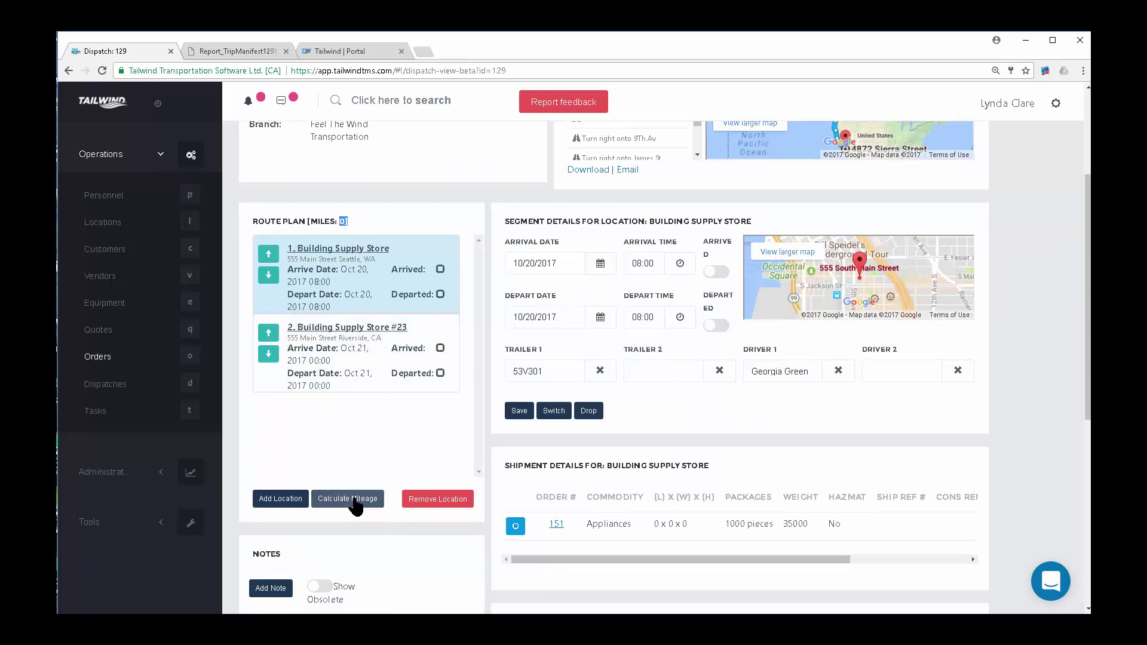
{"action": "scroll", "coordinate": [617, 512], "scroll_direction": "down", "scroll_amount": 3}
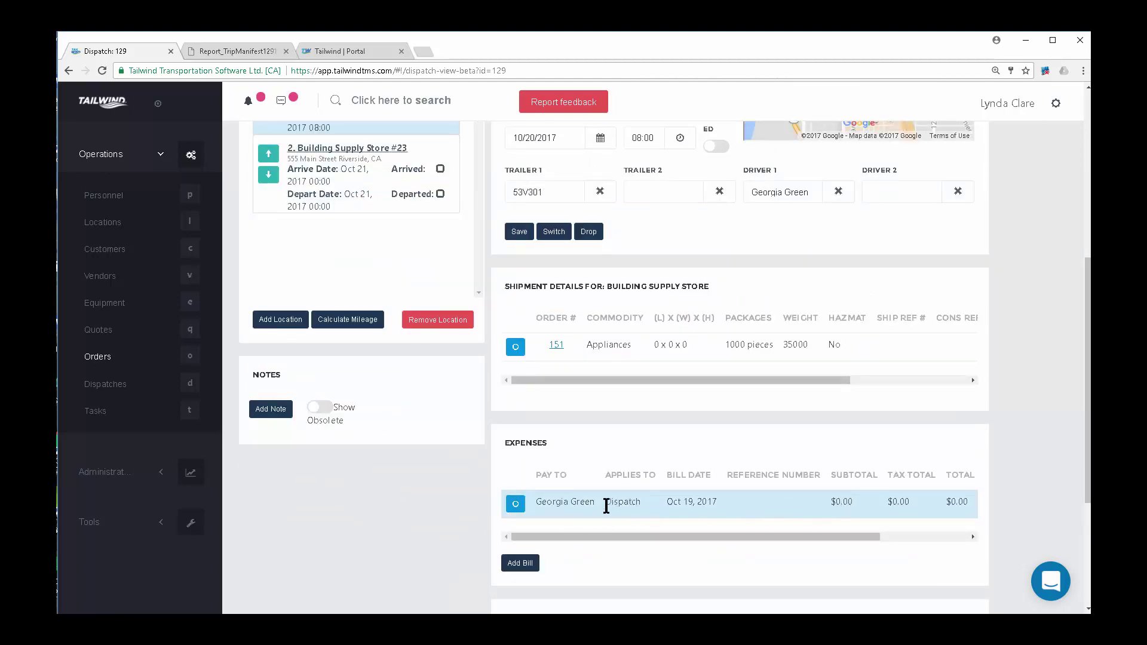
{"action": "left_click_drag", "start_coordinate": [849, 498], "coordinate": [821, 503]}
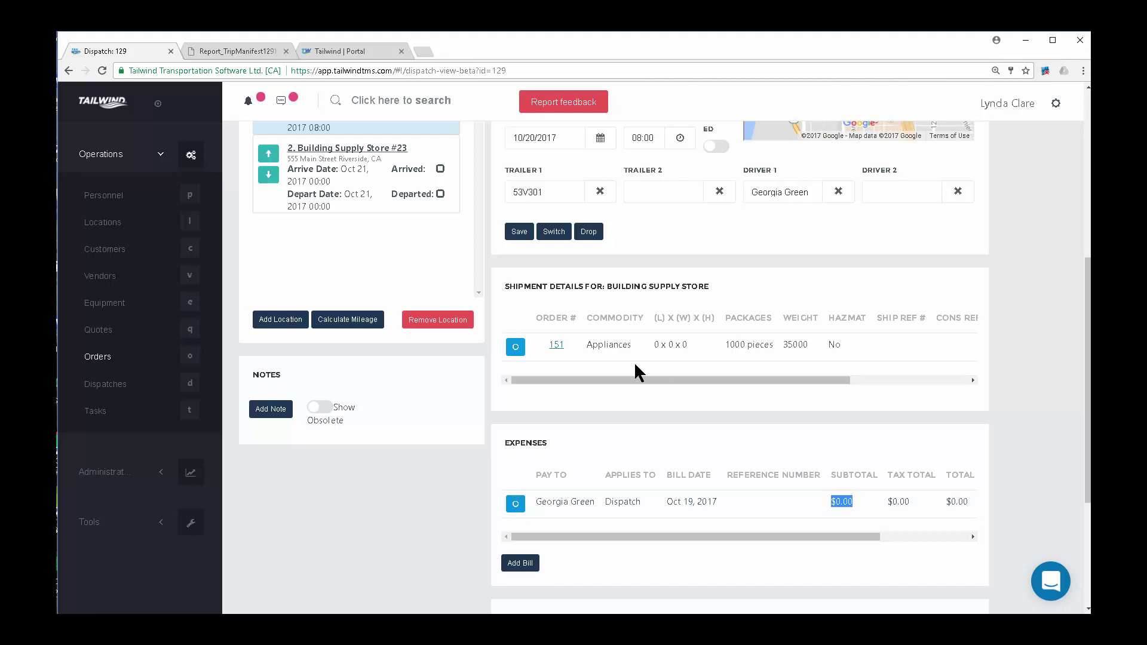
{"action": "scroll", "coordinate": [635, 365], "scroll_direction": "up", "scroll_amount": 2}
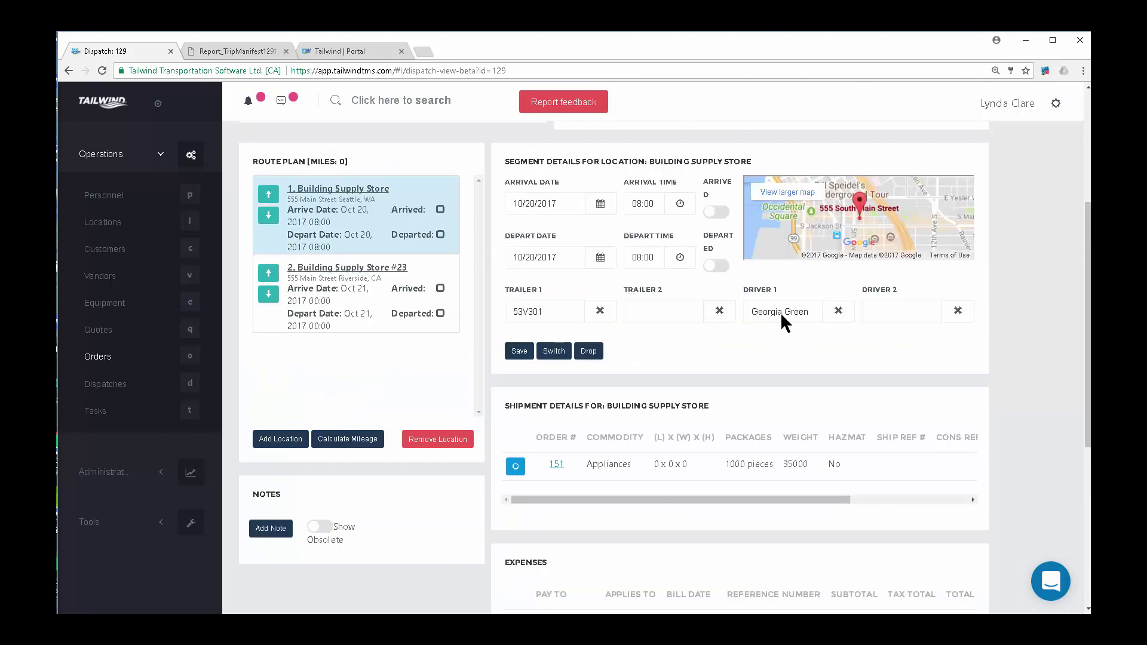
{"action": "left_click", "coordinate": [360, 441]}
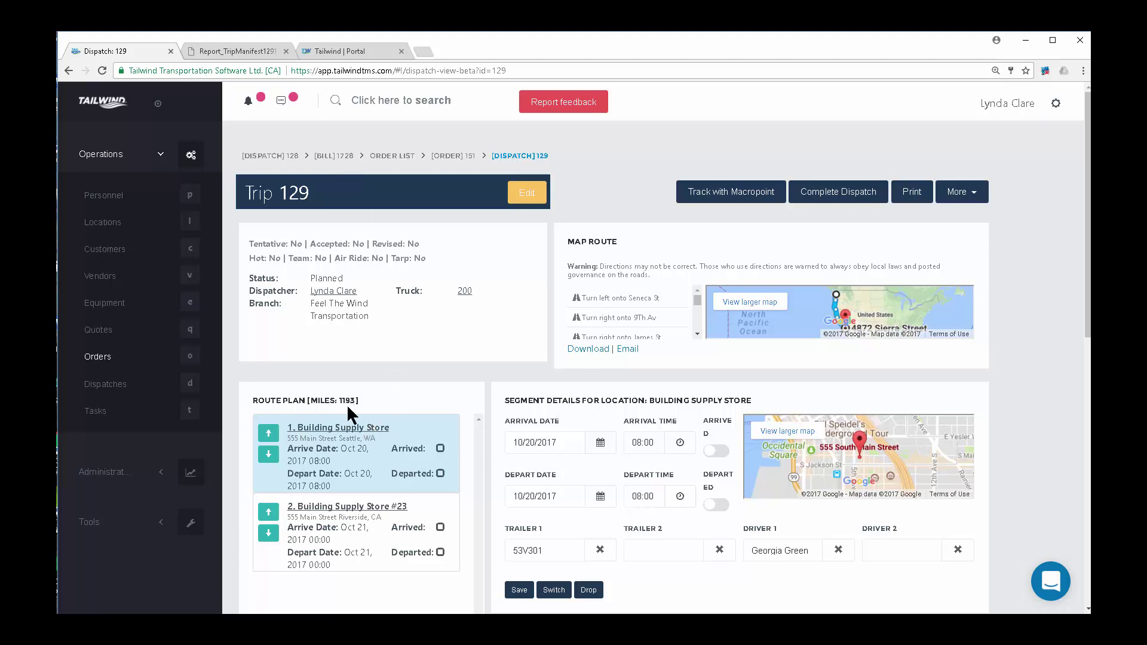
{"action": "left_click_drag", "start_coordinate": [357, 400], "coordinate": [339, 401]}
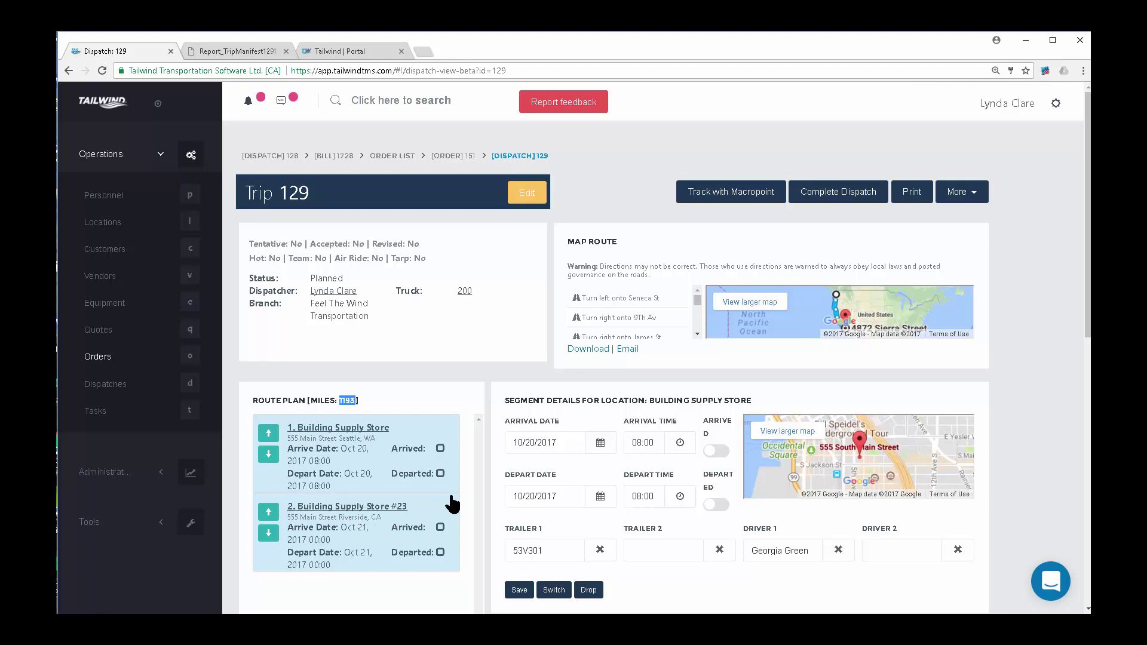
{"action": "scroll", "coordinate": [702, 533], "scroll_direction": "down", "scroll_amount": 3}
{"action": "scroll", "coordinate": [702, 535], "scroll_direction": "down", "scroll_amount": 2}
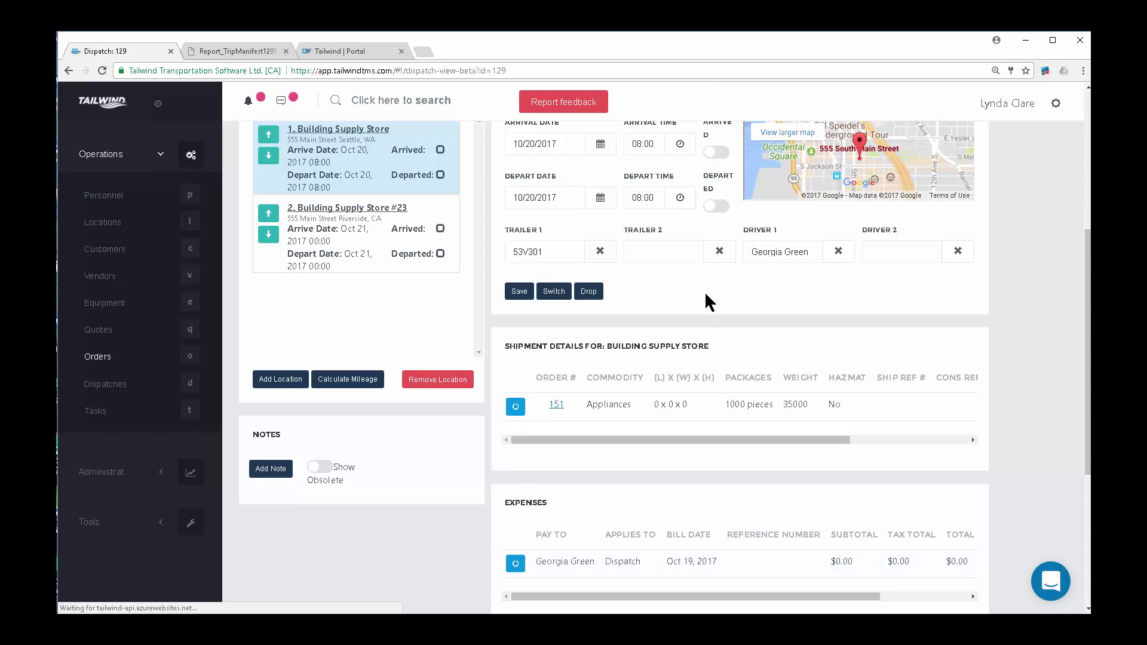
Mark the Seattle Building Supply Store stop as arrived and departed, set its depart time to 11:30 and save.
{"action": "scroll", "coordinate": [707, 299], "scroll_direction": "up", "scroll_amount": 3}
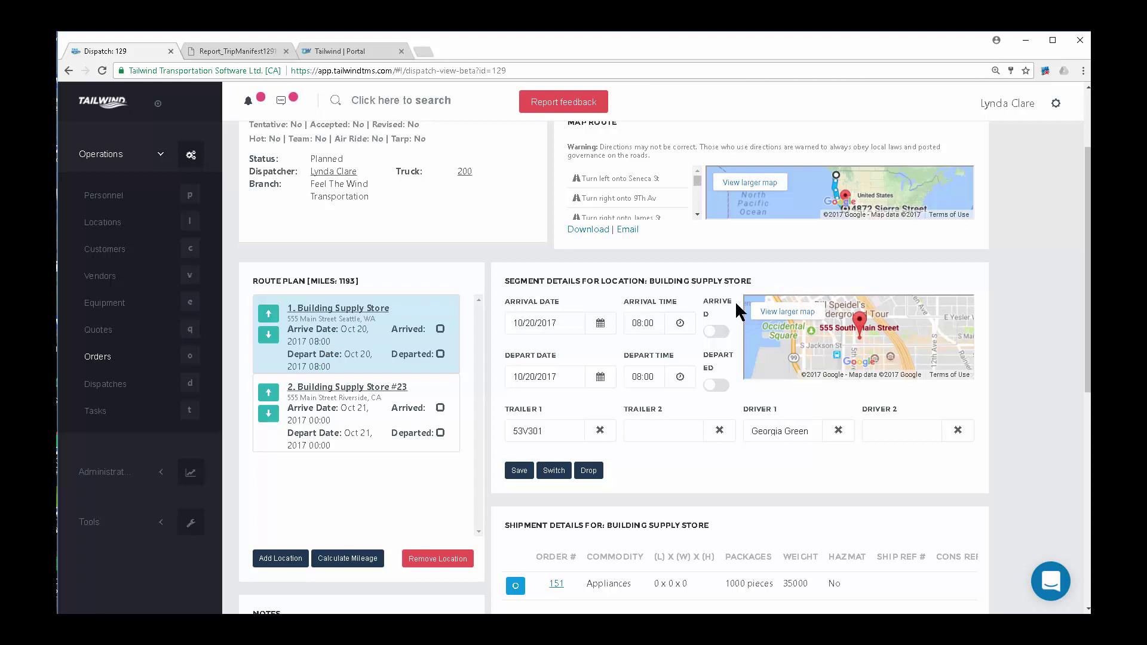
{"action": "left_click", "coordinate": [717, 332]}
{"action": "left_click", "coordinate": [717, 385]}
{"action": "left_click_drag", "start_coordinate": [654, 323], "coordinate": [630, 333]}
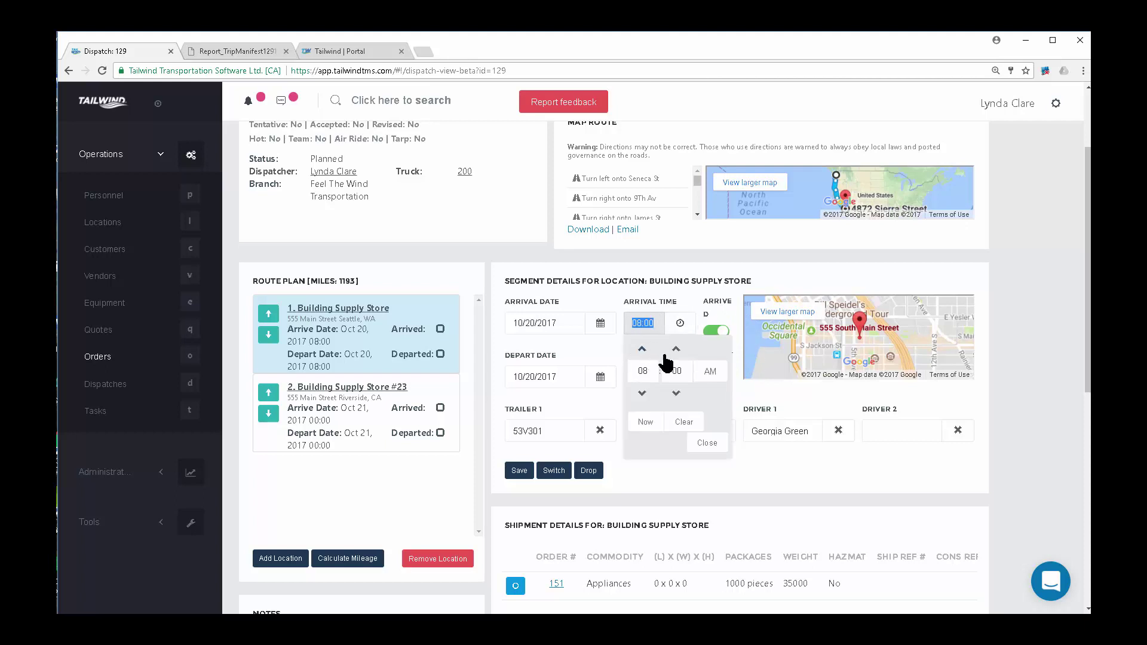
{"action": "left_click", "coordinate": [660, 324]}
{"action": "left_click", "coordinate": [802, 385]}
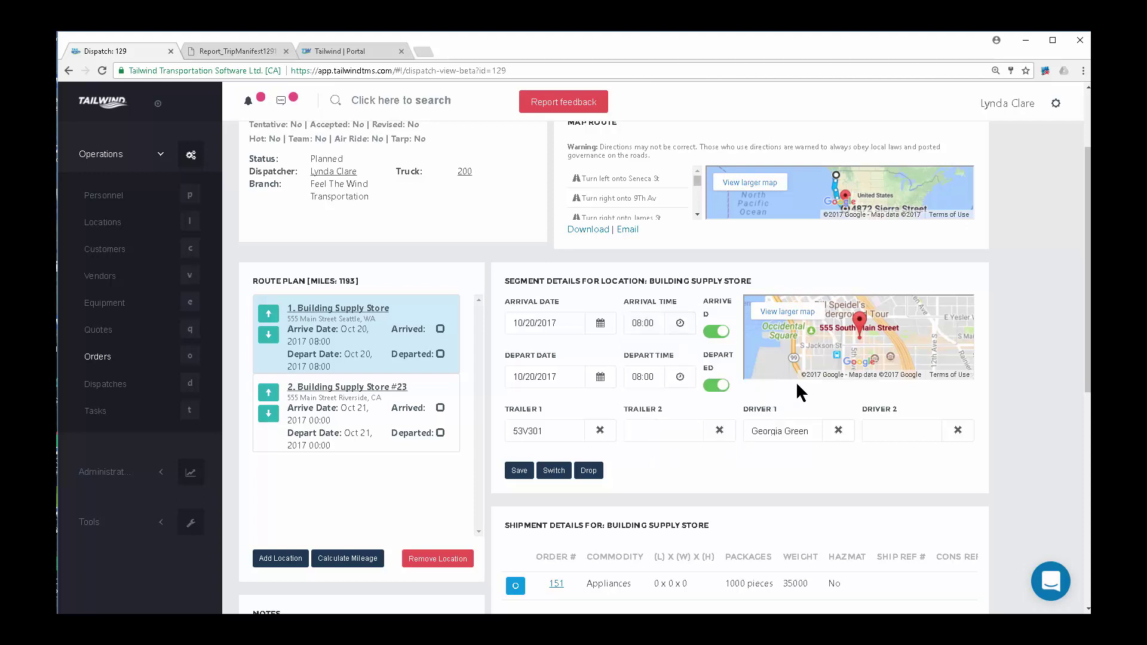
{"action": "left_click_drag", "start_coordinate": [660, 375], "coordinate": [597, 387]}
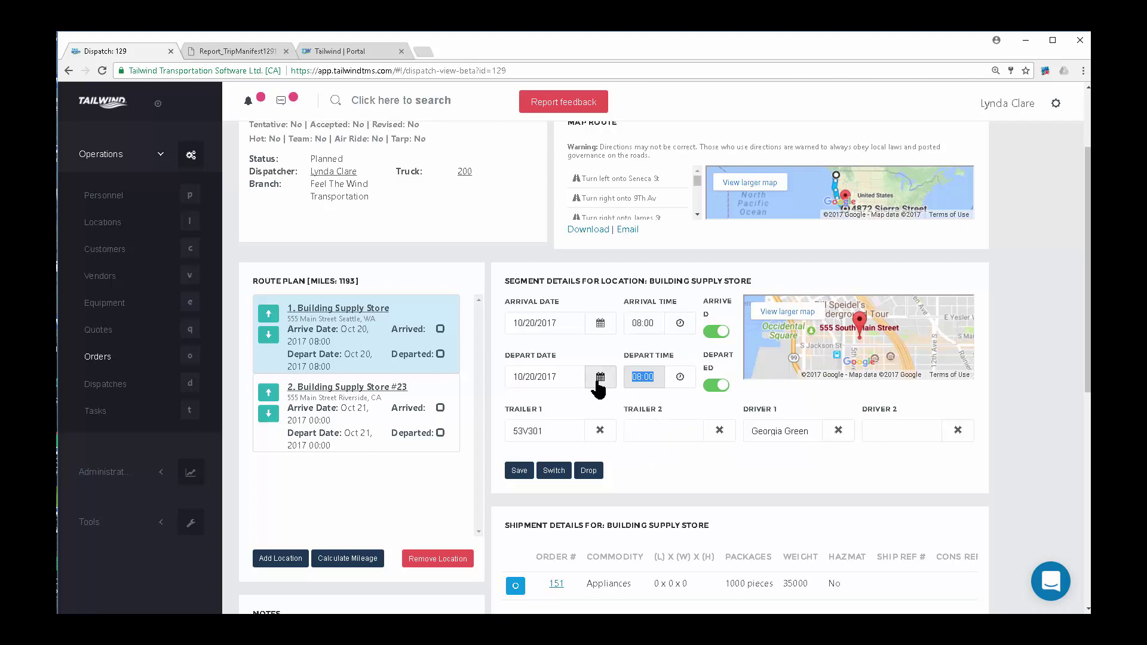
{"action": "type", "text": "1130"}
{"action": "key", "text": "BackSpace"}
{"action": "key", "text": "BackSpace"}
{"action": "type", "text": ":30"}
{"action": "left_click", "coordinate": [517, 472]}
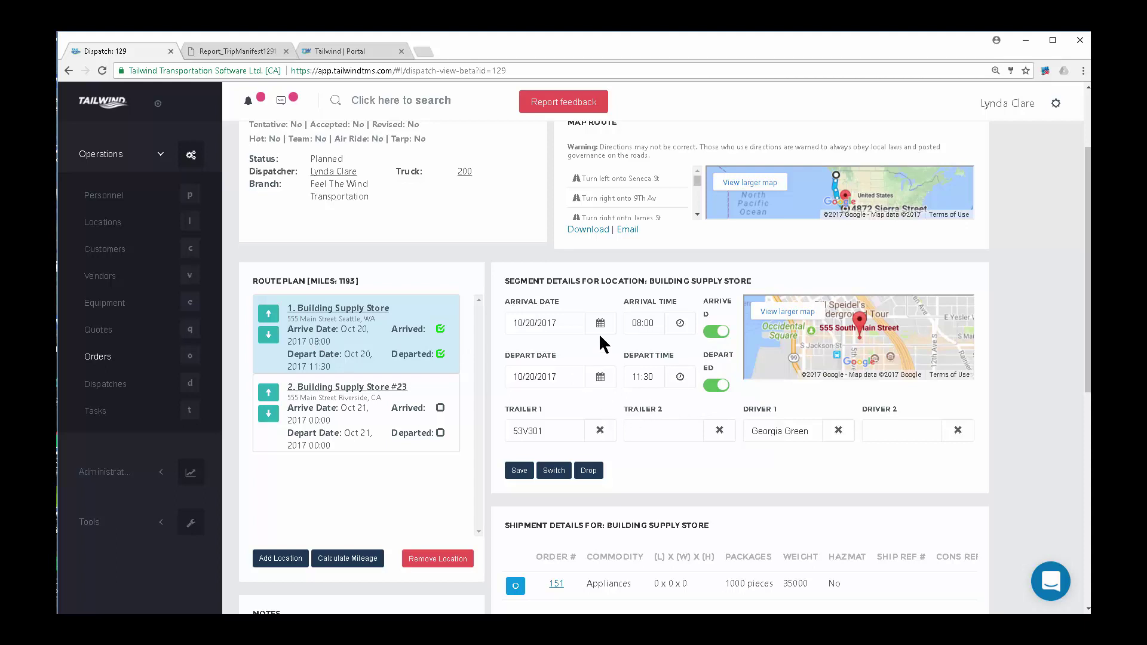
Check the dispatched order's status in the order list and the trip's status, truck and driver in the dispatch list.
{"action": "scroll", "coordinate": [418, 251], "scroll_direction": "up", "scroll_amount": 2}
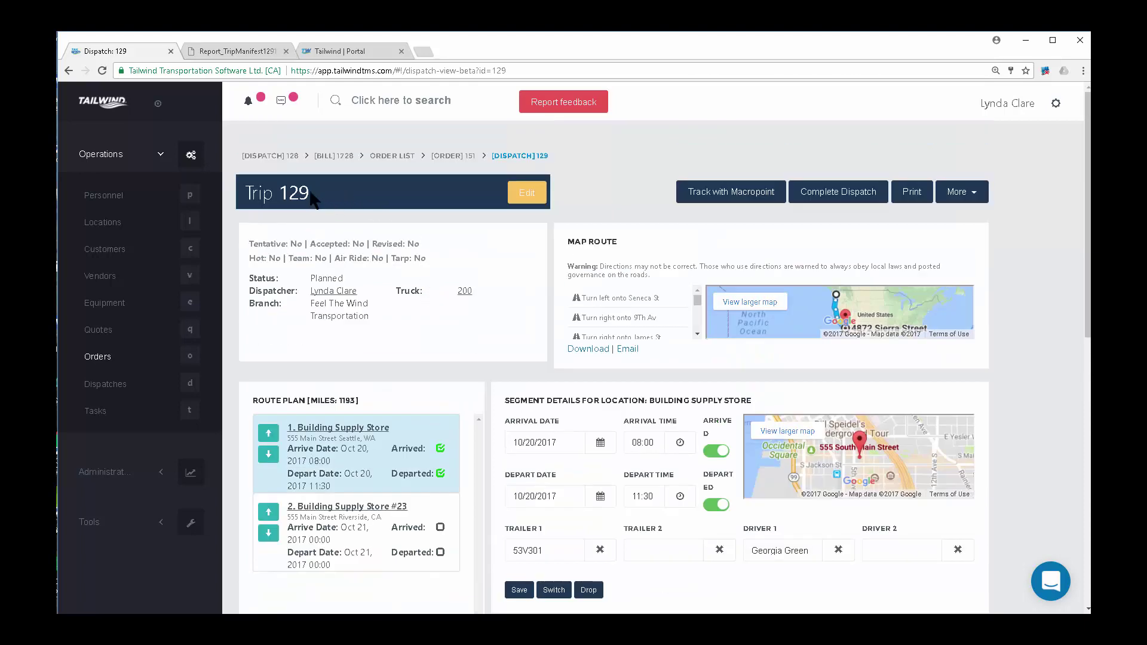
{"action": "left_click_drag", "start_coordinate": [309, 193], "coordinate": [283, 197]}
{"action": "scroll", "coordinate": [500, 382], "scroll_direction": "down", "scroll_amount": 4}
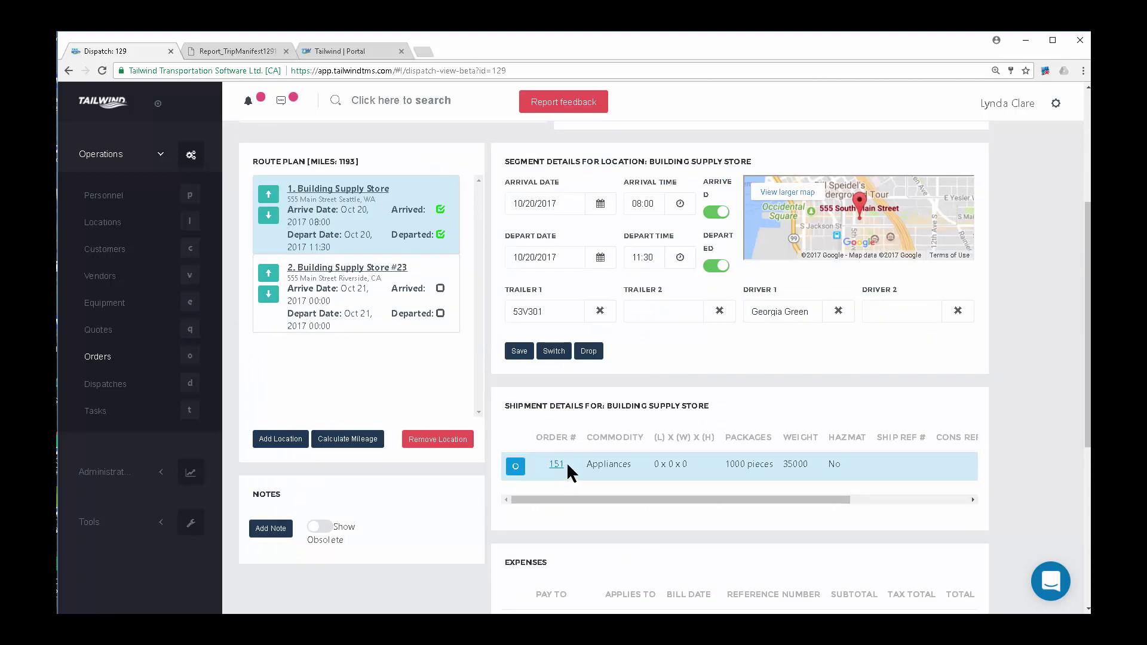
{"action": "left_click", "coordinate": [99, 360]}
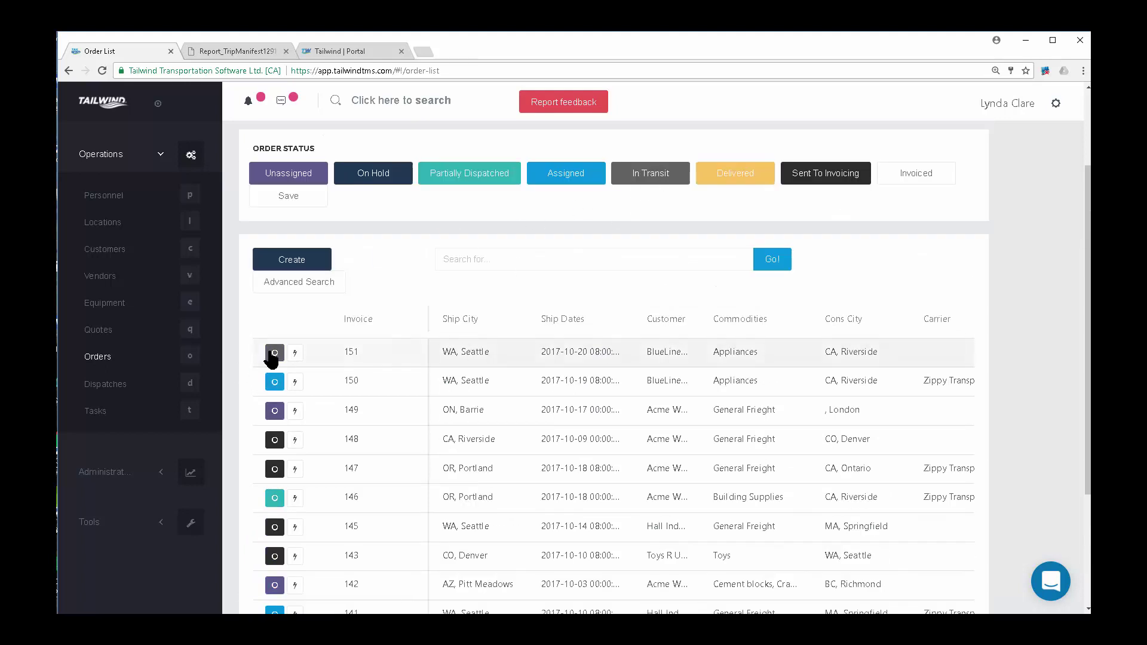
{"action": "left_click", "coordinate": [110, 387]}
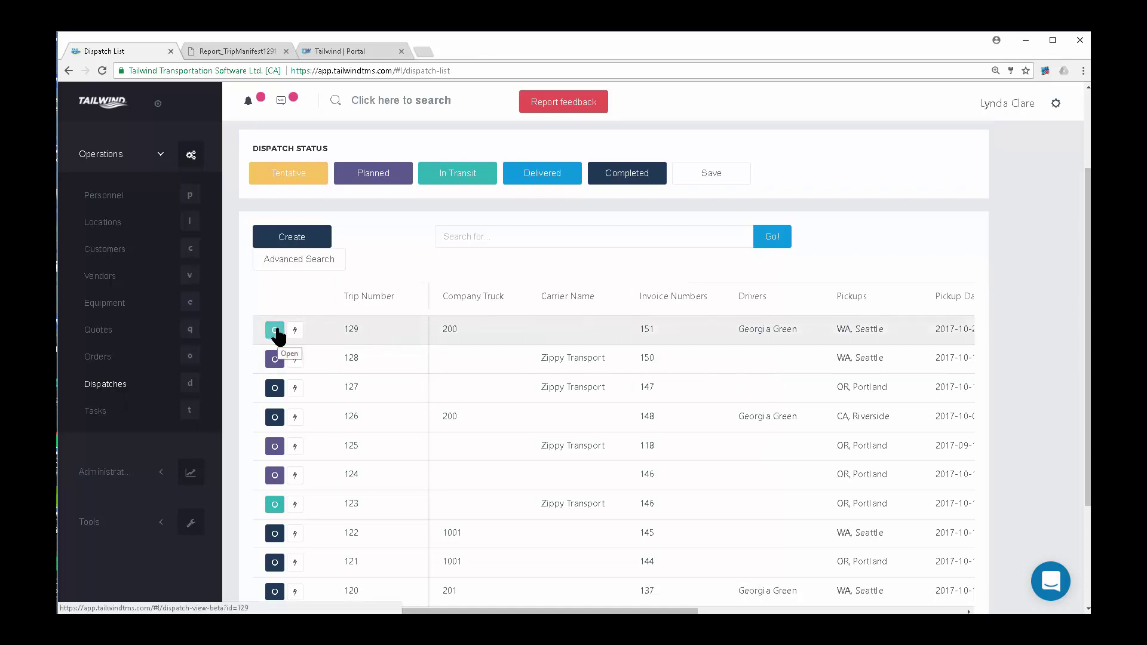
{"action": "double_click", "coordinate": [450, 328]}
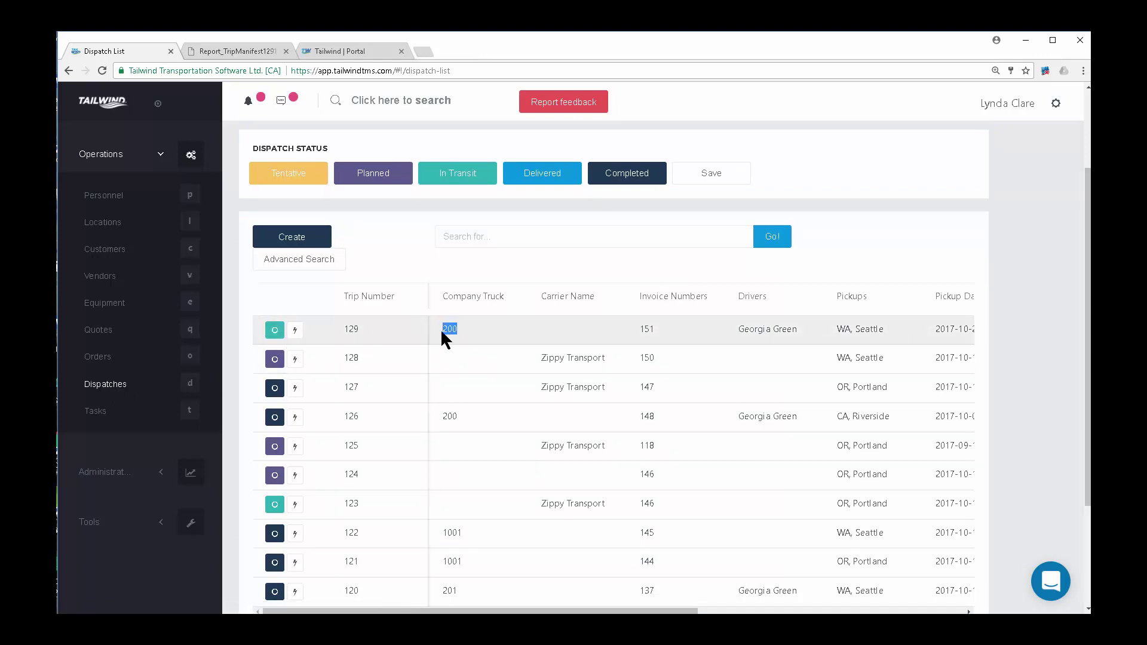
{"action": "triple_click", "coordinate": [799, 330]}
{"action": "left_click_drag", "start_coordinate": [798, 331], "coordinate": [744, 330]}
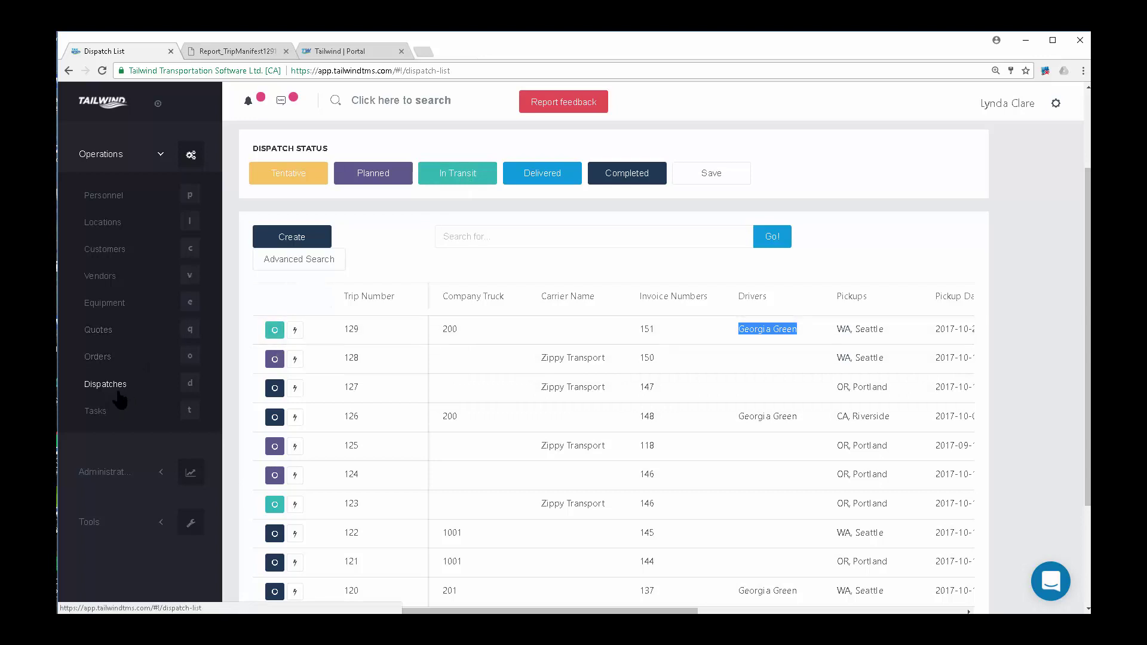
Reopen the company-truck dispatch from the dispatch list and check its status and the driver's expense subtotal.
{"action": "left_click", "coordinate": [276, 330]}
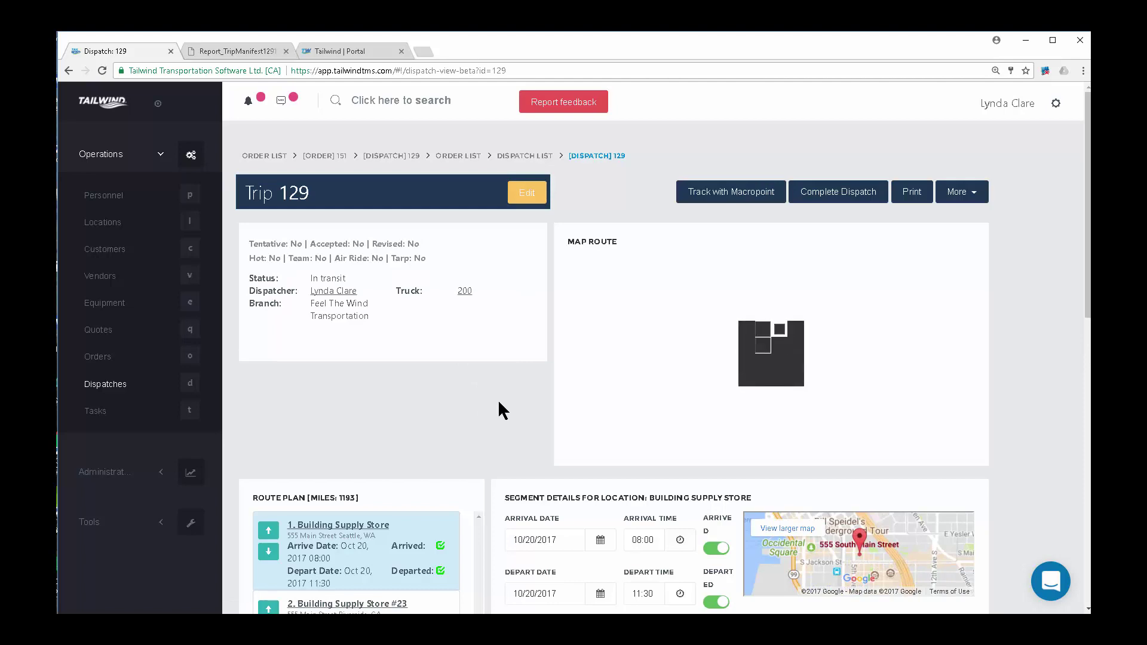
{"action": "scroll", "coordinate": [497, 399], "scroll_direction": "down", "scroll_amount": 4}
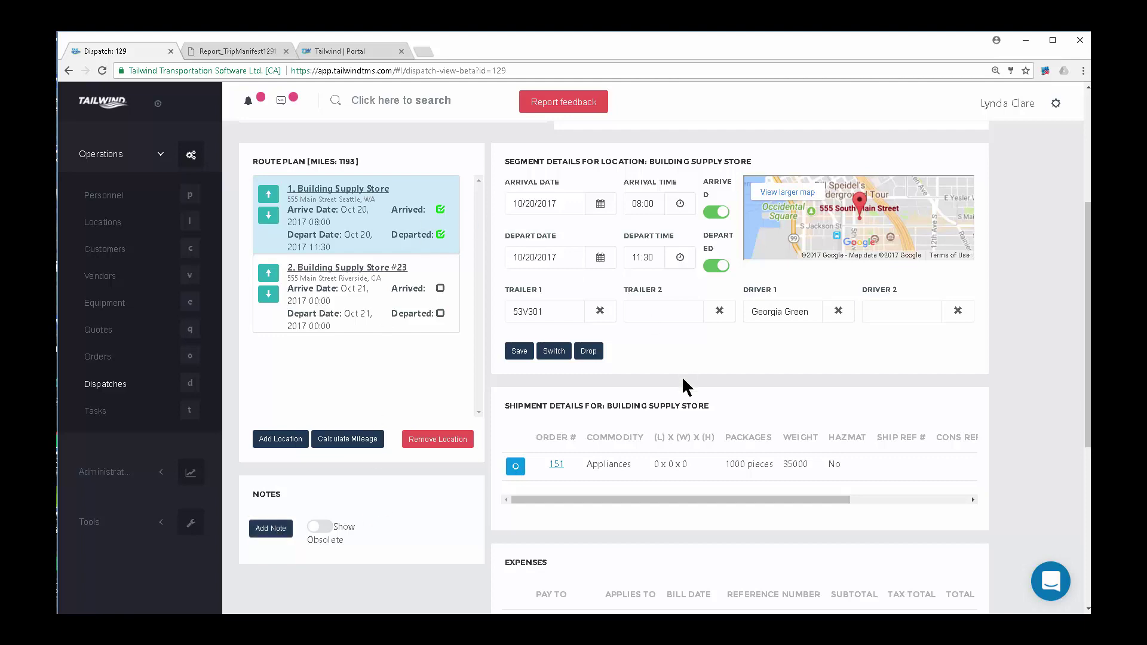
{"action": "scroll", "coordinate": [682, 375], "scroll_direction": "down", "scroll_amount": 2}
{"action": "scroll", "coordinate": [694, 412], "scroll_direction": "down", "scroll_amount": 2}
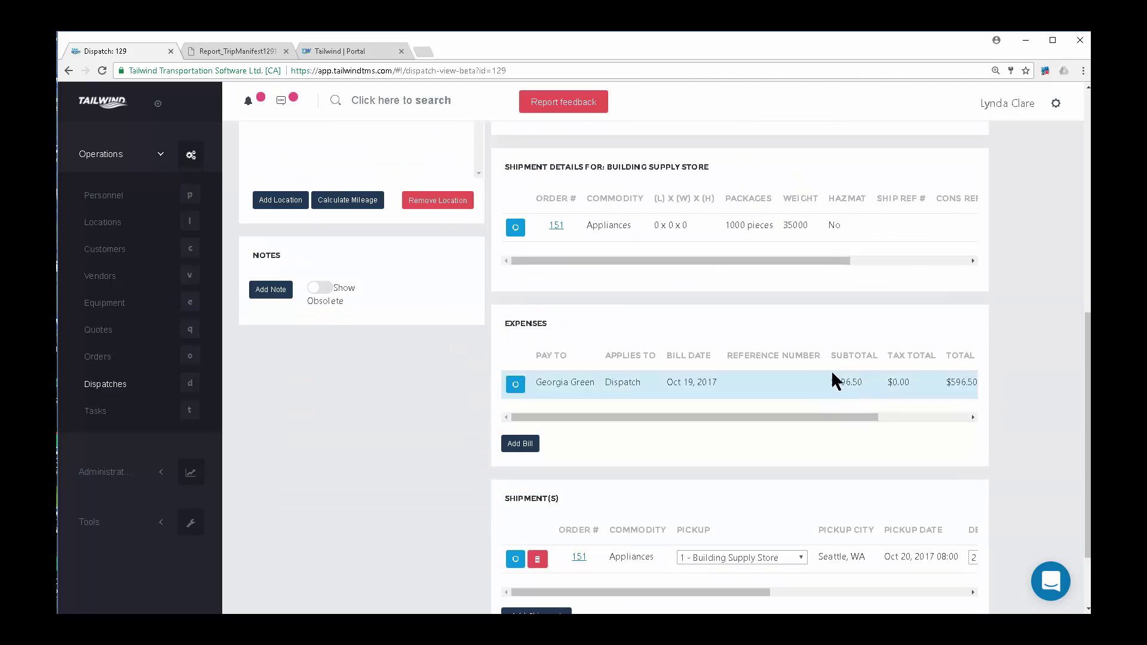
{"action": "scroll", "coordinate": [556, 305], "scroll_direction": "up", "scroll_amount": 5}
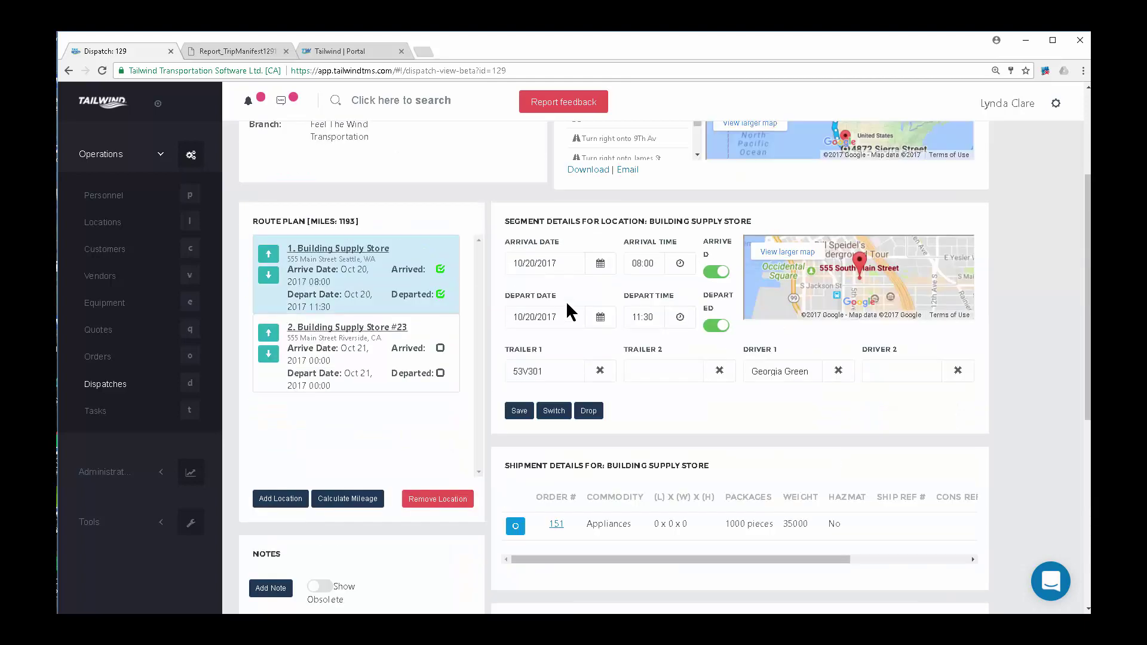
Select the Building Supply Store #23 stop and review its segment details, shipment and the dispatch's expenses.
{"action": "left_click", "coordinate": [382, 373]}
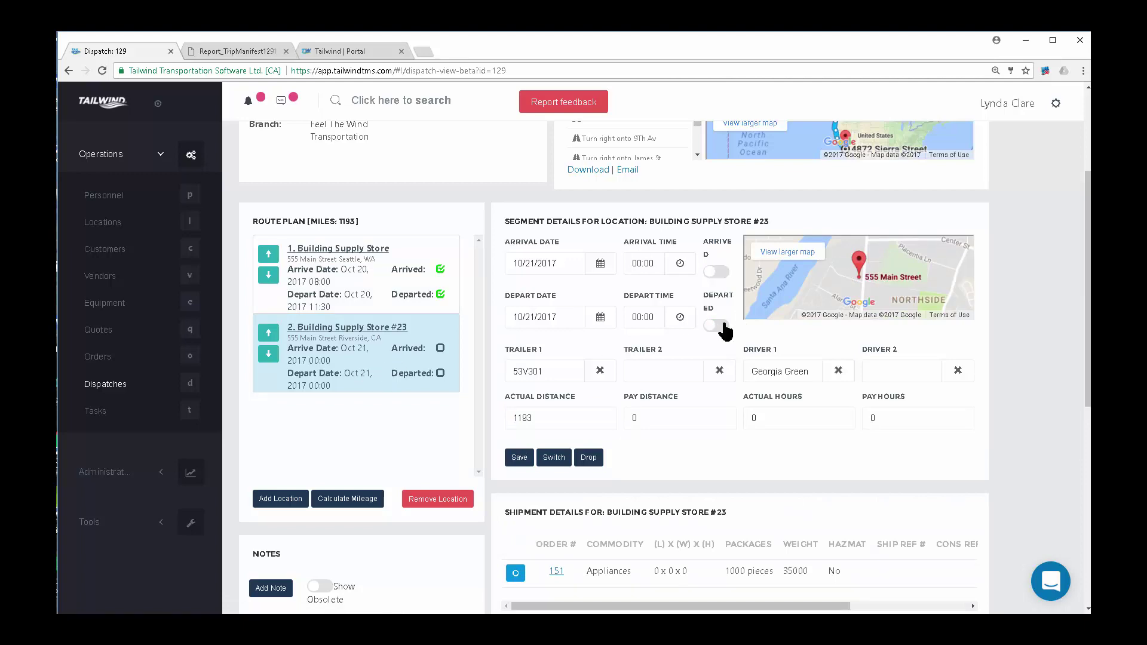
{"action": "scroll", "coordinate": [687, 401], "scroll_direction": "down", "scroll_amount": 2}
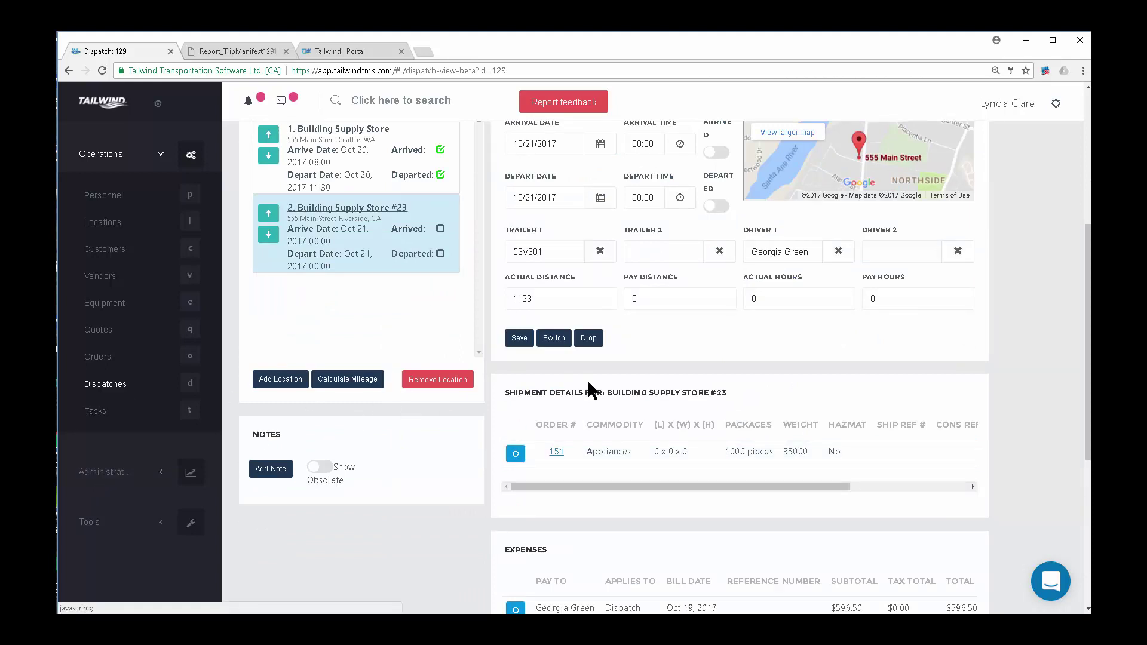
{"action": "scroll", "coordinate": [597, 382], "scroll_direction": "up", "scroll_amount": 5}
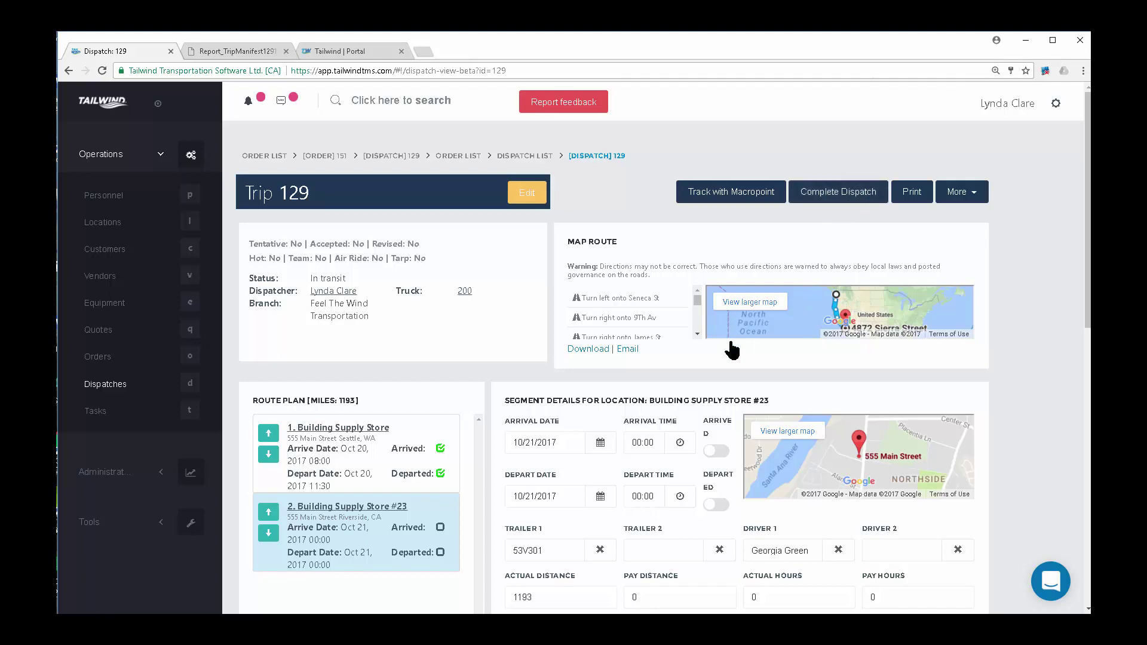
{"action": "scroll", "coordinate": [729, 349], "scroll_direction": "down", "scroll_amount": 4}
{"action": "scroll", "coordinate": [726, 341], "scroll_direction": "down", "scroll_amount": 1}
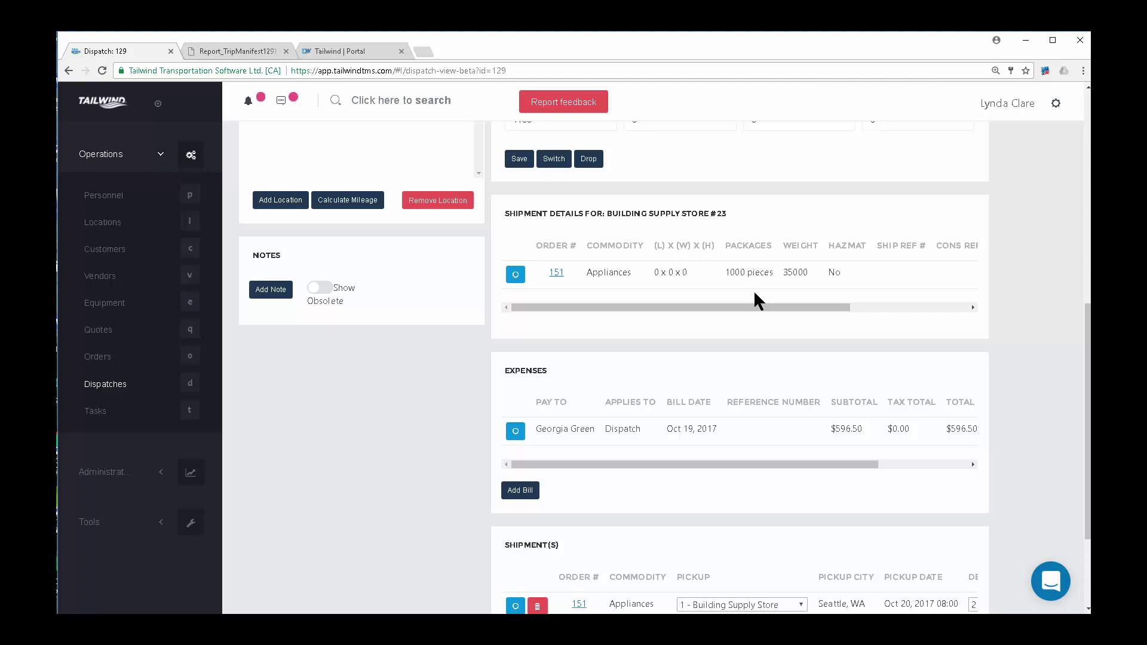
{"action": "scroll", "coordinate": [754, 289], "scroll_direction": "up", "scroll_amount": 4}
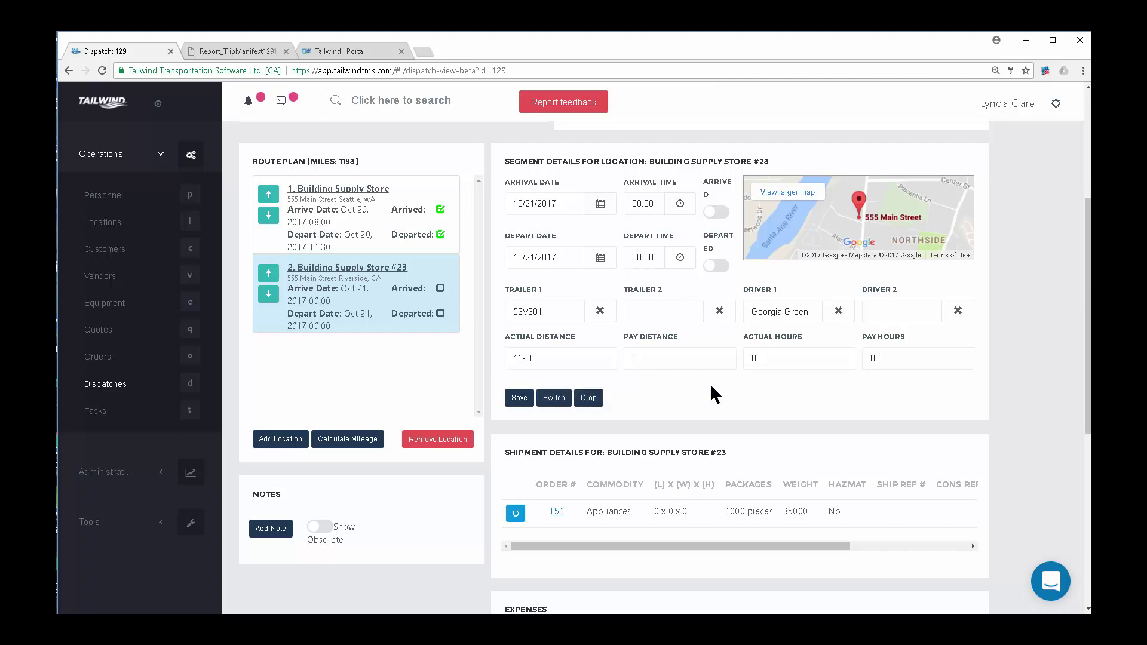
View the help articles in the support portal, return to the dispatch and open the Tailwind home page.
{"action": "left_click", "coordinate": [352, 53]}
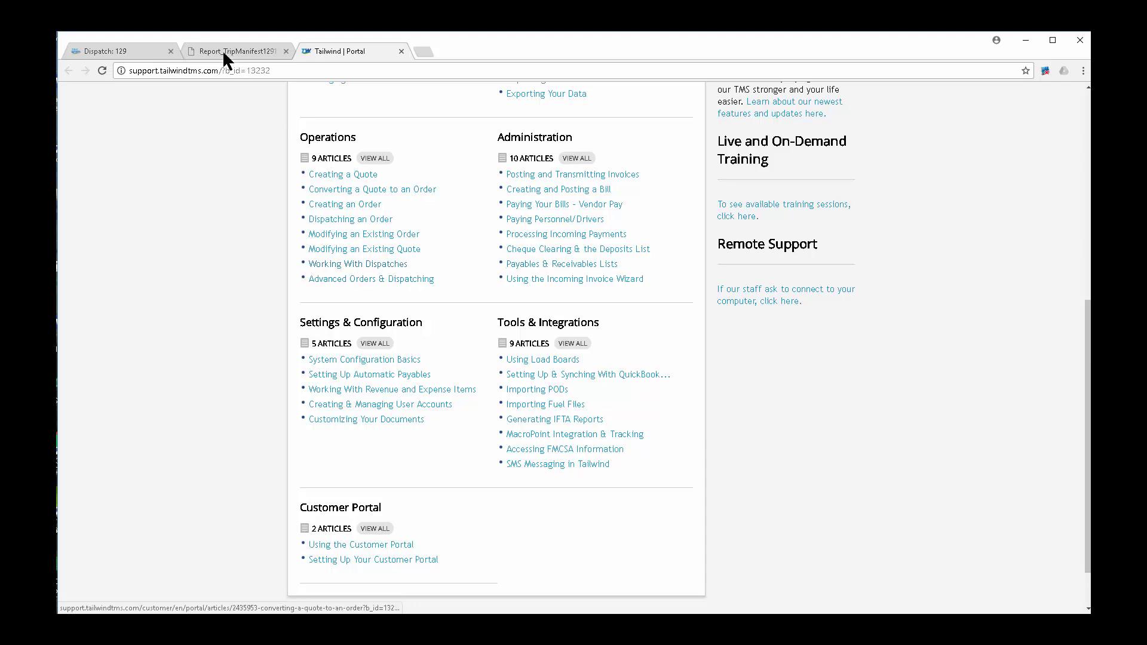
{"action": "left_click", "coordinate": [141, 51]}
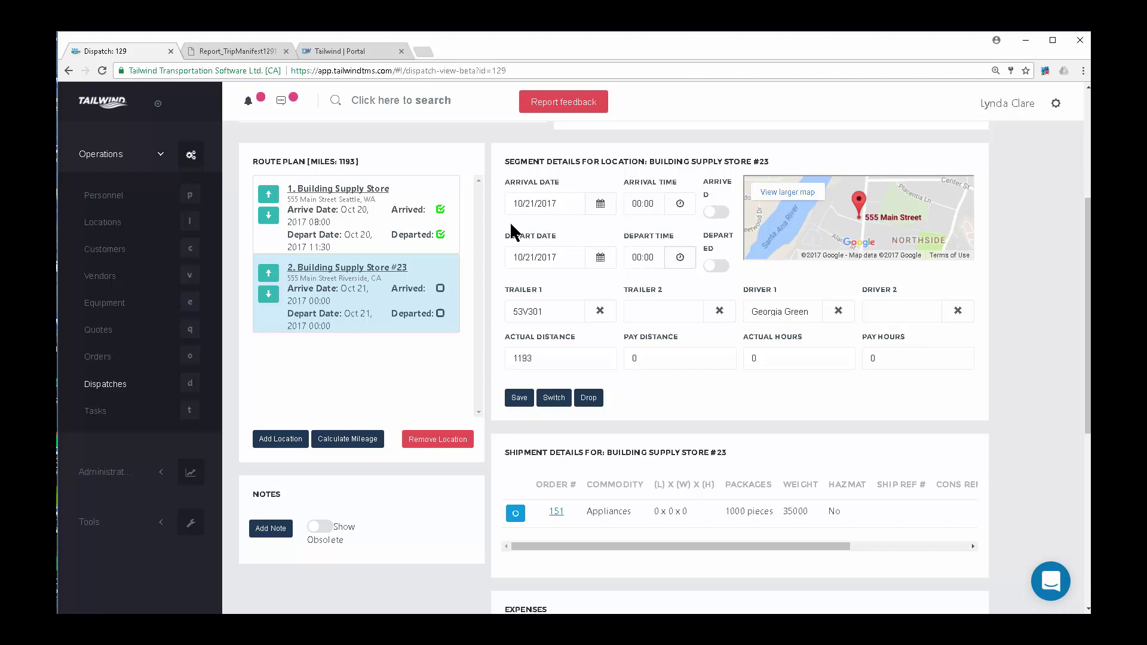
{"action": "left_click", "coordinate": [103, 107]}
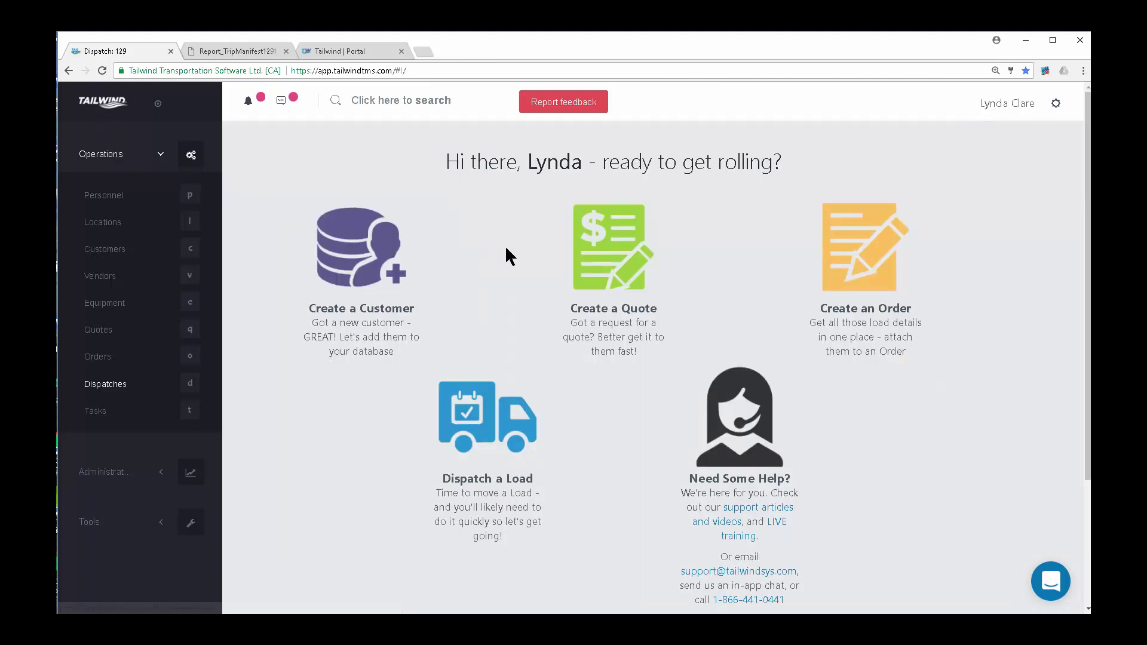